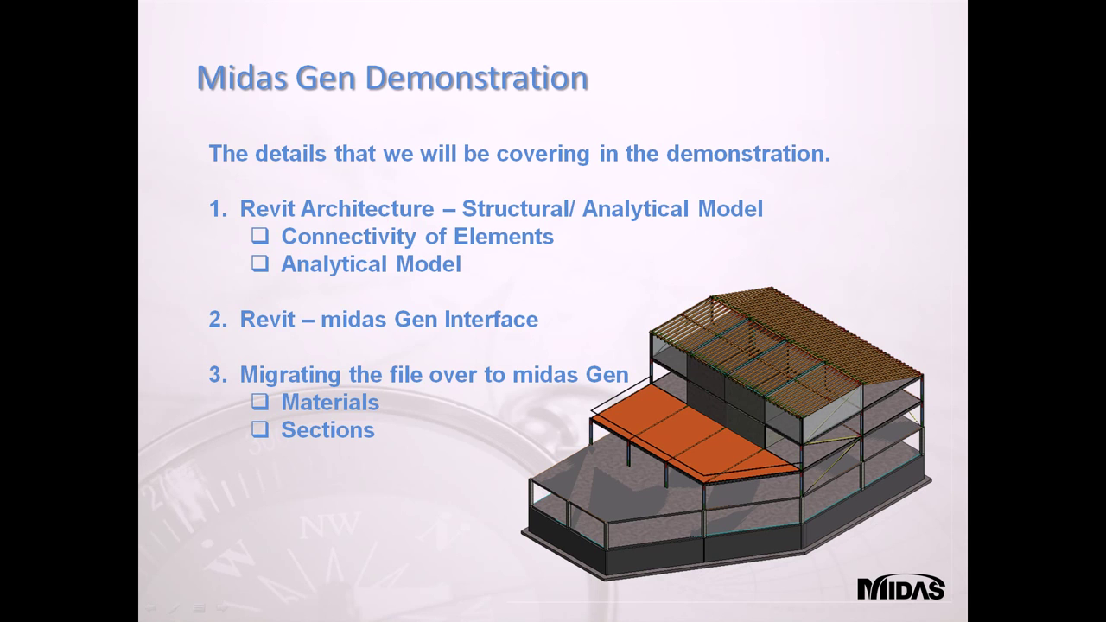
- Switch from the slide show to the Revit 3D view of the building model
{"action": "key", "text": "alt+Tab"}
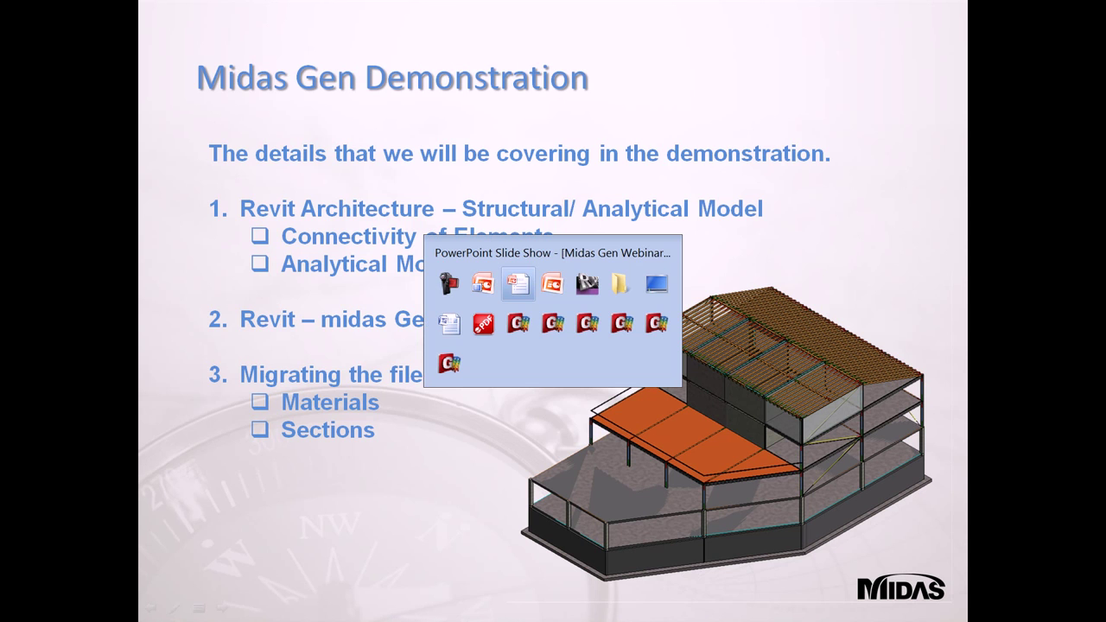
{"action": "key", "text": "alt+Tab"}
{"action": "key", "text": "alt+Tab"}
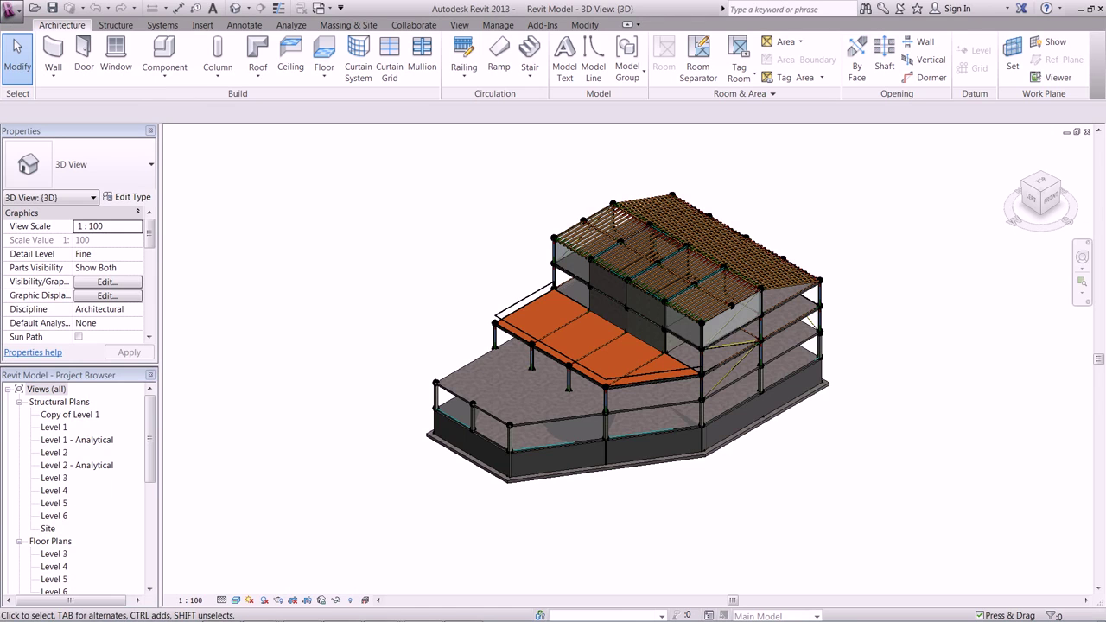
- Examine the building's structural model in 3D from below, from several sides and from above
{"action": "left_click_drag", "start_coordinate": [649, 408], "coordinate": [634, 334]}
{"action": "key", "text": "Escape"}
{"action": "middle_click_drag", "start_coordinate": [623, 375], "coordinate": [637, 9], "text": "shift"}
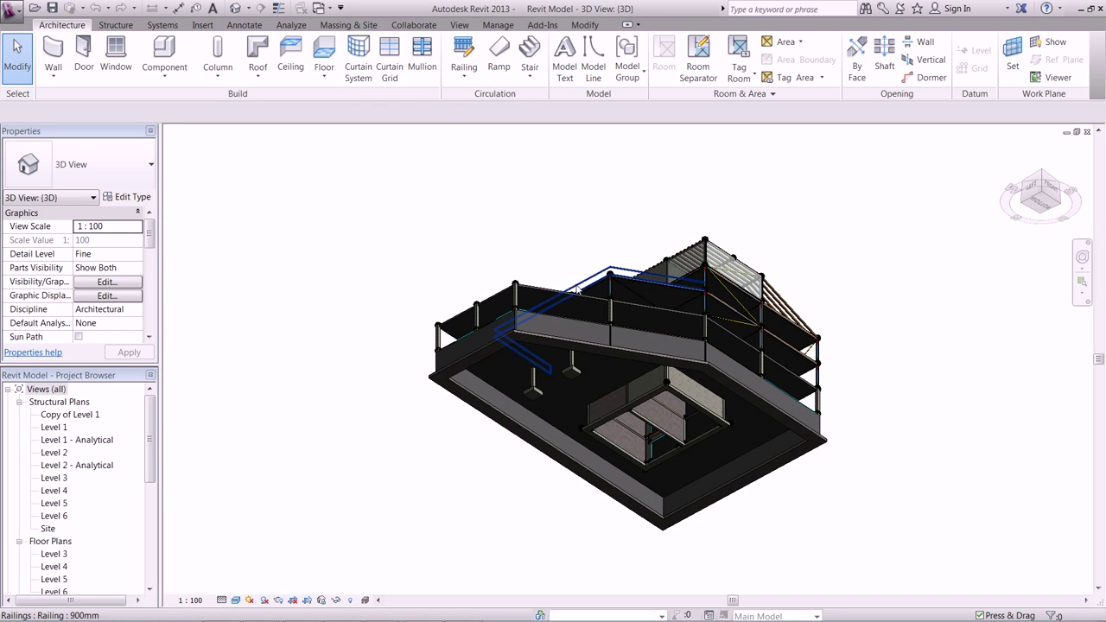
{"action": "middle_click_drag", "start_coordinate": [594, 290], "coordinate": [634, 608], "text": "shift"}
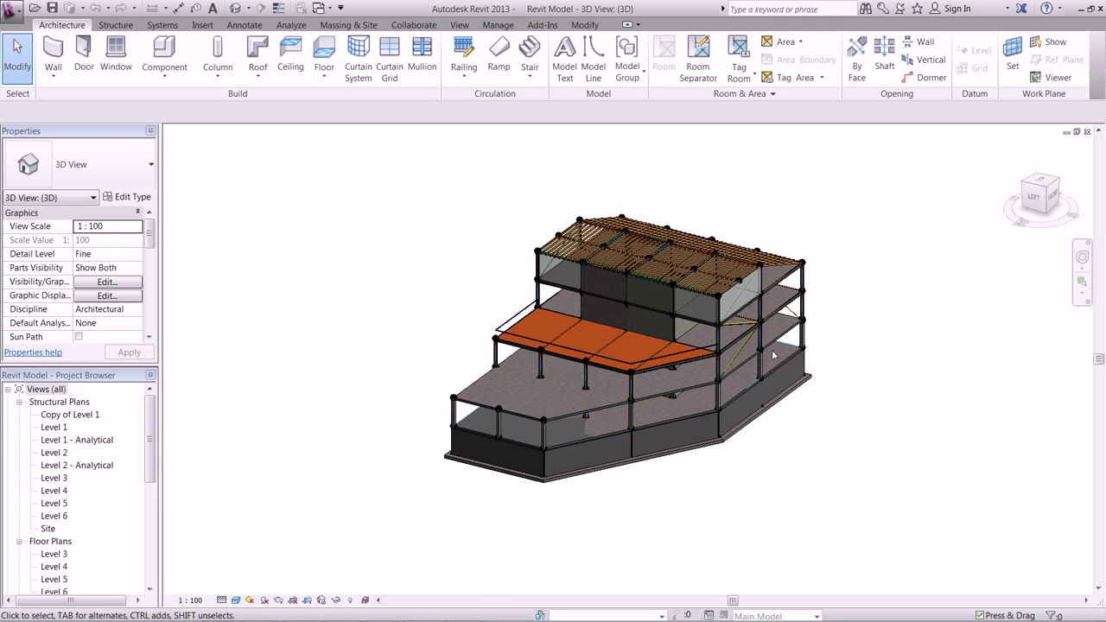
{"action": "middle_click_drag", "start_coordinate": [783, 352], "coordinate": [502, 388], "text": "shift"}
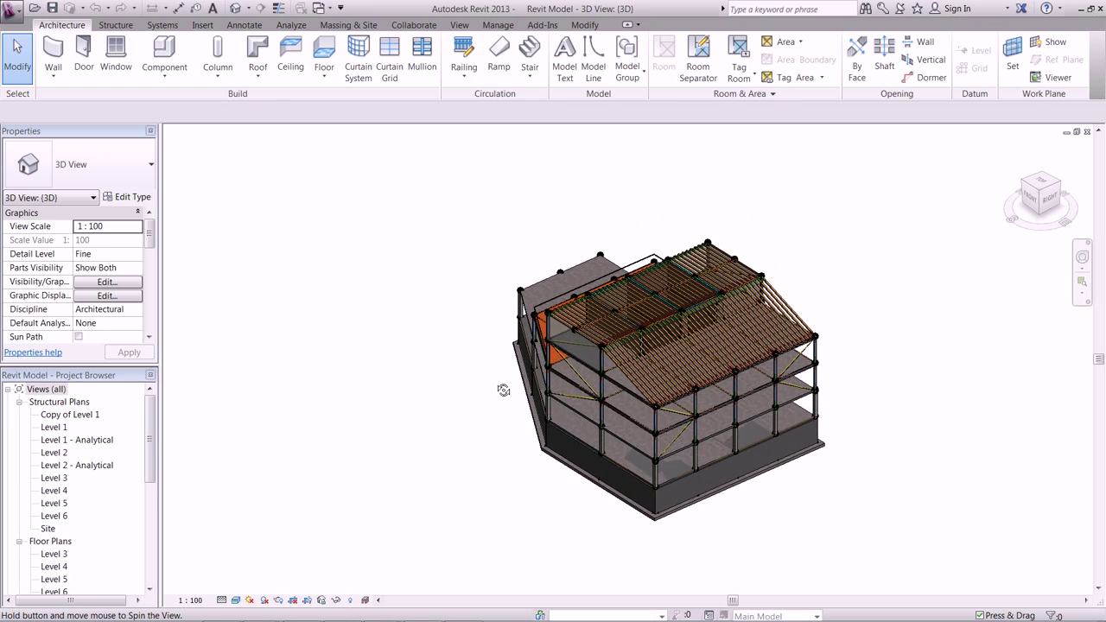
{"action": "middle_click_drag", "start_coordinate": [595, 427], "coordinate": [628, 382], "text": "shift"}
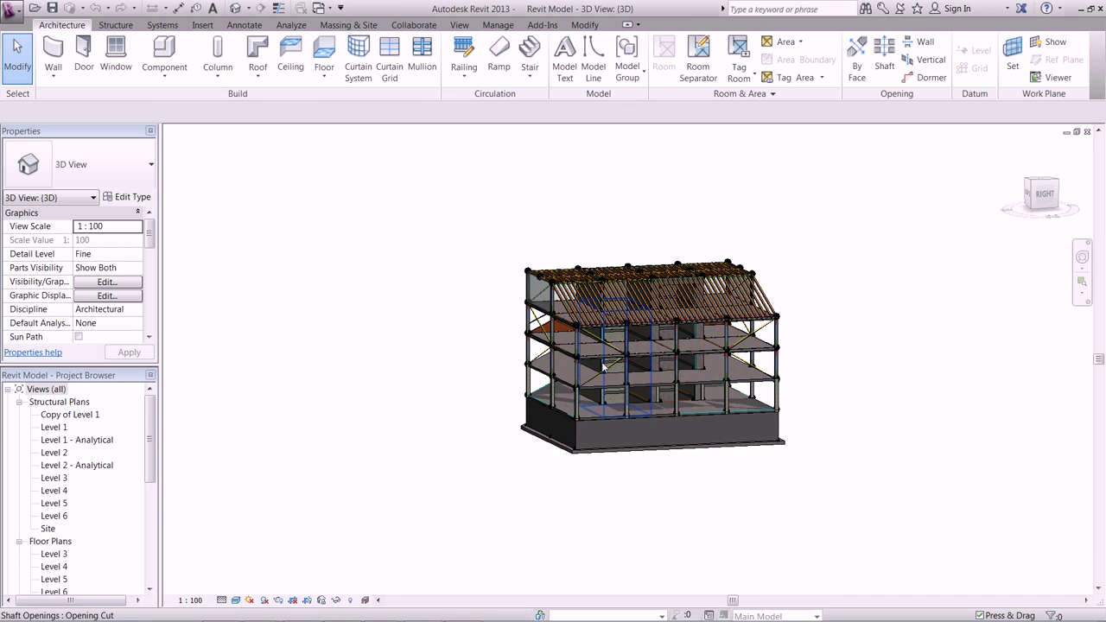
{"action": "middle_click_drag", "start_coordinate": [553, 335], "coordinate": [882, 412], "text": "shift"}
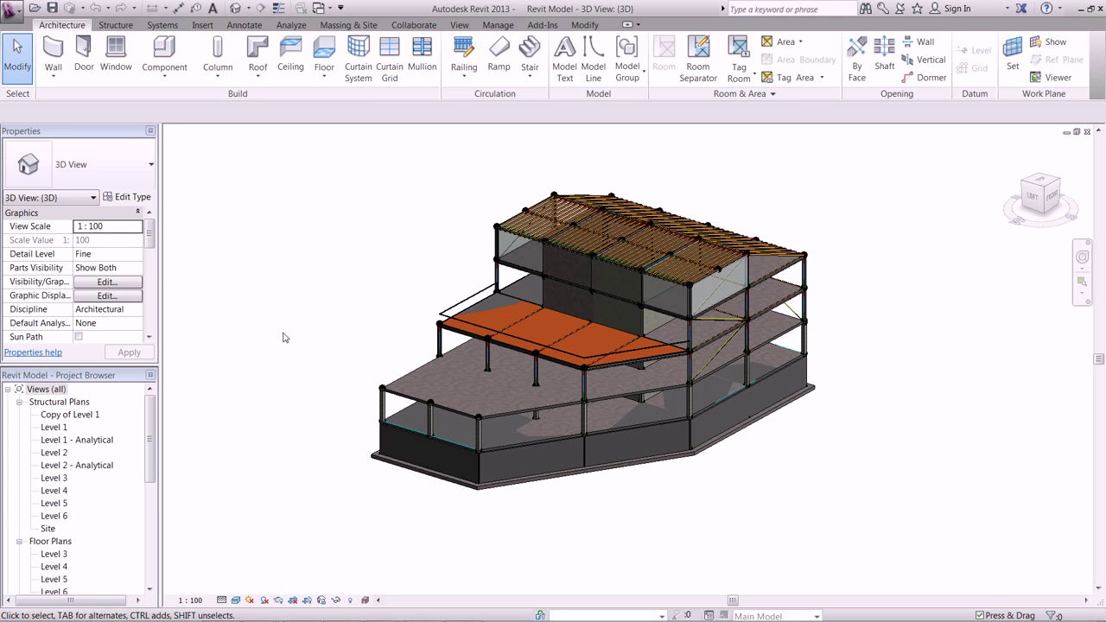
- Temporarily display only the analytical model and examine how the upper floor's corner connects to the column and beams
{"action": "left_click", "coordinate": [365, 600]}
{"action": "left_click", "coordinate": [365, 598]}
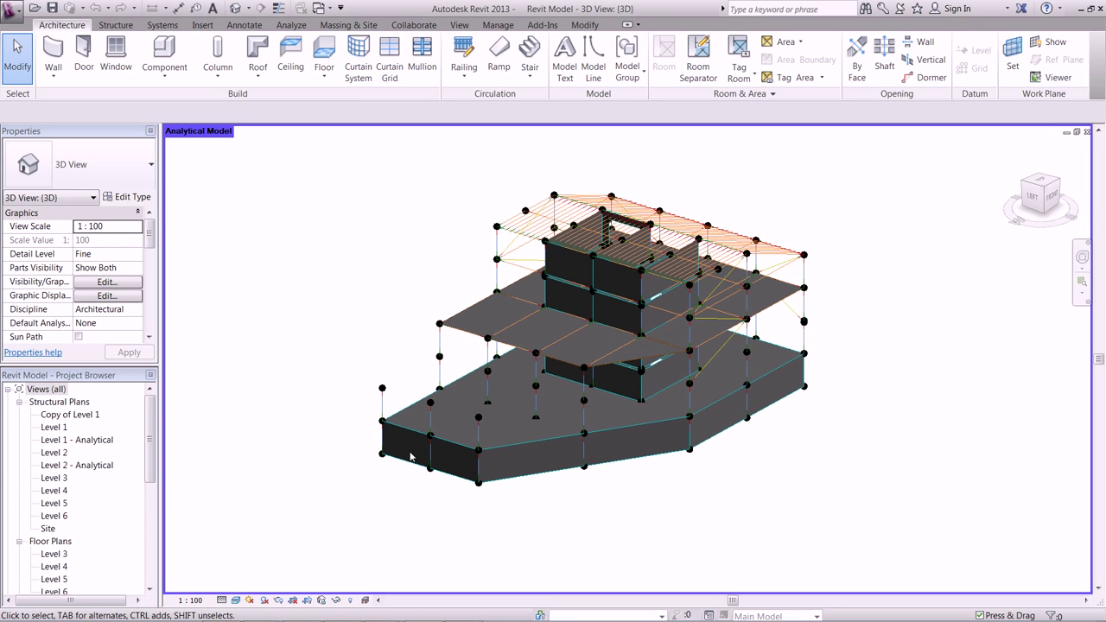
{"action": "scroll", "coordinate": [450, 346], "scroll_direction": "up", "scroll_amount": 5}
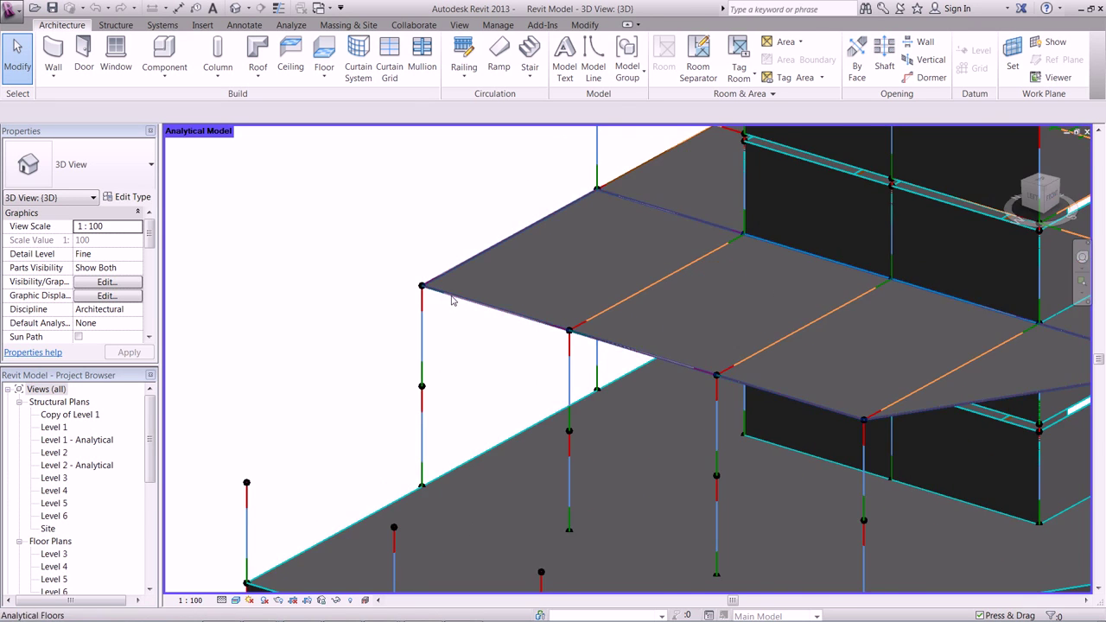
{"action": "scroll", "coordinate": [450, 298], "scroll_direction": "up", "scroll_amount": 4}
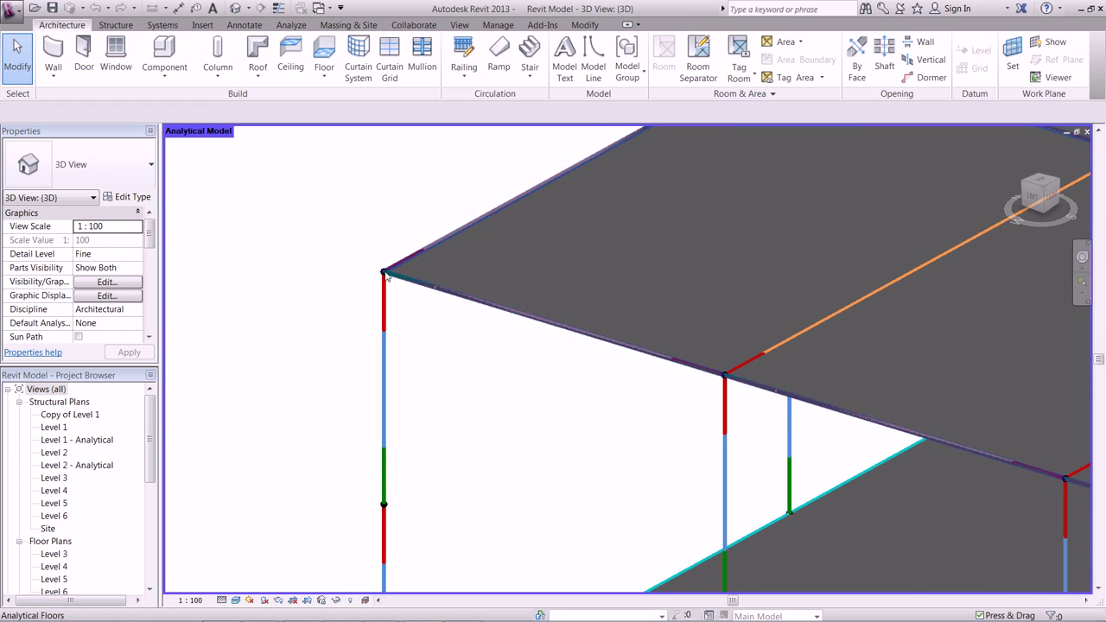
{"action": "scroll", "coordinate": [432, 361], "scroll_direction": "down", "scroll_amount": 5}
{"action": "middle_click_drag", "start_coordinate": [446, 354], "coordinate": [413, 403], "text": "shift"}
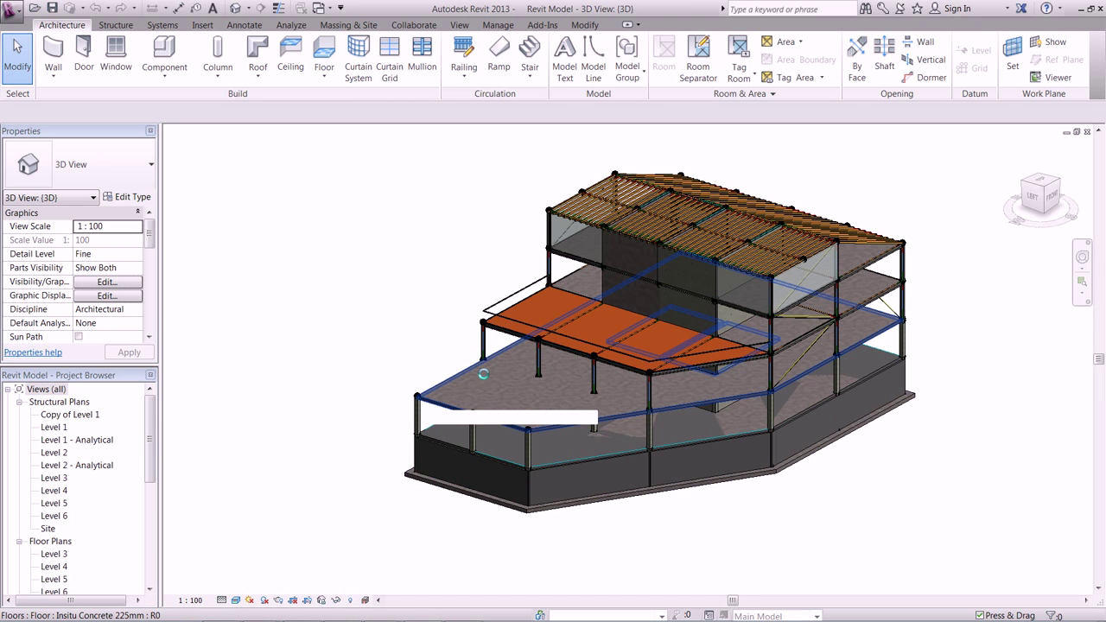
- Enable the analytical model for the Level 3 in-situ concrete floor and temporarily display only the analytical model categories
{"action": "left_click", "coordinate": [374, 344]}
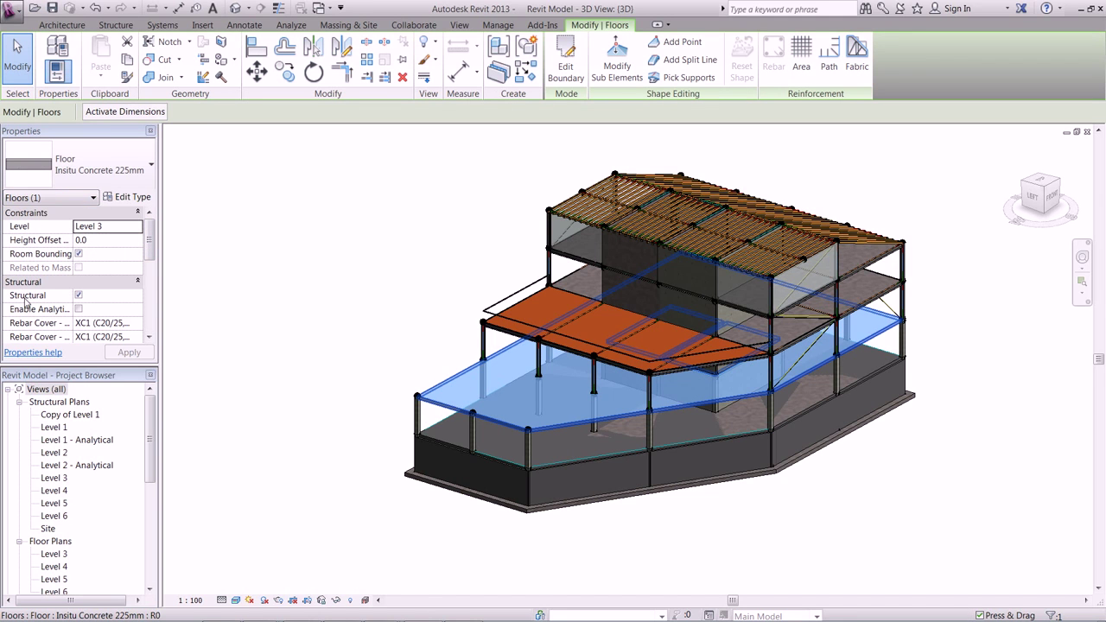
{"action": "left_click", "coordinate": [79, 308]}
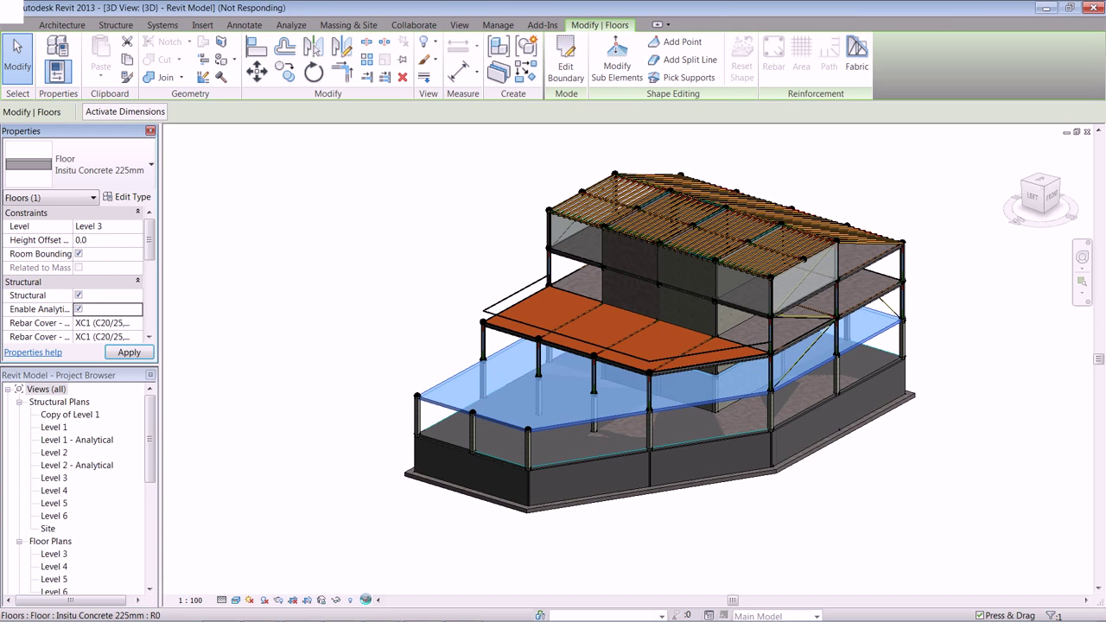
{"action": "left_click", "coordinate": [366, 601]}
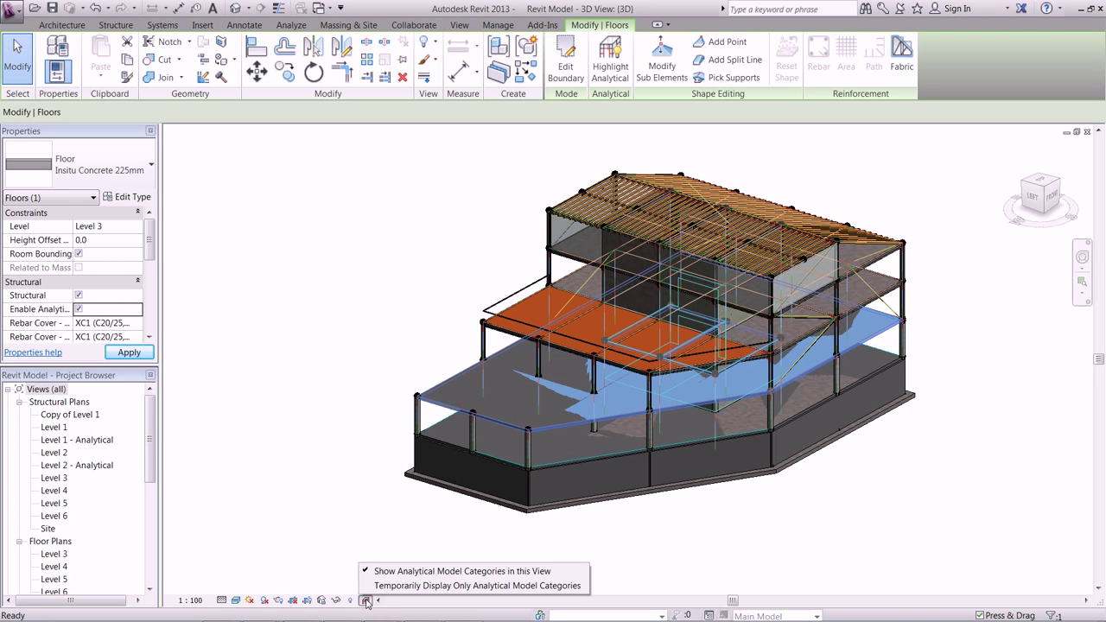
{"action": "left_click", "coordinate": [477, 585]}
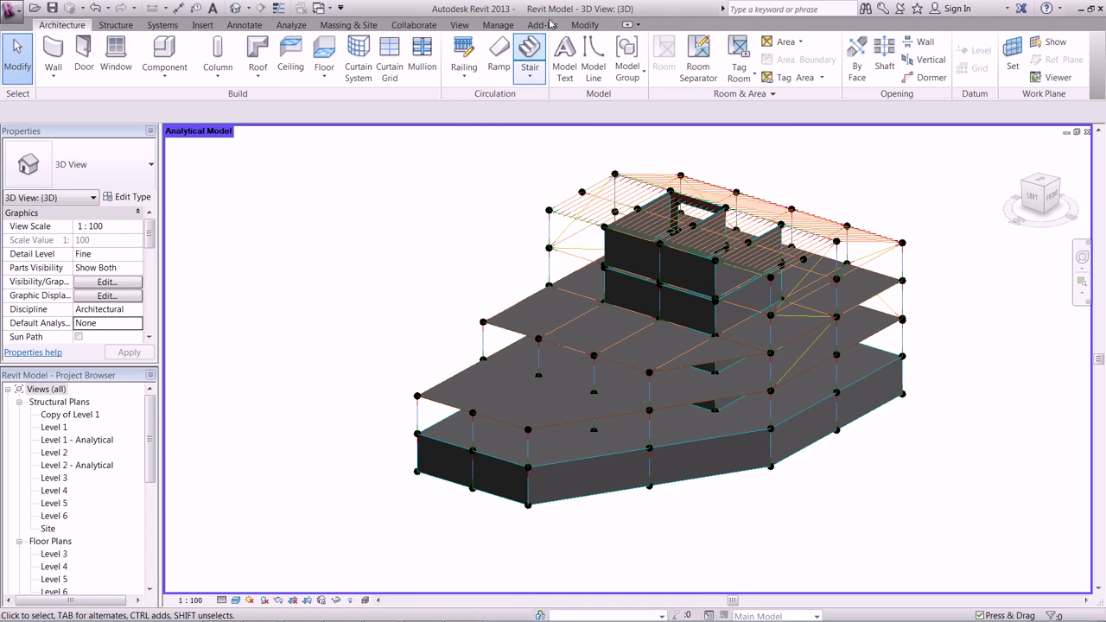
- Open the Send Model to MIDAS/Gen add-in tool and set the length unit to m
{"action": "left_click", "coordinate": [542, 25]}
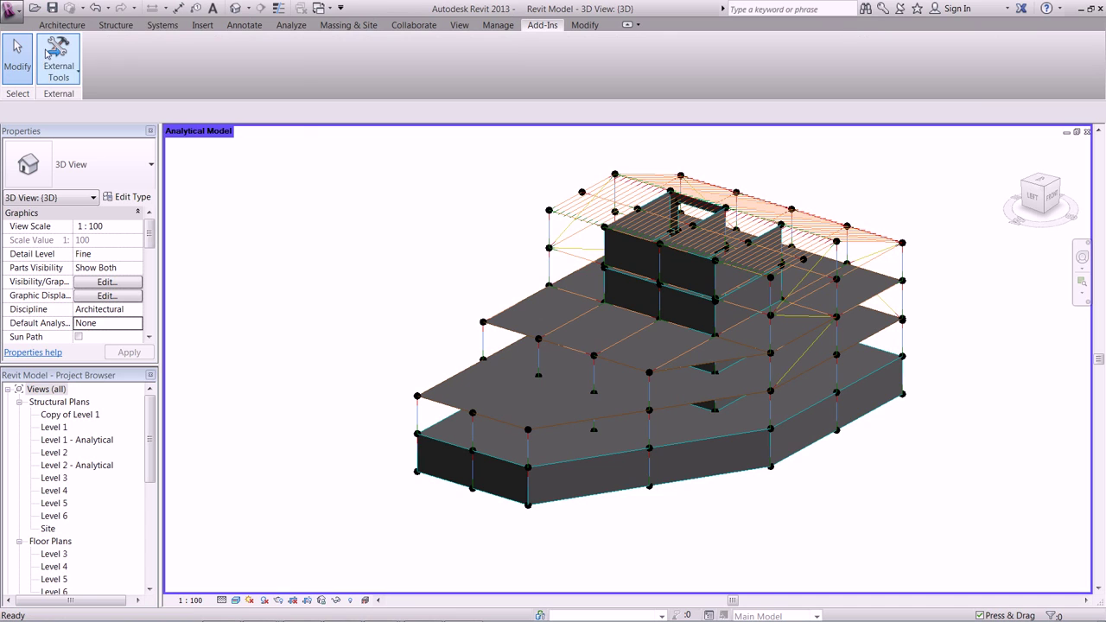
{"action": "left_click", "coordinate": [54, 58]}
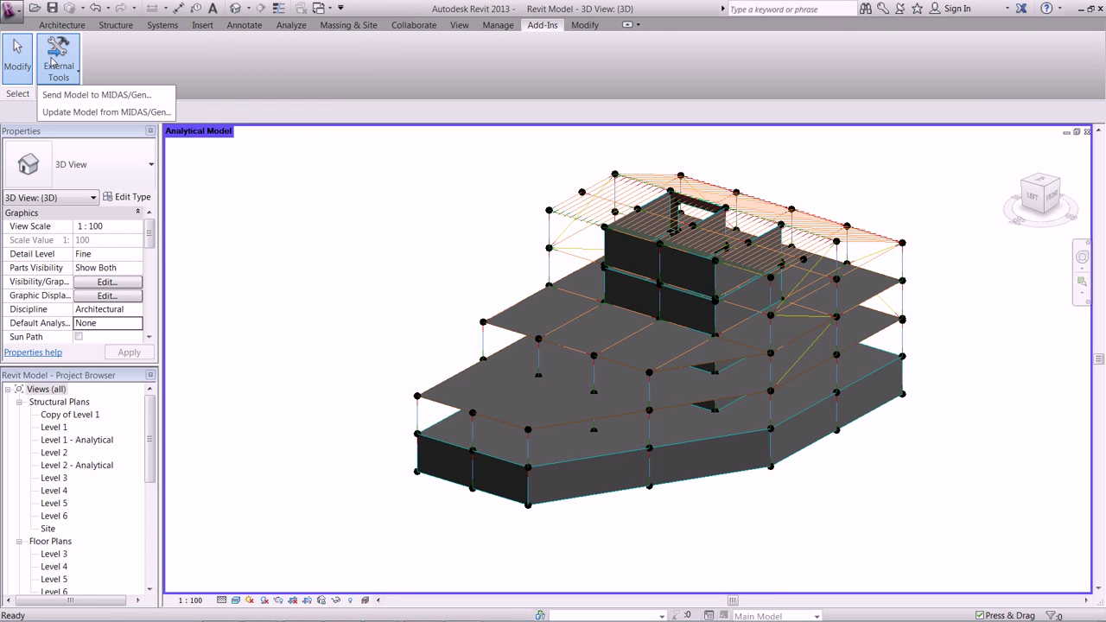
{"action": "left_click", "coordinate": [78, 98]}
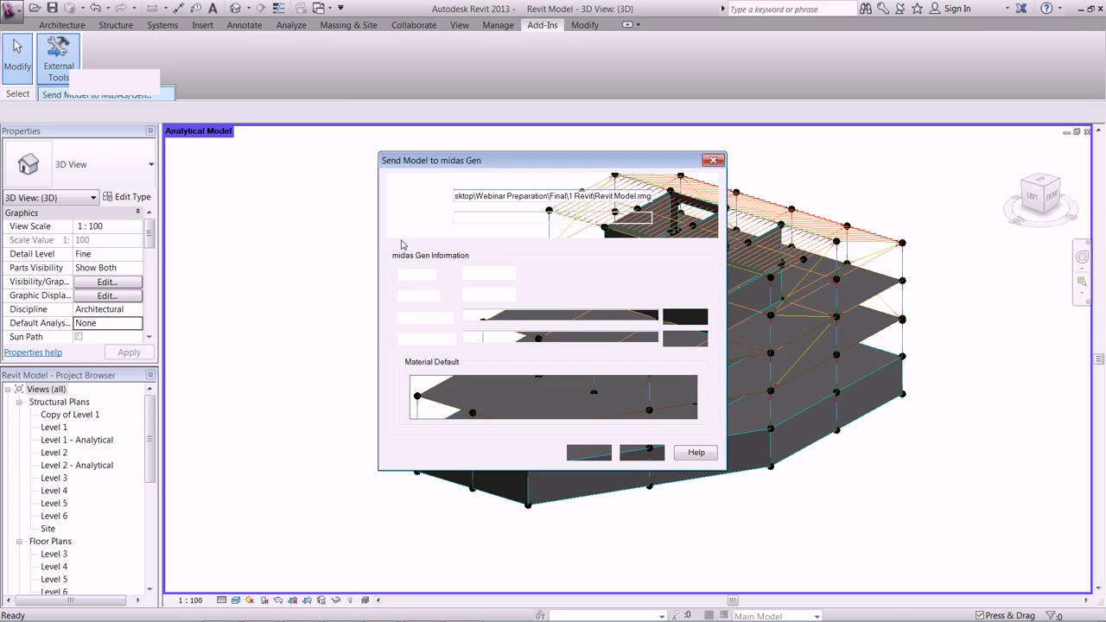
{"action": "left_click", "coordinate": [509, 295]}
{"action": "left_click", "coordinate": [490, 325]}
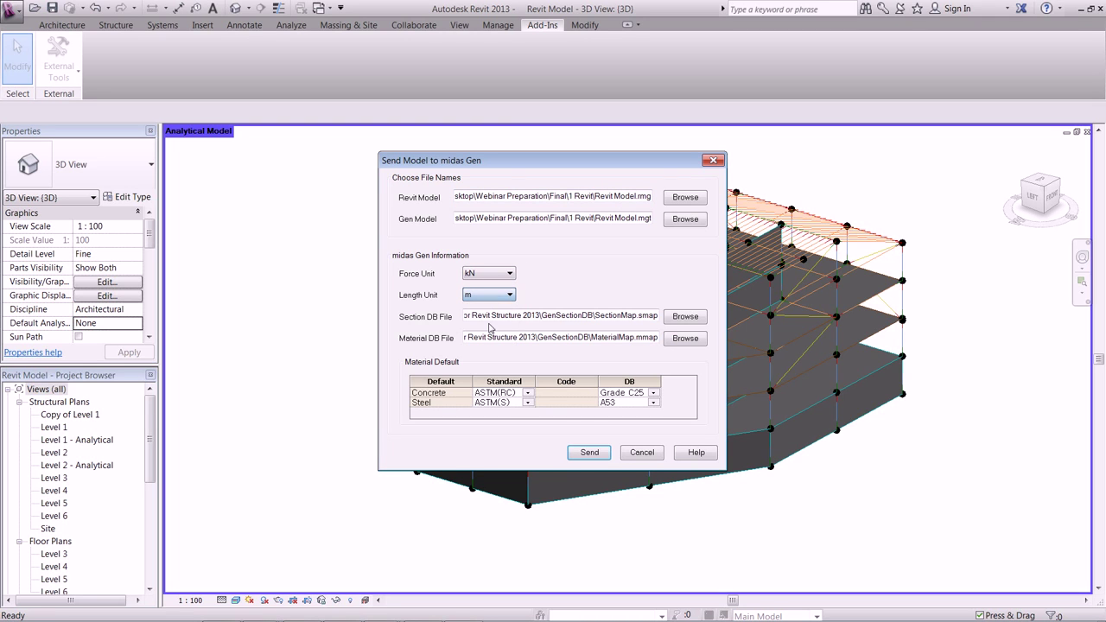
- Set the default concrete material for the export to standard BS(RC), grade C30
{"action": "left_click", "coordinate": [527, 392]}
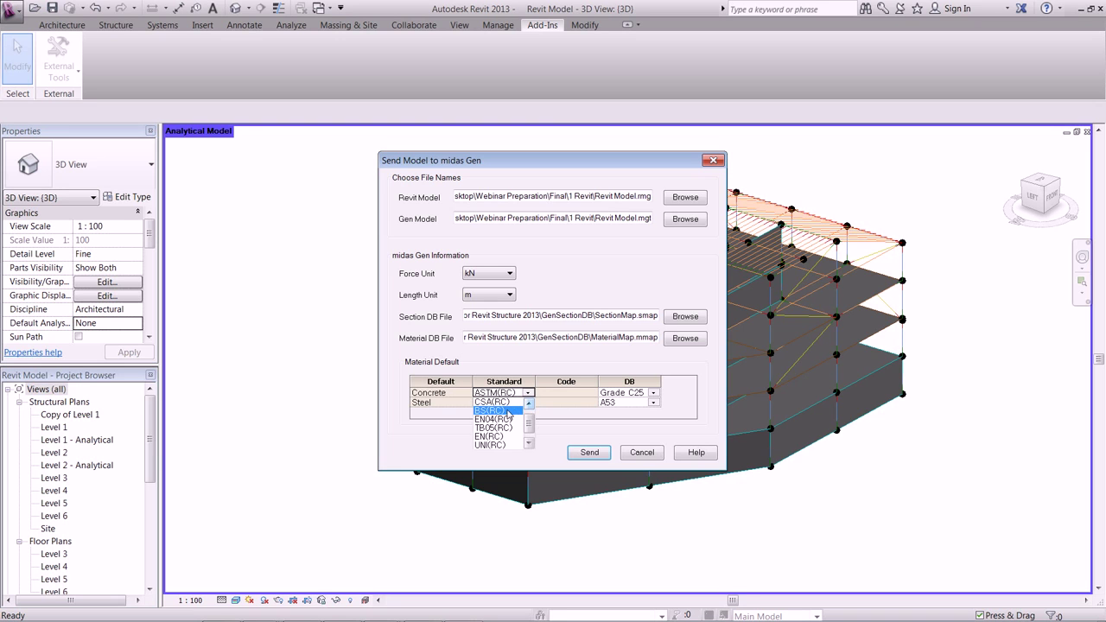
{"action": "left_click", "coordinate": [509, 411]}
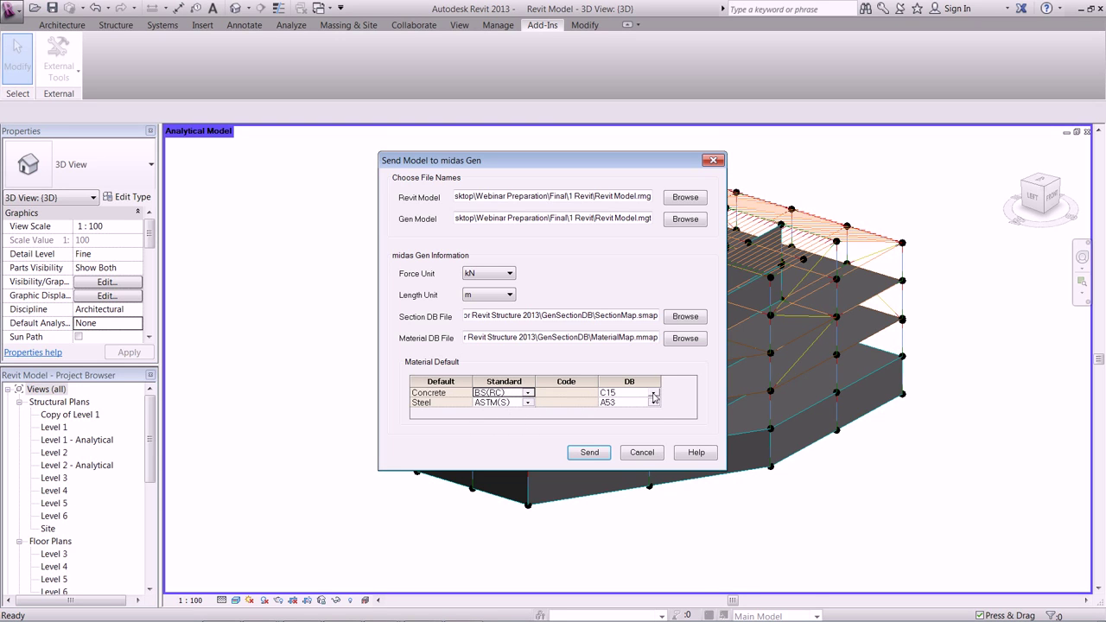
{"action": "left_click", "coordinate": [654, 394]}
{"action": "left_click", "coordinate": [621, 429]}
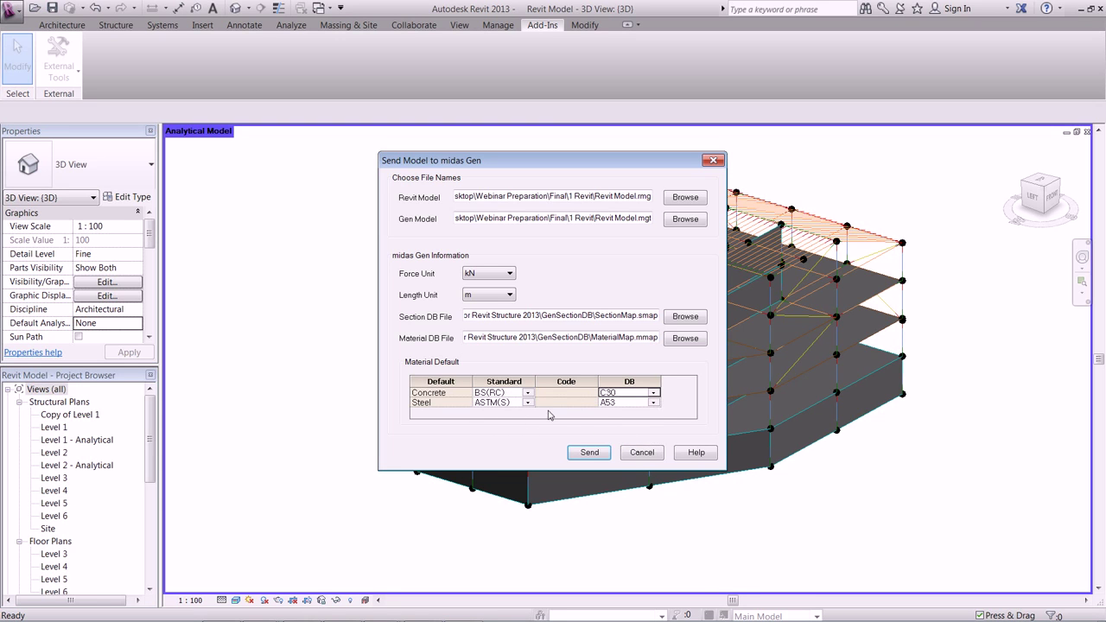
- Set the default steel material for the export to standard BS04(S), grade S355
{"action": "left_click", "coordinate": [528, 402]}
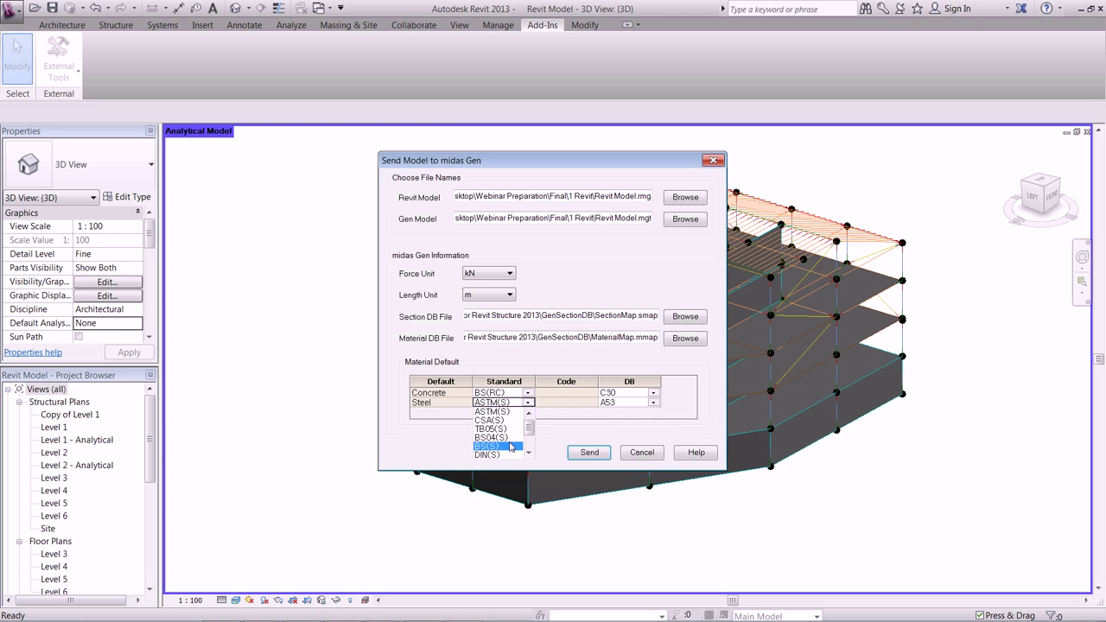
{"action": "left_click", "coordinate": [517, 438]}
{"action": "left_click", "coordinate": [655, 402]}
{"action": "left_click", "coordinate": [633, 420]}
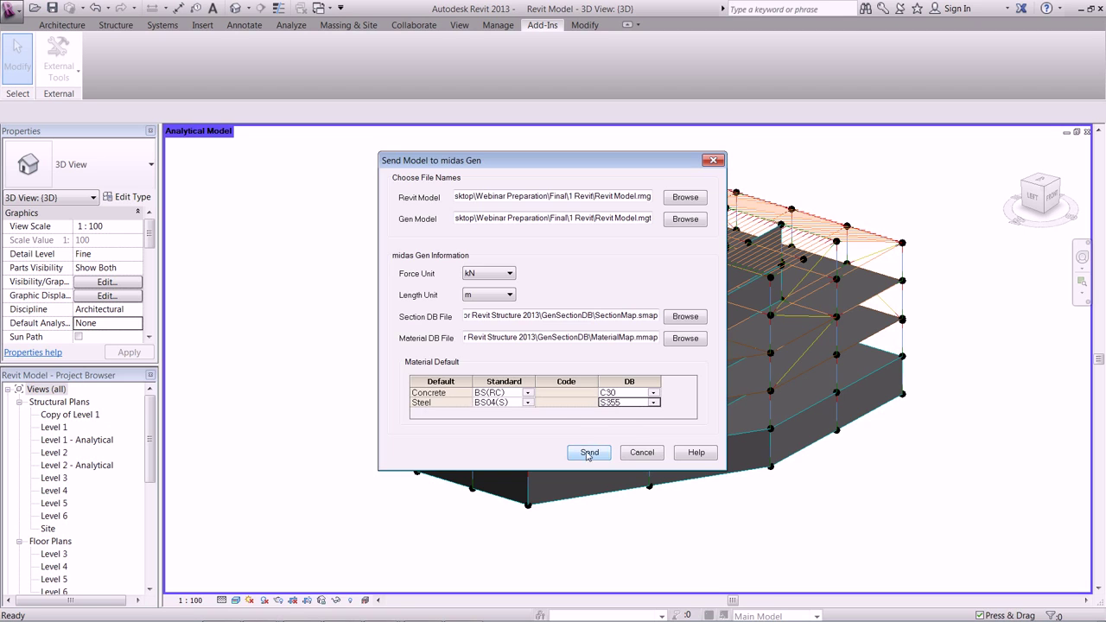
- Send the model to midas Gen, overwriting the existing Revit Model.mgt file
{"action": "left_click", "coordinate": [589, 452]}
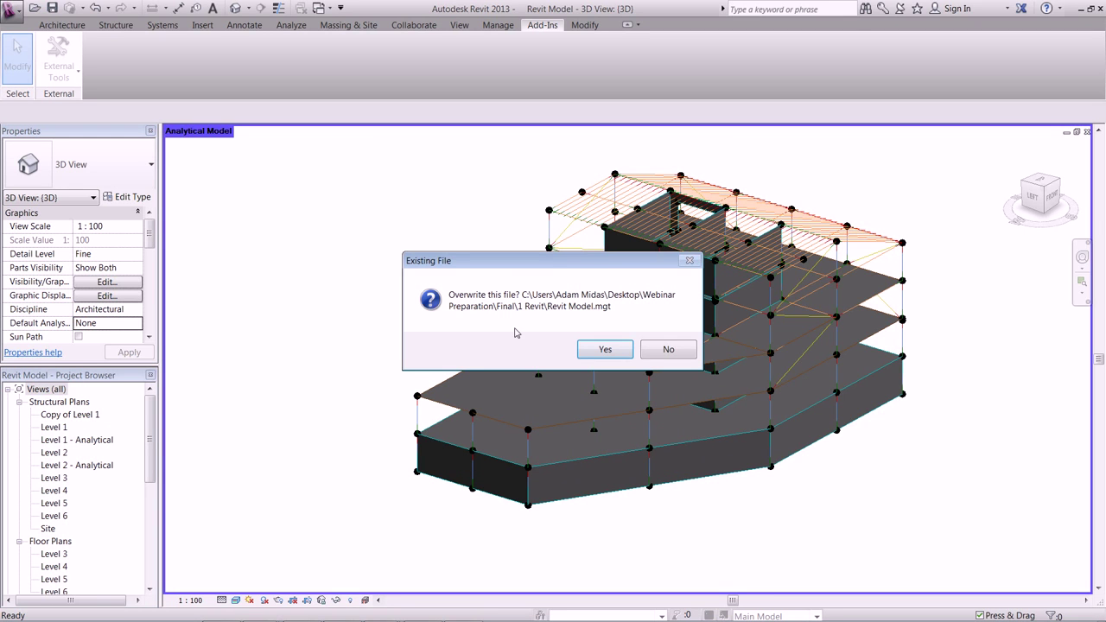
{"action": "left_click", "coordinate": [606, 354]}
{"action": "left_click", "coordinate": [607, 353]}
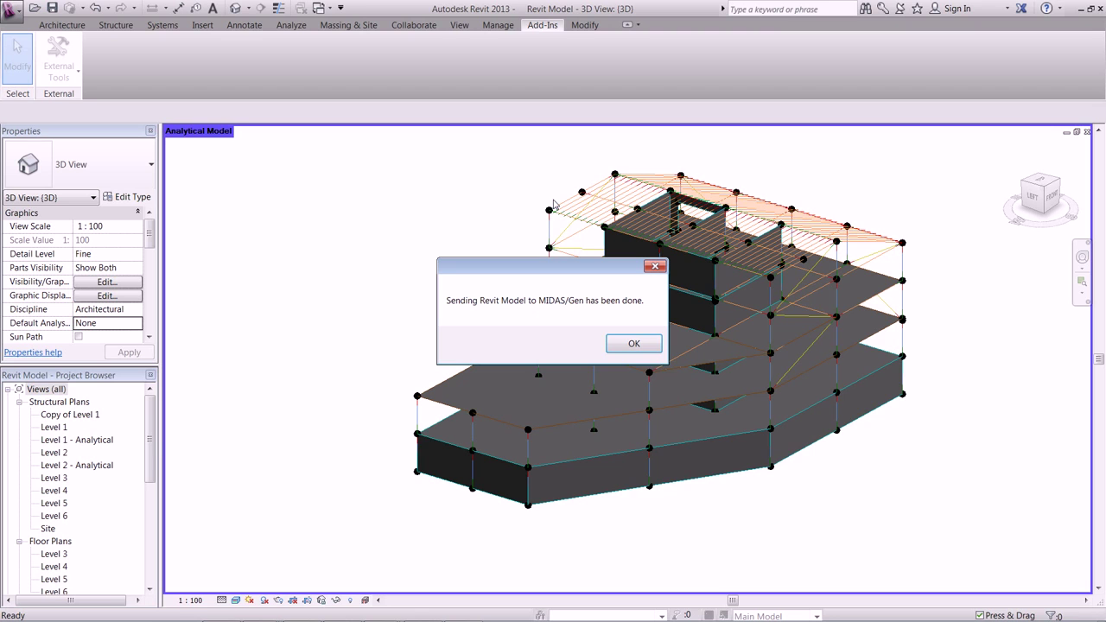
{"action": "left_click", "coordinate": [622, 344]}
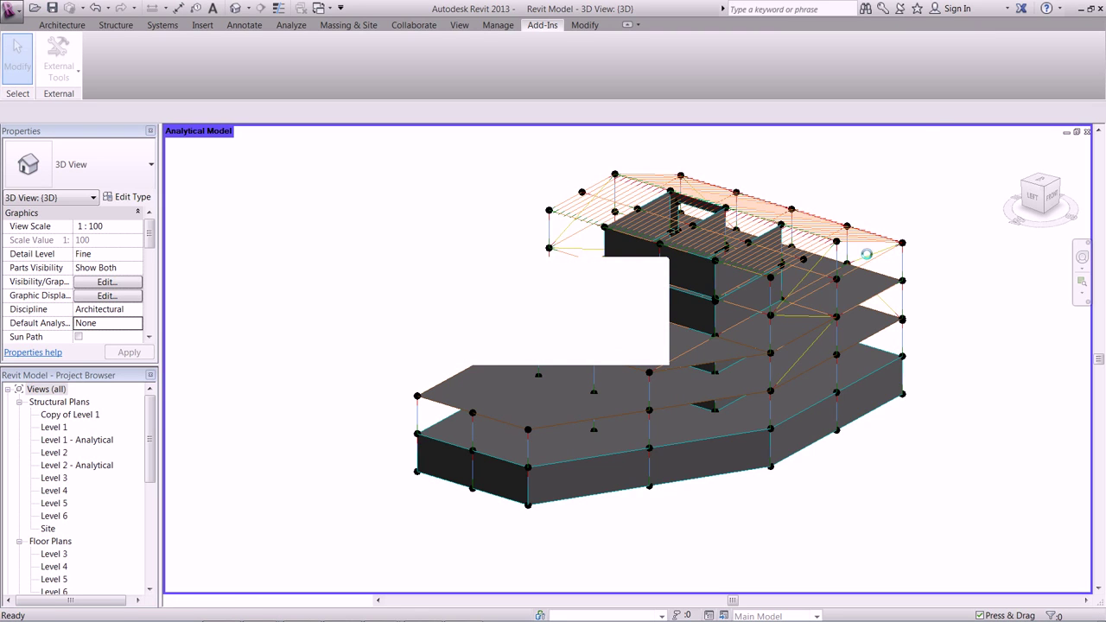
- Close Revit without saving the model changes and switch to the blank model in midas Gen
{"action": "left_click", "coordinate": [1100, 10]}
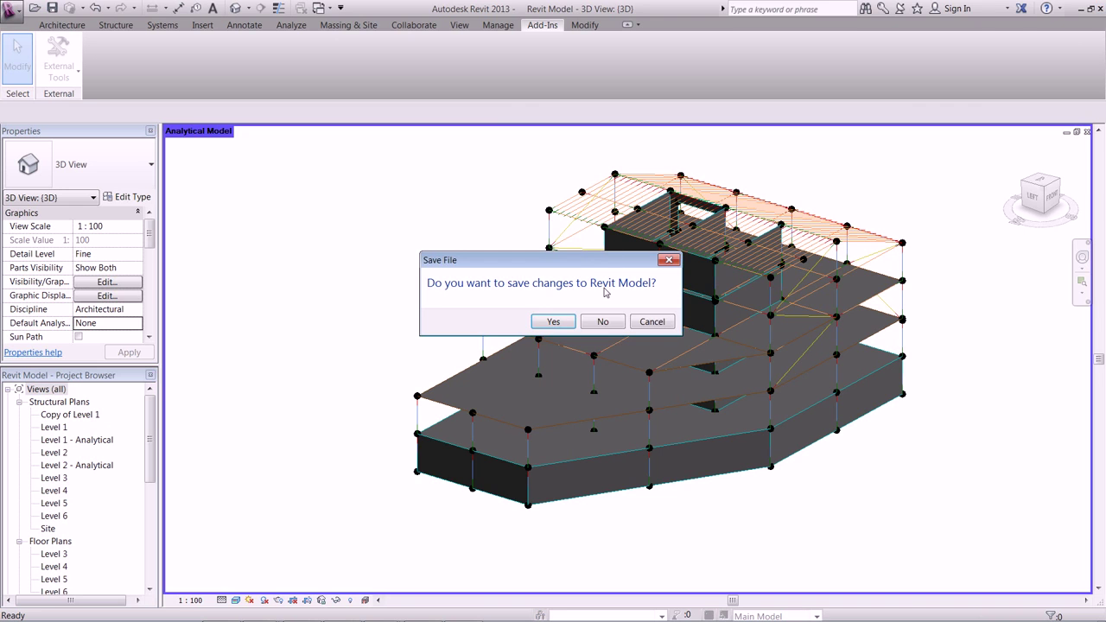
{"action": "left_click", "coordinate": [603, 321]}
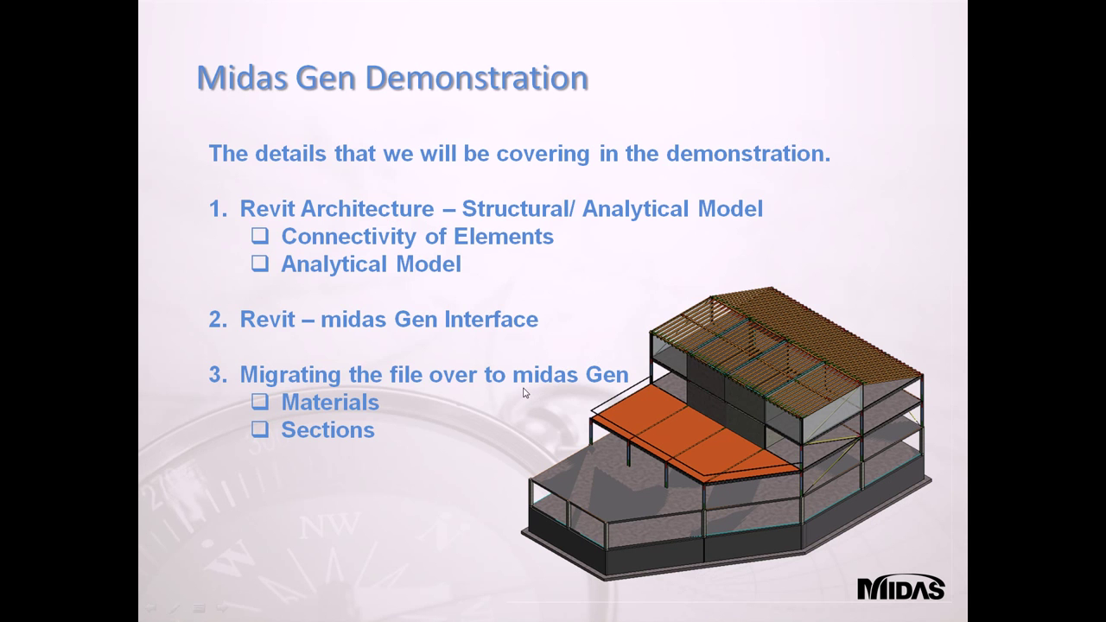
{"action": "key", "text": "alt+Tab"}
{"action": "key", "text": "Tab"}
{"action": "key", "text": "Tab"}
{"action": "key", "text": "Tab"}
{"action": "key", "text": "Tab"}
{"action": "key", "text": "Tab"}
{"action": "key", "text": "alt+Tab"}
{"action": "key", "text": "Tab"}
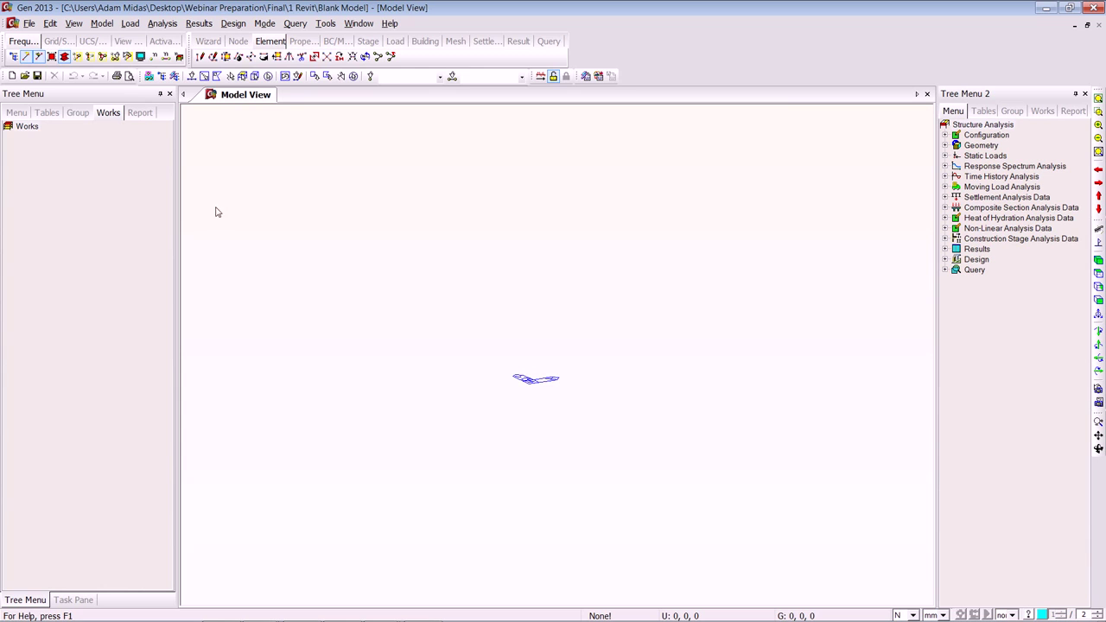
- Import the Revit Model1 MGT file from the 1 Revit folder into the blank model
{"action": "left_click", "coordinate": [29, 23]}
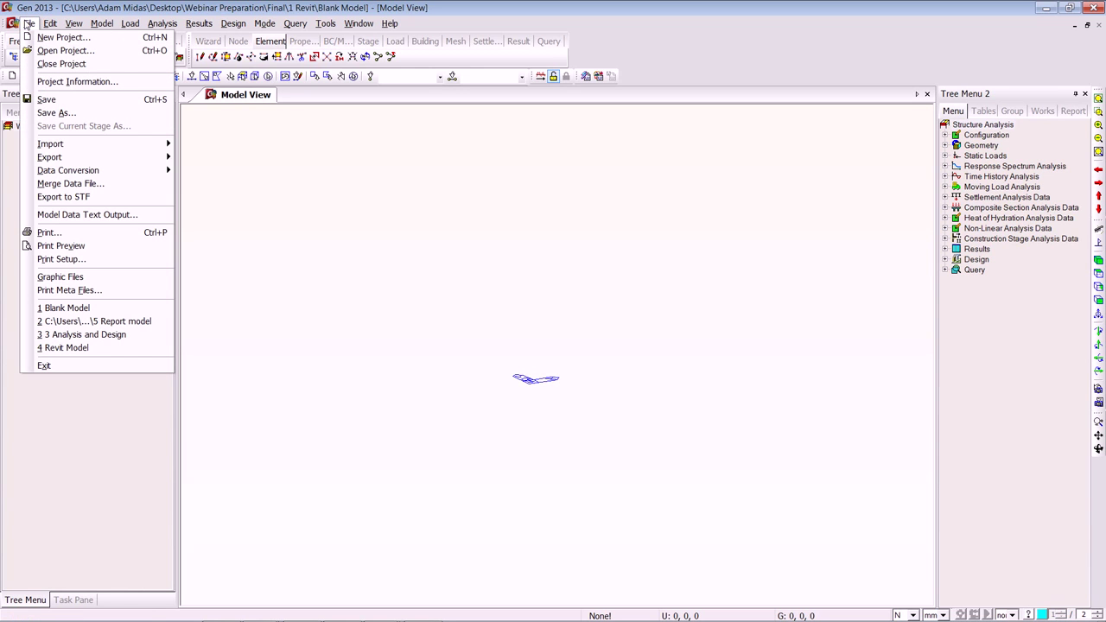
{"action": "mouse_move", "coordinate": [164, 145]}
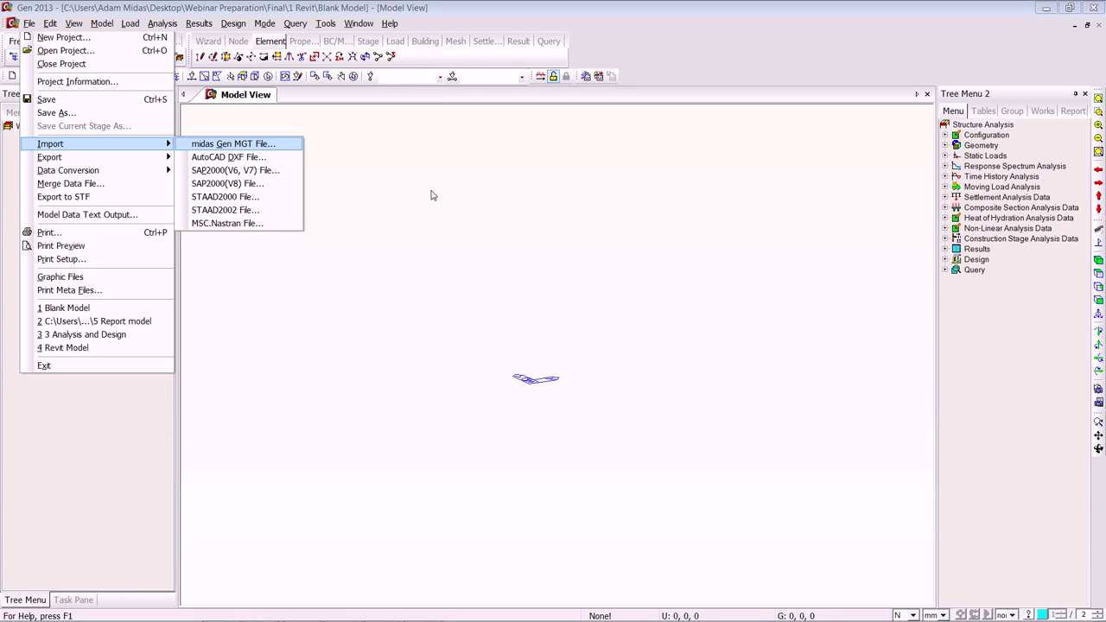
{"action": "key", "text": "Return"}
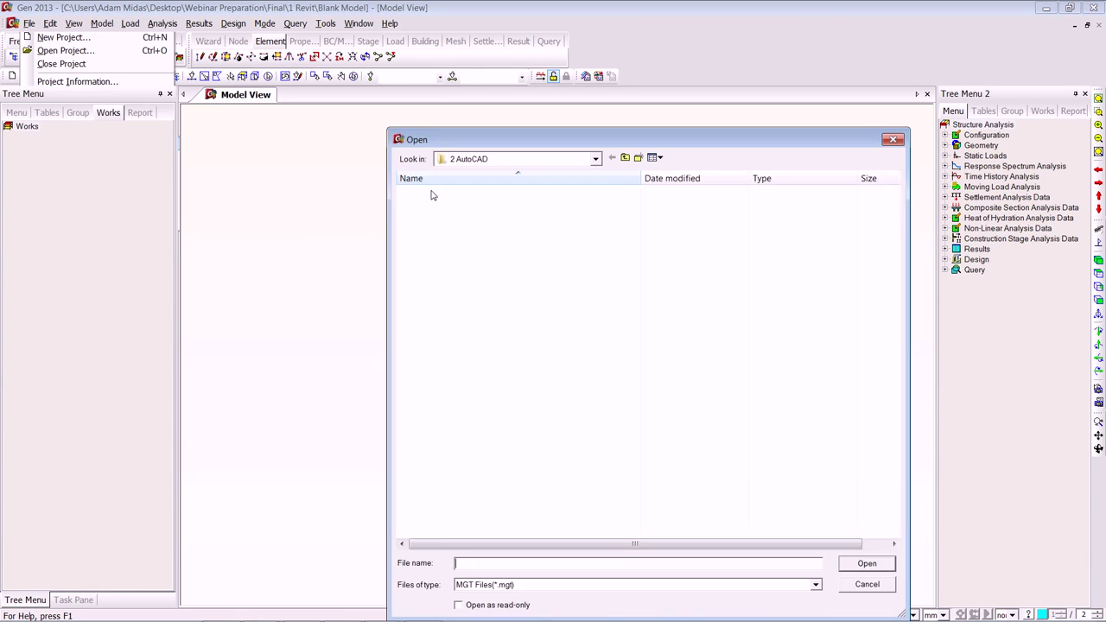
{"action": "left_click", "coordinate": [625, 157]}
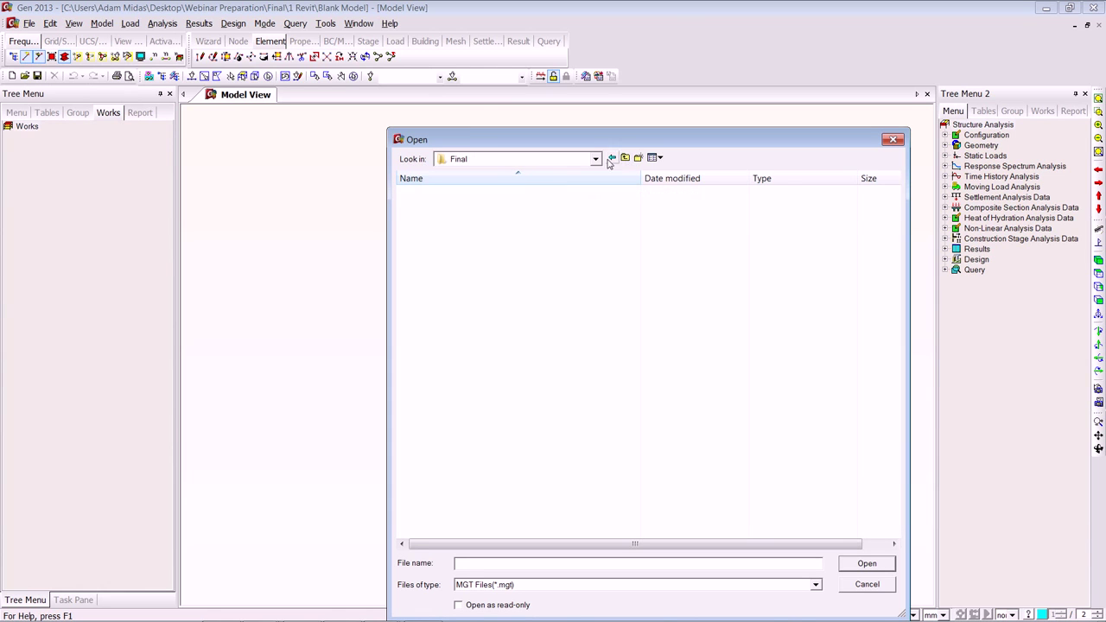
{"action": "double_click", "coordinate": [456, 195]}
{"action": "left_click", "coordinate": [457, 207]}
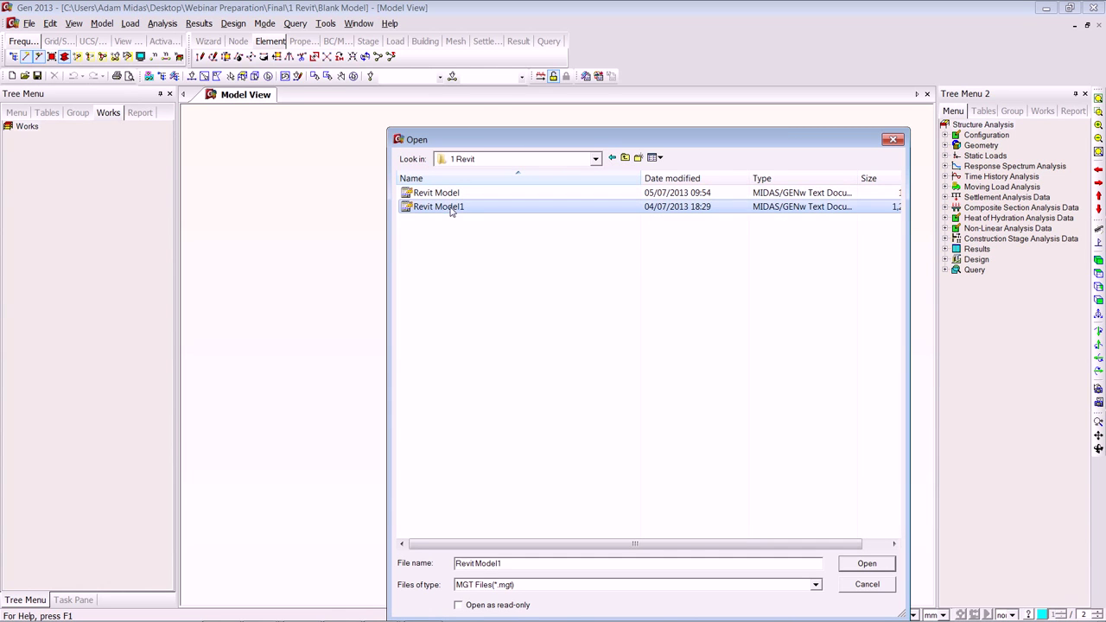
{"action": "left_click", "coordinate": [851, 563]}
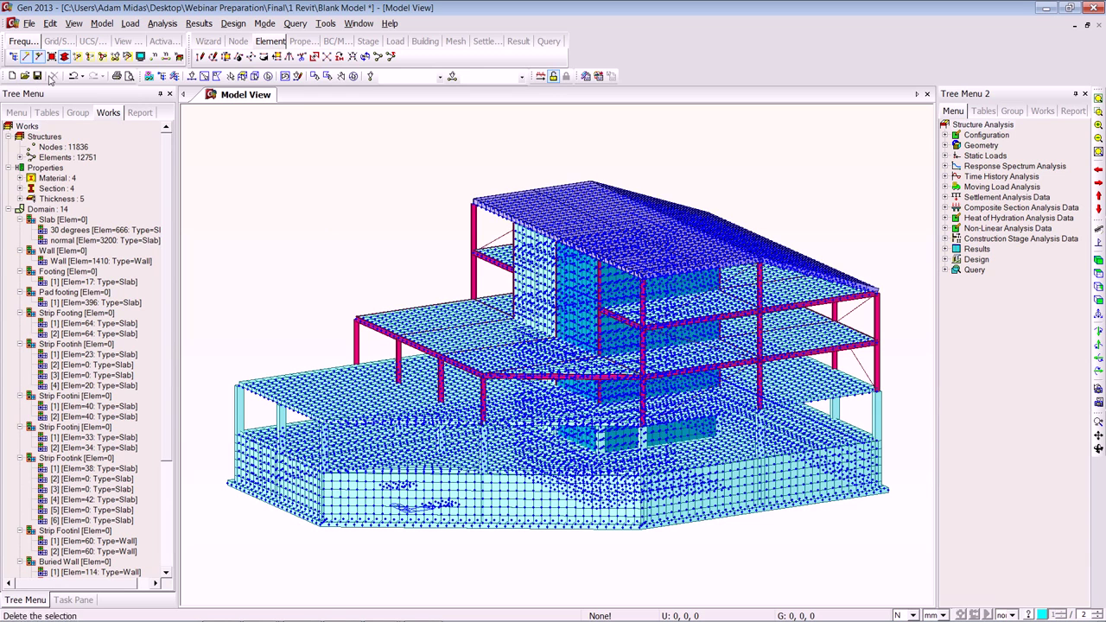
- Turn off the display of nodes in the model view
{"action": "left_click", "coordinate": [140, 56]}
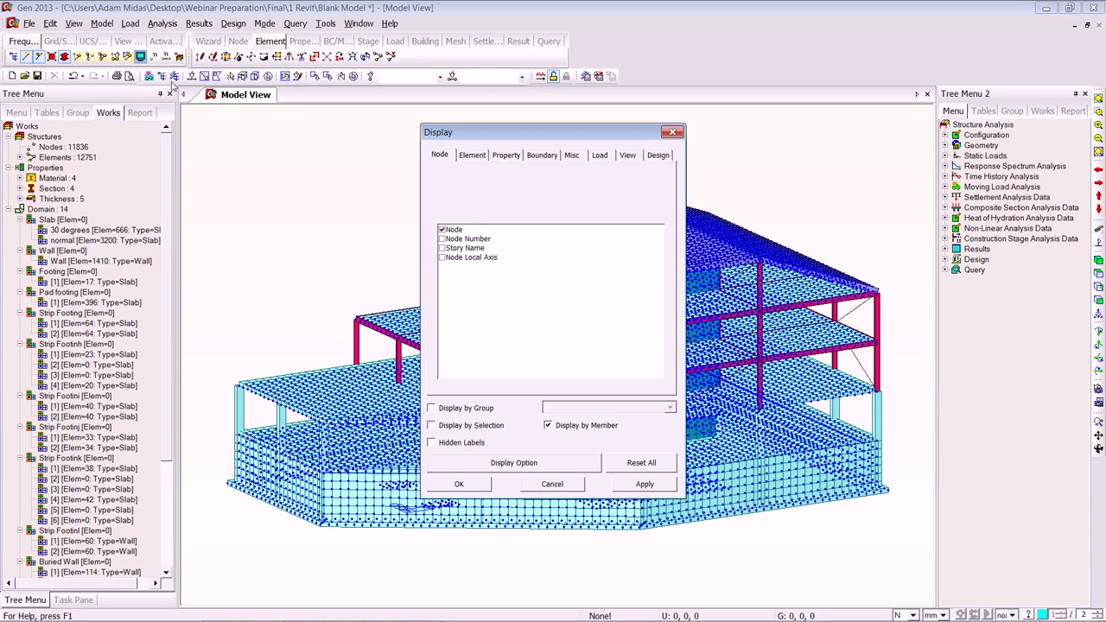
{"action": "left_click", "coordinate": [442, 229]}
{"action": "left_click", "coordinate": [459, 485]}
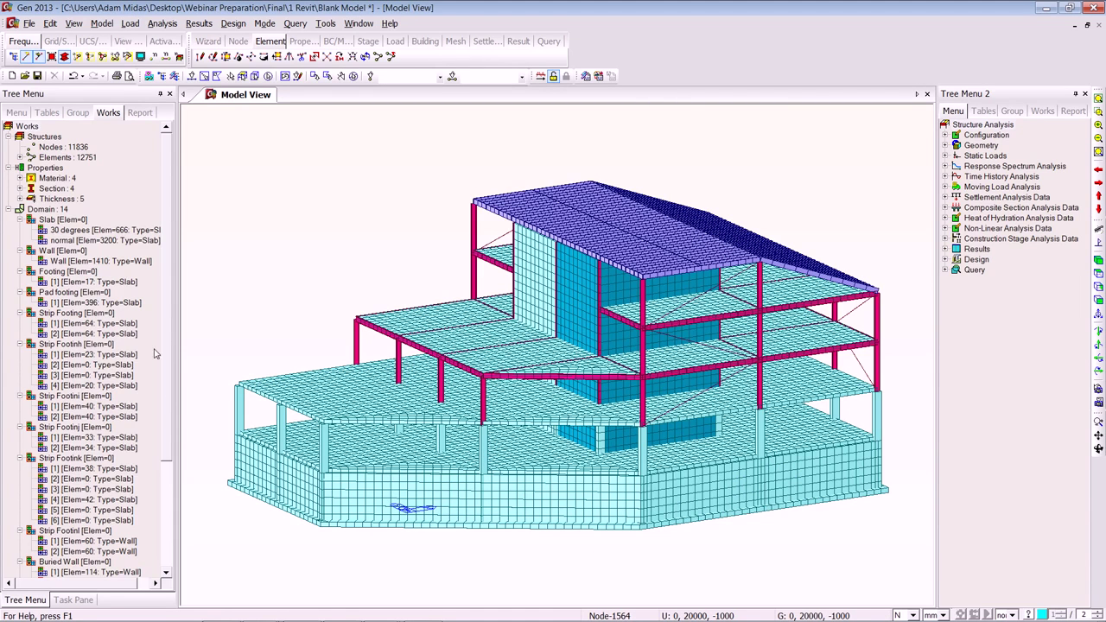
- Examine the imported materials and sections in the Works tree and inspect the building model from other angles
{"action": "left_click", "coordinate": [8, 209]}
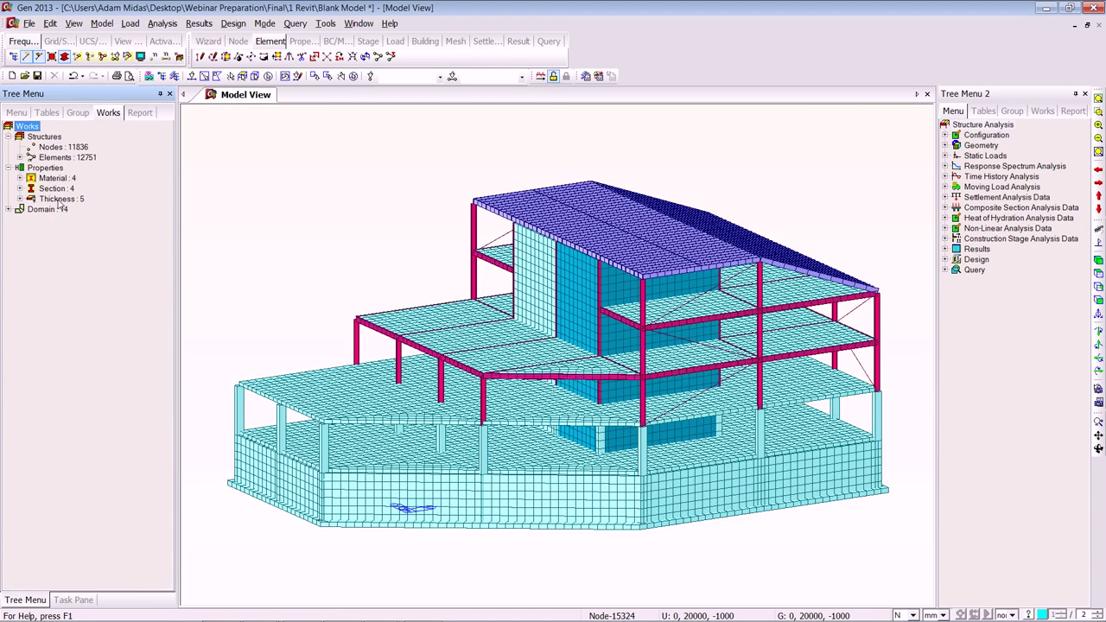
{"action": "left_click", "coordinate": [20, 178]}
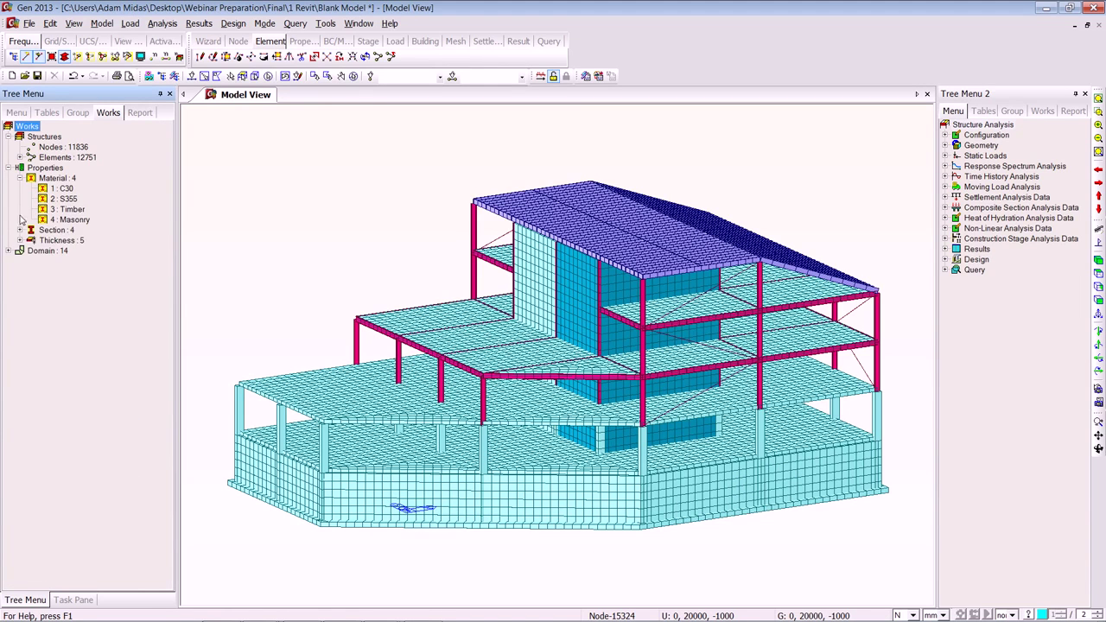
{"action": "left_click", "coordinate": [20, 231]}
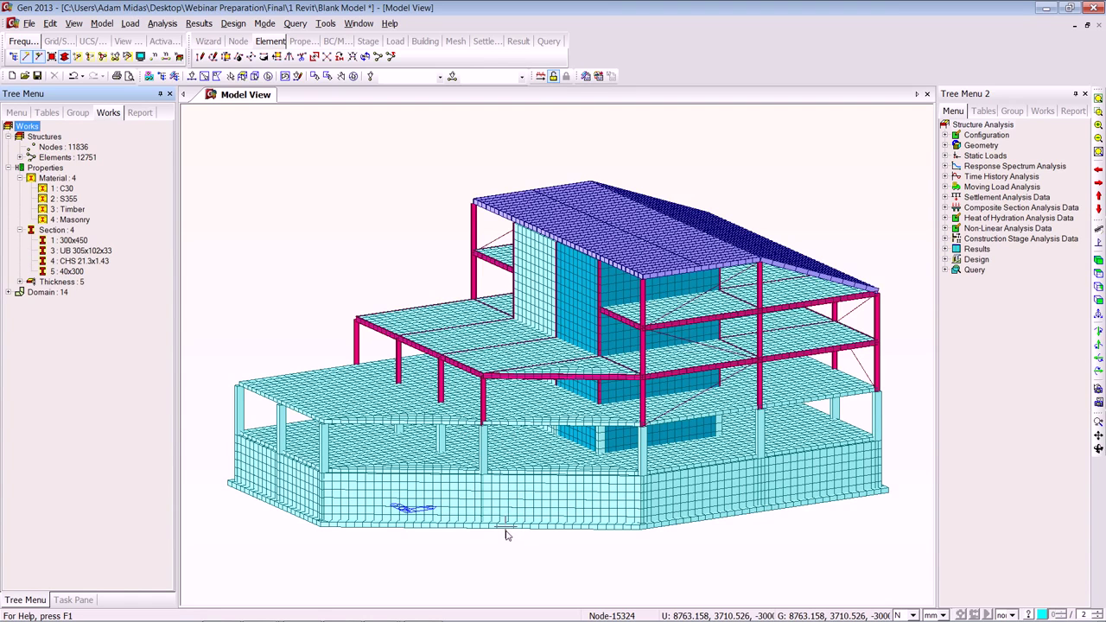
{"action": "middle_click_drag", "start_coordinate": [504, 511], "coordinate": [526, 529], "text": "ctrl"}
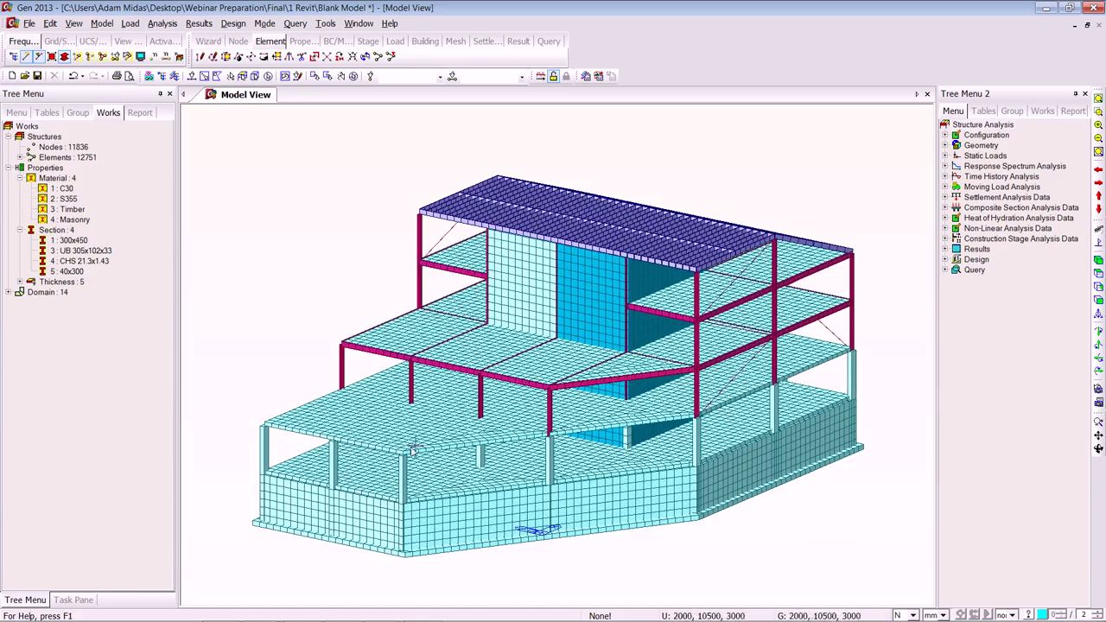
{"action": "middle_click_drag", "start_coordinate": [381, 424], "coordinate": [351, 430], "text": "ctrl"}
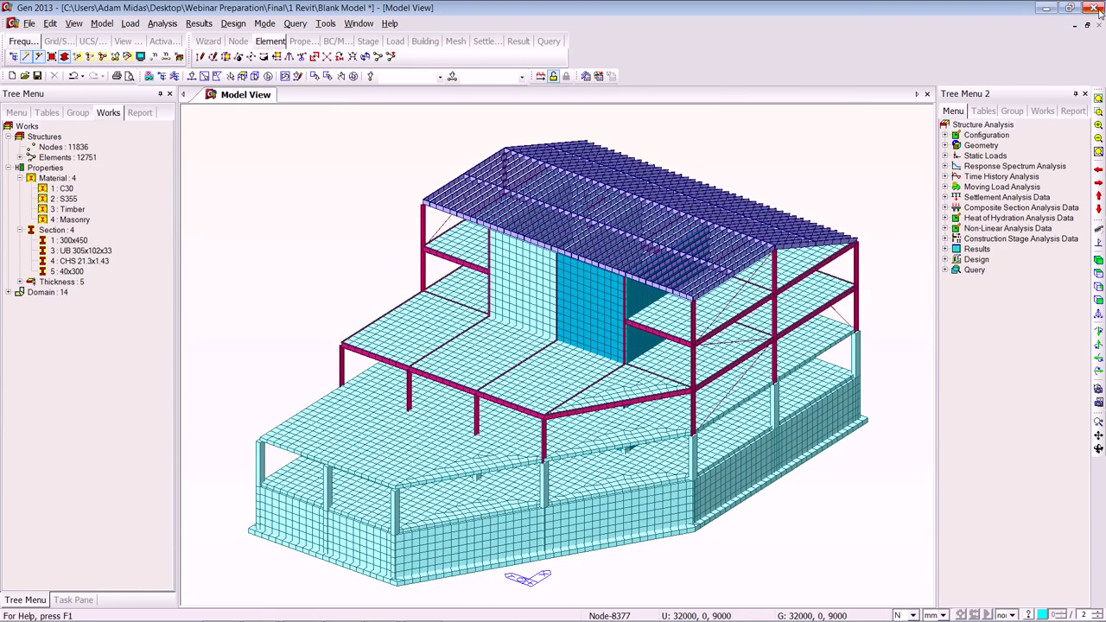
- Close the blank model's midas Gen session without saving the changes
{"action": "key", "text": "alt+F4"}
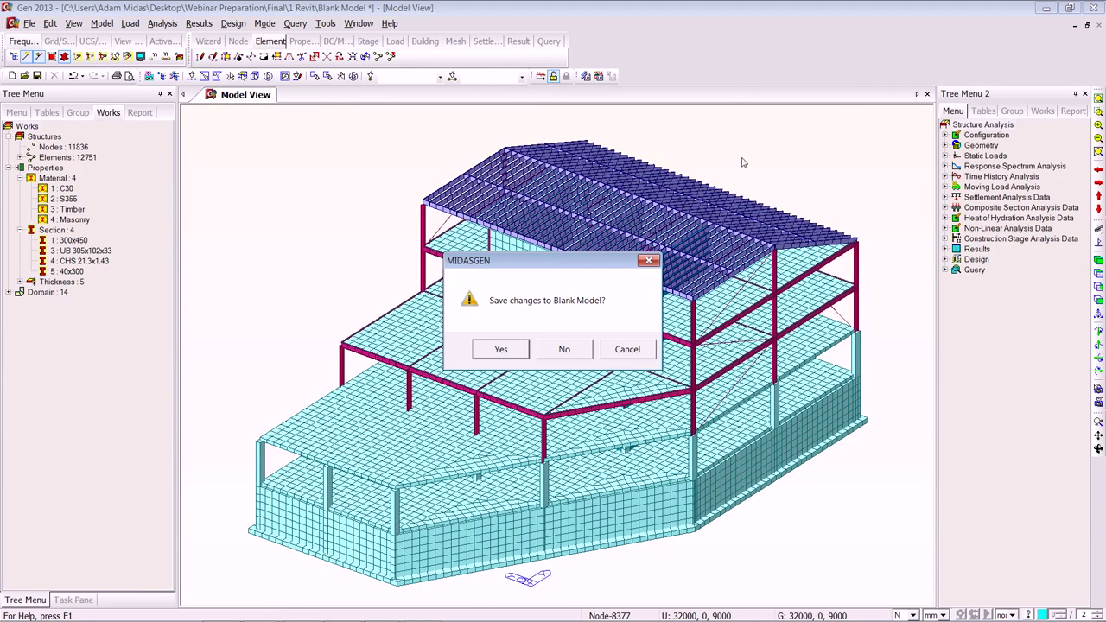
{"action": "left_click", "coordinate": [566, 350]}
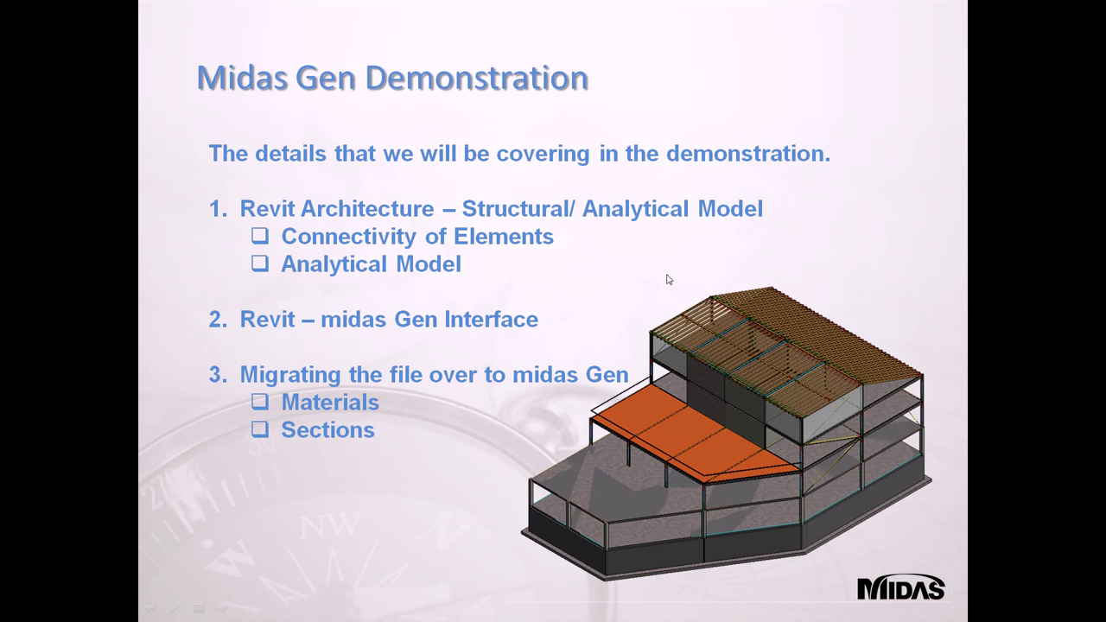
{"action": "left_click", "coordinate": [610, 277]}
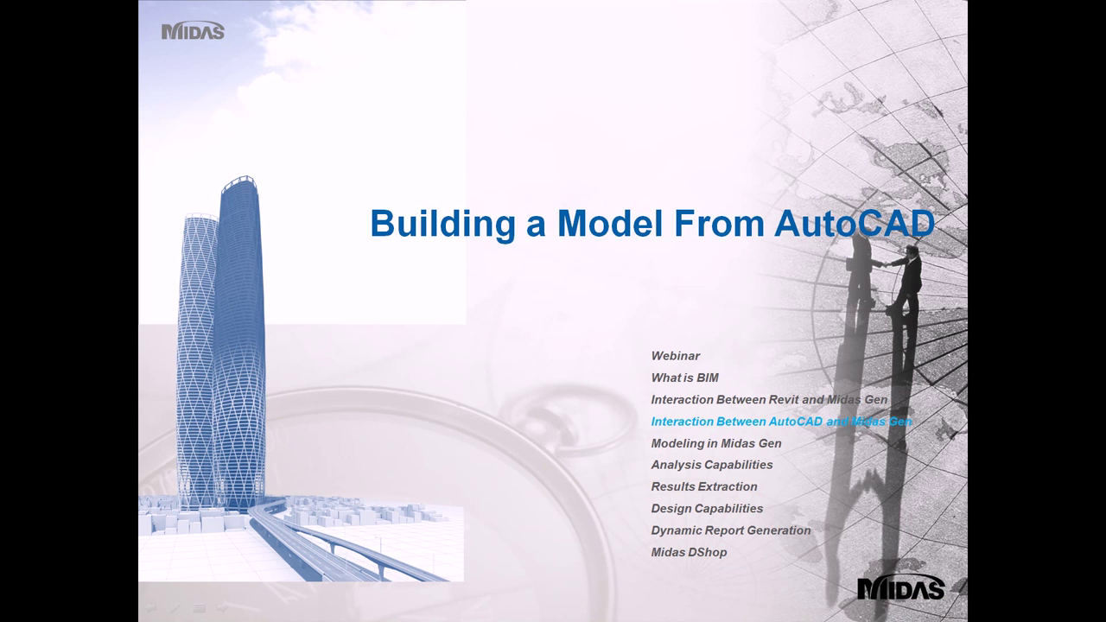
{"action": "key", "text": "Right"}
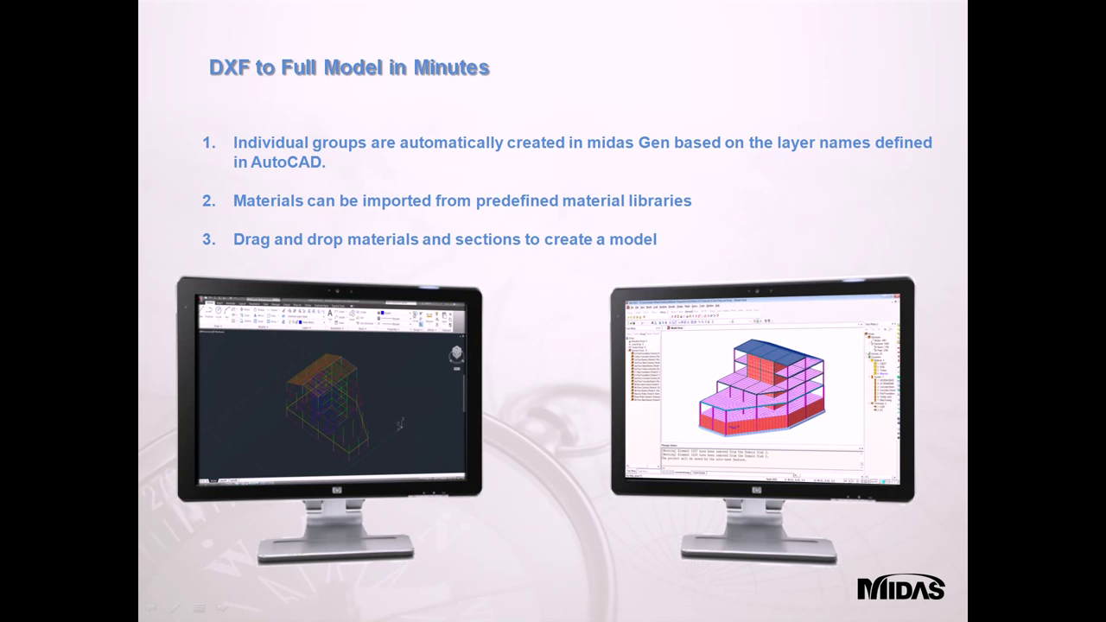
- Switch to the midas Gen window with the 1 dxf import model
{"action": "key", "text": "alt+Tab"}
{"action": "key", "text": "alt+Tab"}
{"action": "key", "text": "alt+Tab"}
{"action": "key", "text": "alt+Tab"}
{"action": "key", "text": "alt+Tab"}
{"action": "key", "text": "alt+Tab"}
{"action": "key", "text": "alt+Tab"}
{"action": "key", "text": "alt+Tab"}
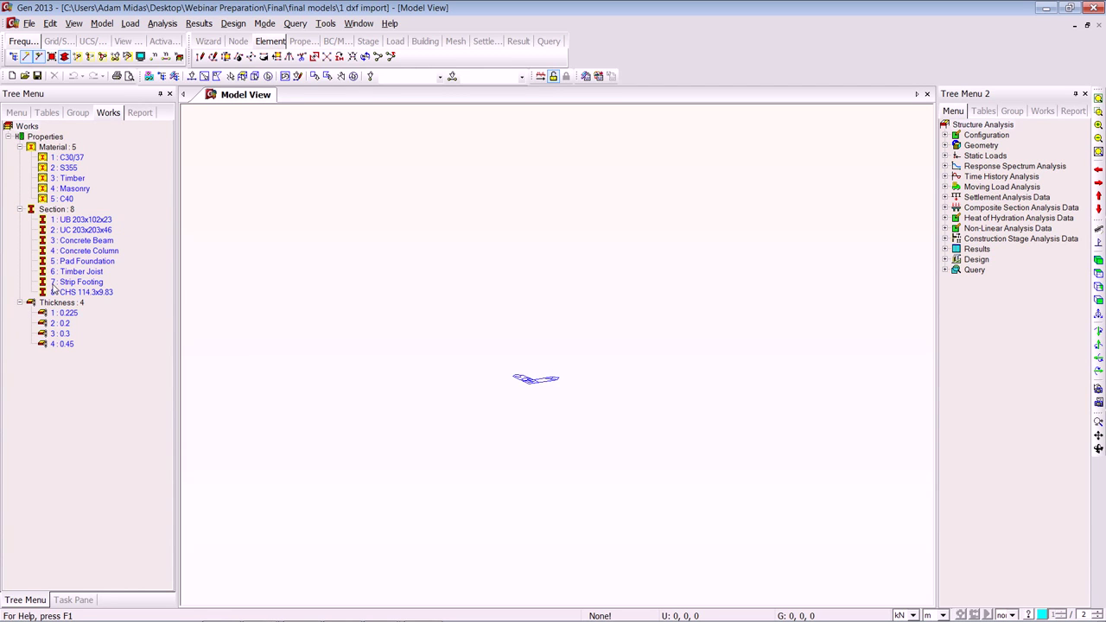
- Add a steel material using the BS04(S) standard and grade S355 to the material properties
{"action": "right_click", "coordinate": [245, 178]}
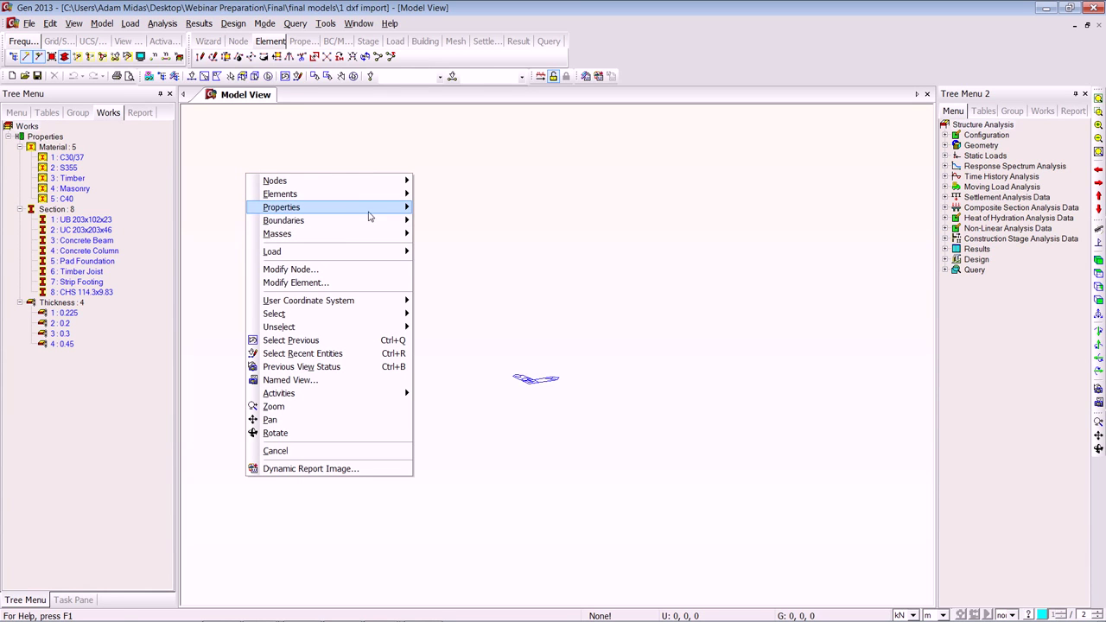
{"action": "mouse_move", "coordinate": [371, 209]}
{"action": "left_click", "coordinate": [477, 209]}
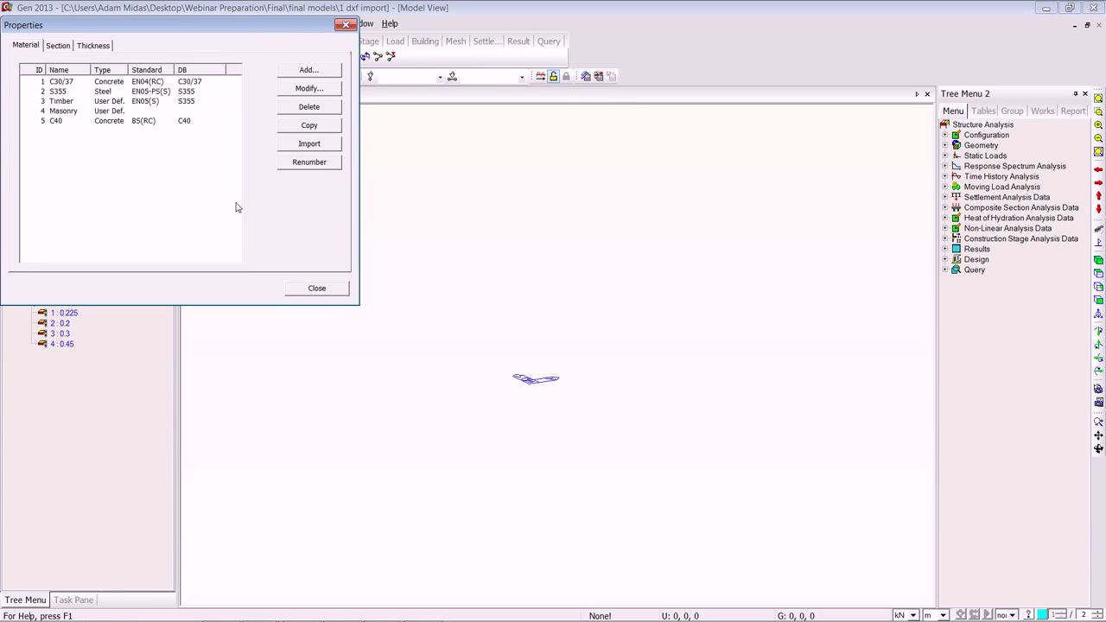
{"action": "left_click_drag", "start_coordinate": [114, 26], "coordinate": [304, 118]}
{"action": "left_click", "coordinate": [520, 162]}
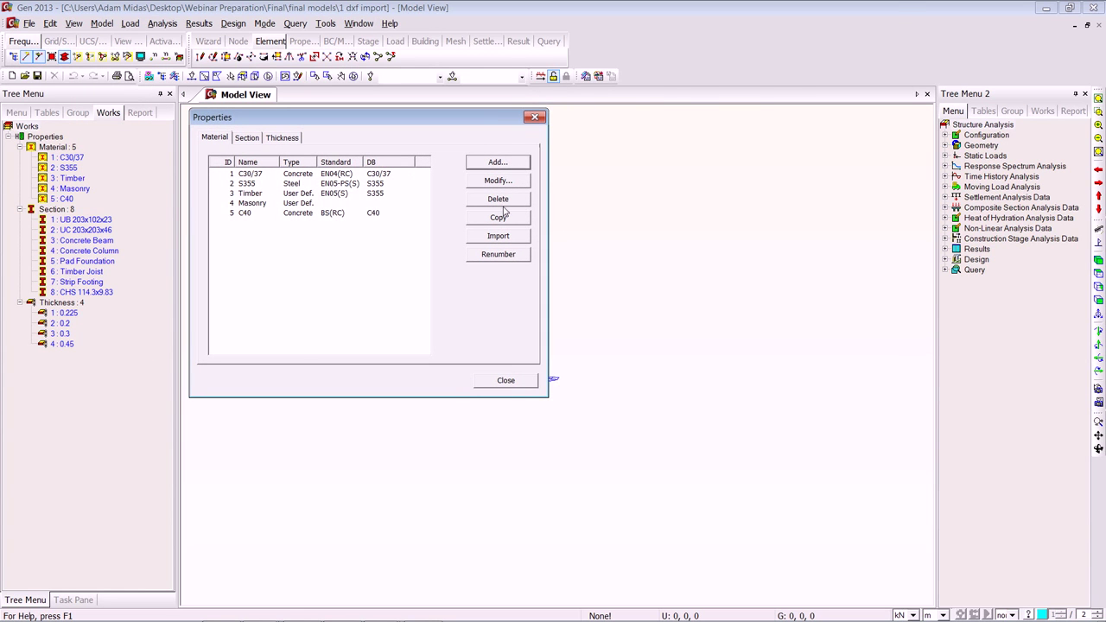
{"action": "left_click", "coordinate": [712, 84]}
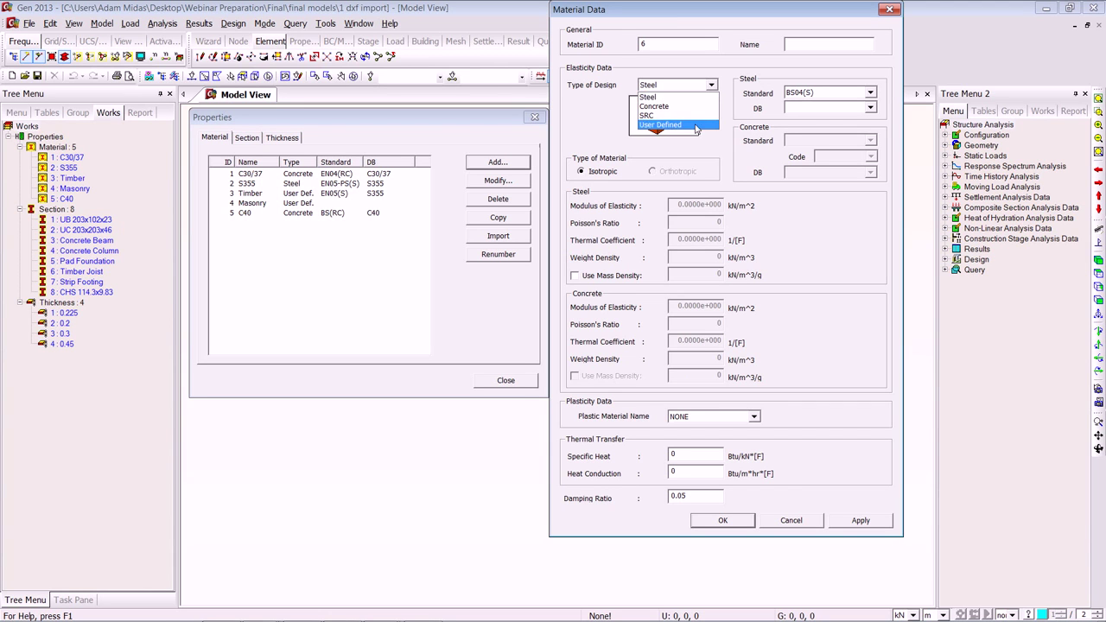
{"action": "left_click", "coordinate": [772, 66]}
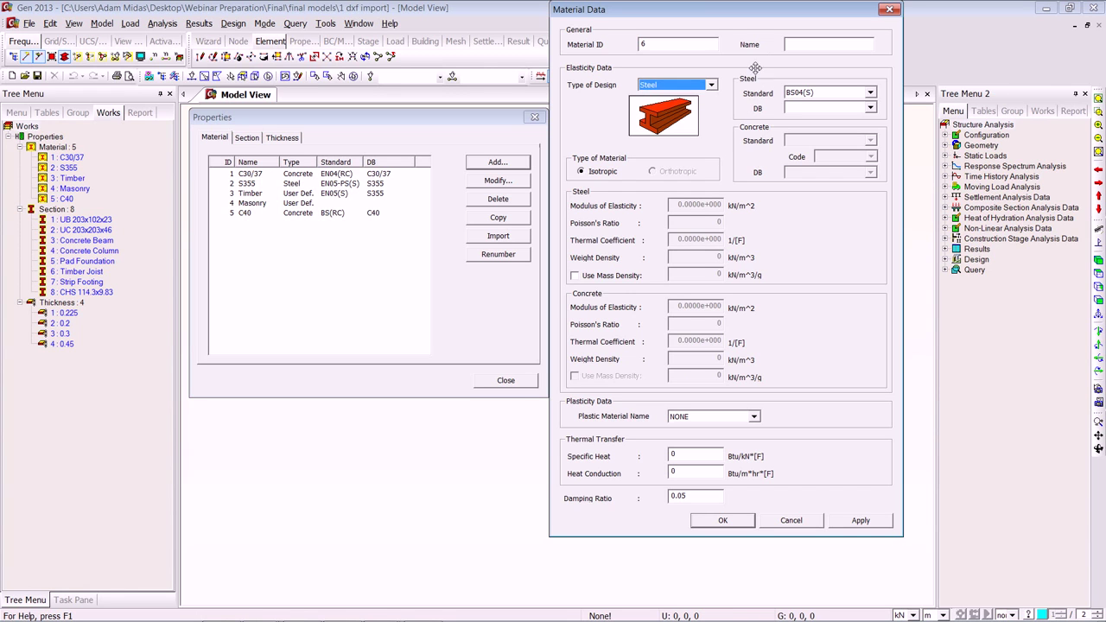
{"action": "left_click", "coordinate": [870, 93]}
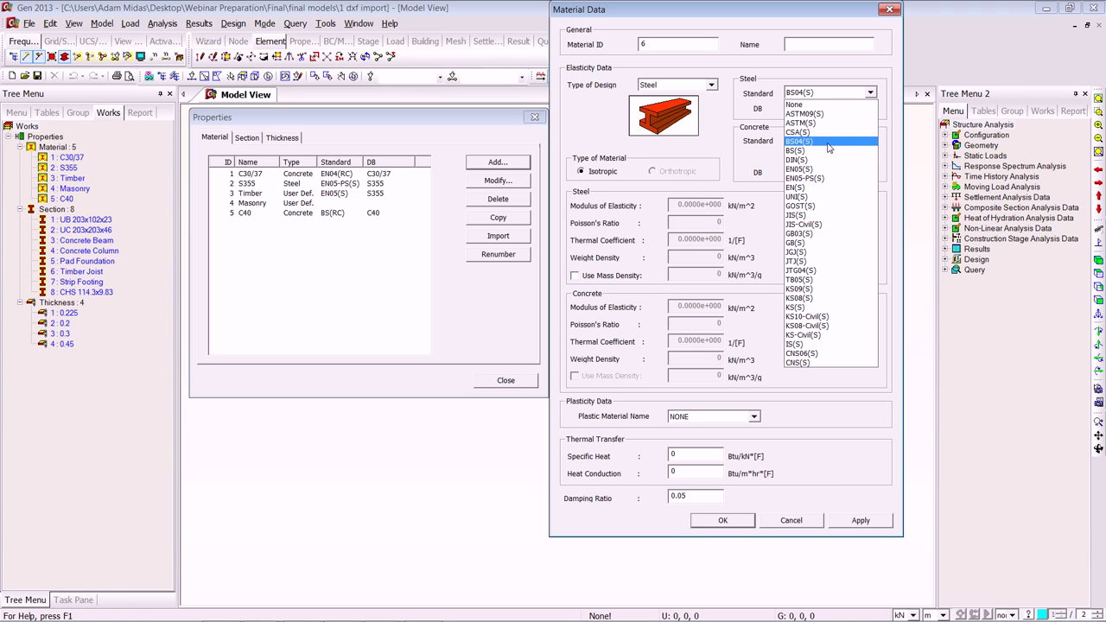
{"action": "left_click", "coordinate": [771, 120]}
{"action": "left_click", "coordinate": [870, 109]}
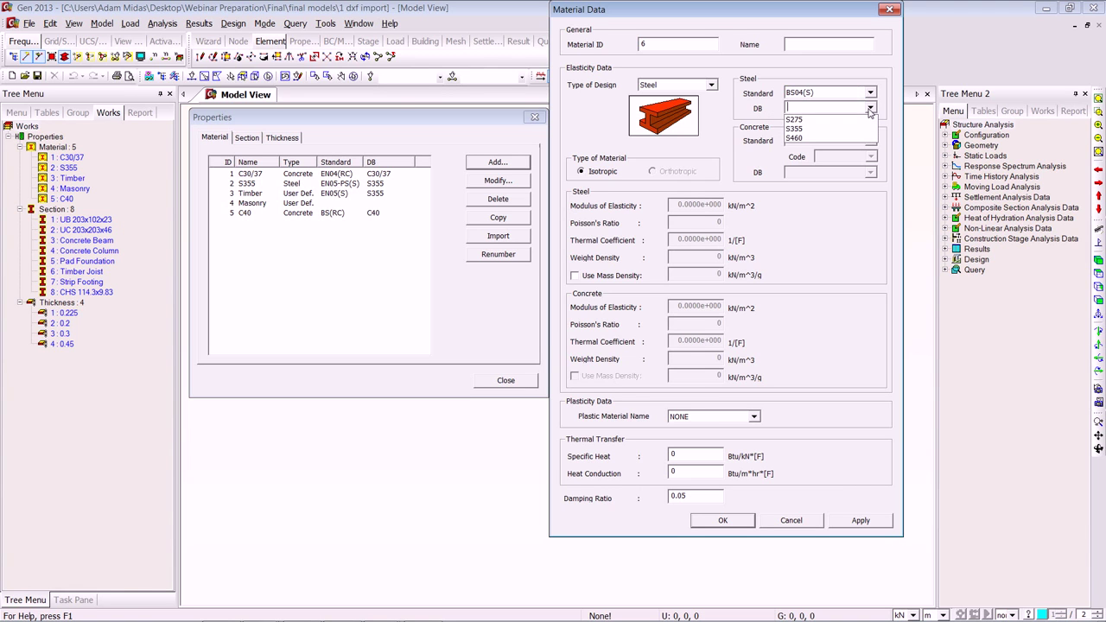
{"action": "left_click", "coordinate": [832, 131]}
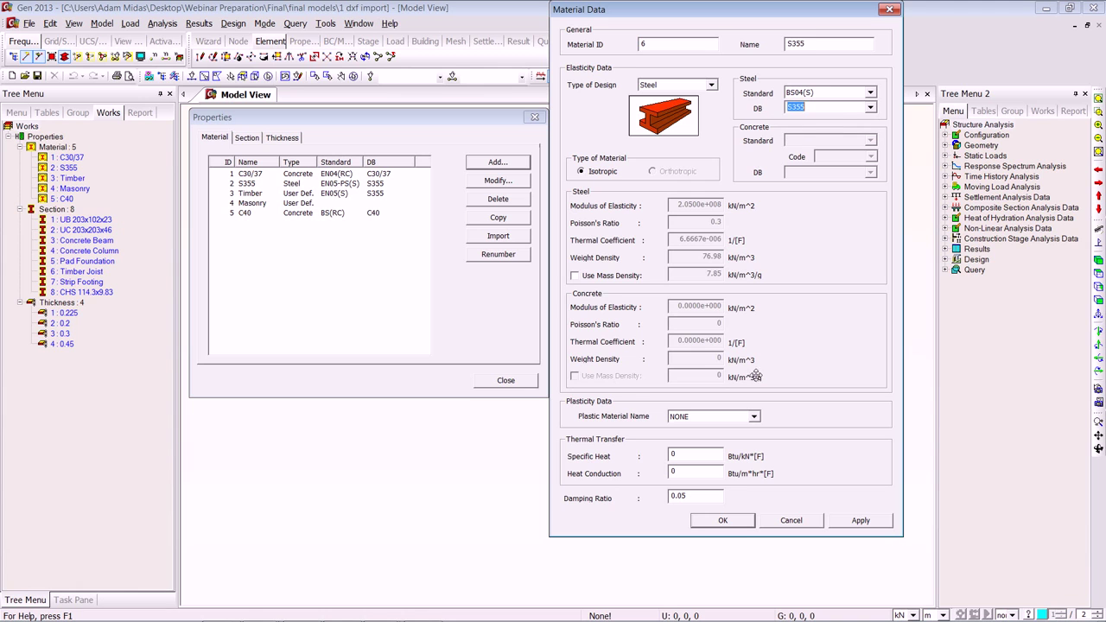
{"action": "left_click", "coordinate": [723, 520]}
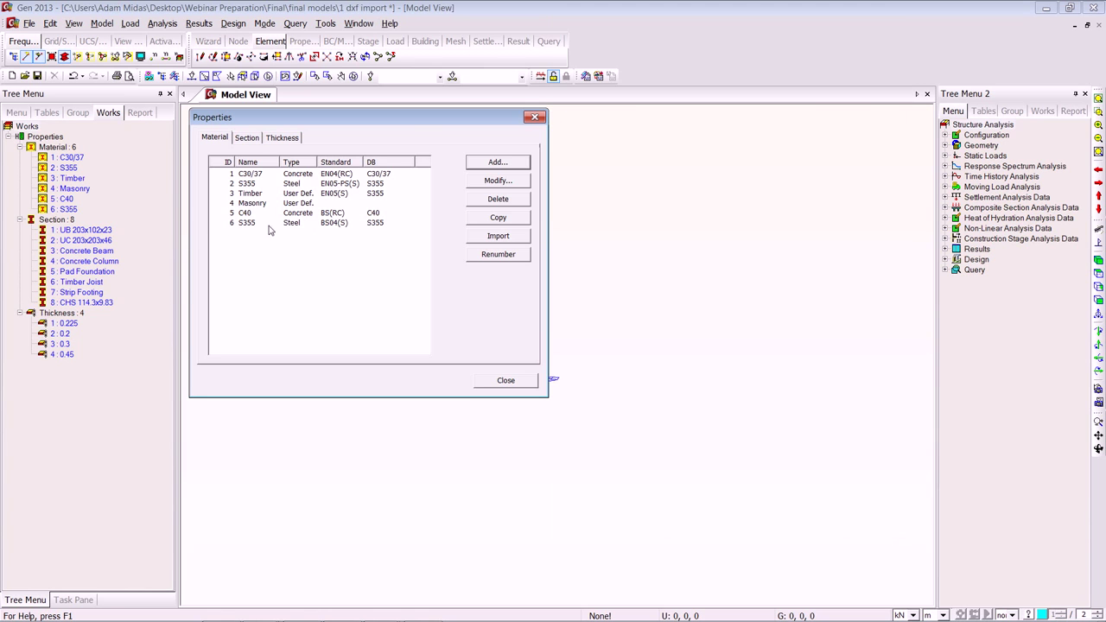
- Add an I-section UBP 203x203x54 from the BS database to the section properties and finish editing the properties
{"action": "left_click", "coordinate": [247, 140]}
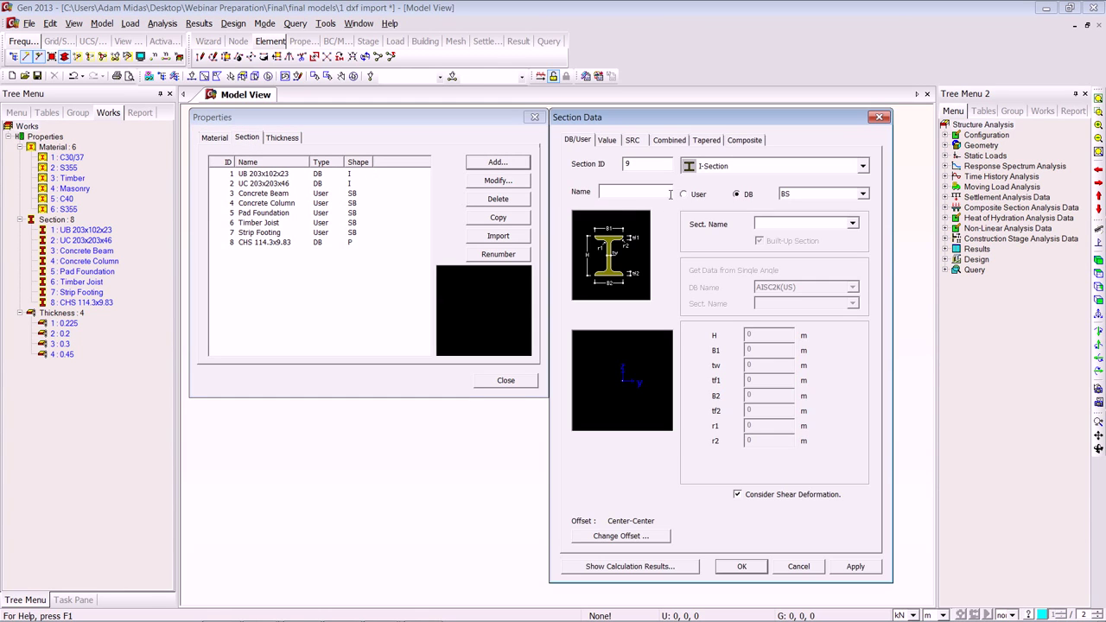
{"action": "left_click", "coordinate": [862, 195]}
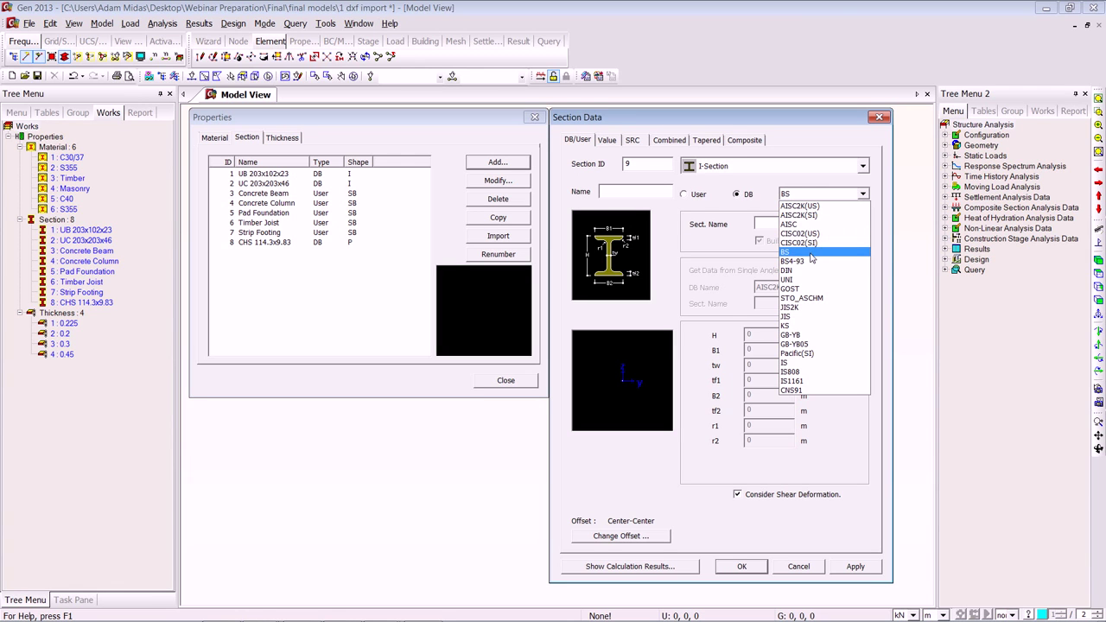
{"action": "left_click", "coordinate": [728, 244]}
{"action": "left_click", "coordinate": [863, 166]}
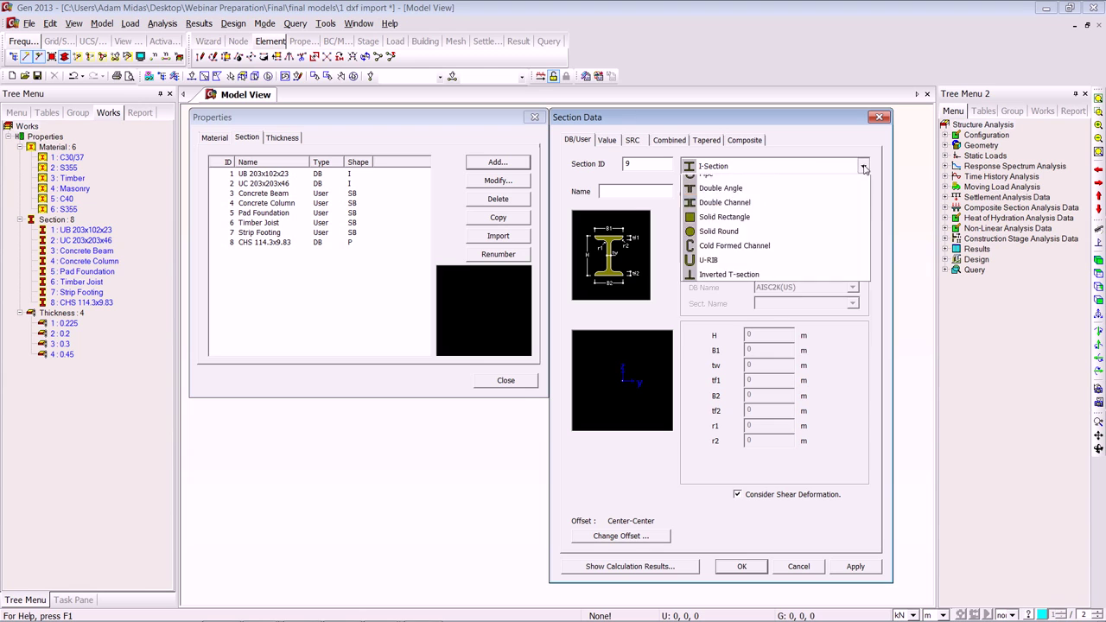
{"action": "left_click", "coordinate": [662, 269]}
{"action": "left_click", "coordinate": [852, 223]}
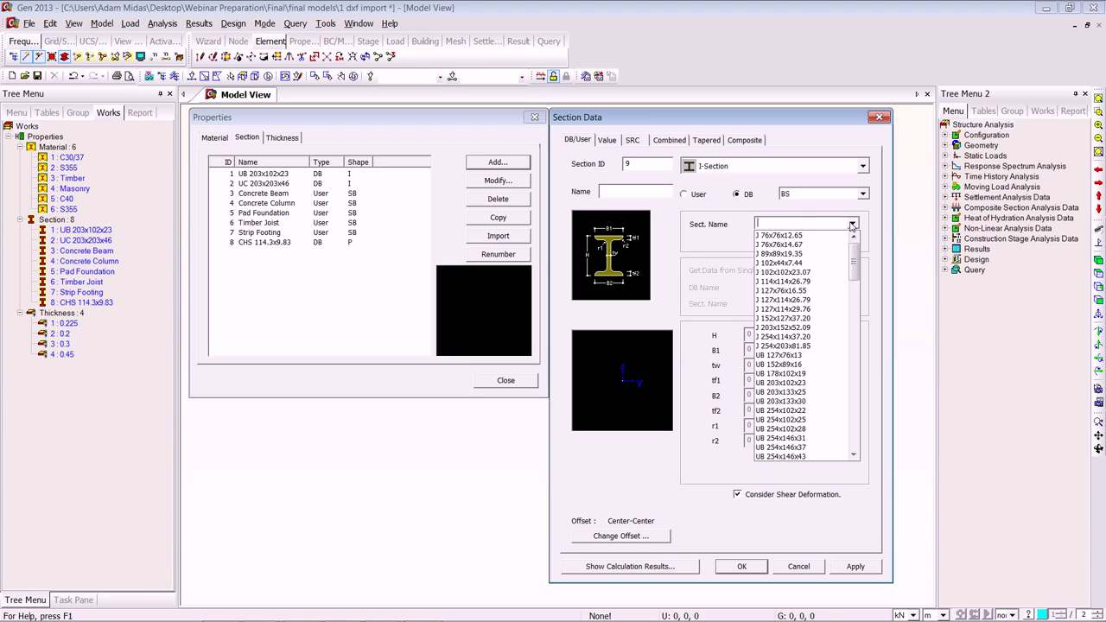
{"action": "left_click_drag", "start_coordinate": [854, 270], "coordinate": [855, 382]}
{"action": "left_click", "coordinate": [785, 320]}
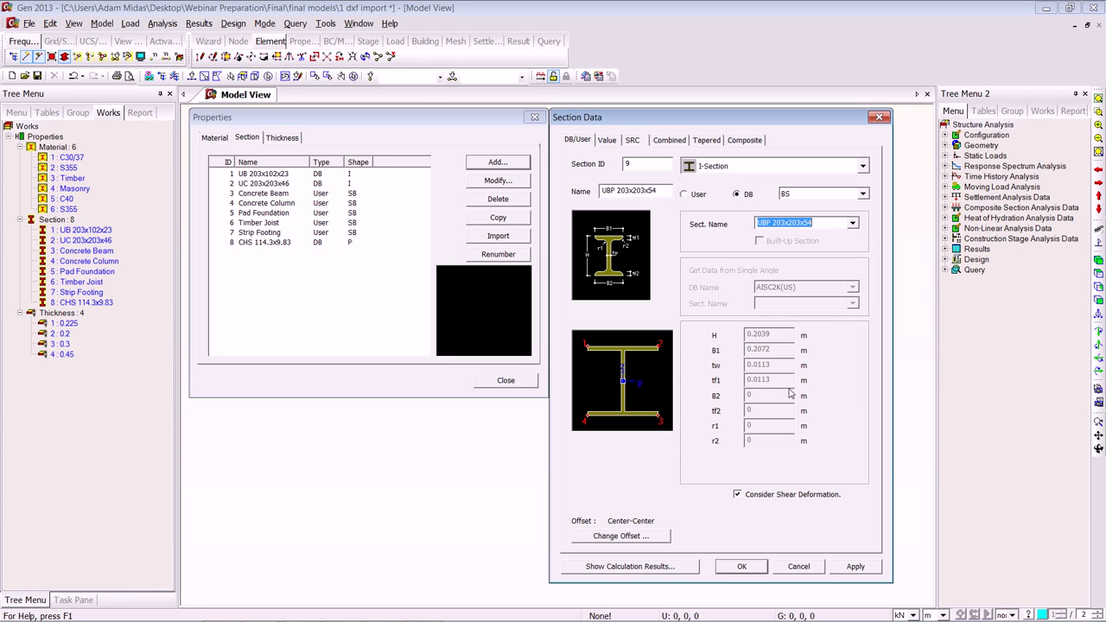
{"action": "left_click", "coordinate": [739, 567]}
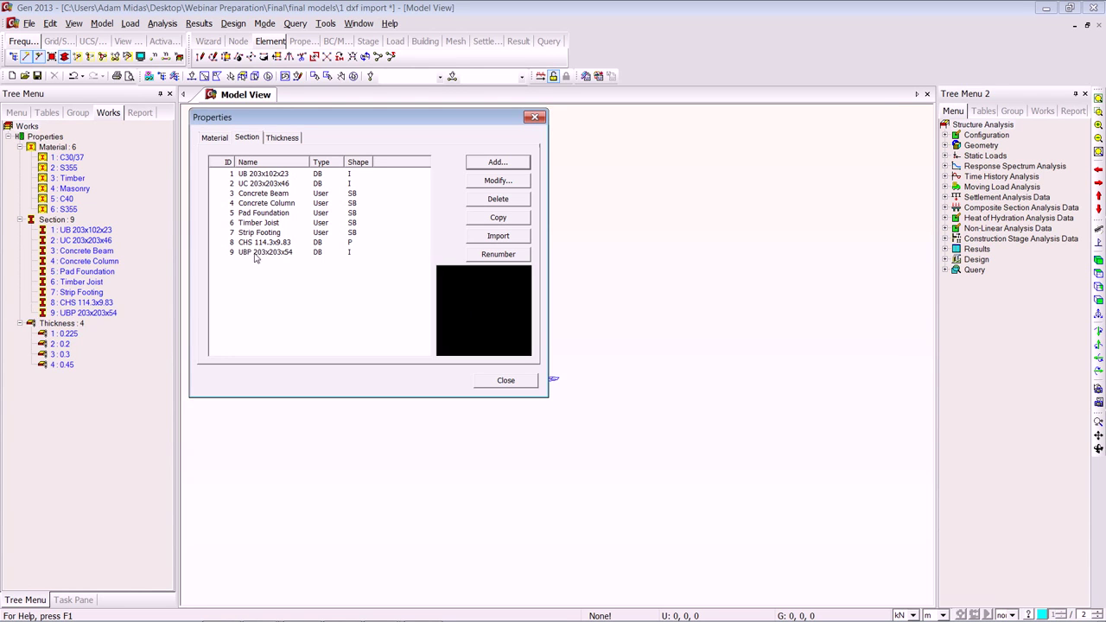
{"action": "left_click", "coordinate": [505, 381]}
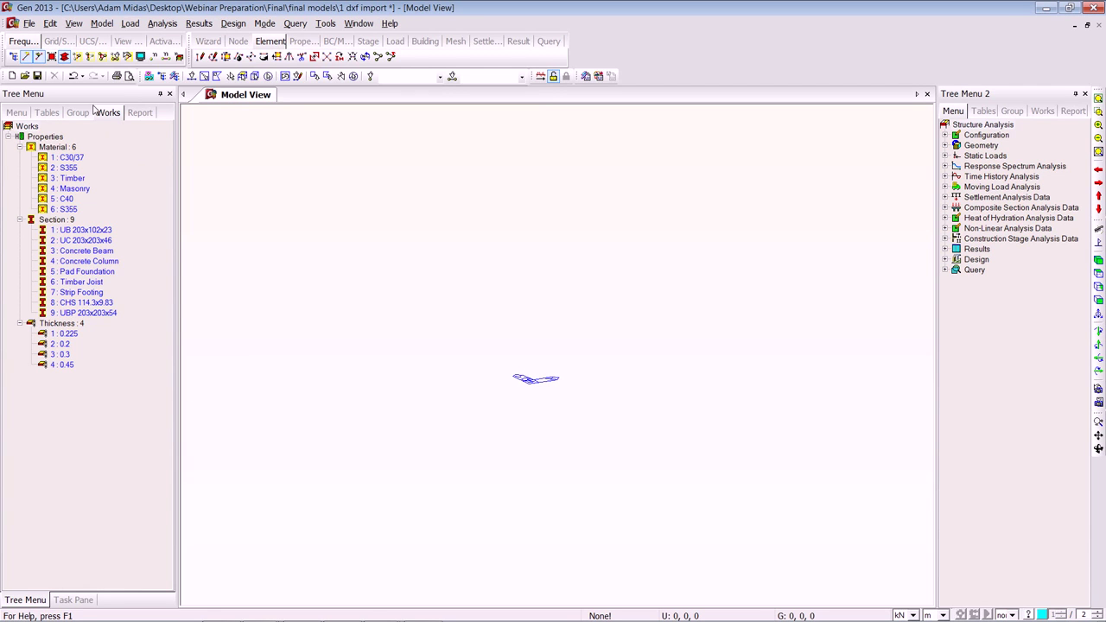
- Start an AutoCAD DXF import and load 20130616 CAD File from the 2 AutoCAD folder
{"action": "left_click", "coordinate": [29, 25]}
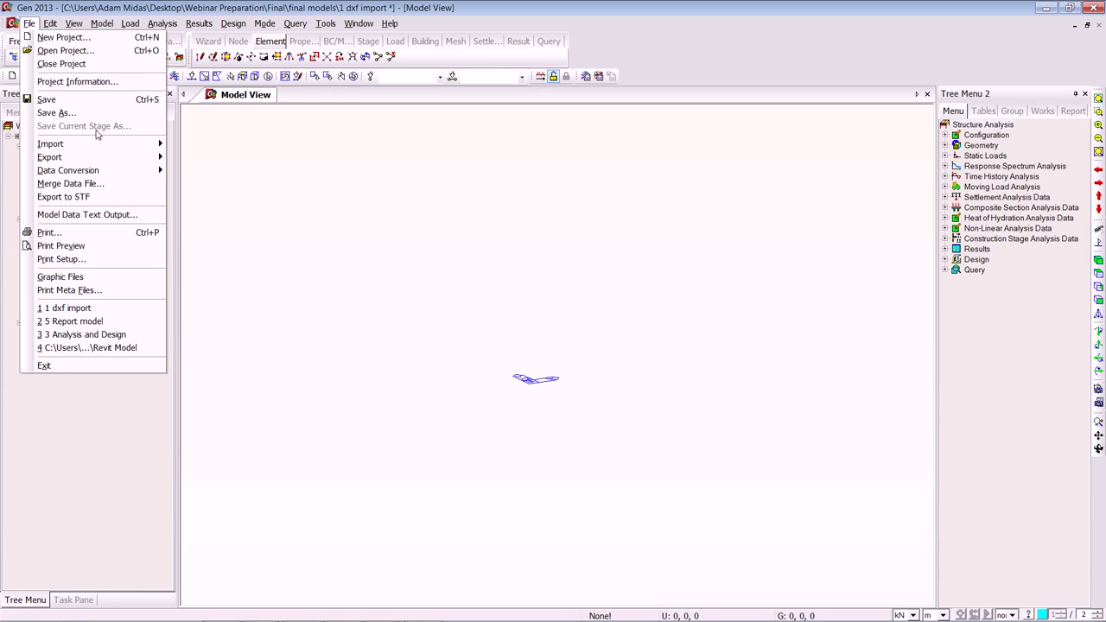
{"action": "mouse_move", "coordinate": [115, 143]}
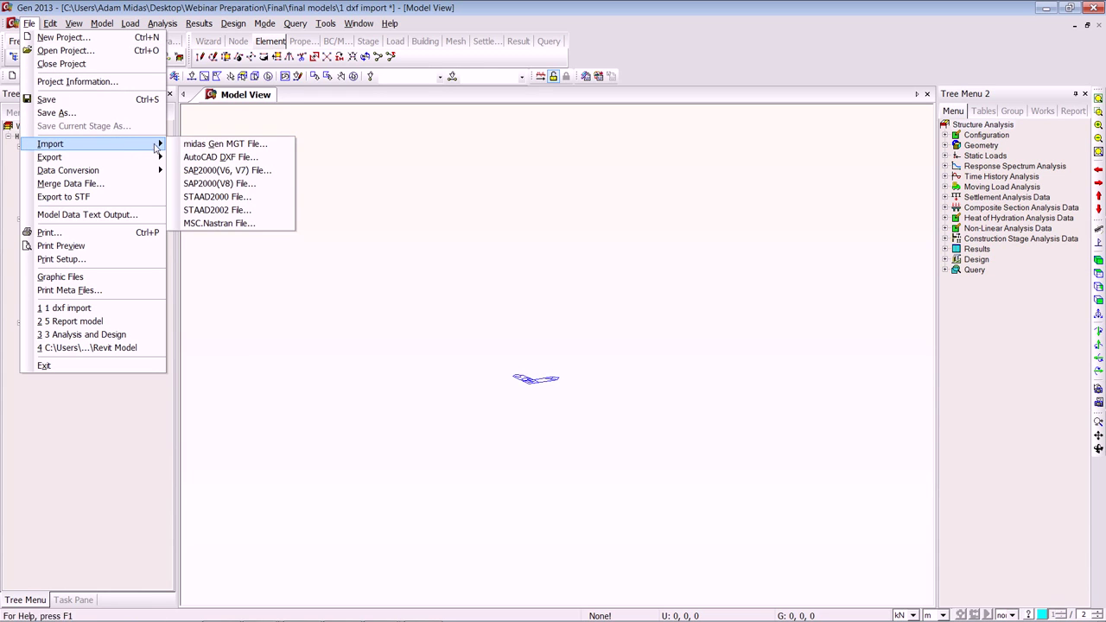
{"action": "left_click", "coordinate": [214, 157]}
{"action": "left_click", "coordinate": [164, 75]}
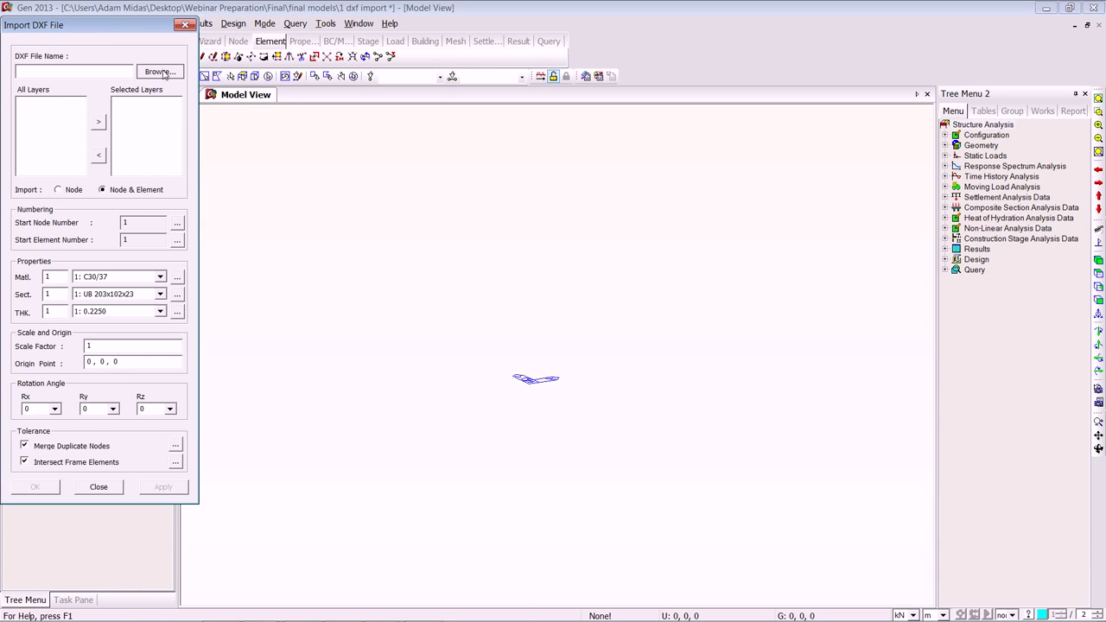
{"action": "left_click", "coordinate": [239, 158]}
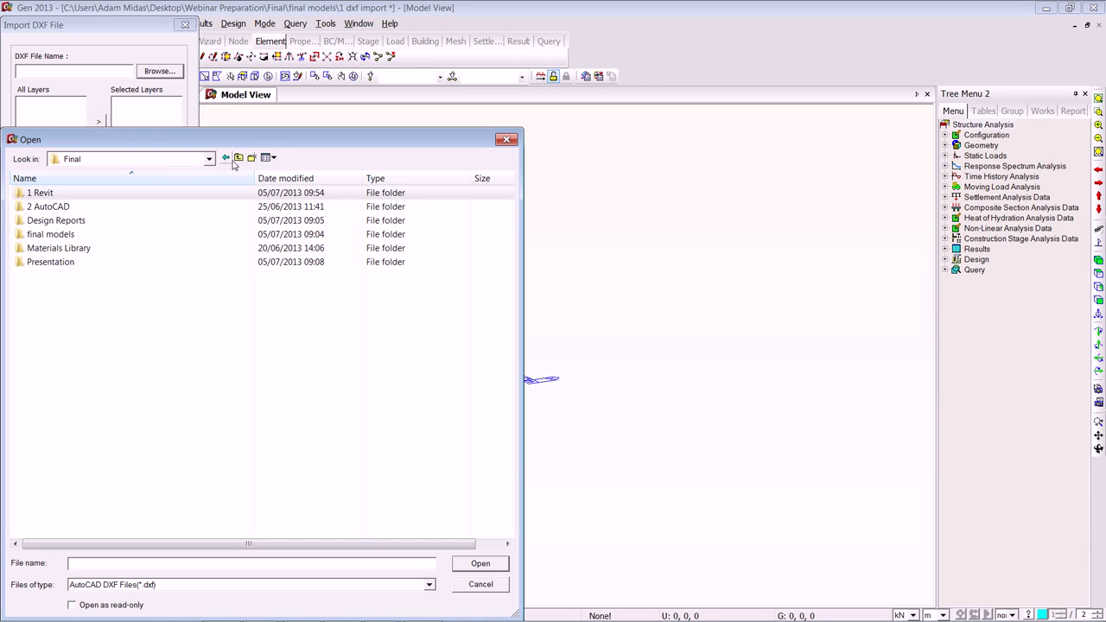
{"action": "double_click", "coordinate": [61, 207]}
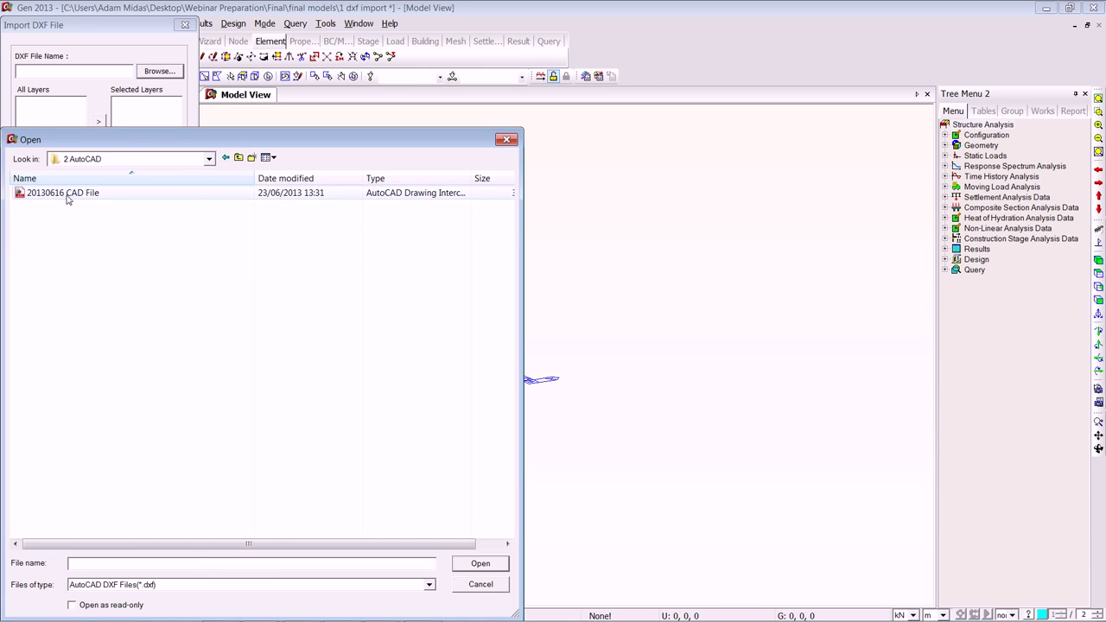
{"action": "left_click", "coordinate": [59, 193]}
{"action": "left_click", "coordinate": [481, 565]}
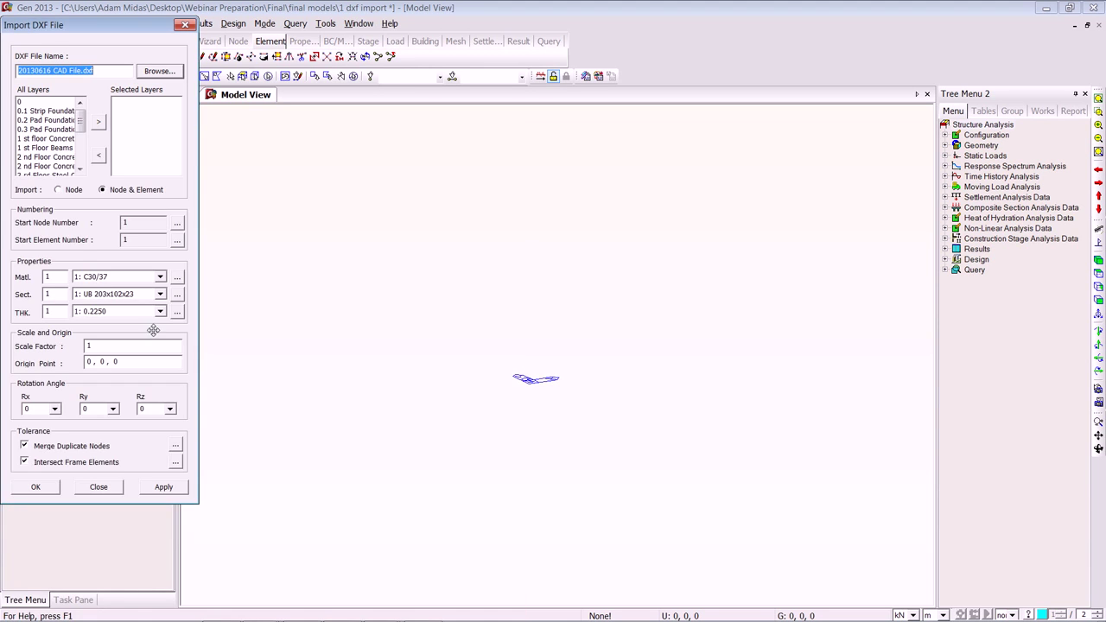
- Include every DXF layer from 0.1 Strip Foundation through Bracing in the import, leaving out layer 0
{"action": "left_click", "coordinate": [66, 112]}
{"action": "left_click_drag", "start_coordinate": [80, 121], "coordinate": [79, 152]}
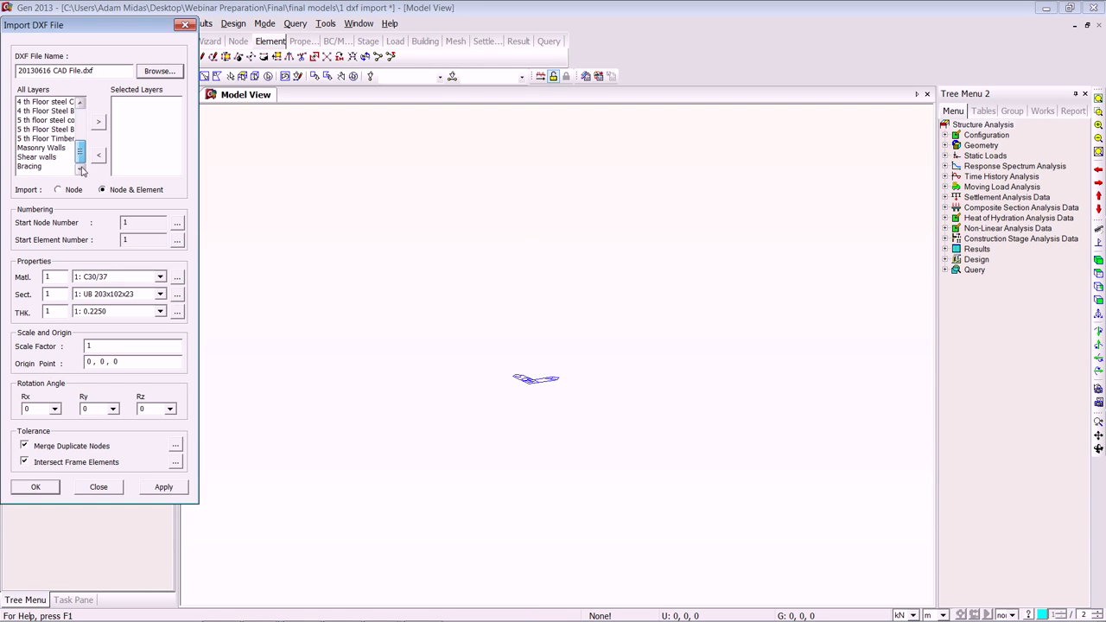
{"action": "left_click", "coordinate": [38, 167], "text": "shift"}
{"action": "left_click", "coordinate": [98, 123]}
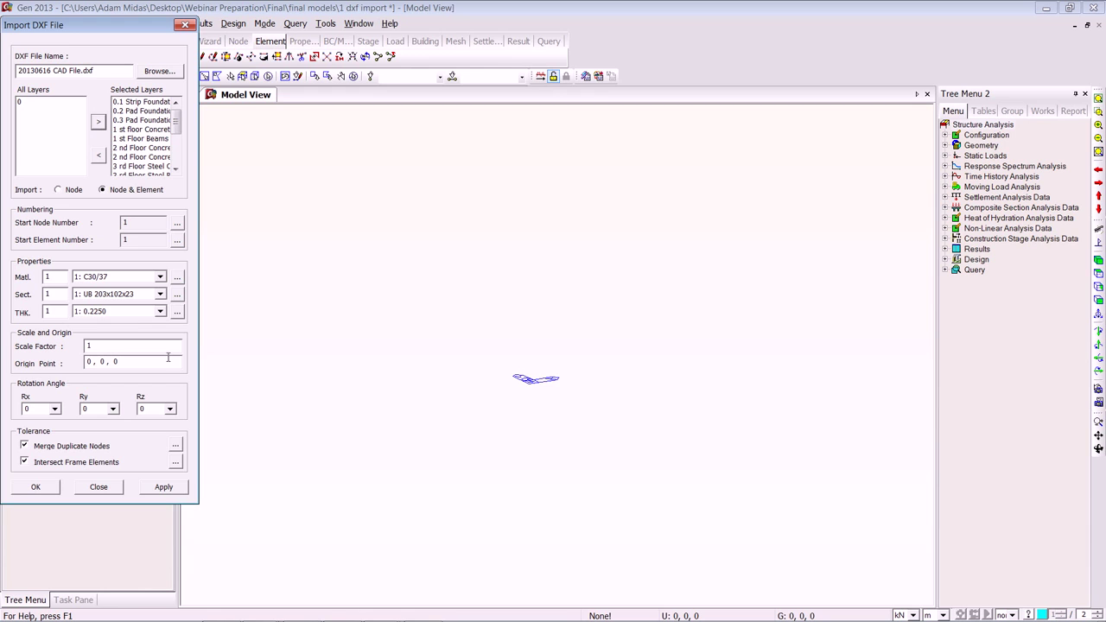
- Set the import section to 3: Concrete Beam and import the DXF geometry
{"action": "left_click", "coordinate": [160, 295]}
{"action": "left_click", "coordinate": [120, 325]}
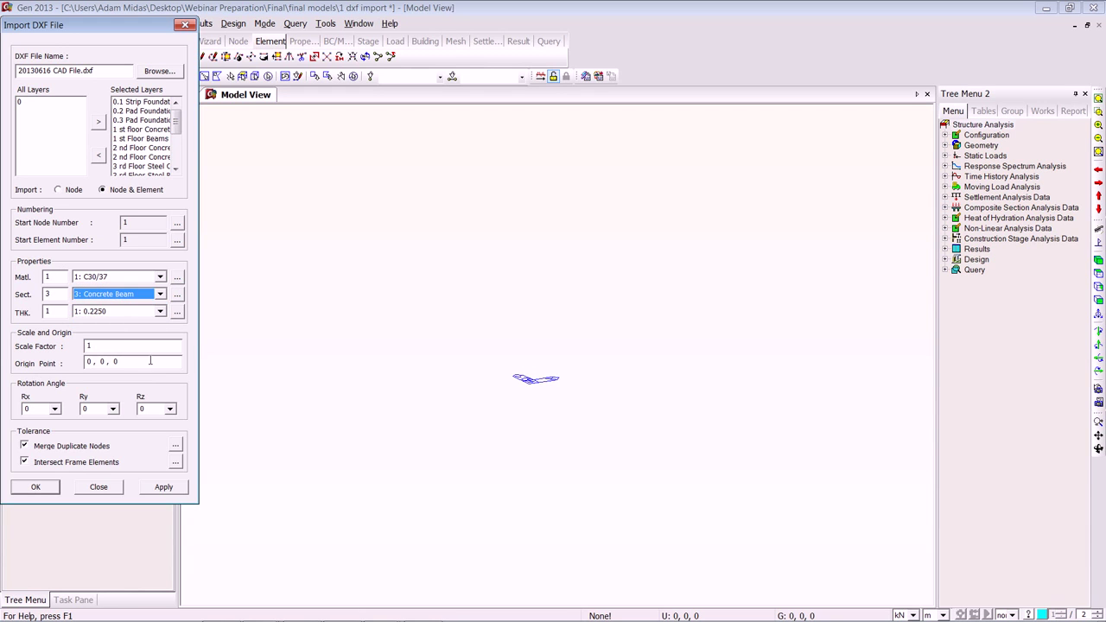
{"action": "left_click", "coordinate": [50, 491]}
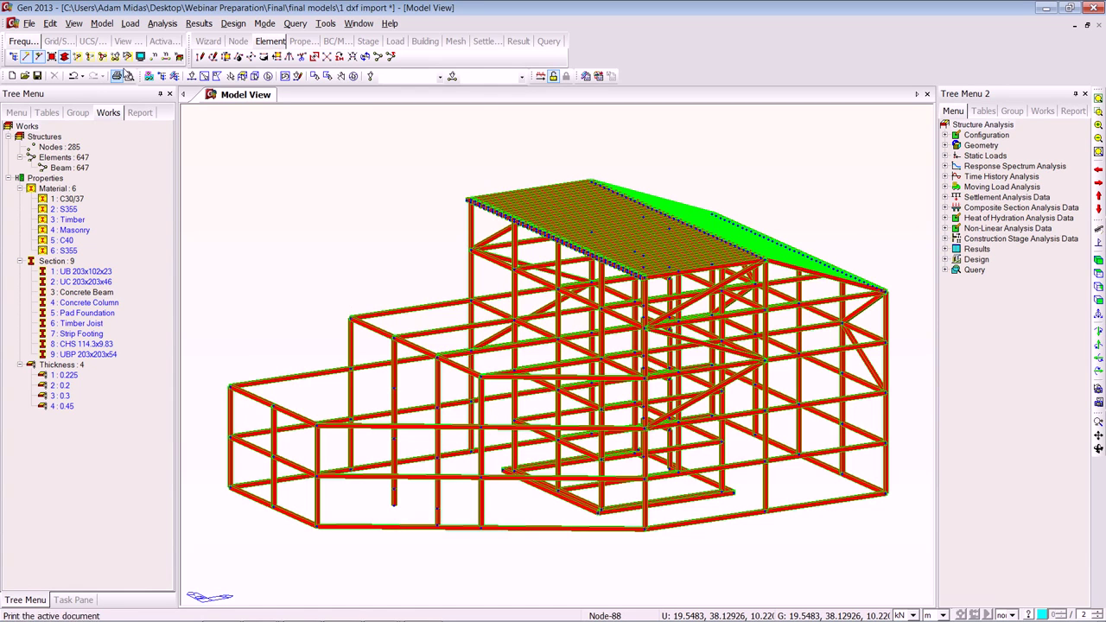
- Set the element colour drawing option to Material Color and apply it to the model display
{"action": "left_click", "coordinate": [141, 57]}
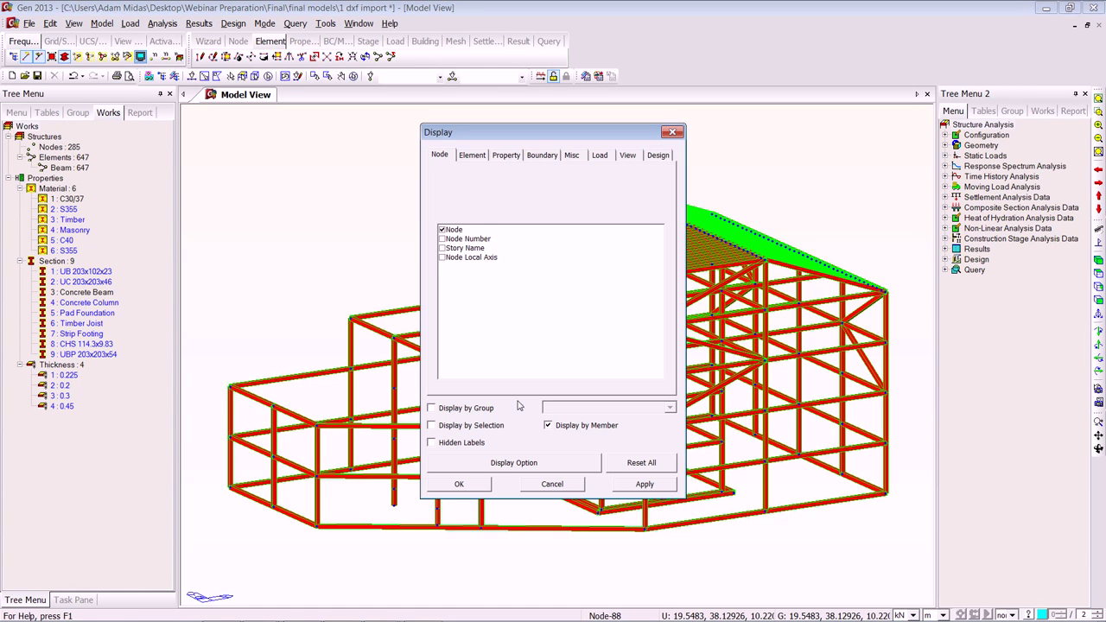
{"action": "left_click", "coordinate": [515, 460]}
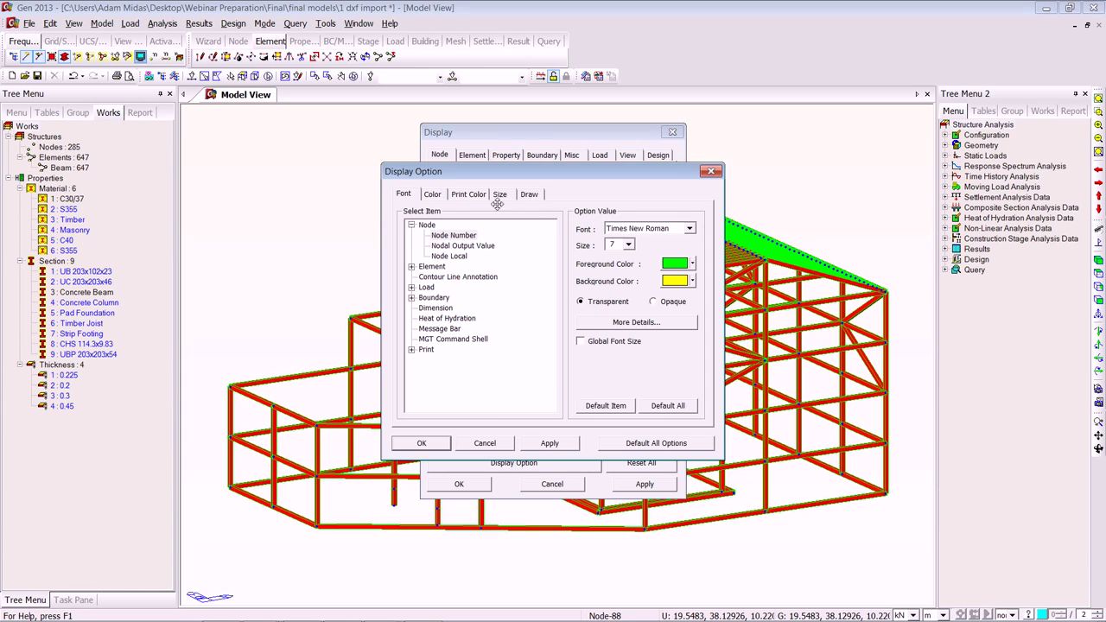
{"action": "left_click", "coordinate": [440, 195]}
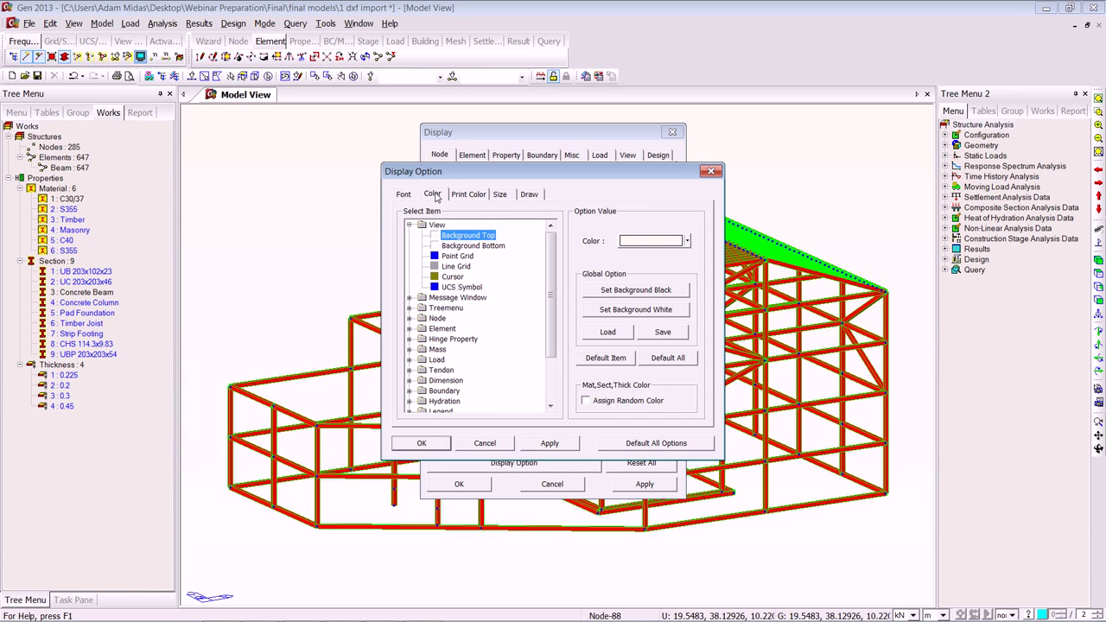
{"action": "left_click", "coordinate": [523, 200]}
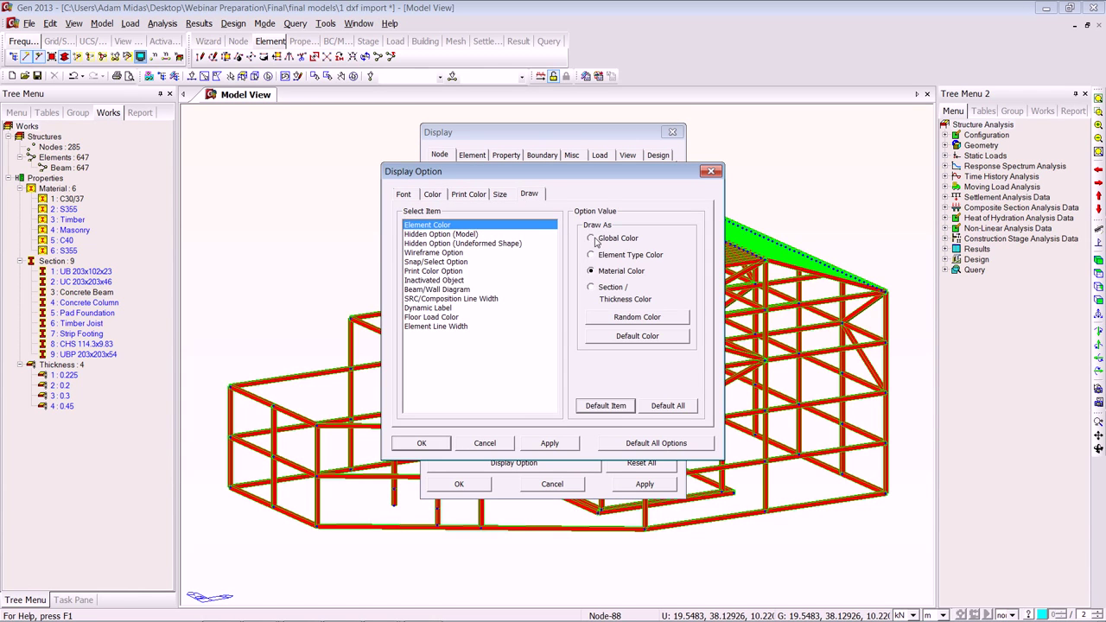
{"action": "left_click", "coordinate": [445, 442]}
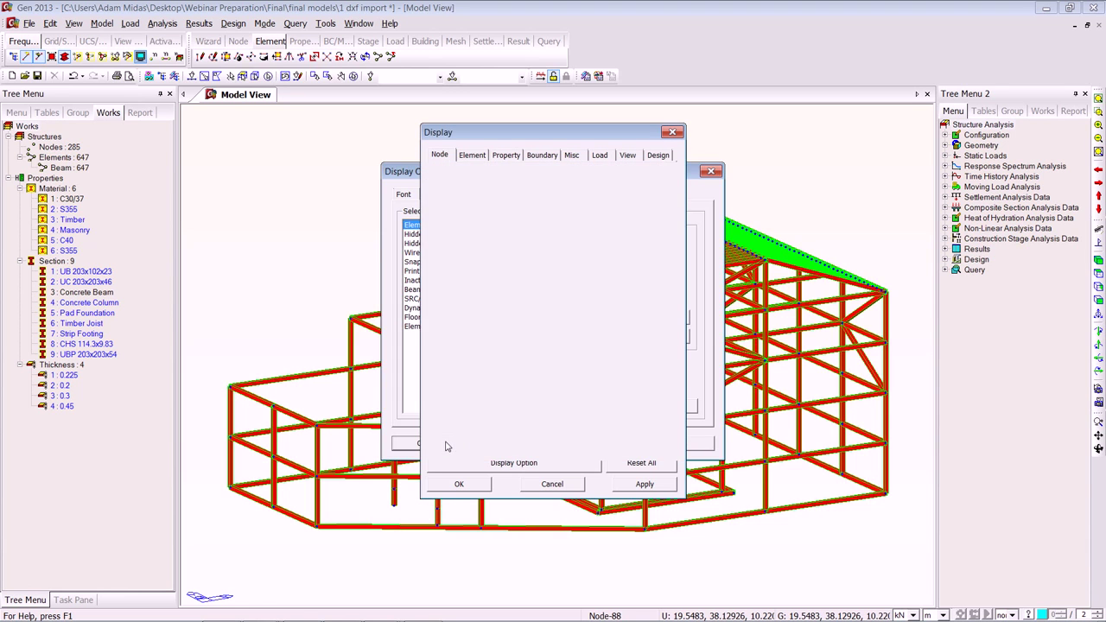
{"action": "left_click", "coordinate": [459, 484]}
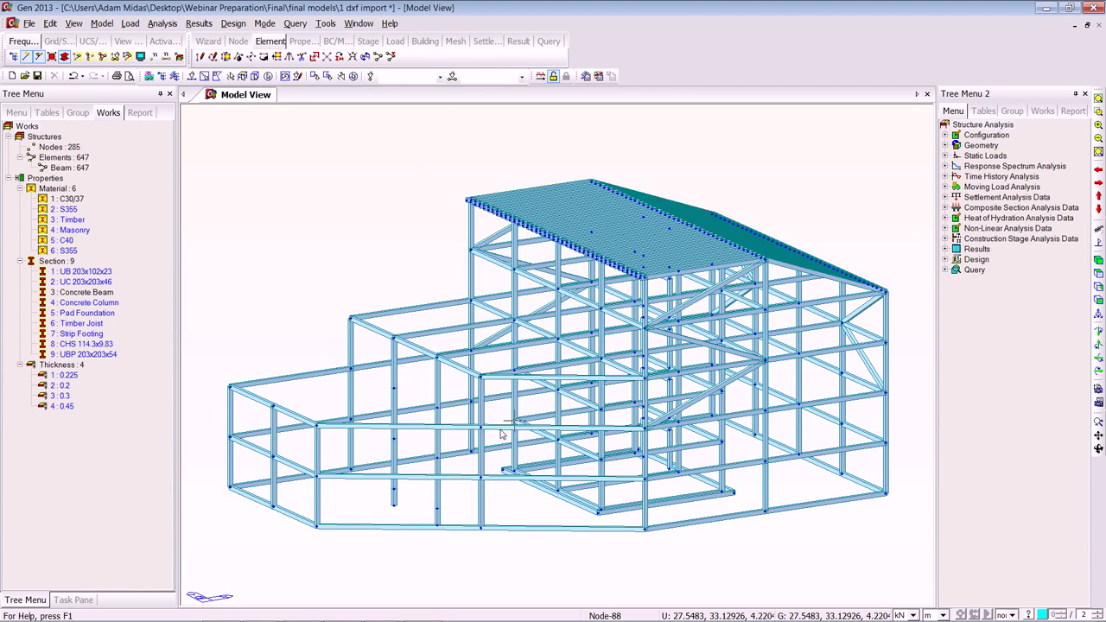
- Assign material C30/37 to the structure groups from 0.1 Strip Foundation through 2nd Floor Concrete Beams
{"action": "left_click", "coordinate": [1020, 115]}
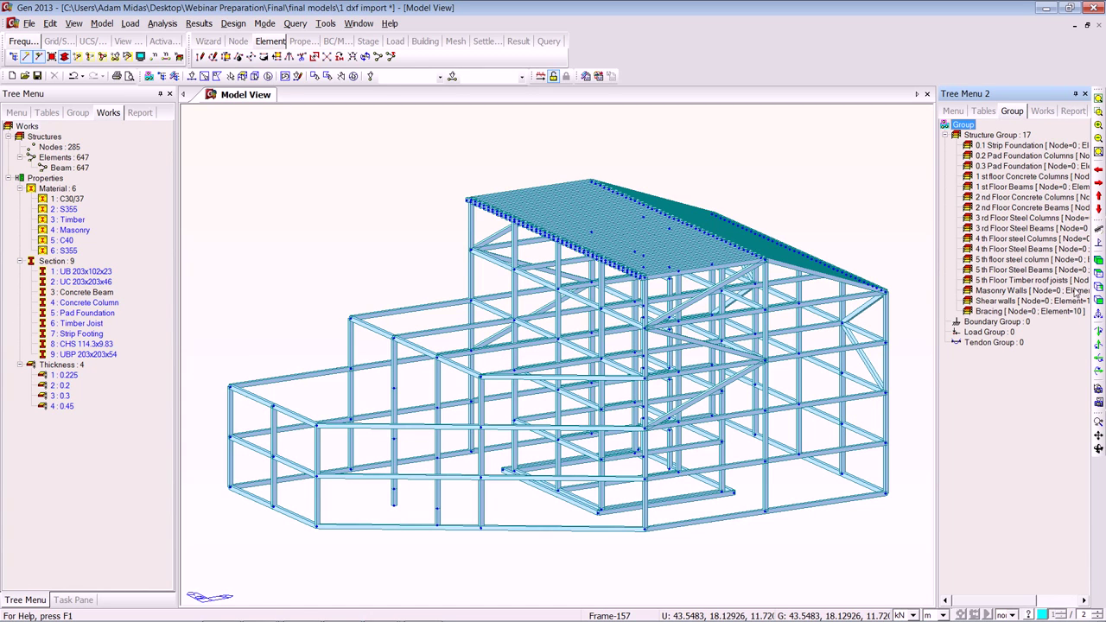
{"action": "left_click", "coordinate": [1016, 147]}
{"action": "double_click", "coordinate": [1009, 148]}
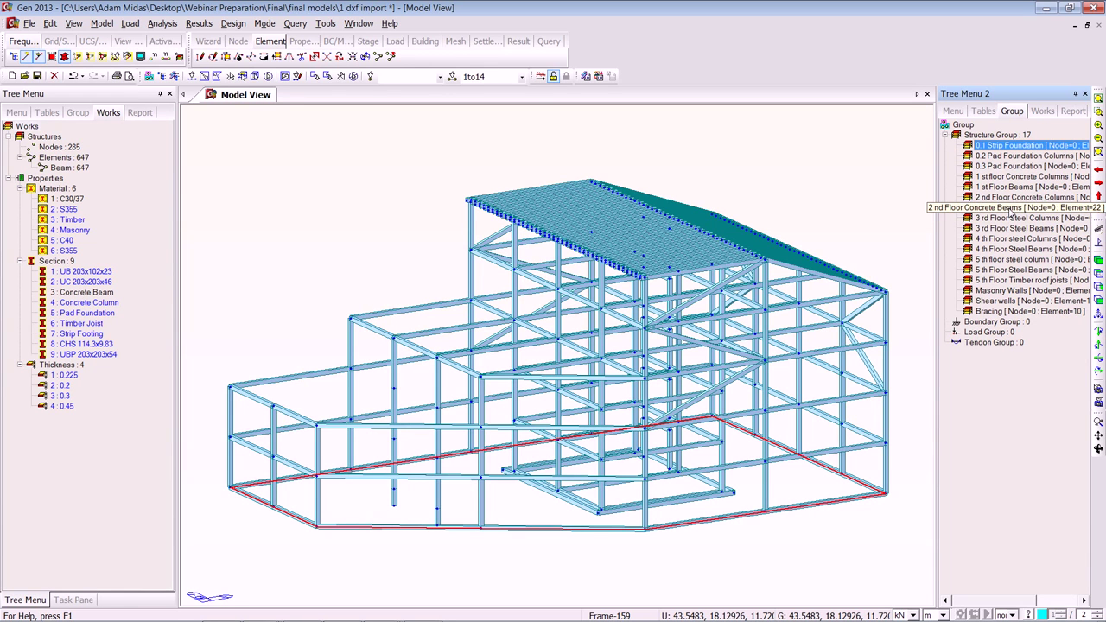
{"action": "double_click", "coordinate": [1010, 209], "text": "shift"}
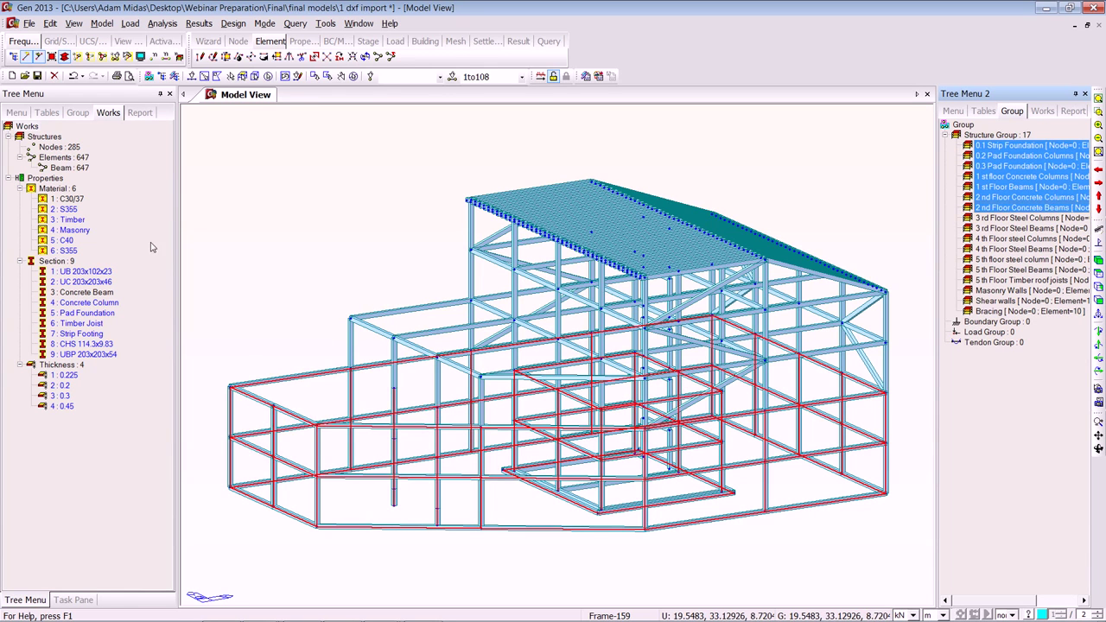
{"action": "left_click", "coordinate": [69, 200]}
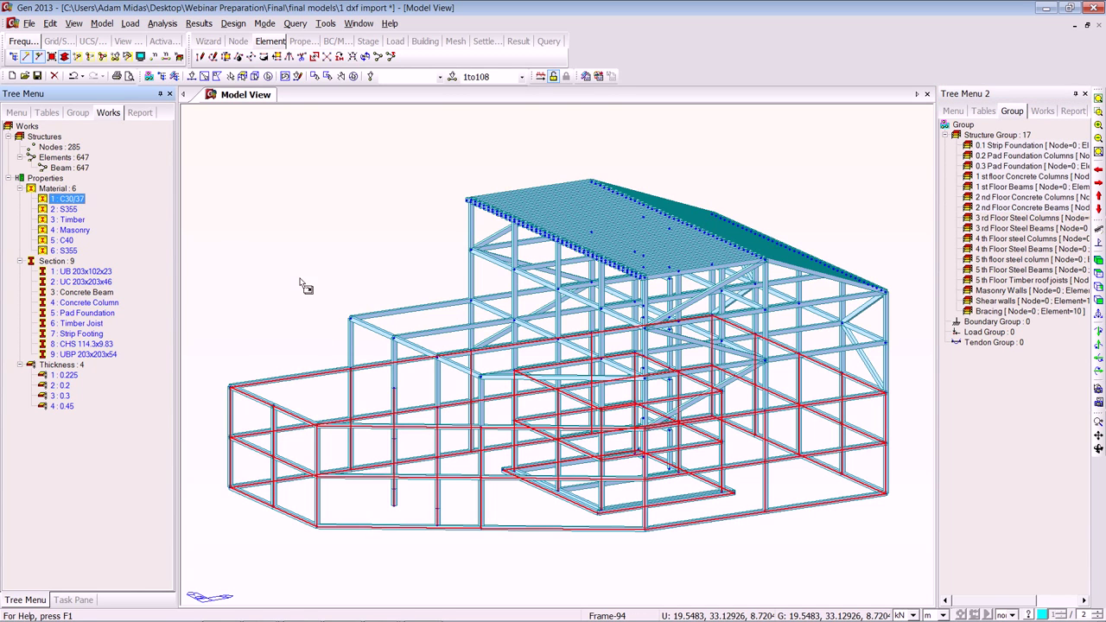
{"action": "left_click", "coordinate": [305, 284]}
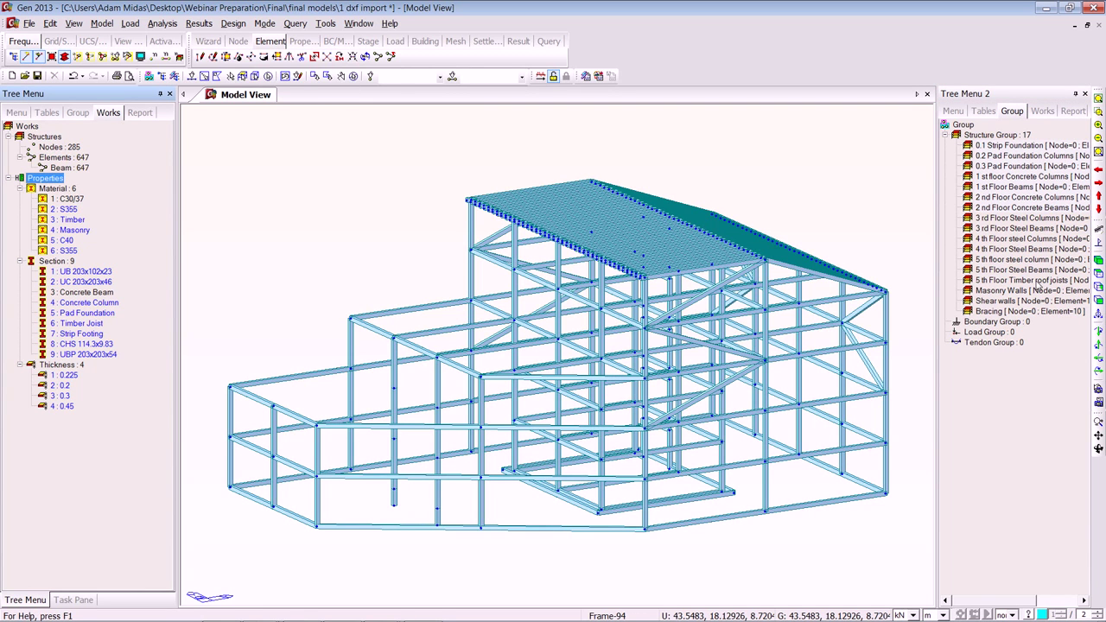
- Assign material S355 to the 3rd to 5th floor steel column and beam groups and the Bracing group
{"action": "double_click", "coordinate": [998, 219]}
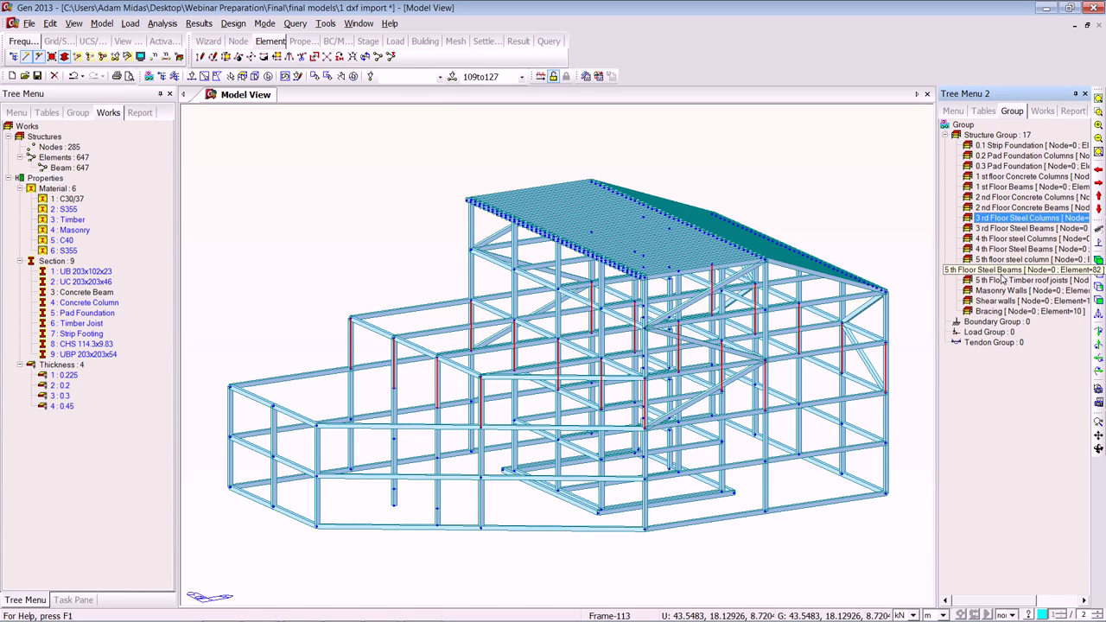
{"action": "left_click", "coordinate": [999, 269], "text": "shift"}
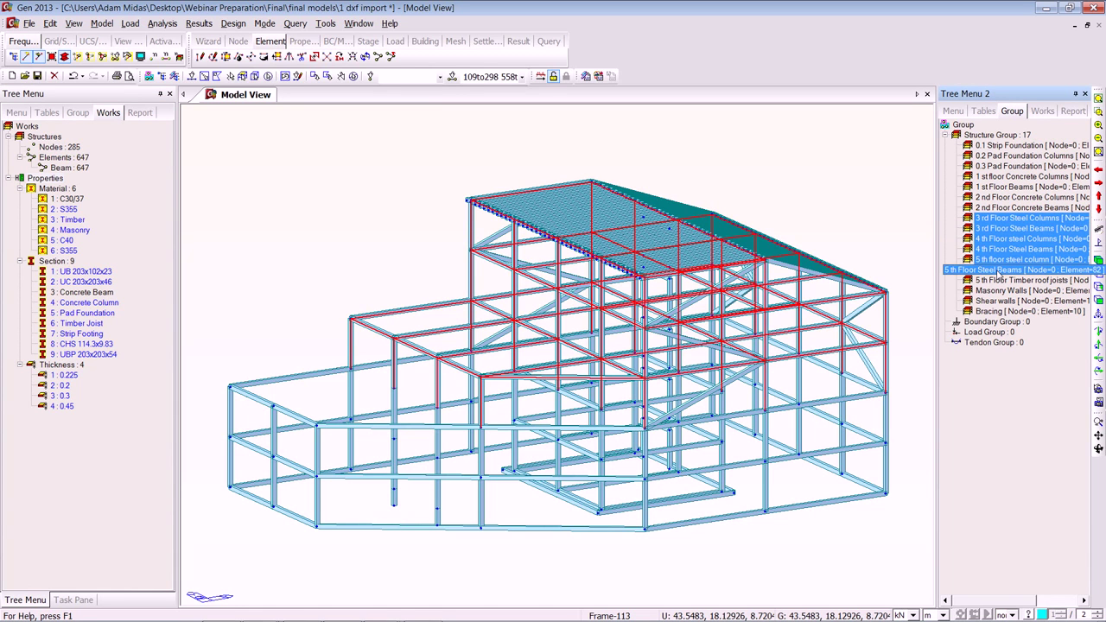
{"action": "left_click", "coordinate": [983, 316], "text": "ctrl"}
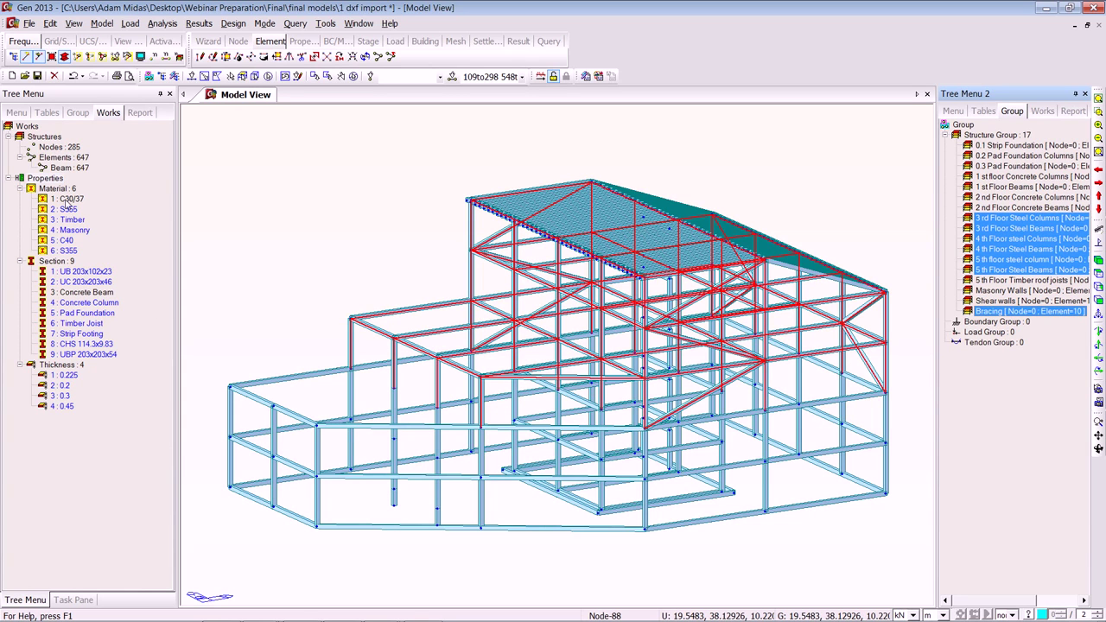
{"action": "left_click", "coordinate": [330, 294]}
- Reselect the previous steel elements and assign them section UC 203x203x46
{"action": "left_click", "coordinate": [291, 78]}
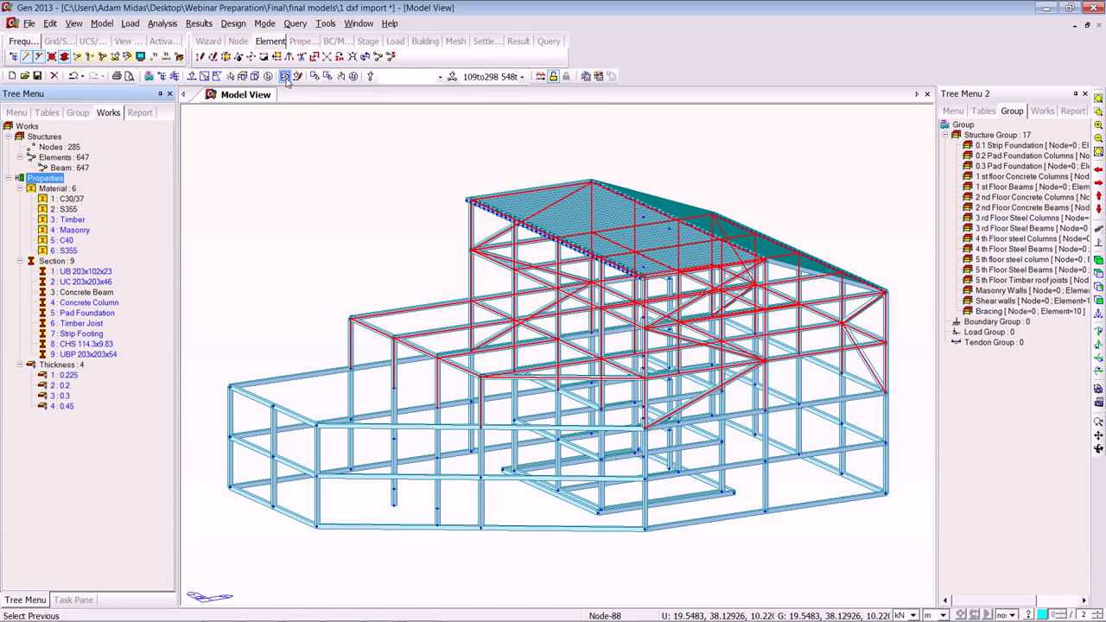
{"action": "left_click", "coordinate": [84, 282]}
{"action": "key", "text": "Escape"}
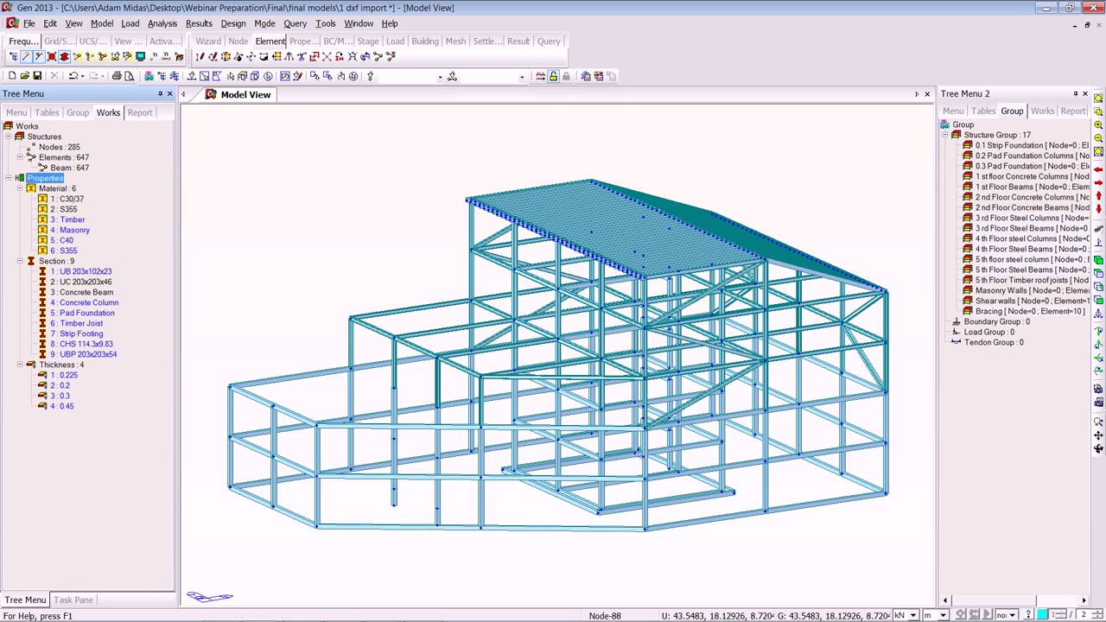
- Assign section CHS 114.3x9.83 to the Bracing group
{"action": "double_click", "coordinate": [1020, 312]}
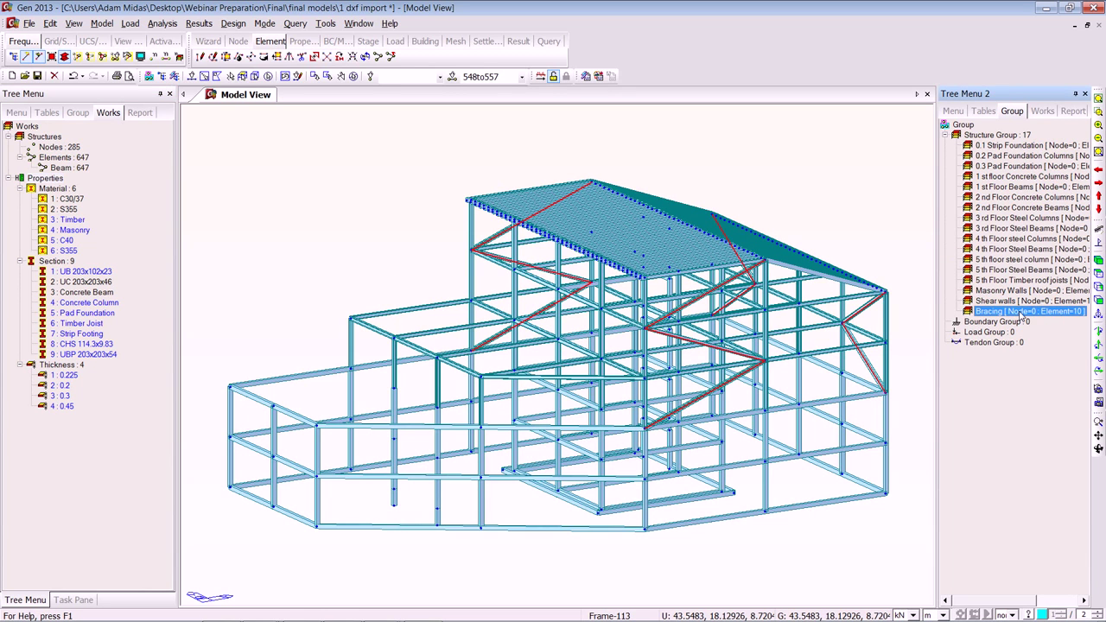
{"action": "left_click", "coordinate": [87, 344]}
{"action": "left_click_drag", "start_coordinate": [87, 344], "coordinate": [398, 240]}
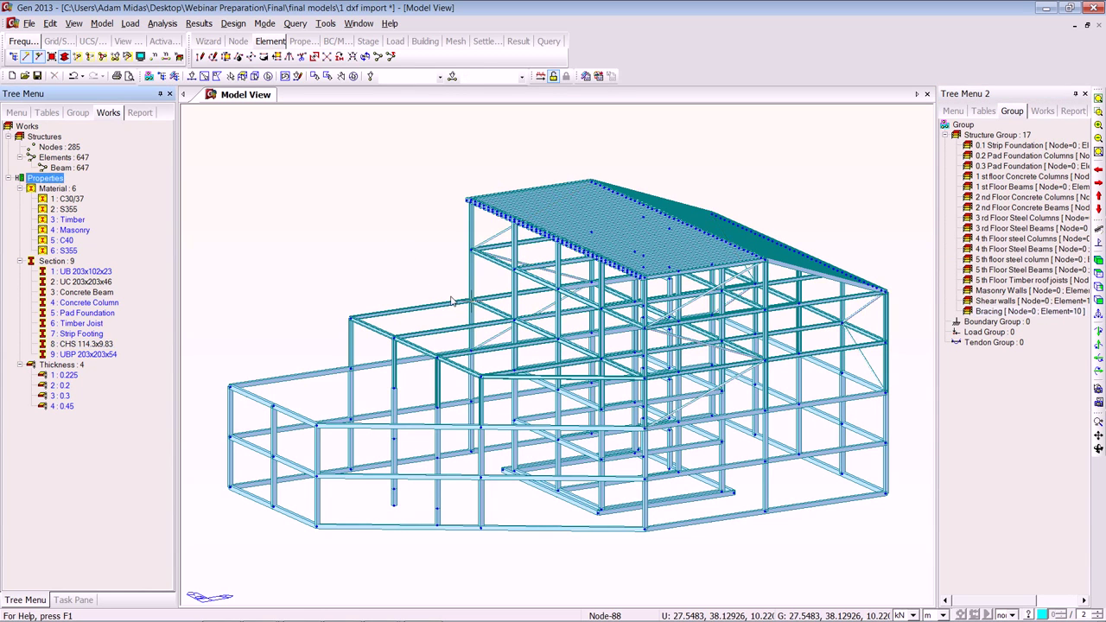
- Assign the Timber material and the Timber Joist section to the 5th Floor Timber roof joists group
{"action": "left_click", "coordinate": [1011, 281]}
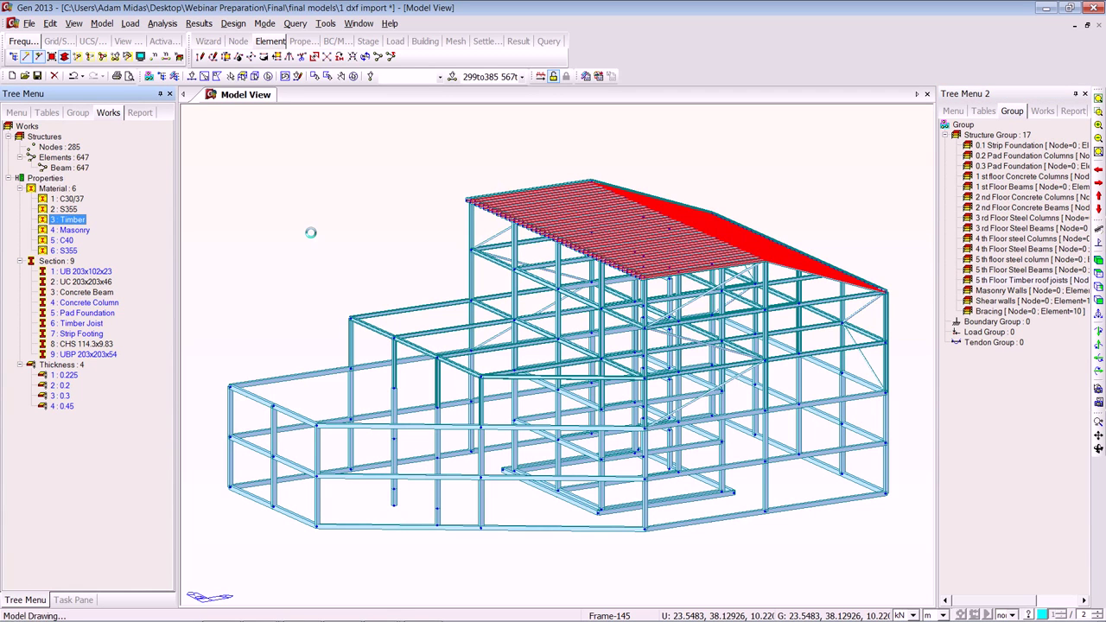
{"action": "left_click", "coordinate": [311, 234]}
{"action": "left_click", "coordinate": [313, 77]}
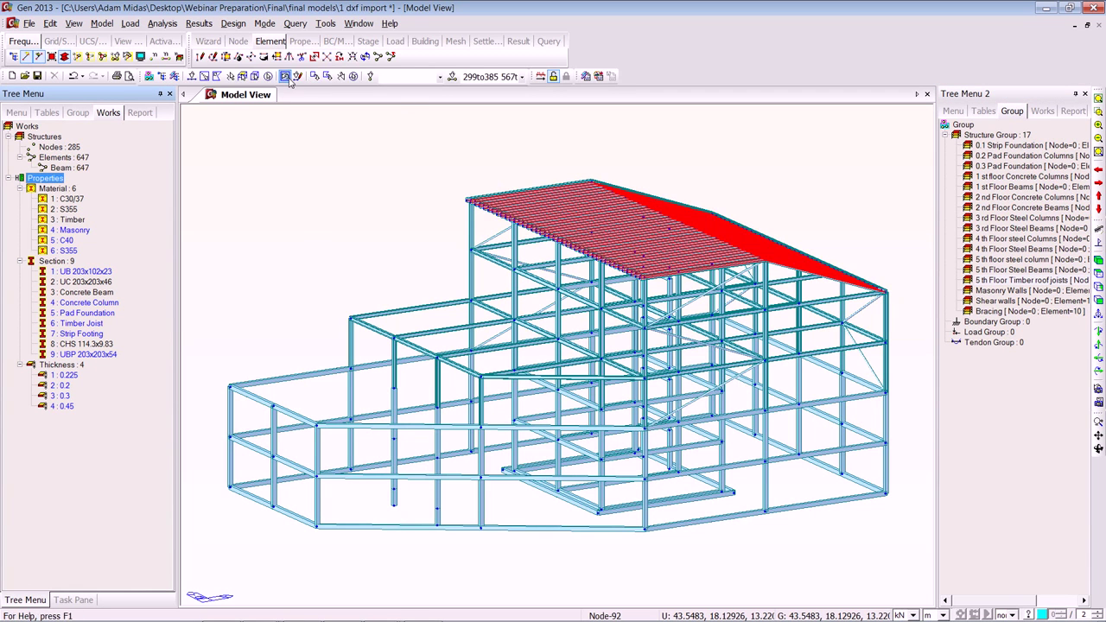
{"action": "left_click", "coordinate": [389, 272]}
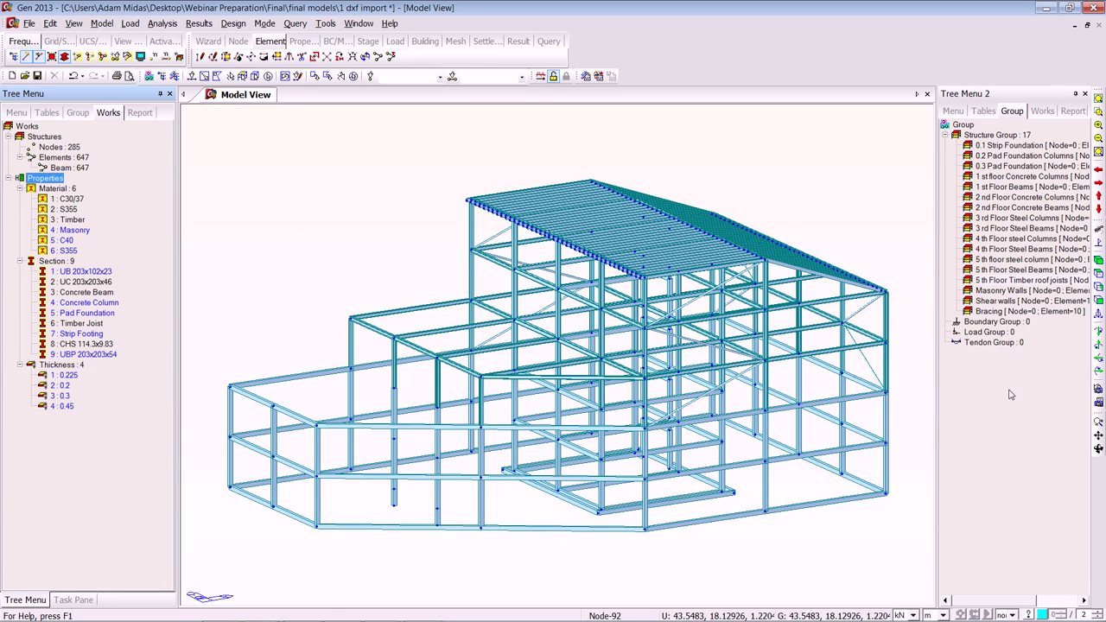
- Assign the Strip Footing section to the 0.1 Strip Foundation group
{"action": "double_click", "coordinate": [1002, 146]}
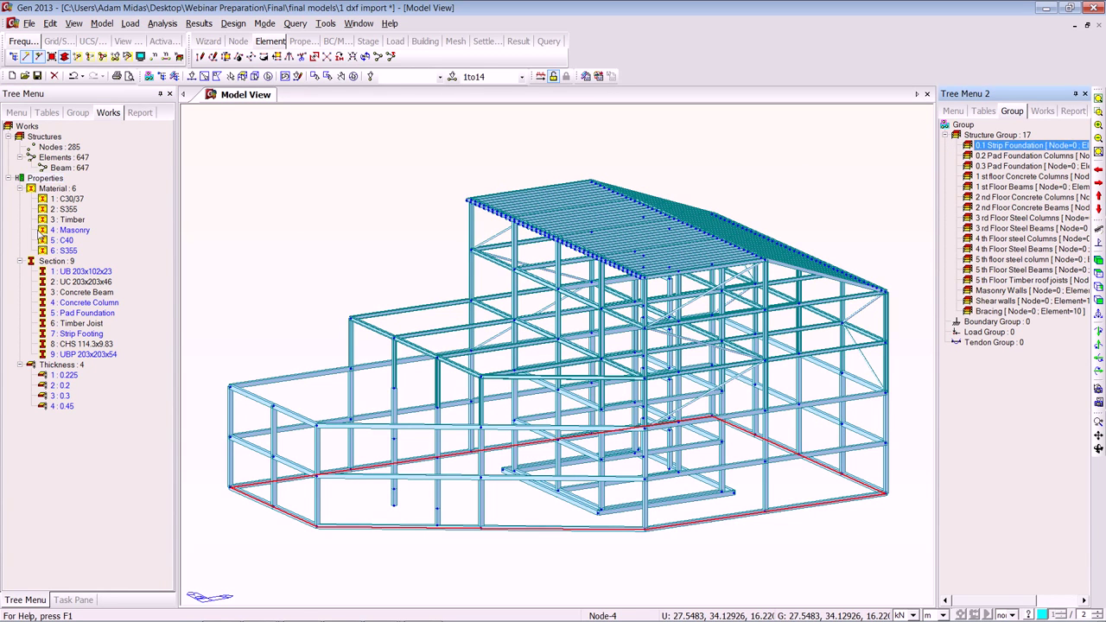
{"action": "left_click_drag", "start_coordinate": [81, 336], "coordinate": [256, 321]}
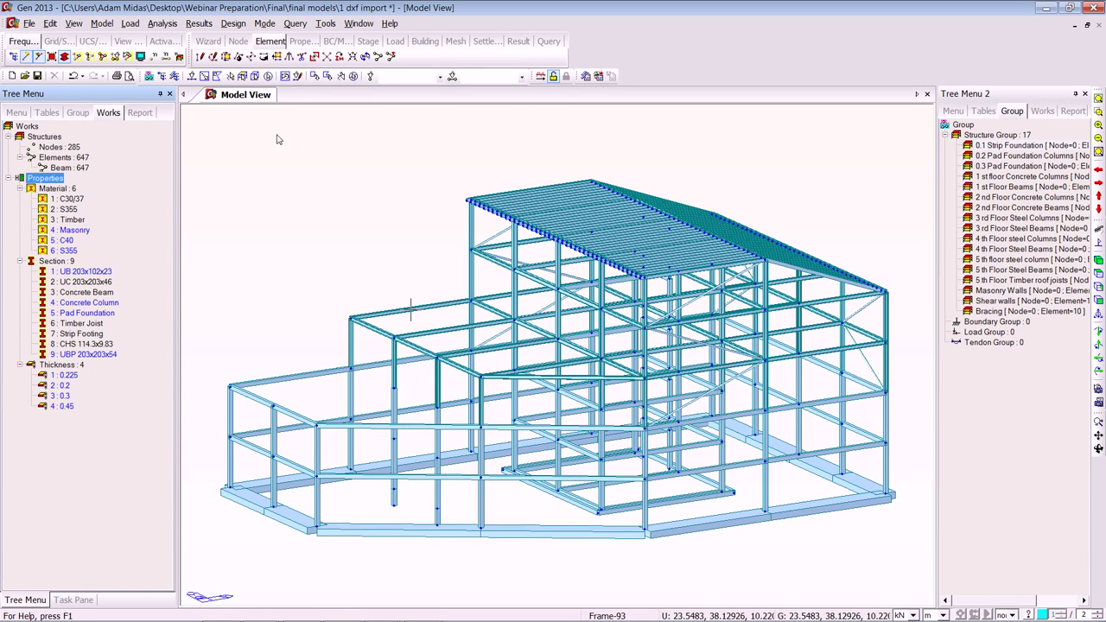
- Assign the Pad Foundation section to the base elements of the two isolated columns
{"action": "left_click", "coordinate": [218, 77]}
{"action": "left_click", "coordinate": [373, 482]}
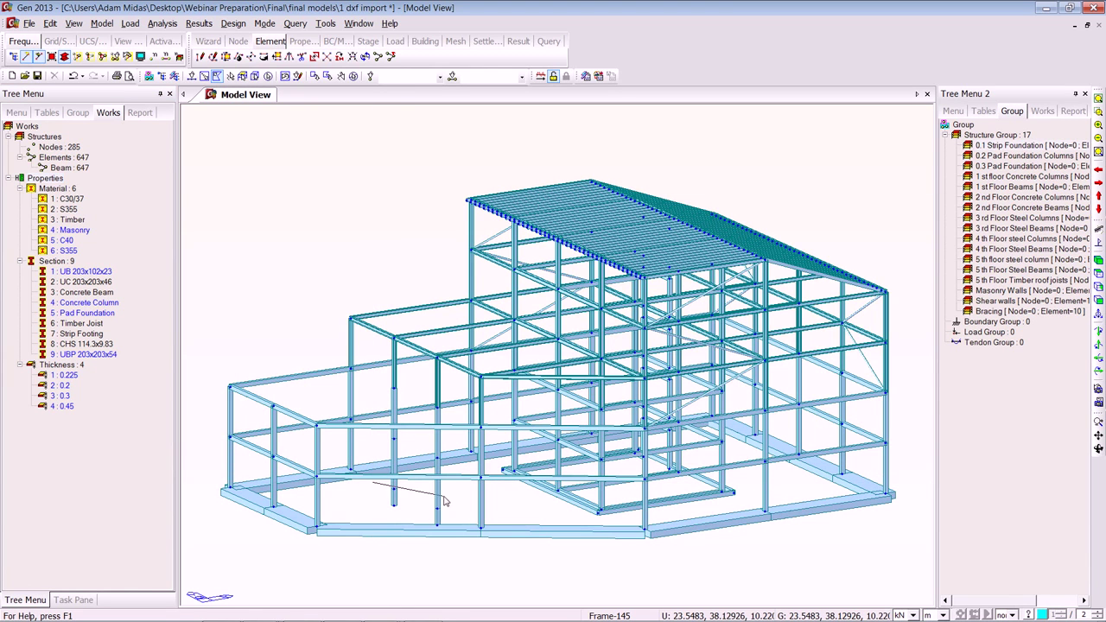
{"action": "left_click", "coordinate": [454, 505]}
{"action": "left_click", "coordinate": [443, 553]}
{"action": "double_click", "coordinate": [365, 513]}
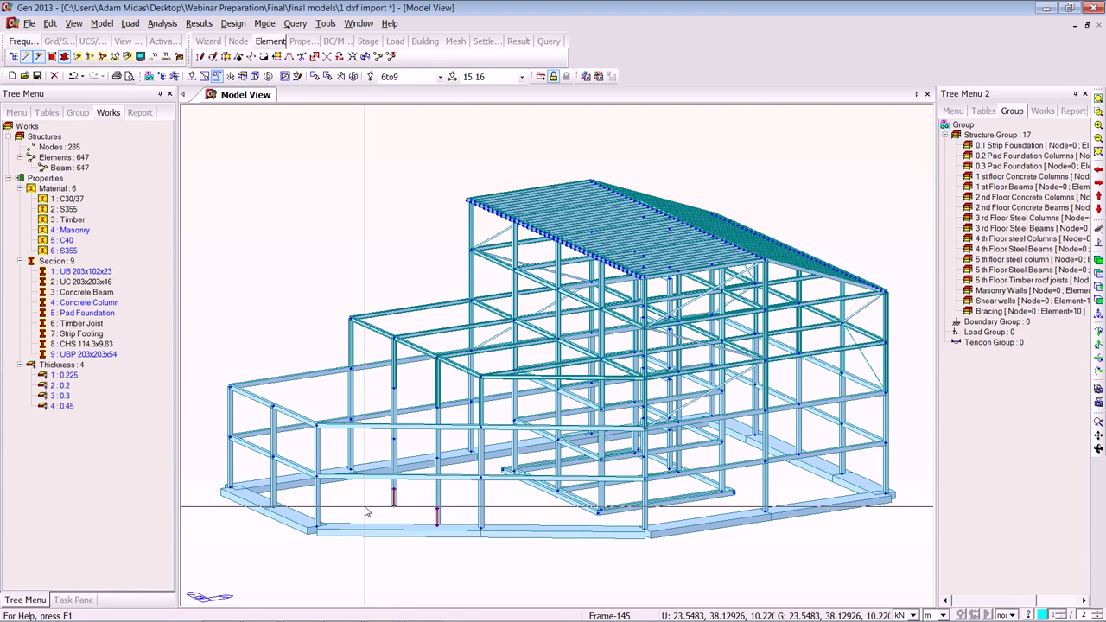
{"action": "left_click_drag", "start_coordinate": [86, 313], "coordinate": [362, 505]}
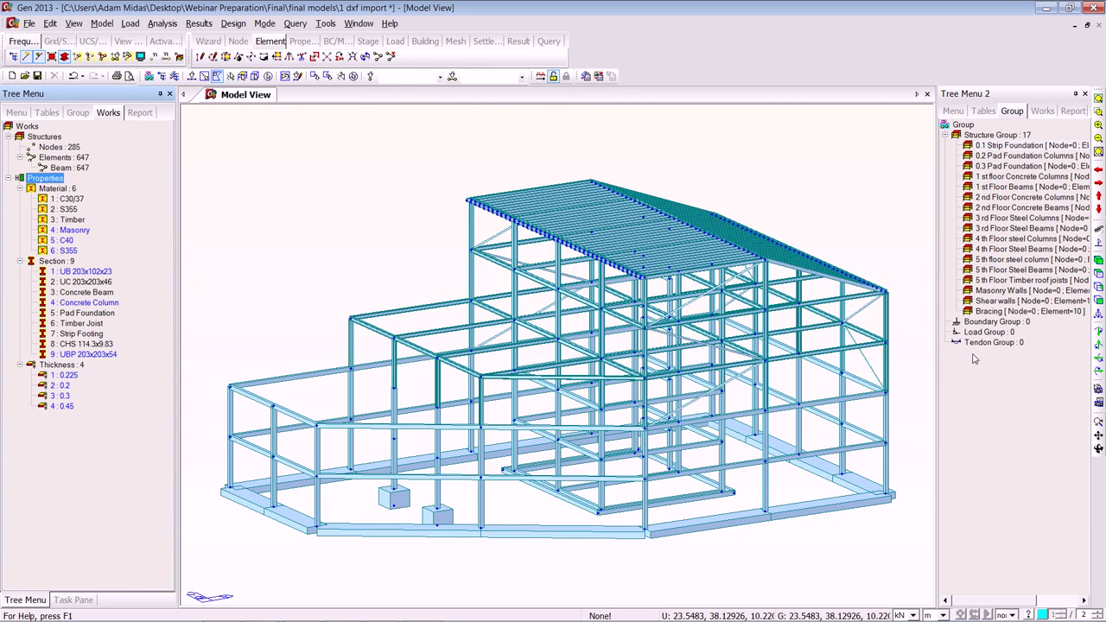
- Display only the 0.3 Pad Foundation group and reselect its four boundary elements
{"action": "double_click", "coordinate": [1029, 166]}
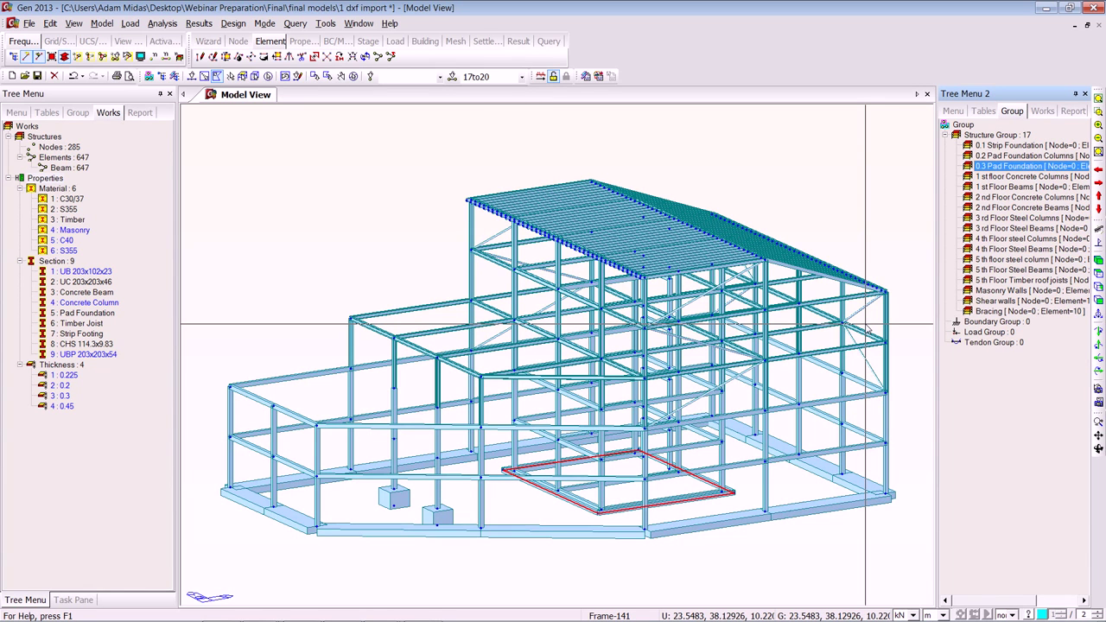
{"action": "key", "text": "F2"}
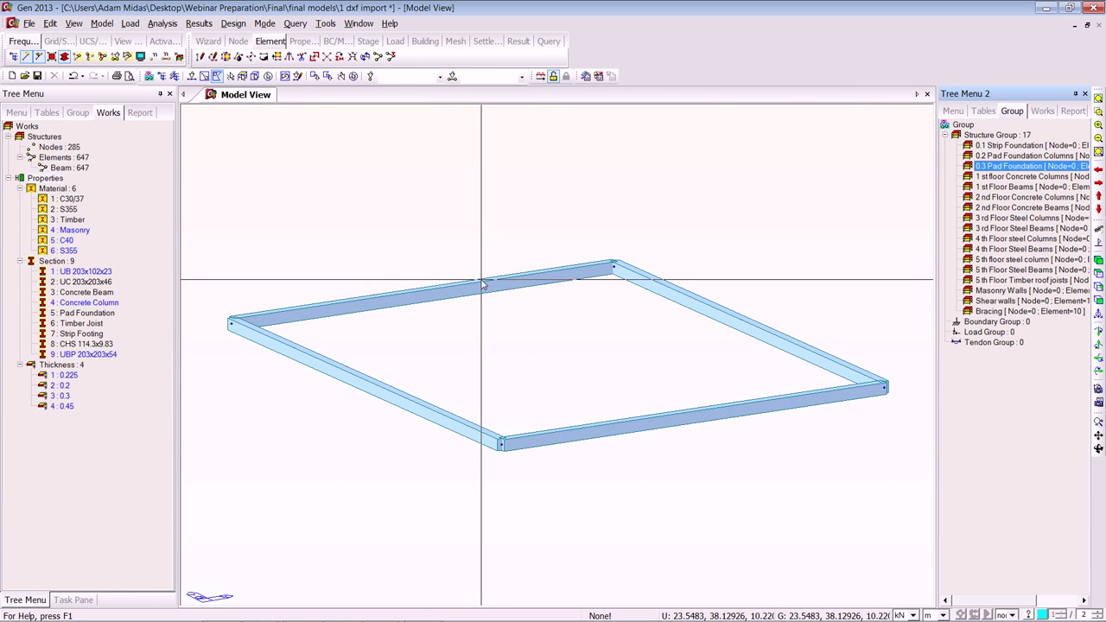
{"action": "left_click", "coordinate": [268, 76]}
- Auto-mesh the area inside the selected lines as C30/37 plates, thickness 0.45 m, mesh size 1 m, domain name Foundation mat
{"action": "left_click", "coordinate": [115, 26]}
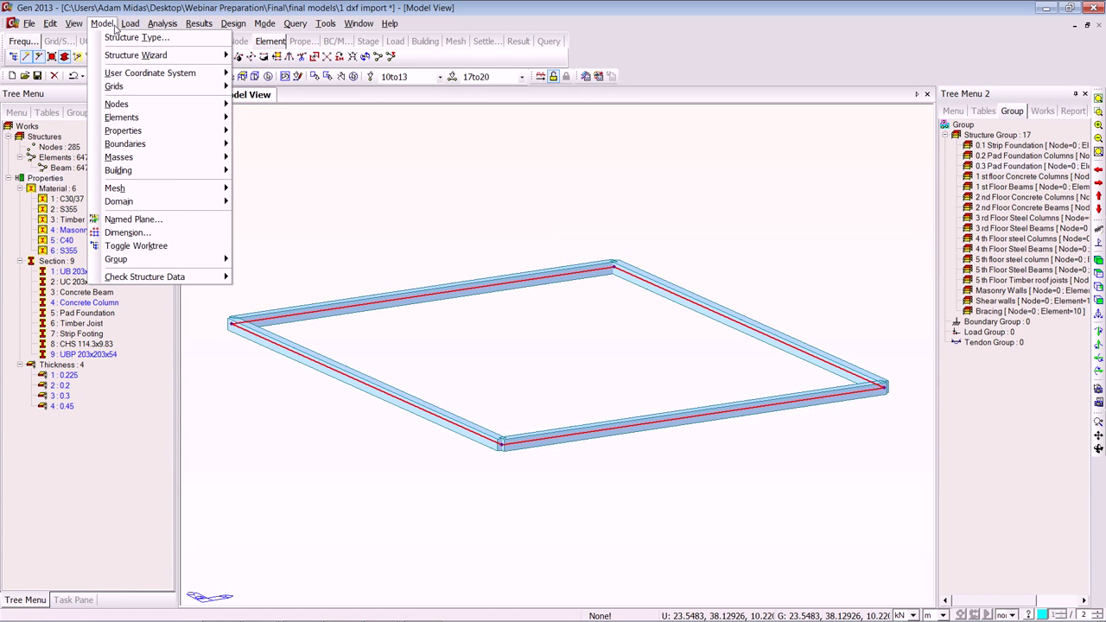
{"action": "mouse_move", "coordinate": [218, 188]}
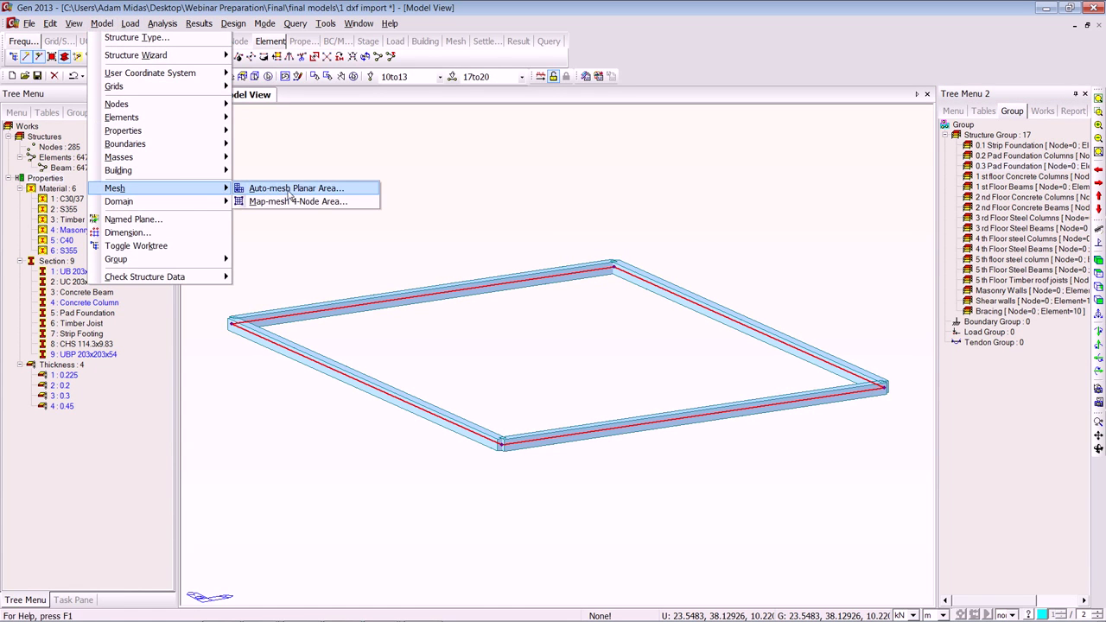
{"action": "left_click", "coordinate": [265, 192]}
{"action": "left_click", "coordinate": [127, 420]}
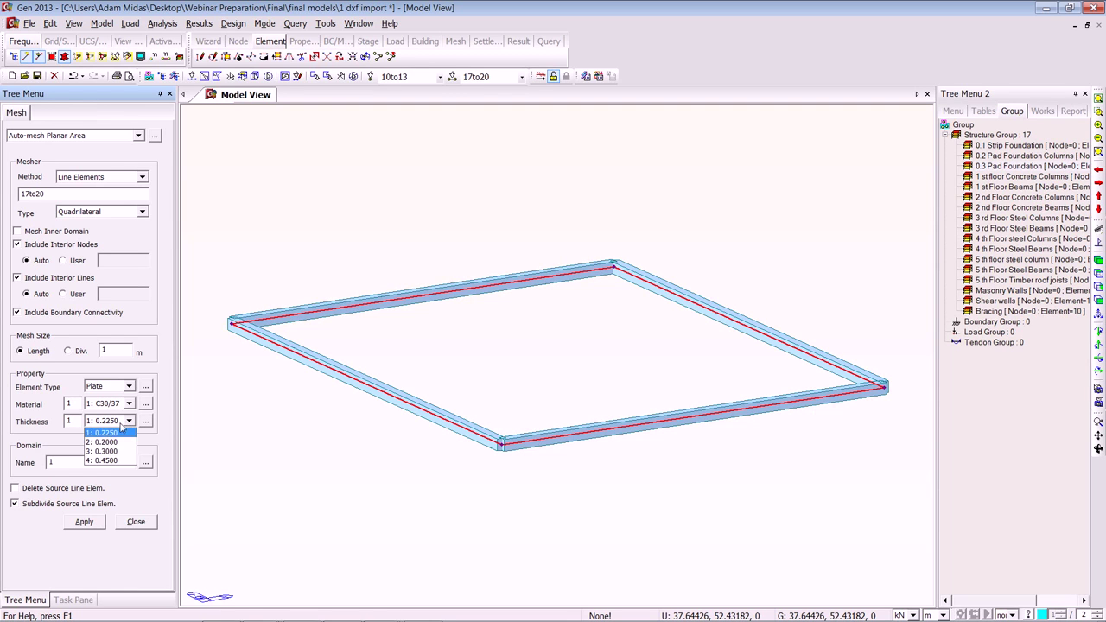
{"action": "left_click", "coordinate": [108, 460]}
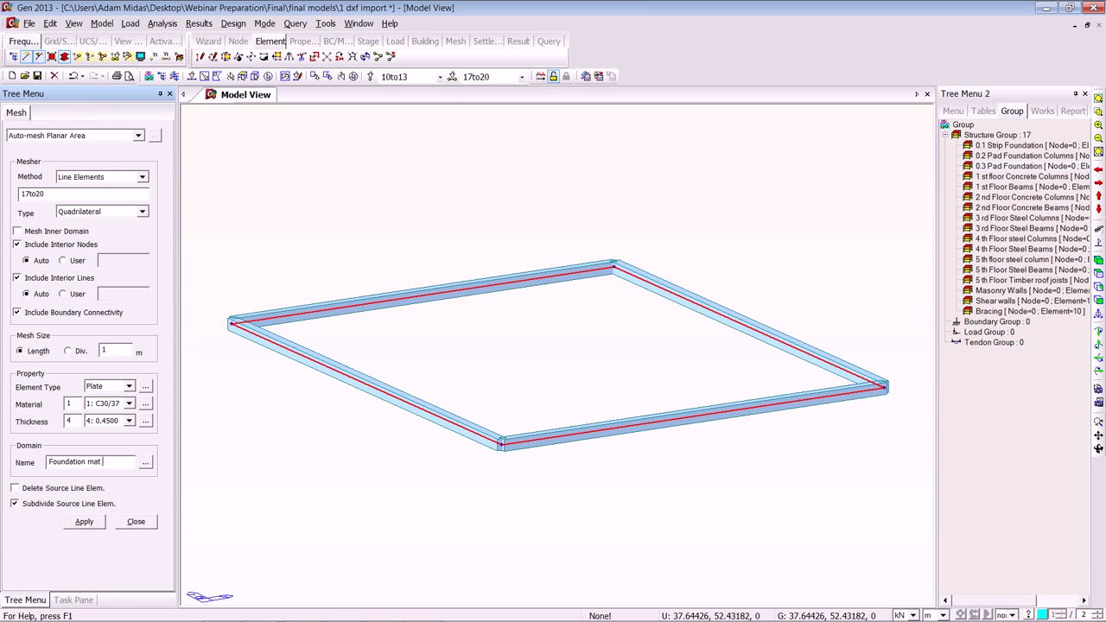
{"action": "left_click", "coordinate": [76, 523]}
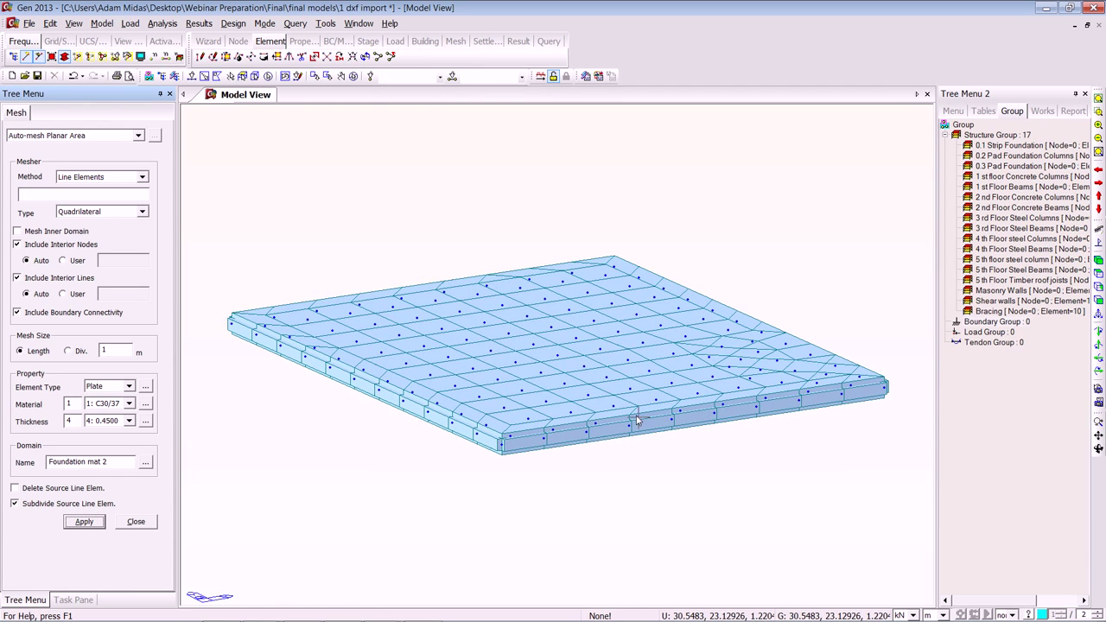
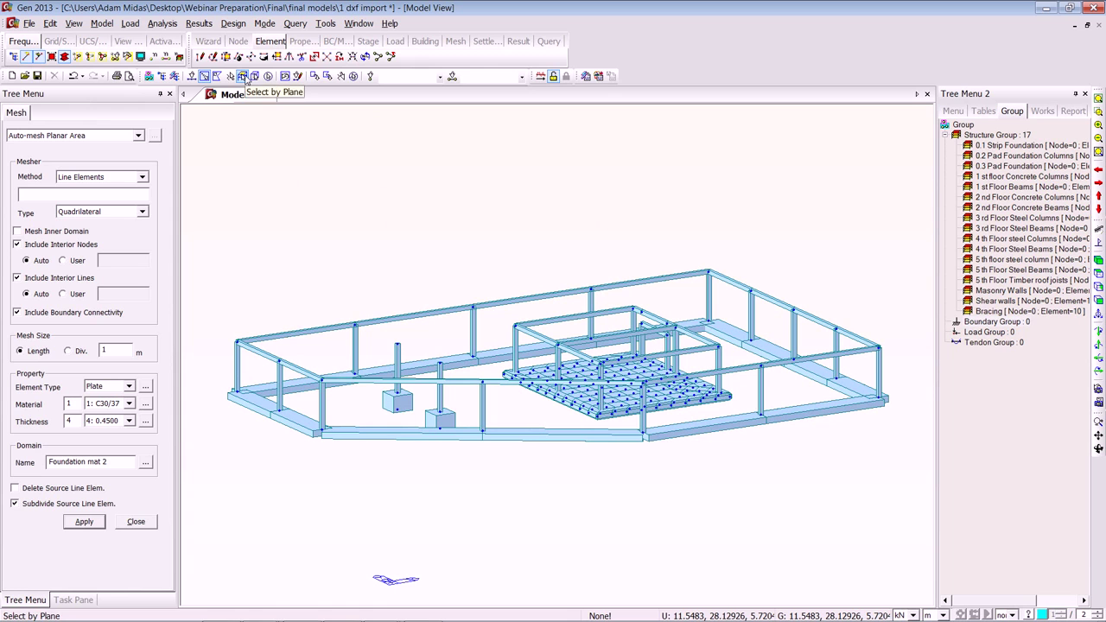
- Auto-mesh the two YZ-plane perimeter walls at X 43.5483 and 11.5483 m with thickness 0.3 m as domains RW 1 and RW 2
{"action": "left_click", "coordinate": [129, 421]}
{"action": "left_click", "coordinate": [111, 451]}
{"action": "left_click_drag", "start_coordinate": [107, 463], "coordinate": [28, 462]}
{"action": "type", "text": "RW 1"}
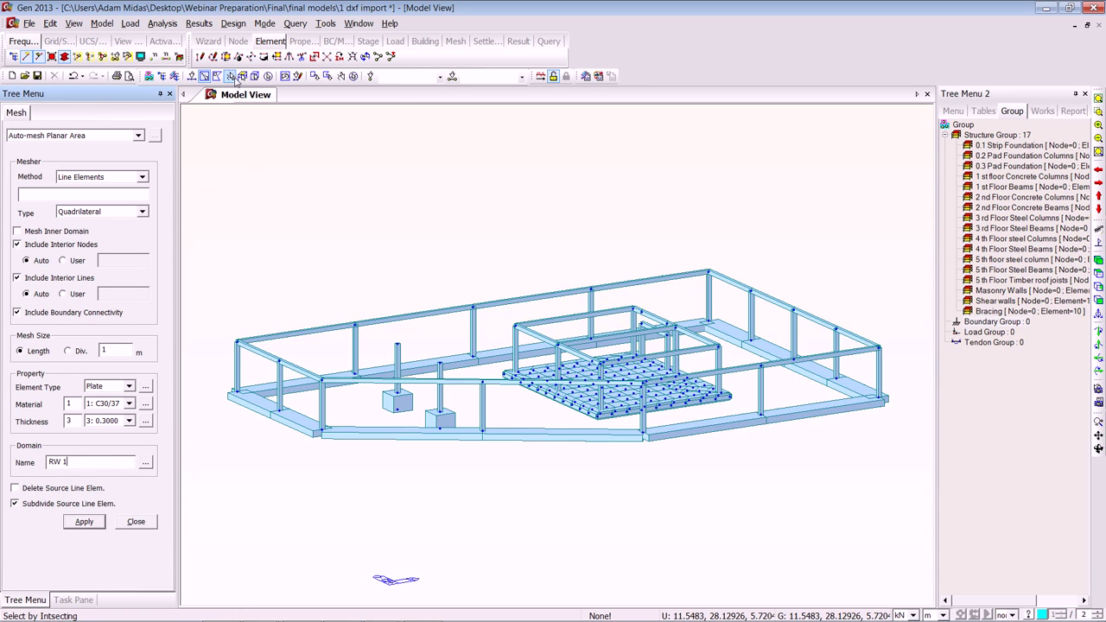
{"action": "left_click", "coordinate": [243, 76]}
{"action": "left_click", "coordinate": [336, 174]}
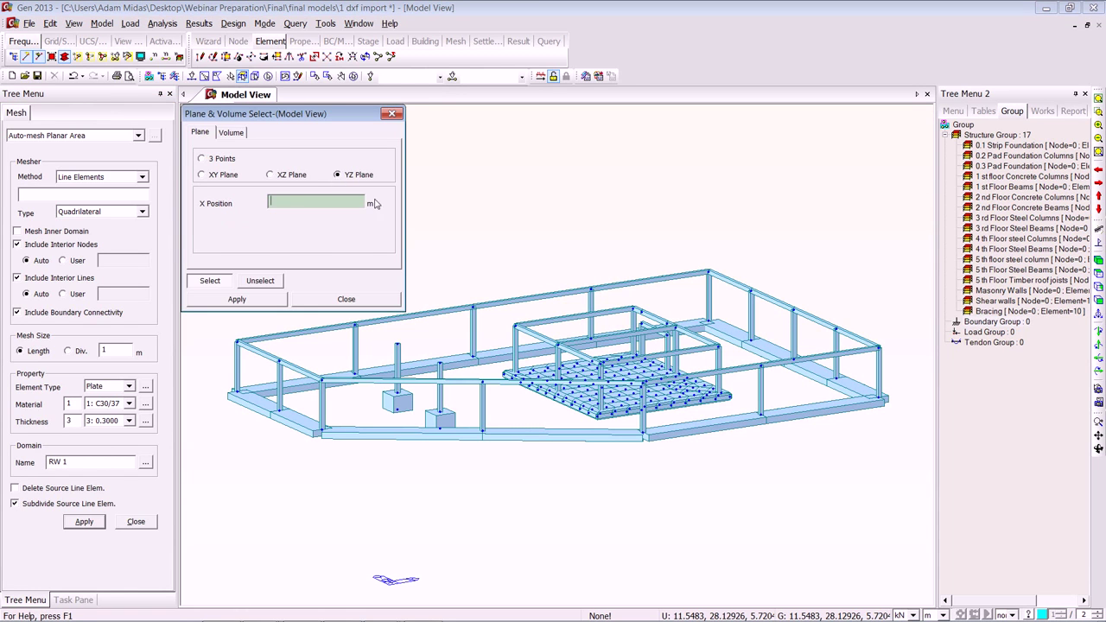
{"action": "left_click", "coordinate": [879, 349]}
{"action": "left_click", "coordinate": [879, 348]}
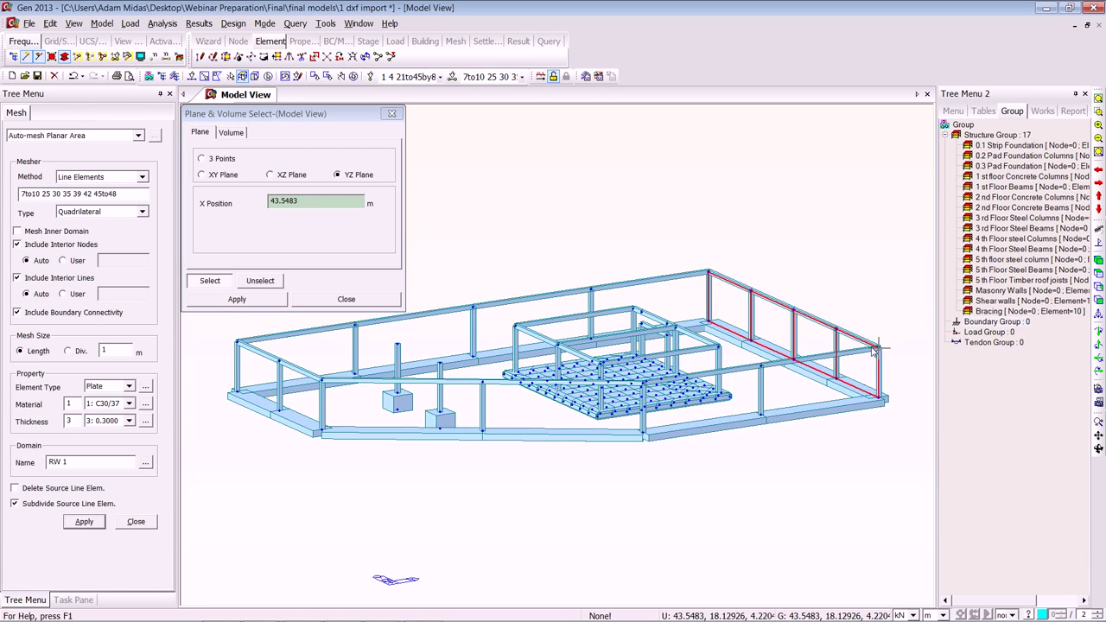
{"action": "left_click", "coordinate": [80, 522]}
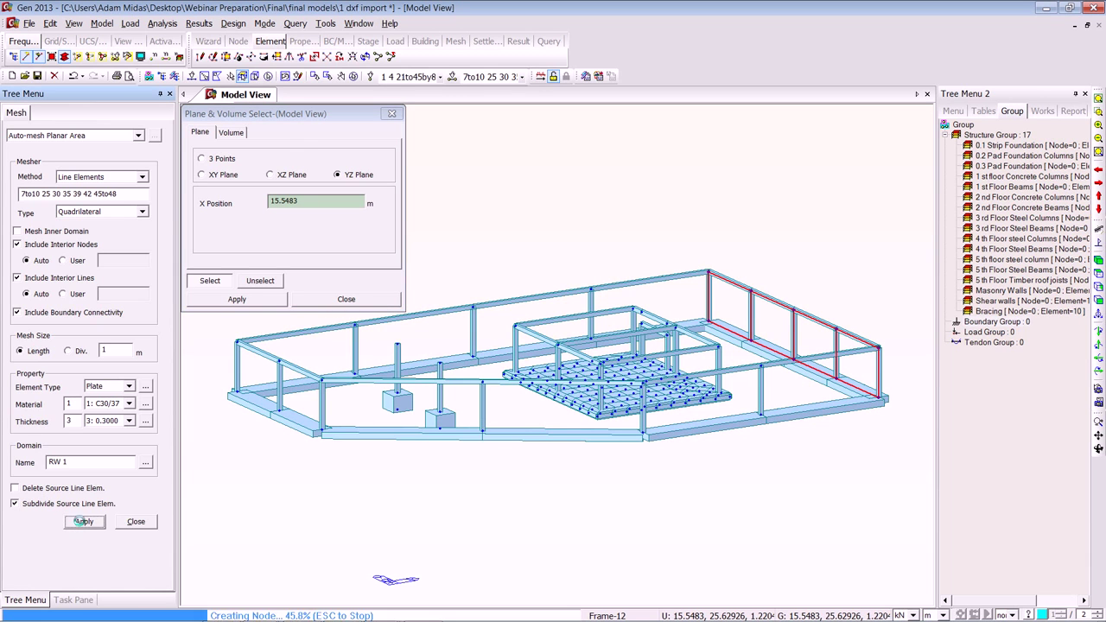
{"action": "left_click", "coordinate": [321, 381]}
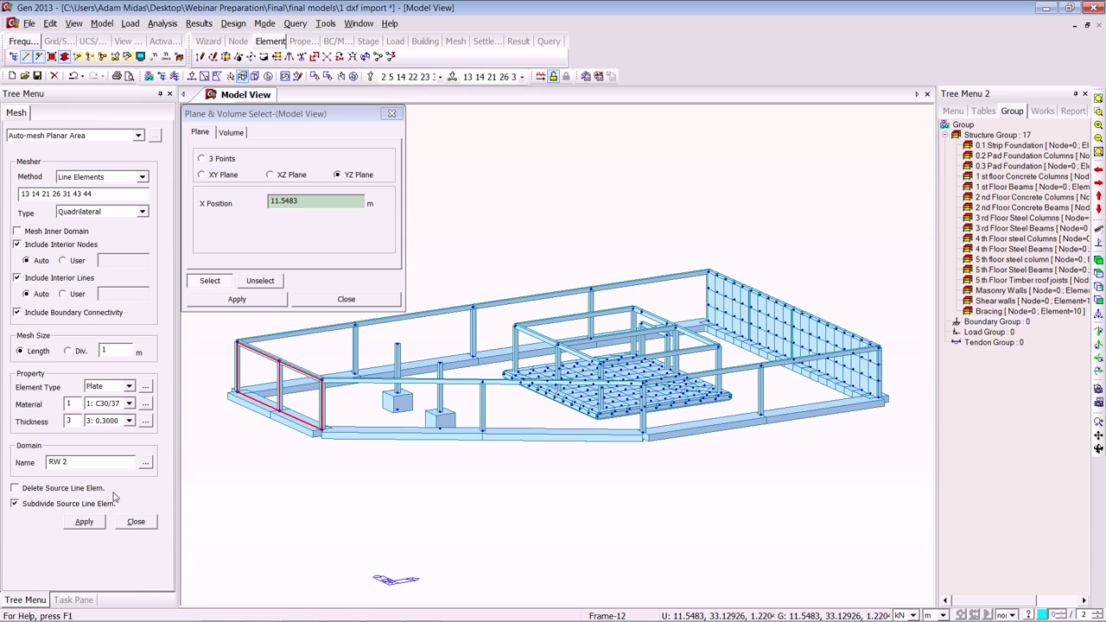
{"action": "left_click", "coordinate": [84, 522]}
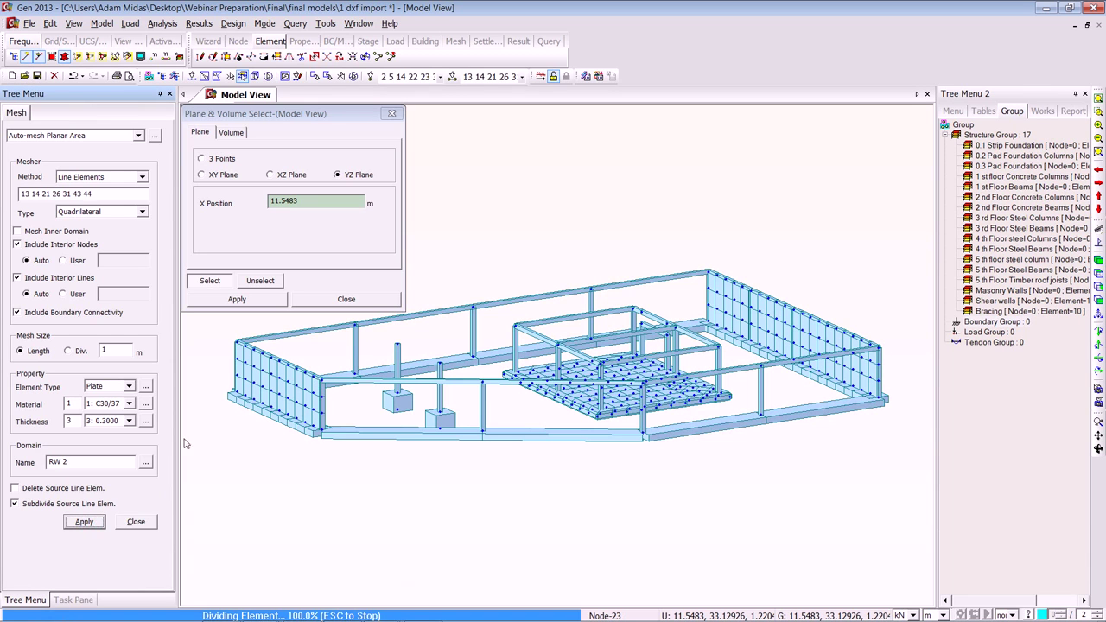
- Auto-mesh the two perimeter walls lying in XZ planes, starting with the one at Y 38.12926 m, as domains RW 3 and RW 4
{"action": "left_click", "coordinate": [270, 174]}
{"action": "left_click", "coordinate": [233, 340]}
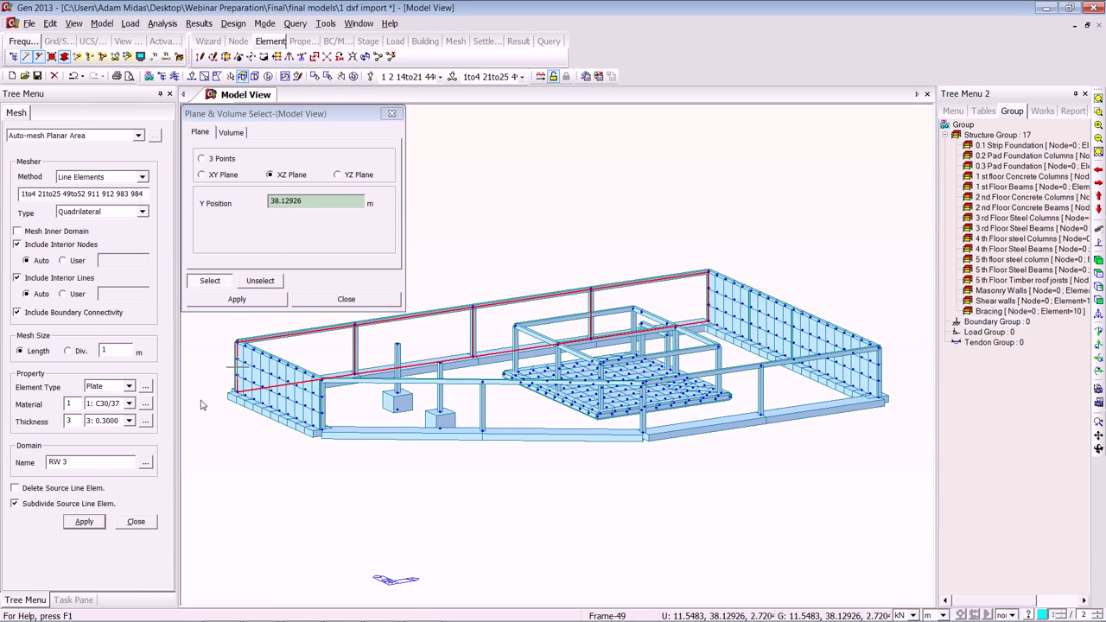
{"action": "left_click", "coordinate": [84, 522]}
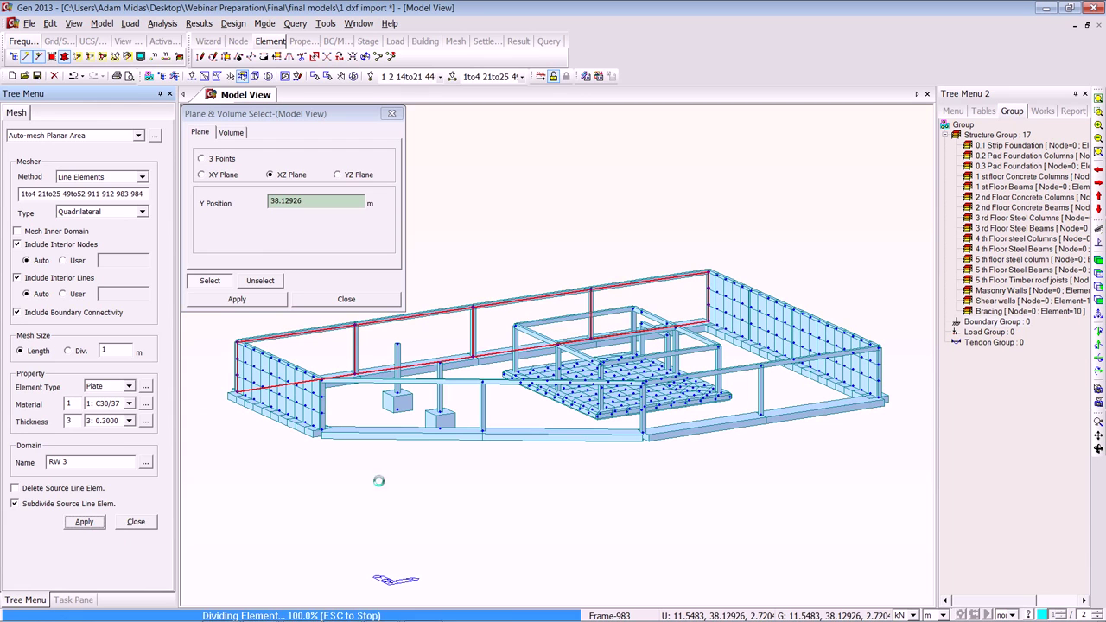
{"action": "left_click", "coordinate": [879, 354]}
{"action": "left_click", "coordinate": [84, 522]}
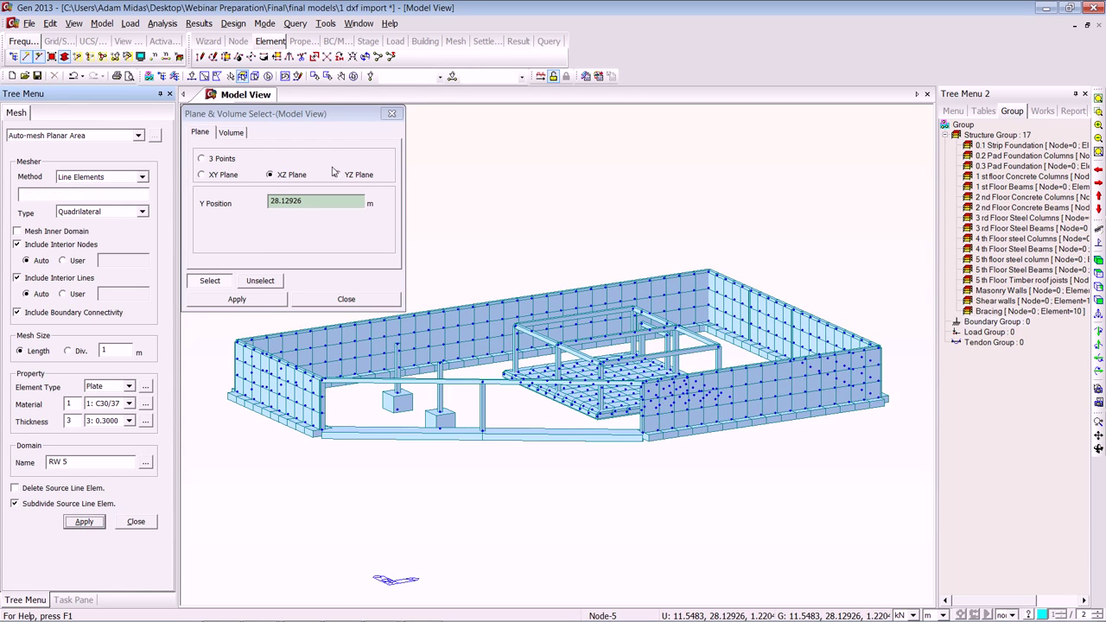
- Select the angled perimeter wall's frame with a three-point plane and auto-mesh it as domain RW 5
{"action": "left_click", "coordinate": [201, 158]}
{"action": "left_click", "coordinate": [313, 425]}
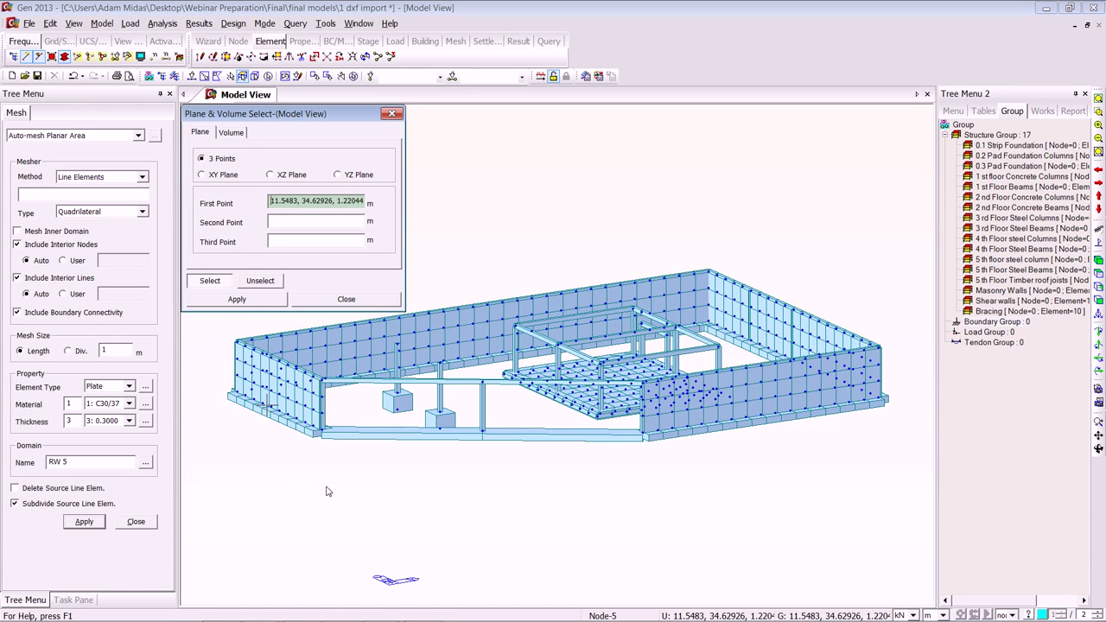
{"action": "left_click", "coordinate": [325, 431]}
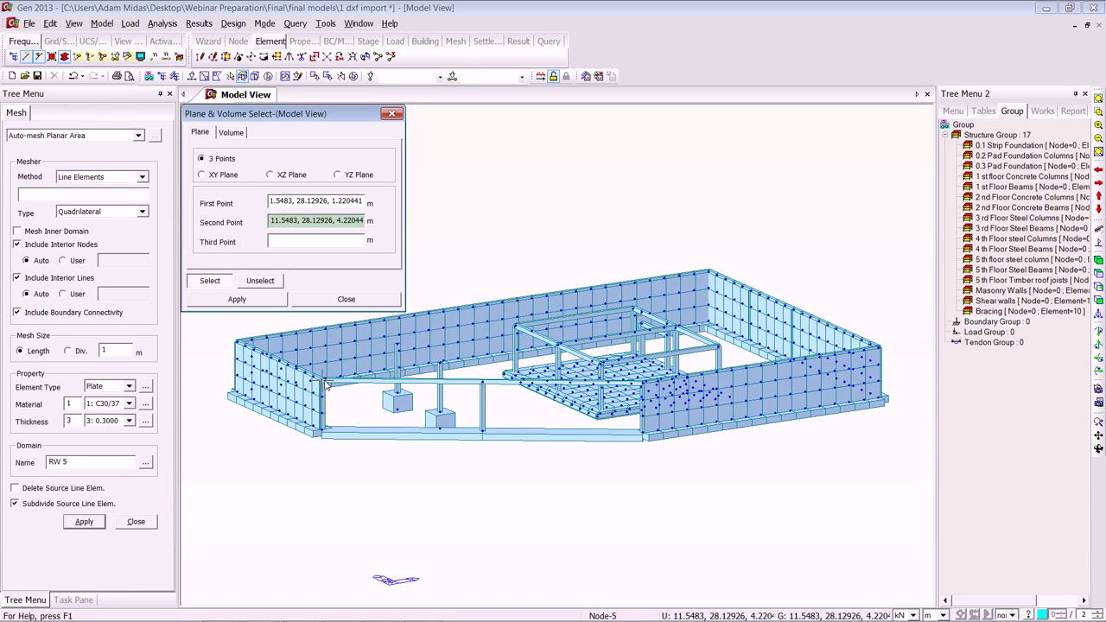
{"action": "left_click", "coordinate": [327, 386]}
{"action": "left_click", "coordinate": [487, 433]}
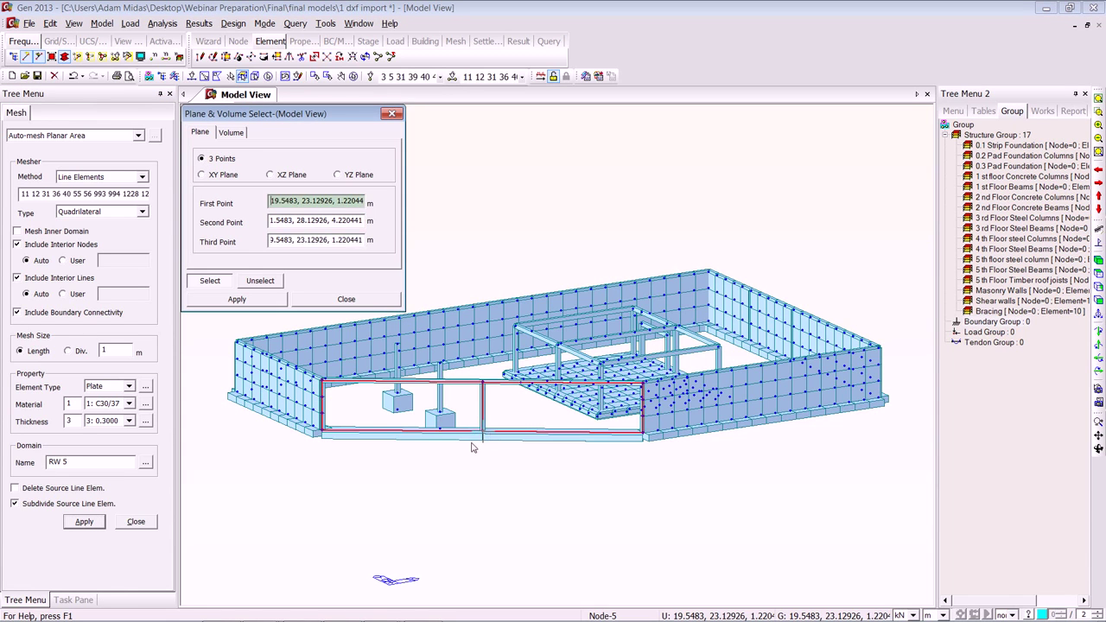
{"action": "left_click", "coordinate": [84, 522]}
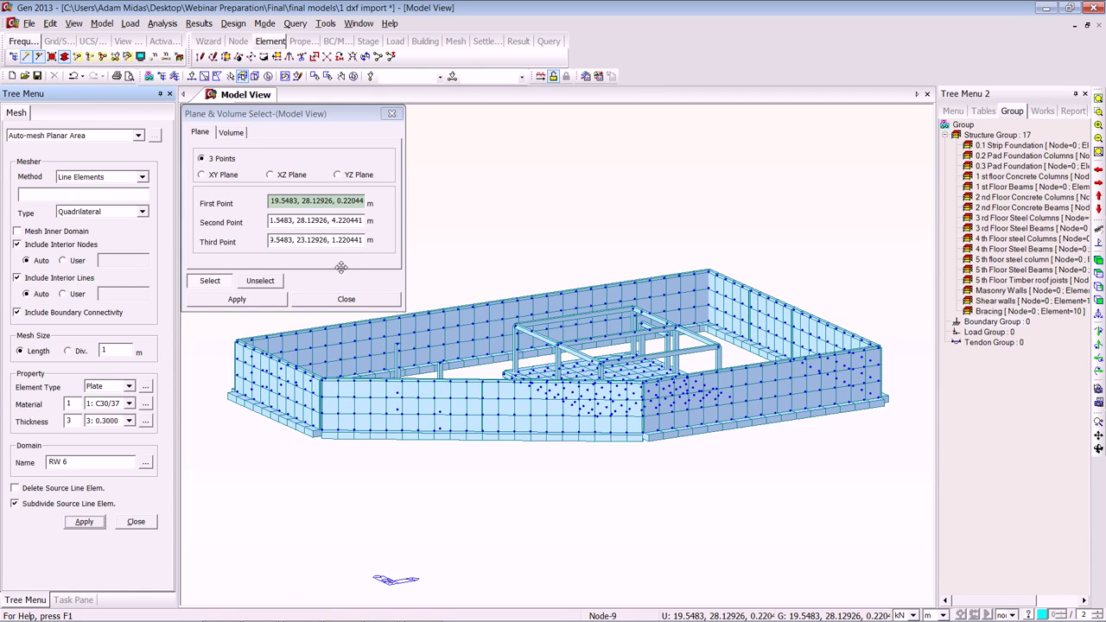
{"action": "left_click", "coordinate": [337, 300]}
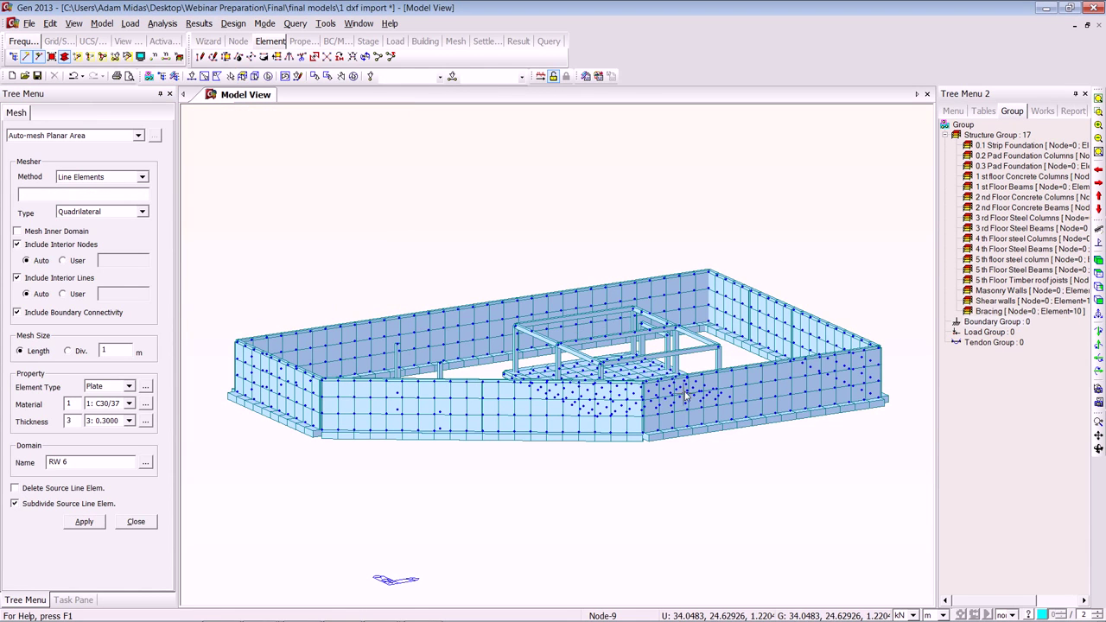
- Isolate the foundation mat and the core frame above it, and show them in isometric view
{"action": "left_click", "coordinate": [1098, 273]}
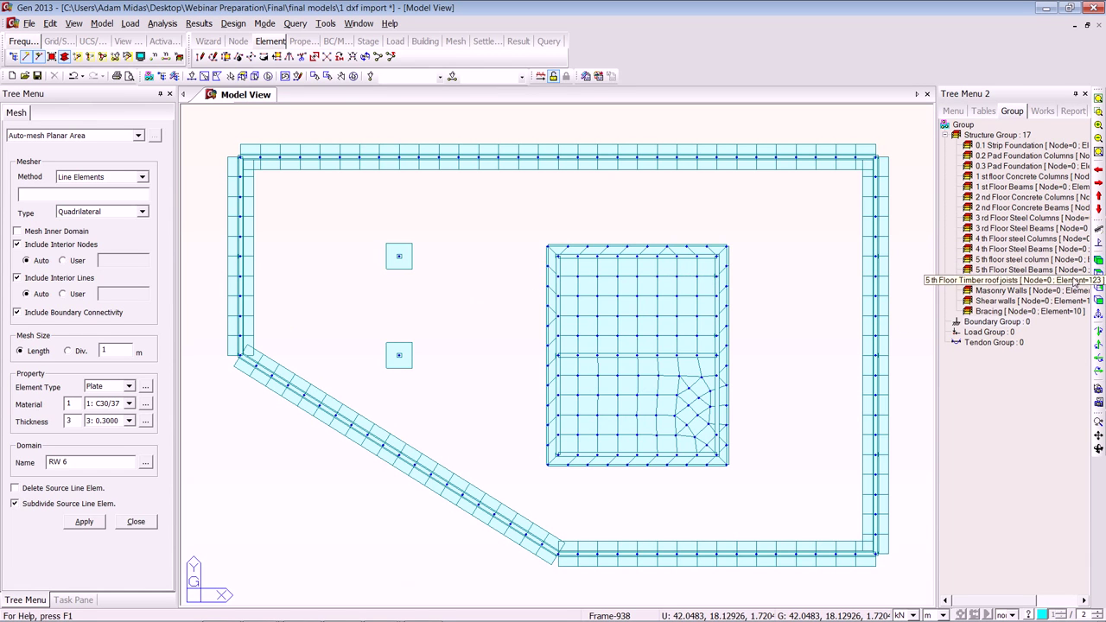
{"action": "left_click", "coordinate": [203, 76]}
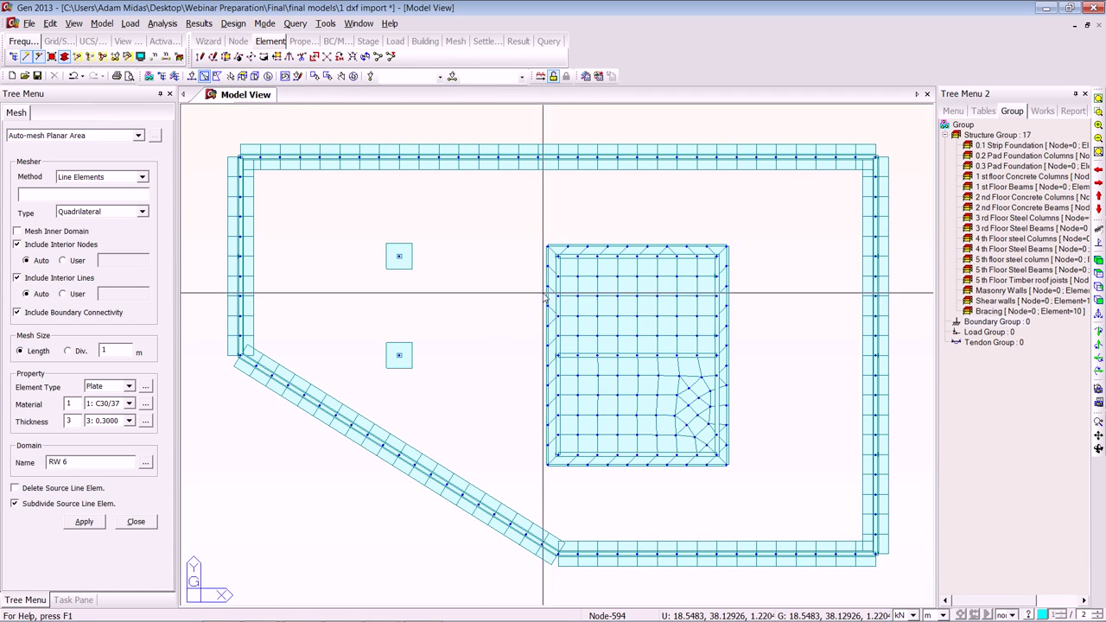
{"action": "left_click_drag", "start_coordinate": [533, 242], "coordinate": [745, 484]}
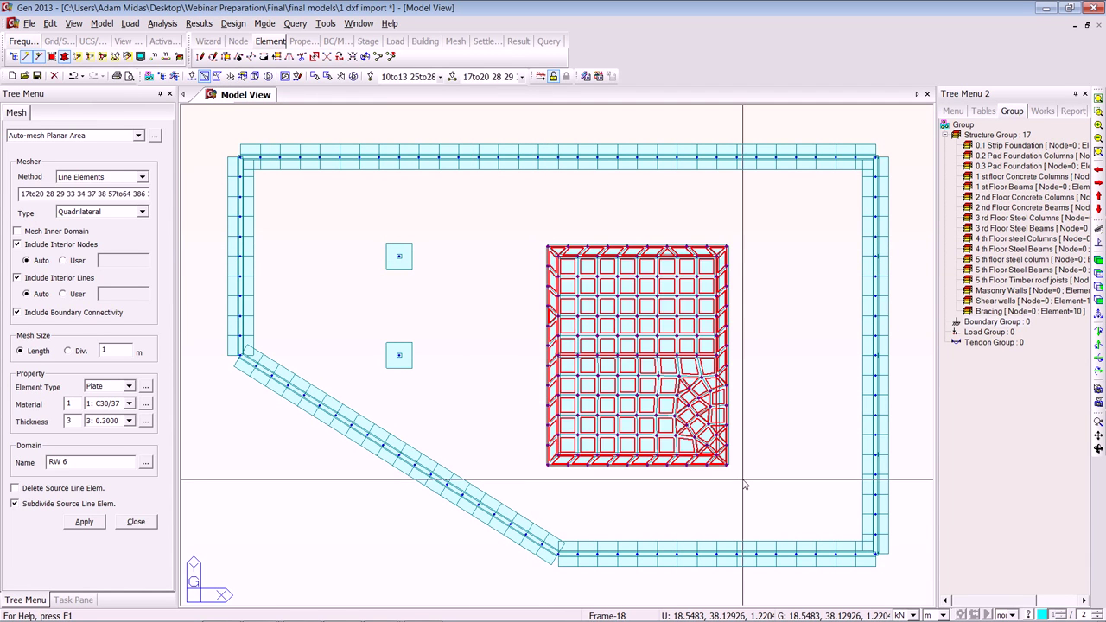
{"action": "key", "text": "F2"}
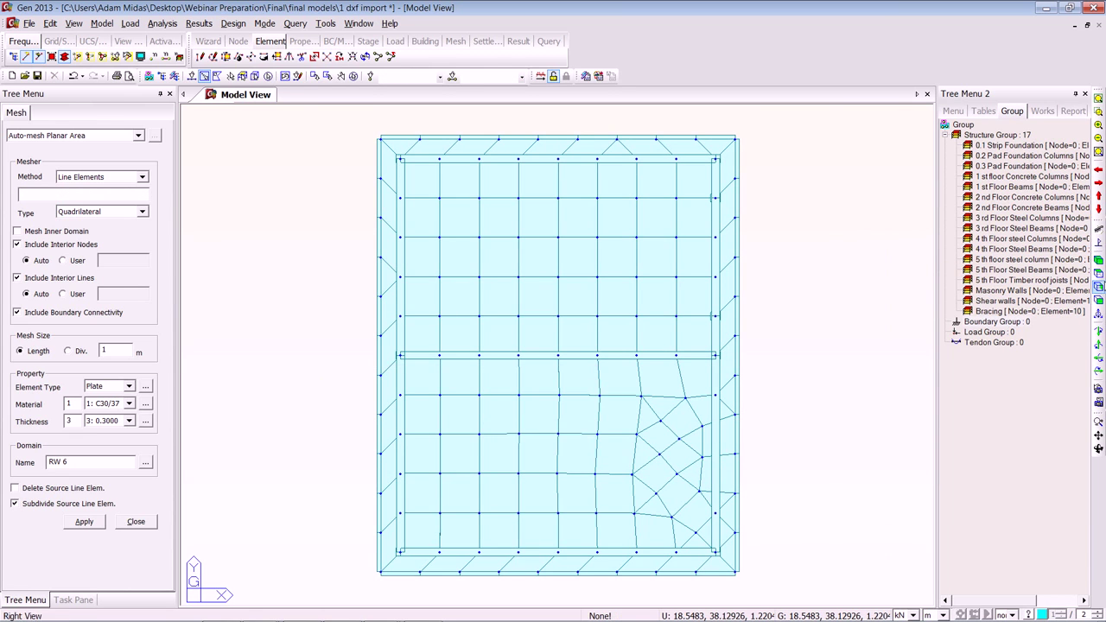
{"action": "left_click", "coordinate": [1098, 260]}
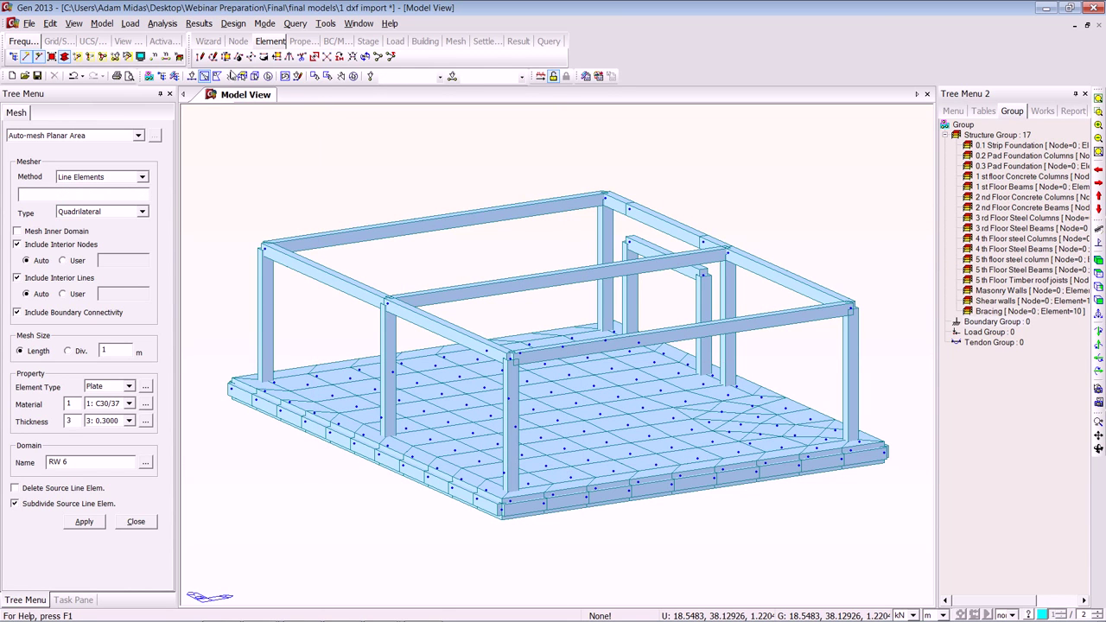
- Select the core wall frame in the YZ plane at X 27.0483 m and auto-mesh it as domain Shear wall 1 with thickness 0.2250
{"action": "left_click", "coordinate": [242, 76]}
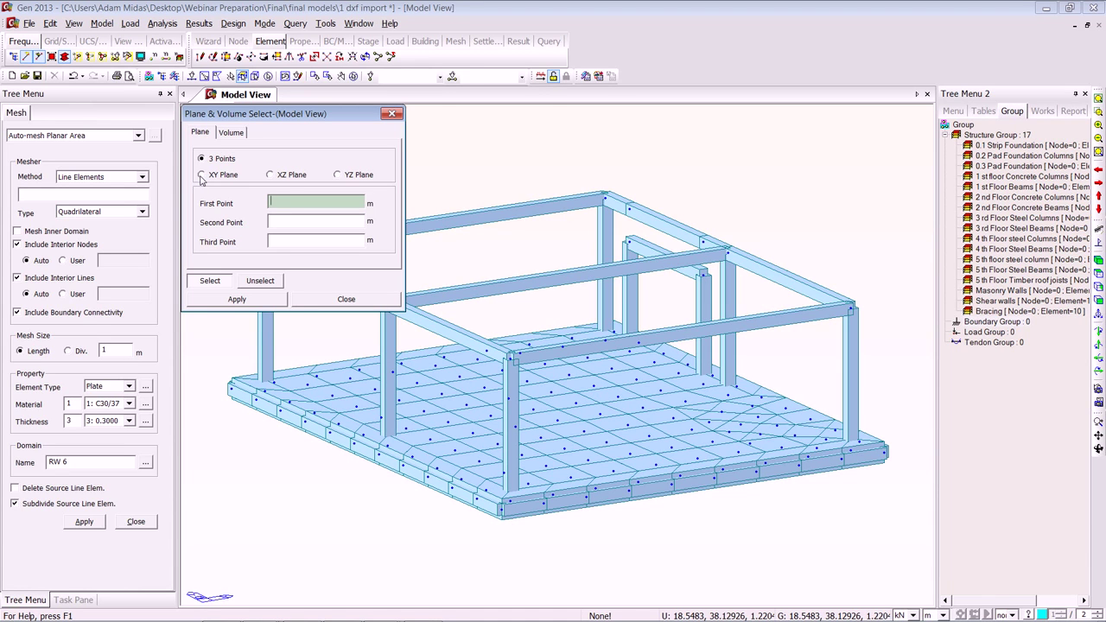
{"action": "left_click", "coordinate": [338, 175]}
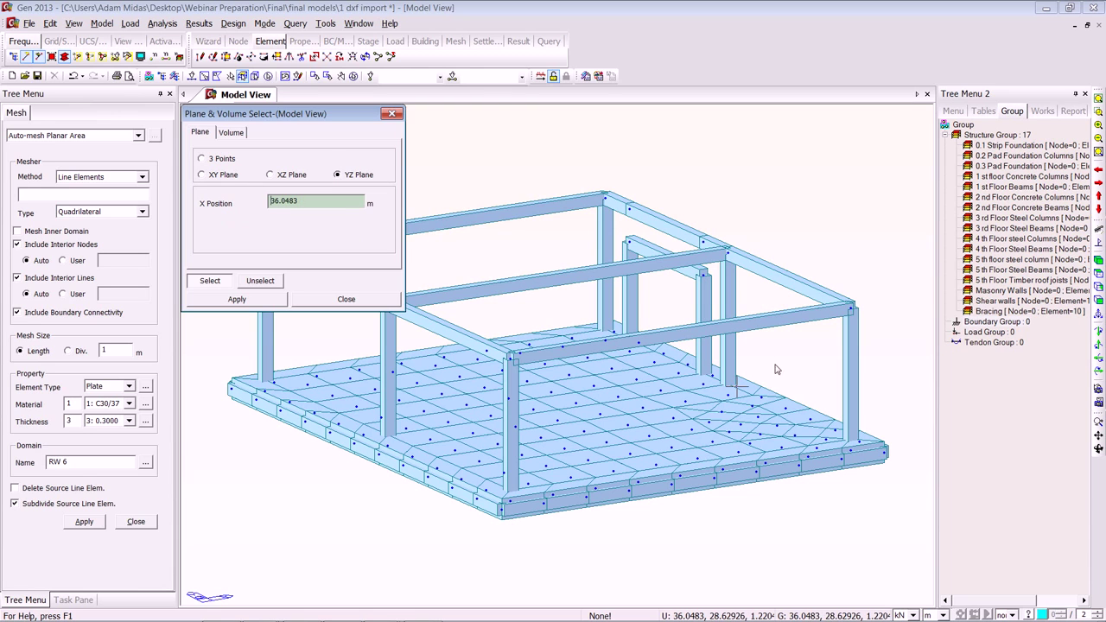
{"action": "left_click", "coordinate": [509, 358]}
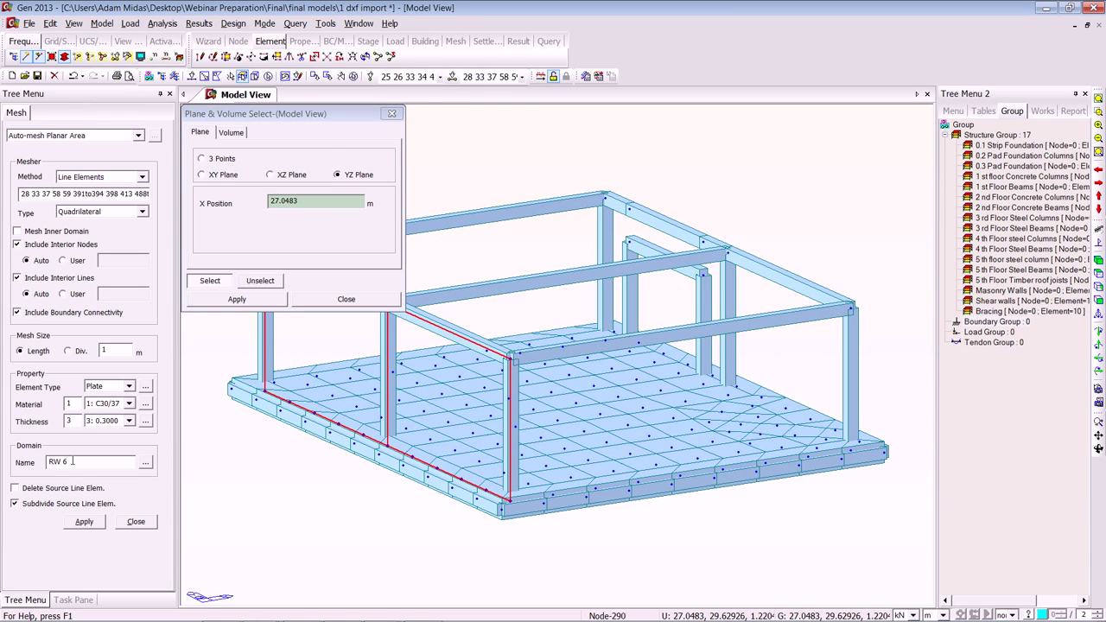
{"action": "left_click_drag", "start_coordinate": [73, 462], "coordinate": [1, 464]}
{"action": "type", "text": "Shear wall 1"}
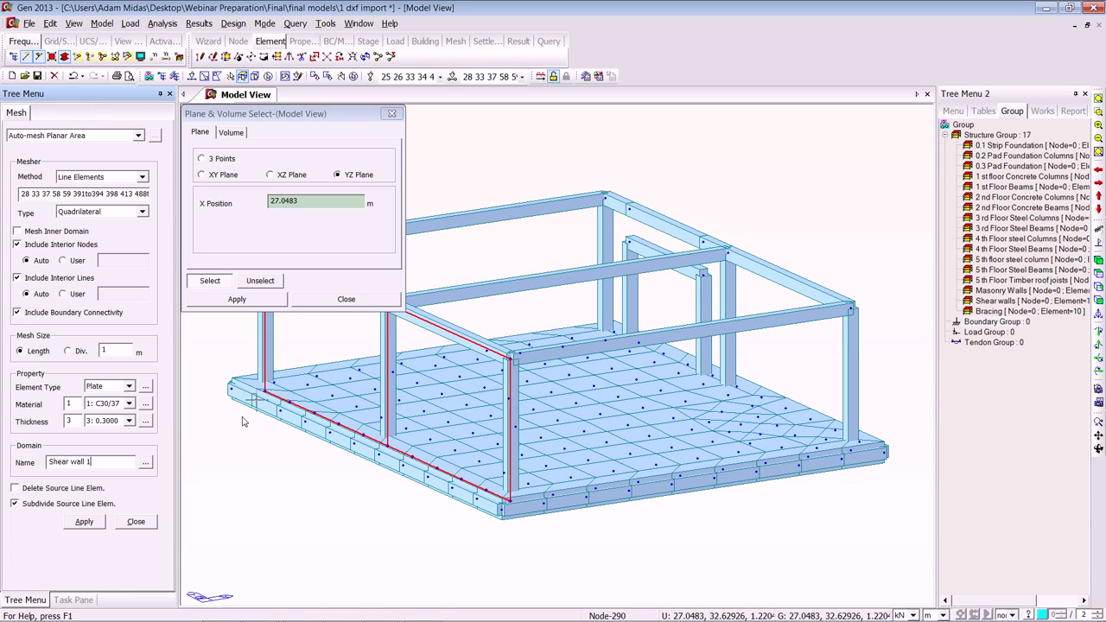
{"action": "left_click", "coordinate": [128, 421]}
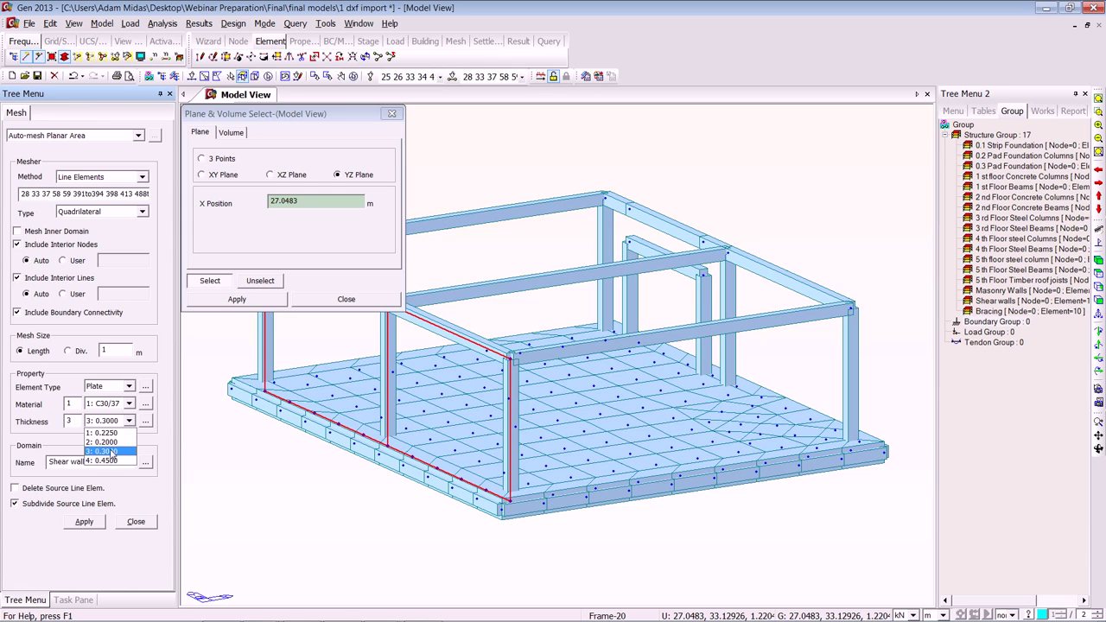
{"action": "left_click", "coordinate": [115, 434]}
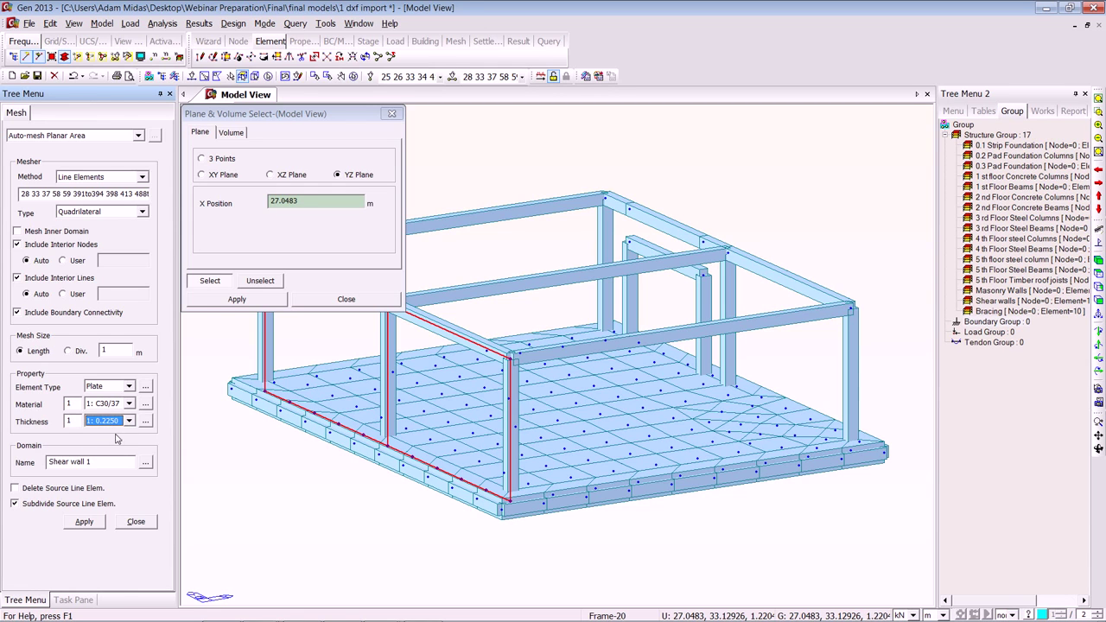
{"action": "left_click", "coordinate": [85, 522]}
- Auto-mesh the opposite YZ-plane core wall containing the door opening as domain Shear wall 2, selecting only that wall's plane
{"action": "left_click", "coordinate": [566, 386]}
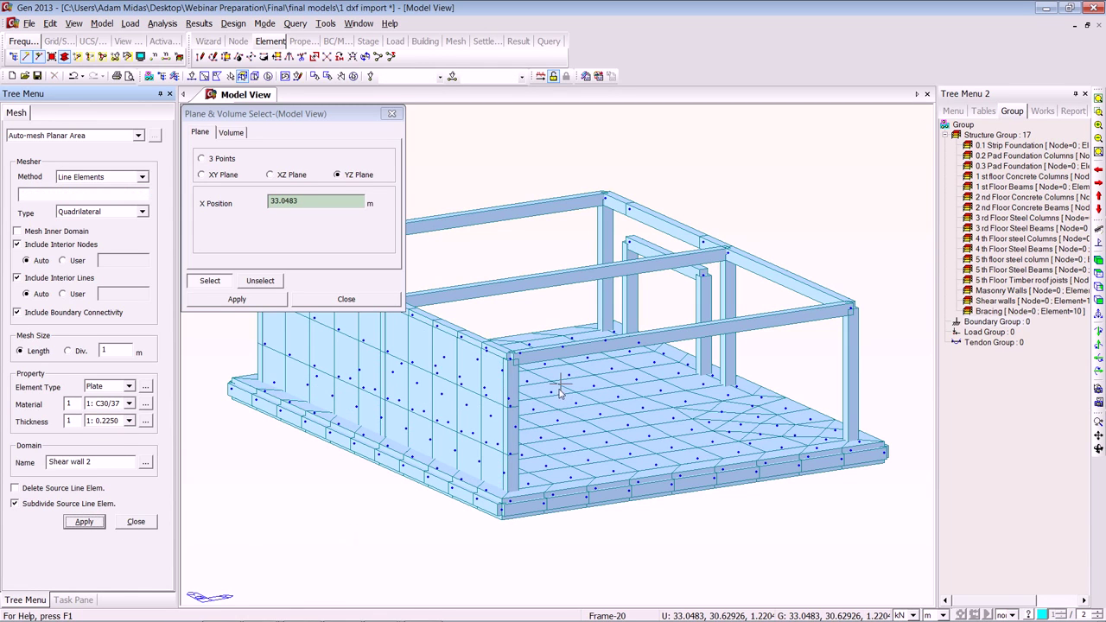
{"action": "left_click", "coordinate": [852, 308]}
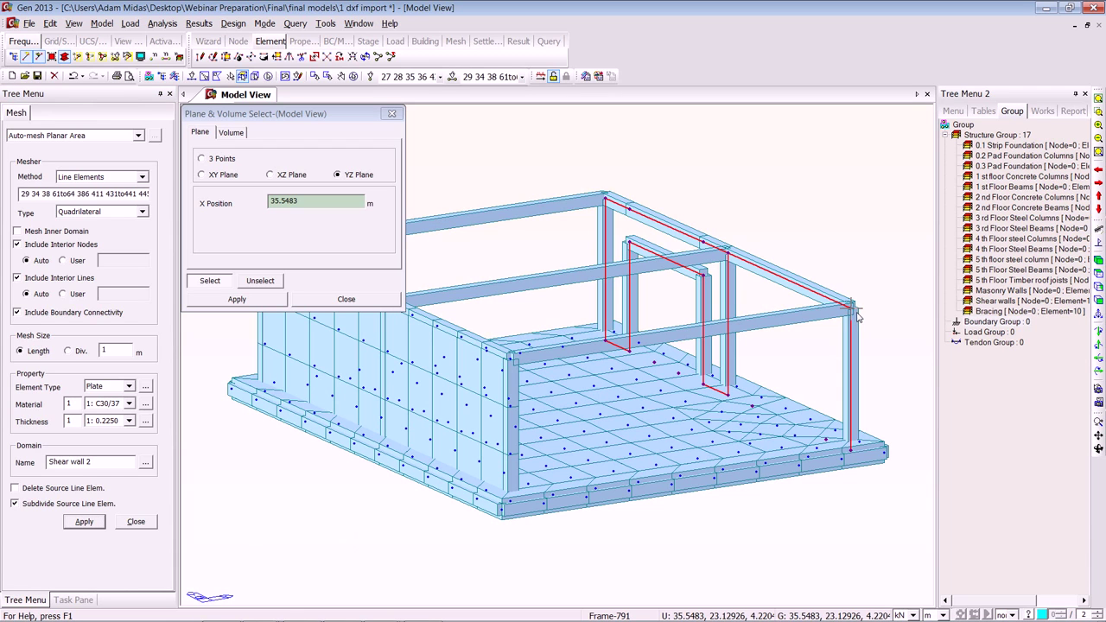
{"action": "left_click", "coordinate": [254, 302]}
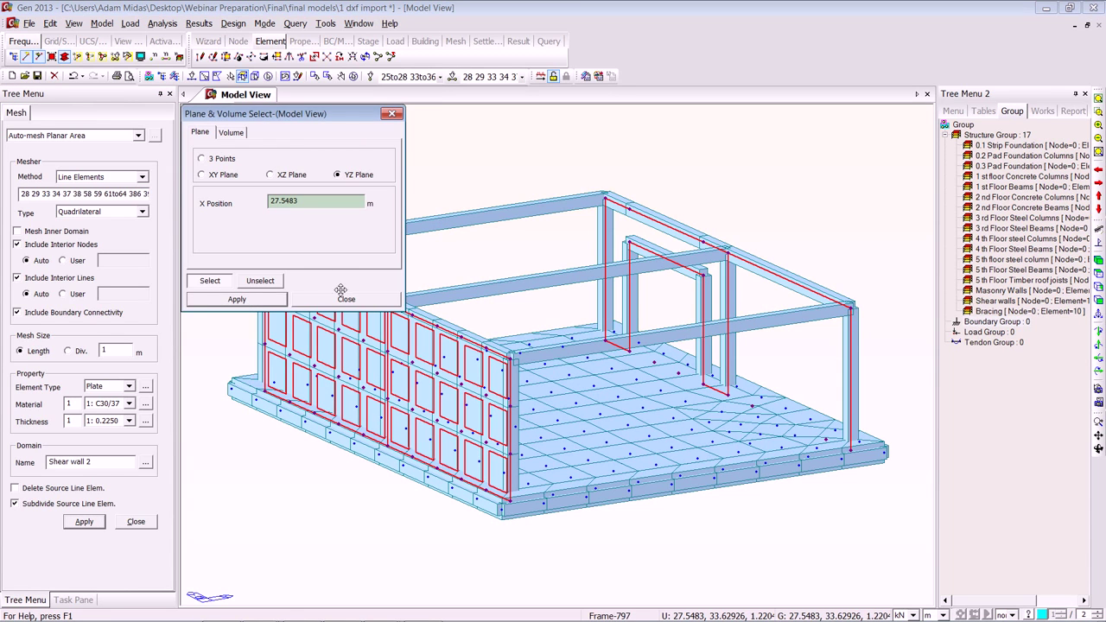
{"action": "left_click", "coordinate": [631, 297]}
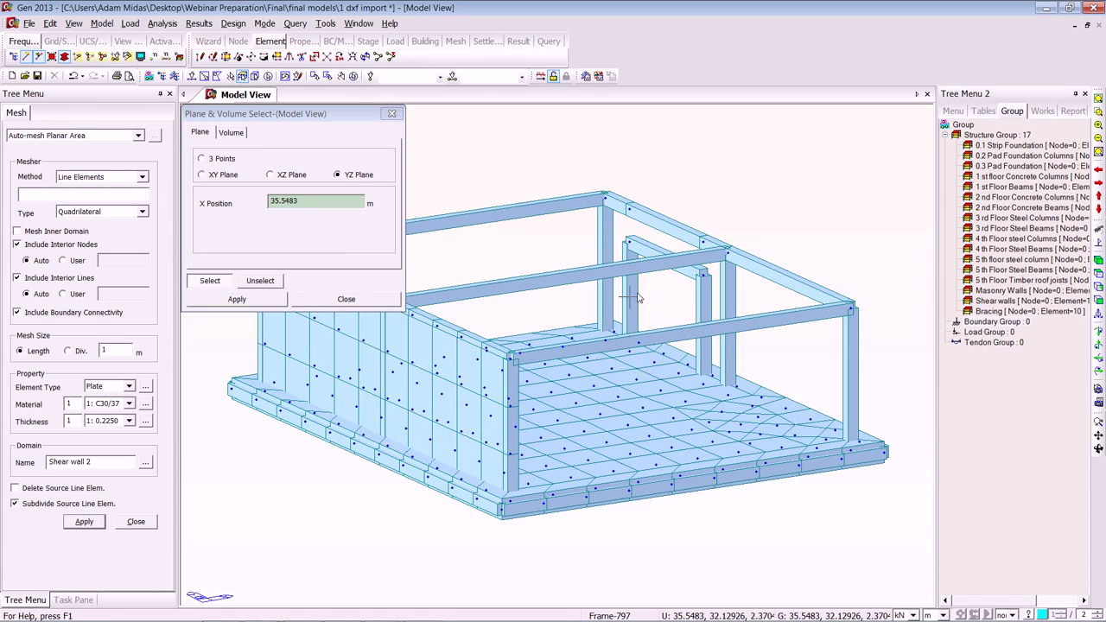
{"action": "left_click", "coordinate": [851, 308]}
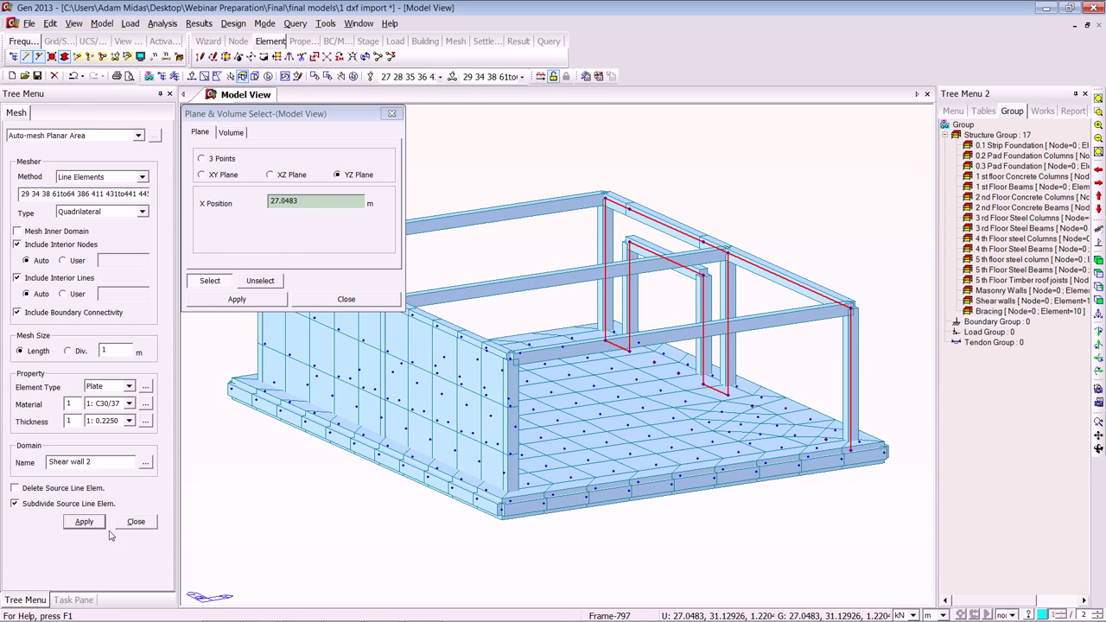
{"action": "left_click", "coordinate": [84, 521]}
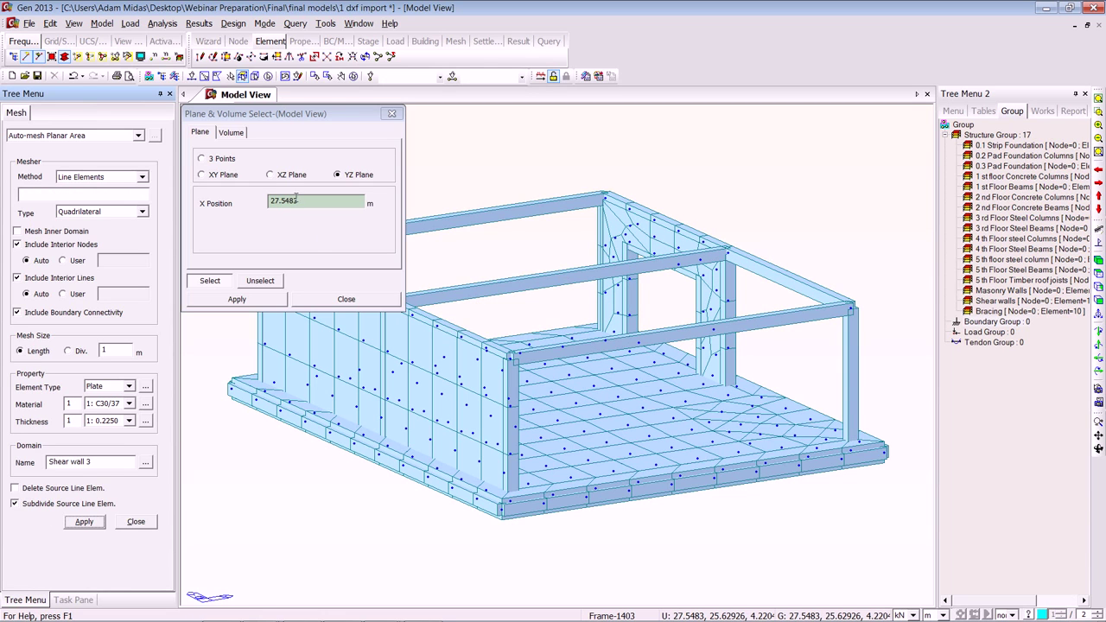
- Auto-mesh the two outer core walls lying in XZ planes as domains Shear wall 3 and Shear wall 4, and finish plane selection
{"action": "left_click", "coordinate": [271, 176]}
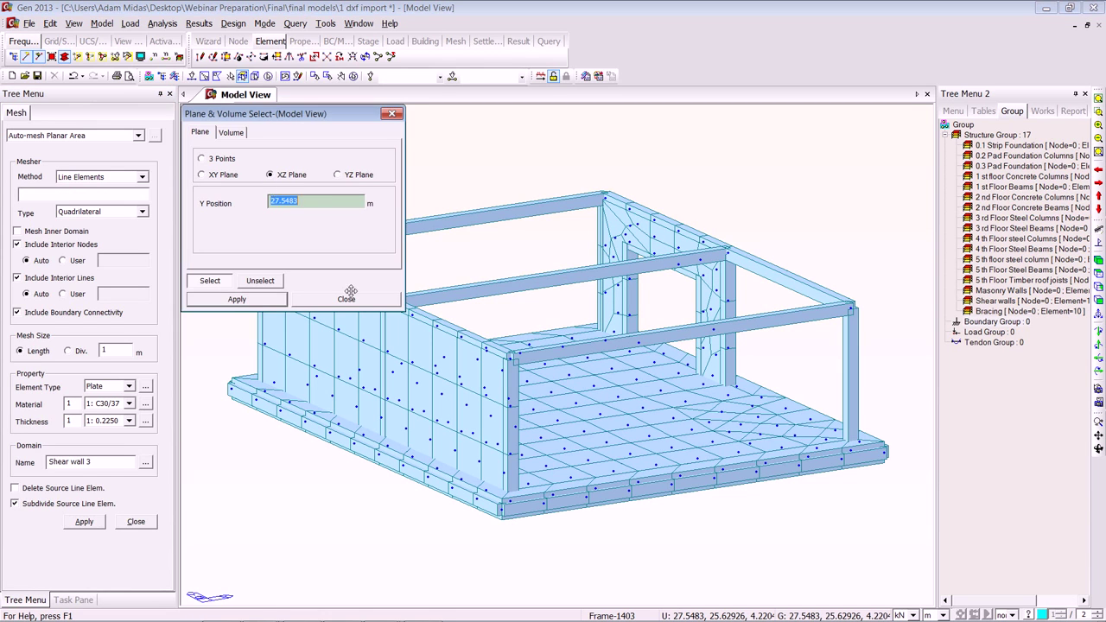
{"action": "left_click", "coordinate": [513, 356]}
{"action": "left_click", "coordinate": [83, 522]}
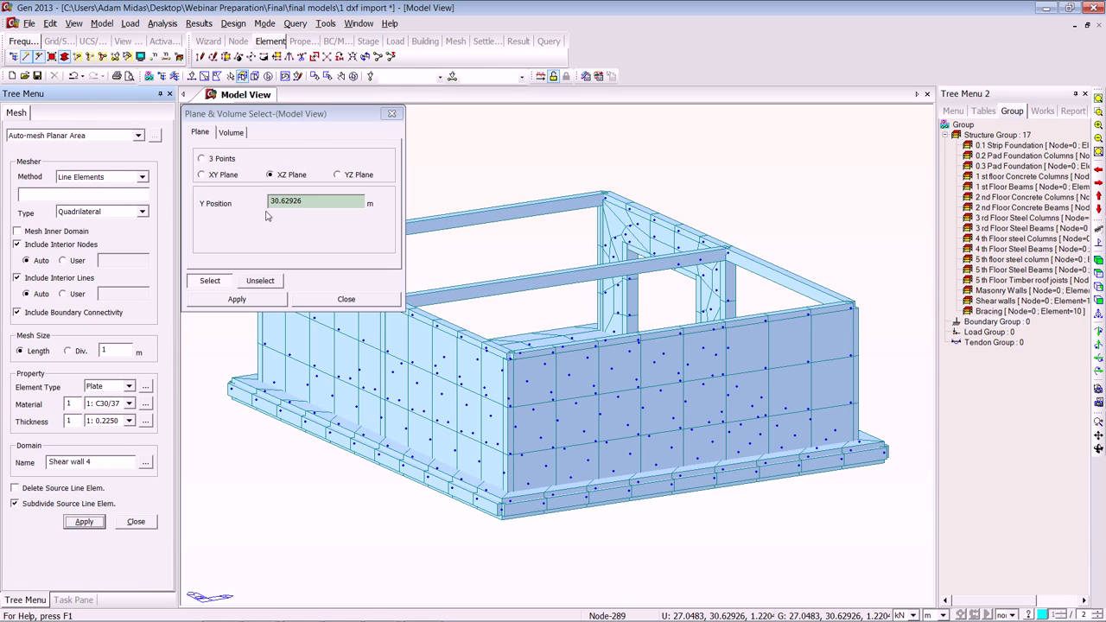
{"action": "left_click_drag", "start_coordinate": [286, 111], "coordinate": [625, 112]}
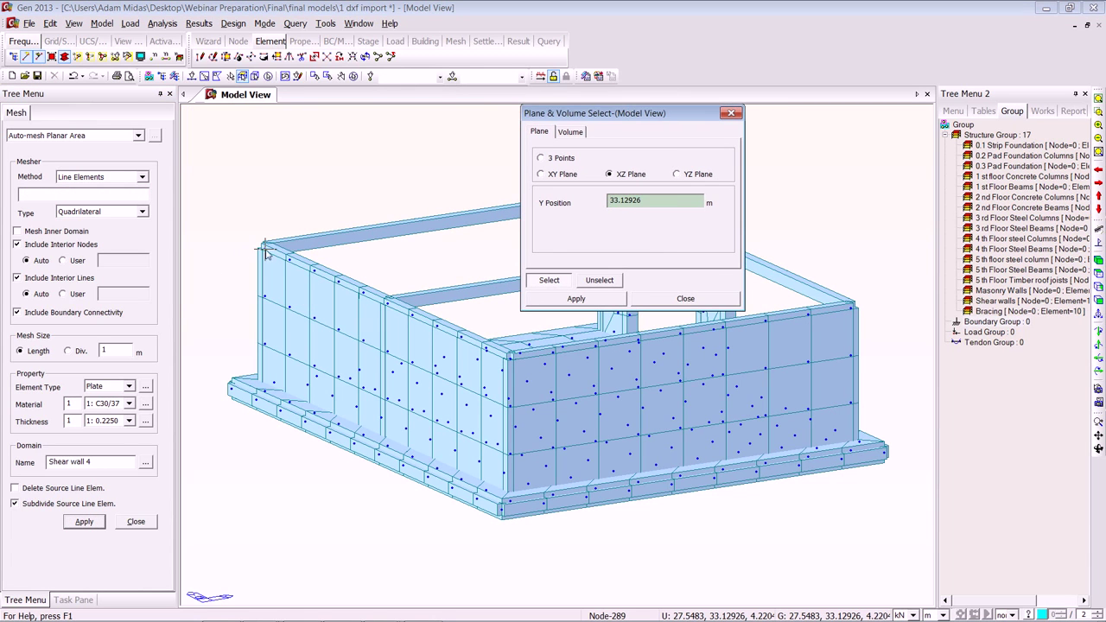
{"action": "left_click", "coordinate": [266, 250]}
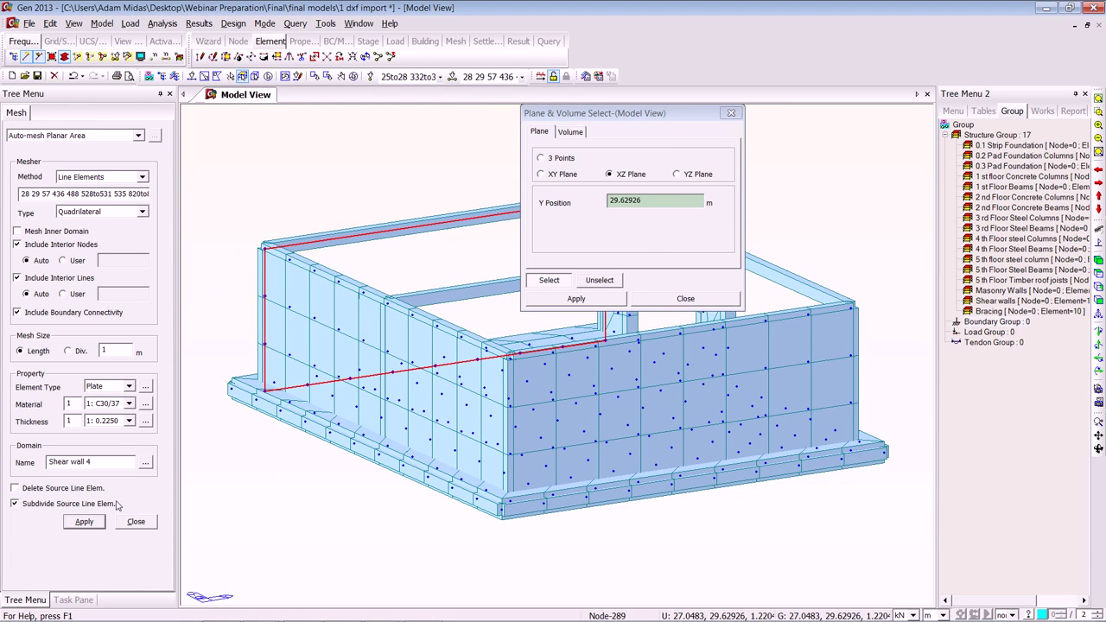
{"action": "left_click", "coordinate": [84, 522]}
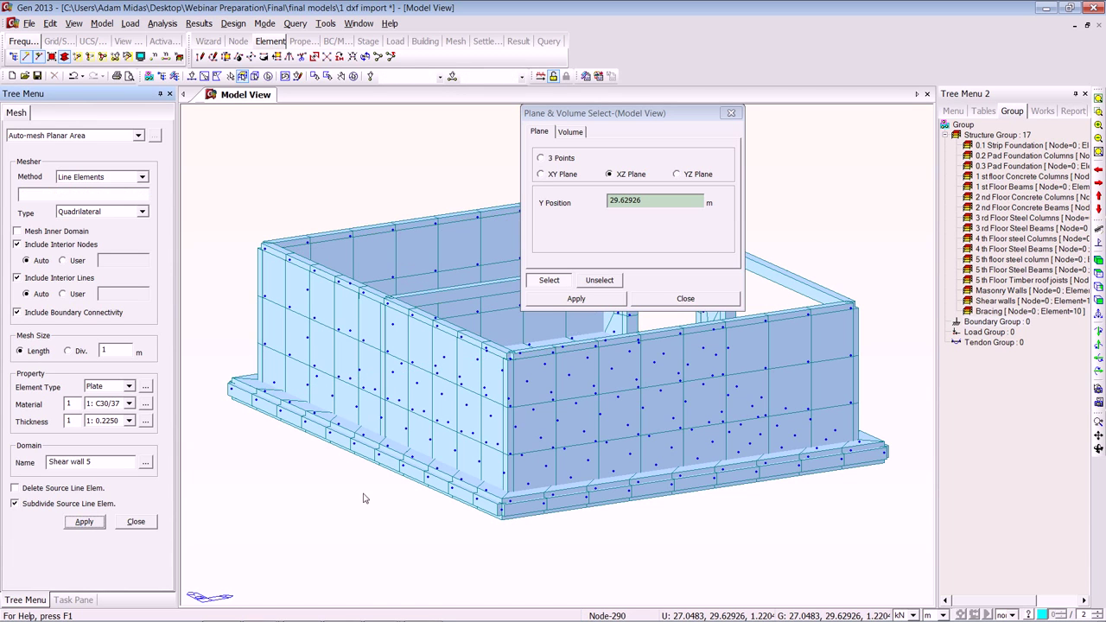
{"action": "left_click", "coordinate": [675, 304]}
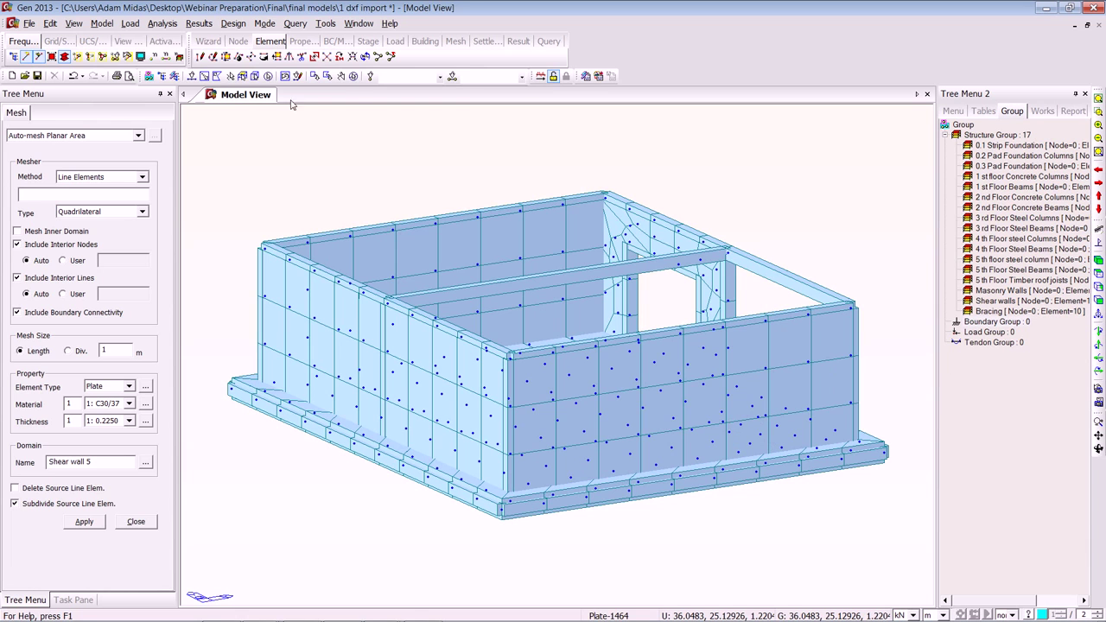
- Reactivate the whole model, isolate the XY plane at the top of the perimeter retaining walls, and show it in top view
{"action": "left_click", "coordinate": [102, 57]}
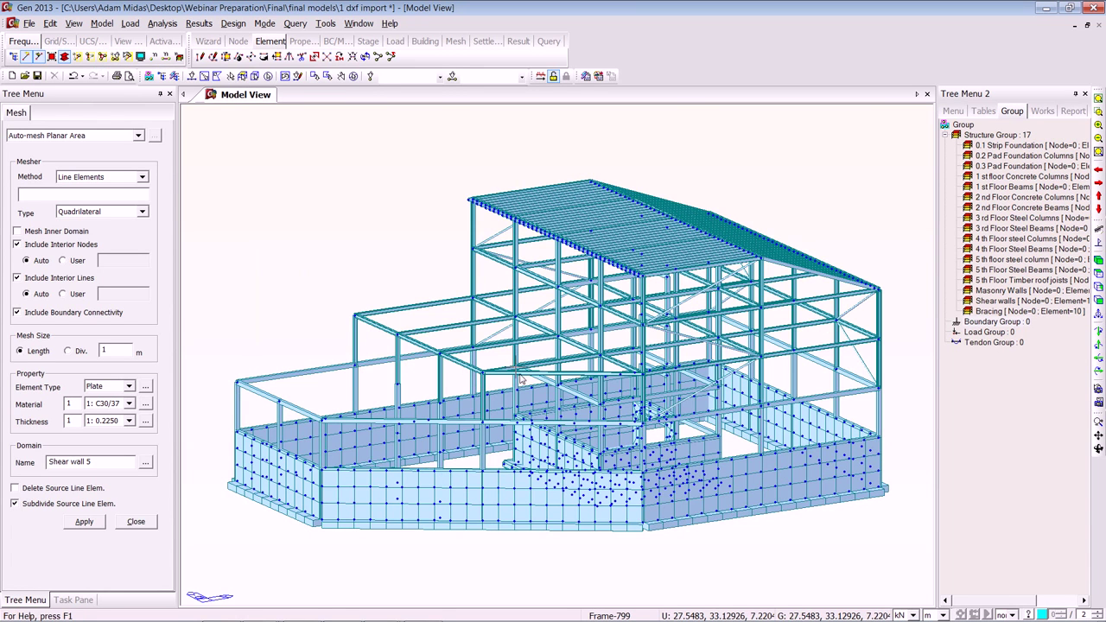
{"action": "left_click", "coordinate": [243, 76]}
{"action": "left_click", "coordinate": [201, 174]}
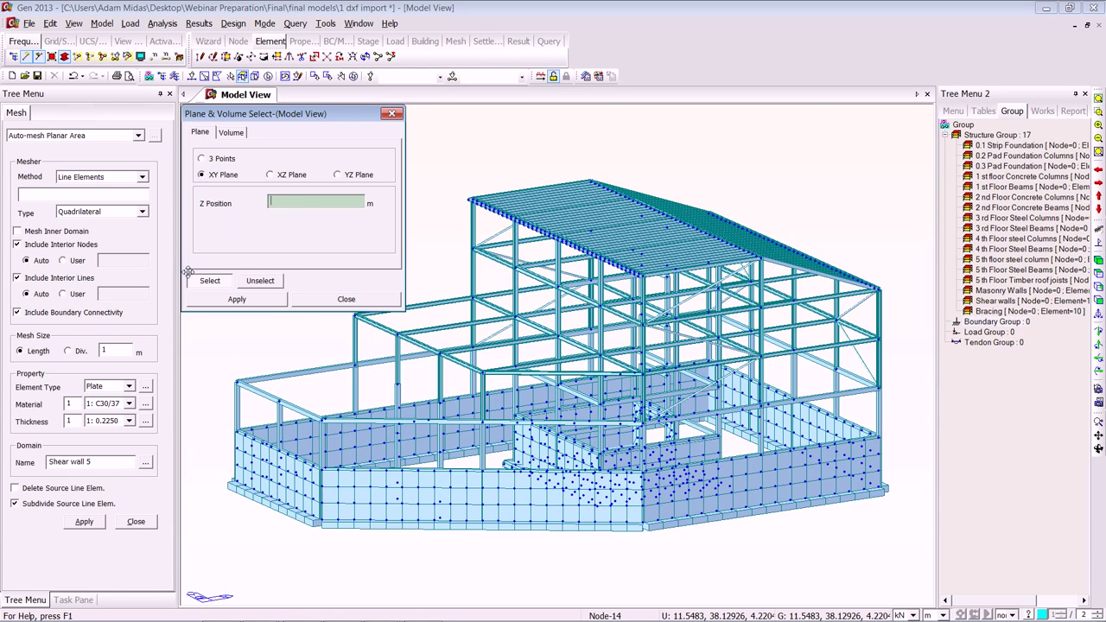
{"action": "left_click", "coordinate": [233, 434]}
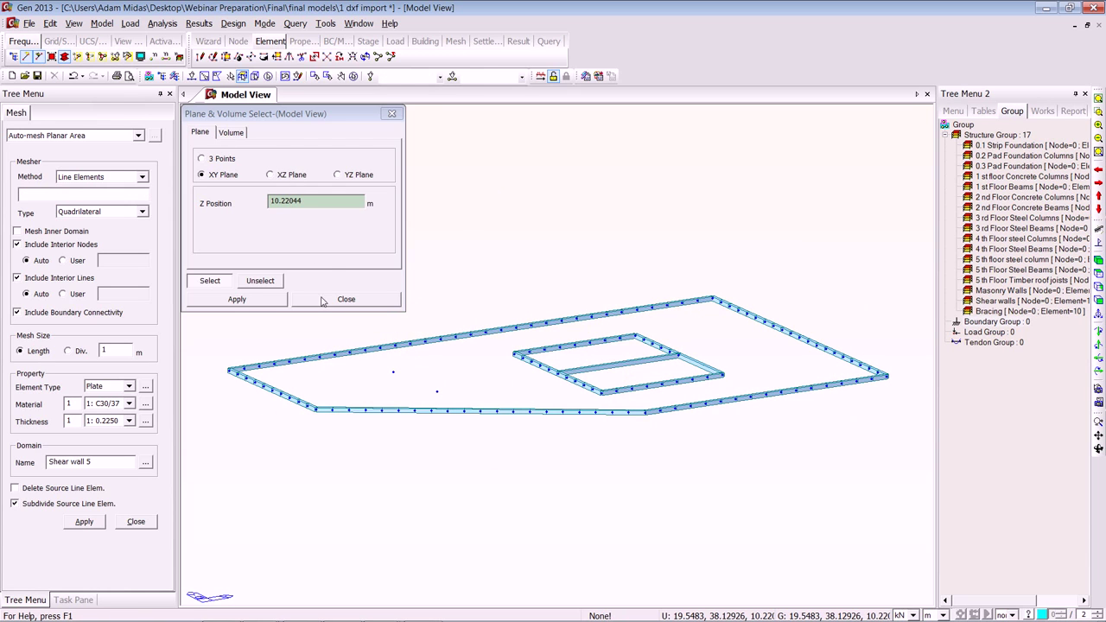
{"action": "left_click", "coordinate": [327, 299]}
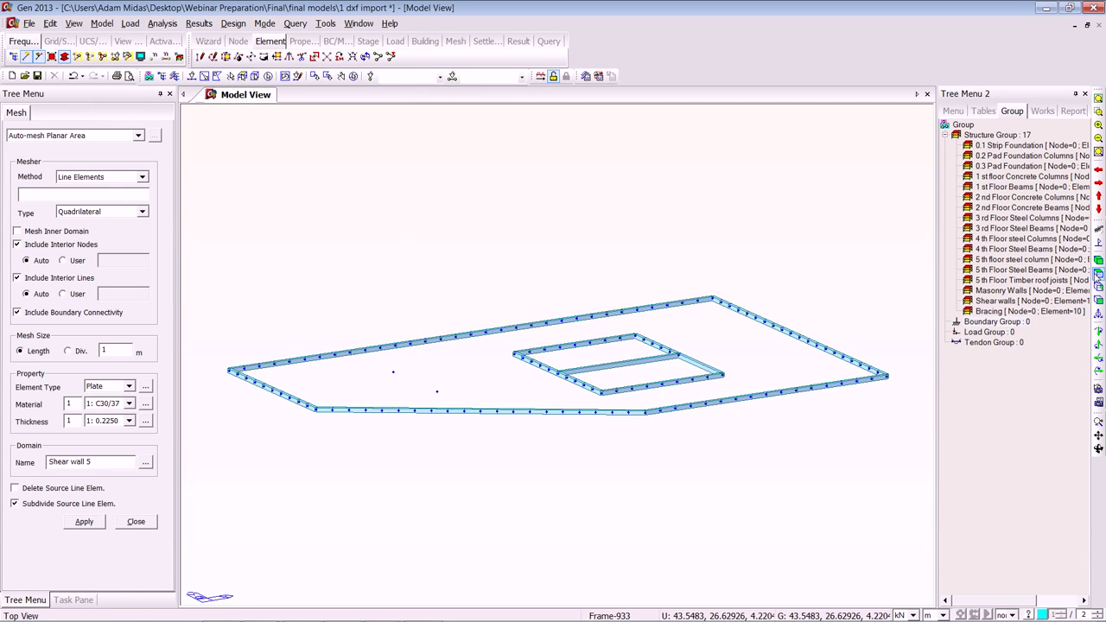
{"action": "key", "text": "ctrl+t"}
- Auto-mesh the whole isolated floor as domain Slab 1 with thickness 0.2000
{"action": "left_click", "coordinate": [100, 463]}
{"action": "type", "text": "Slab 1"}
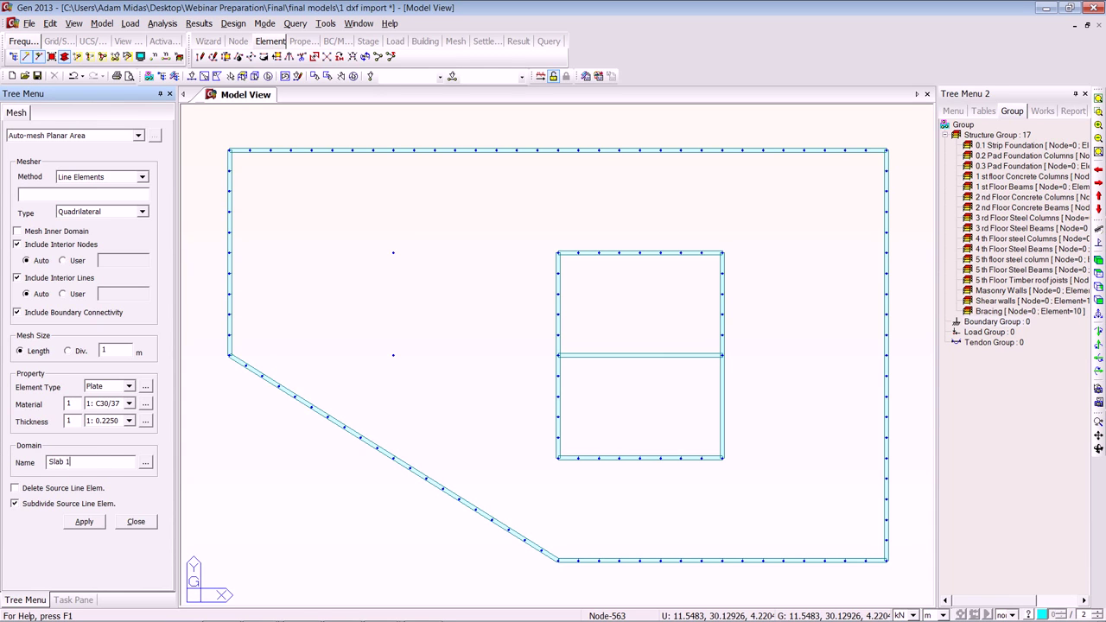
{"action": "left_click", "coordinate": [129, 422]}
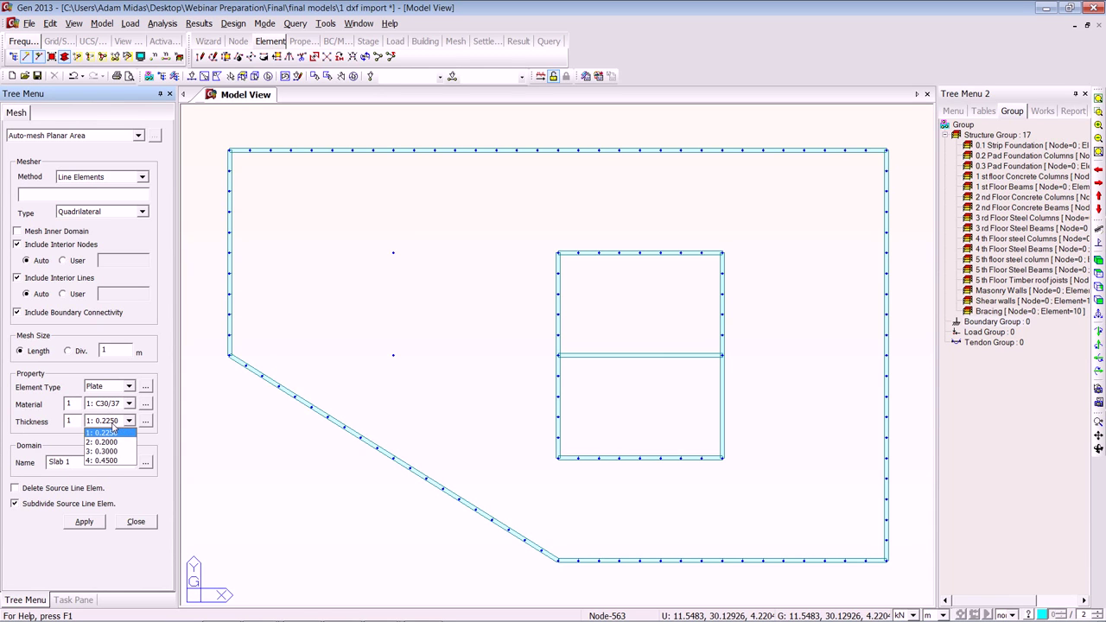
{"action": "left_click", "coordinate": [111, 442]}
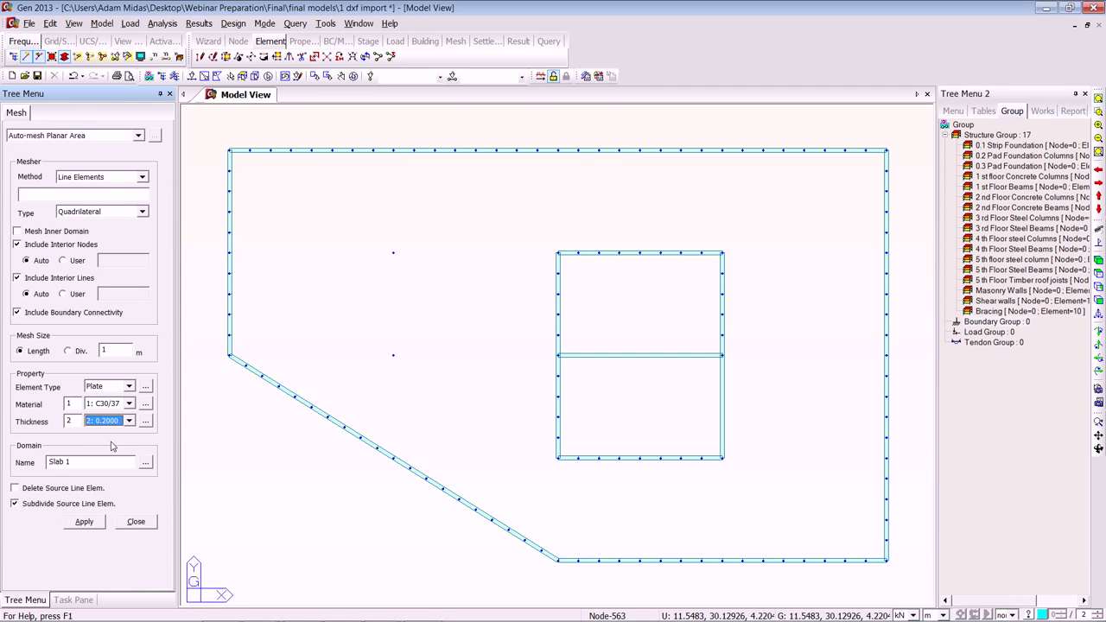
{"action": "left_click", "coordinate": [269, 76]}
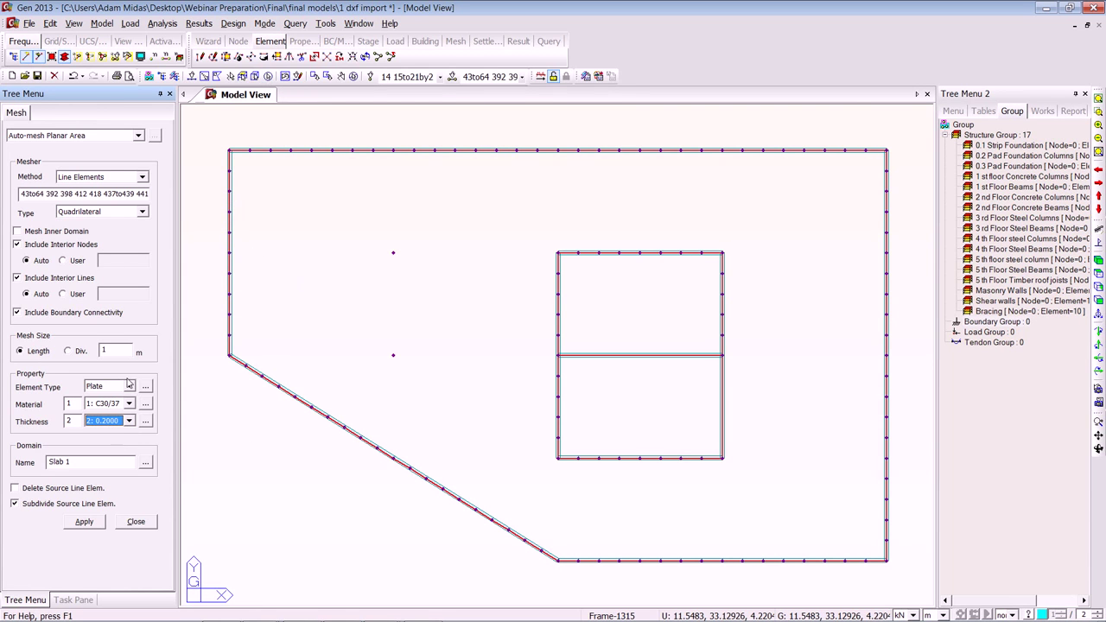
{"action": "left_click", "coordinate": [83, 522]}
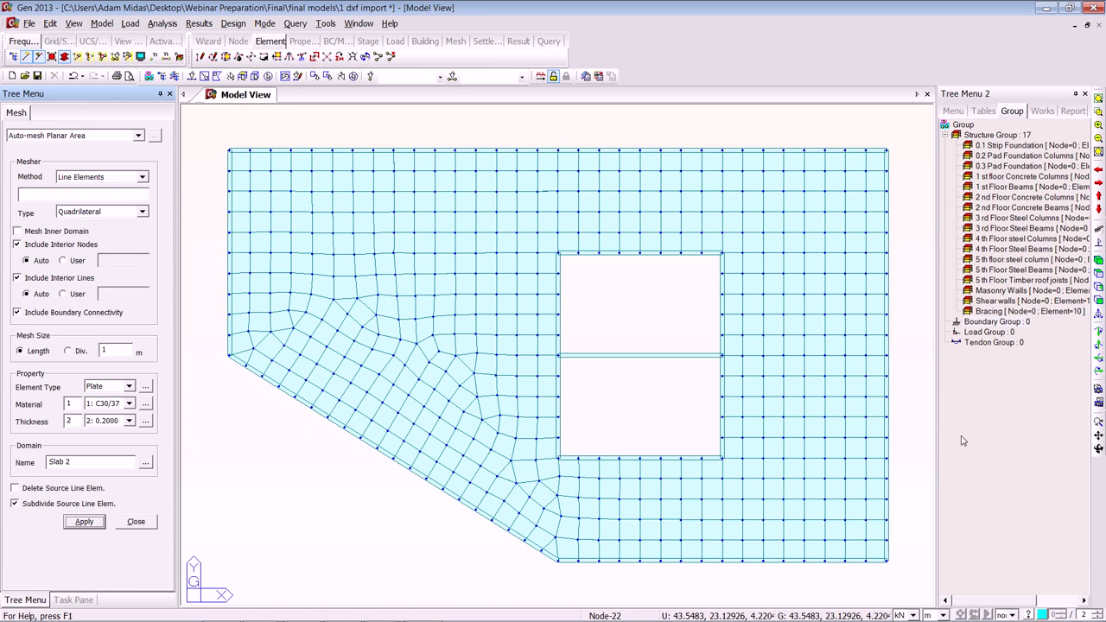
- Show the entire model in isometric view and exit without saving the changes to 1 dxf import
{"action": "left_click", "coordinate": [102, 56]}
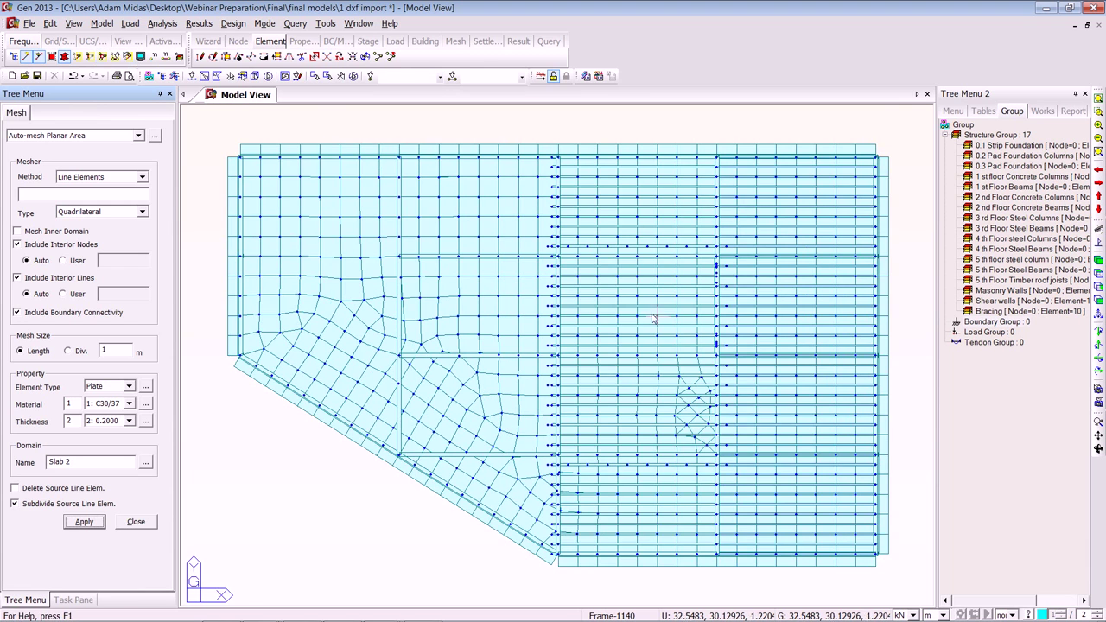
{"action": "left_click", "coordinate": [1098, 259]}
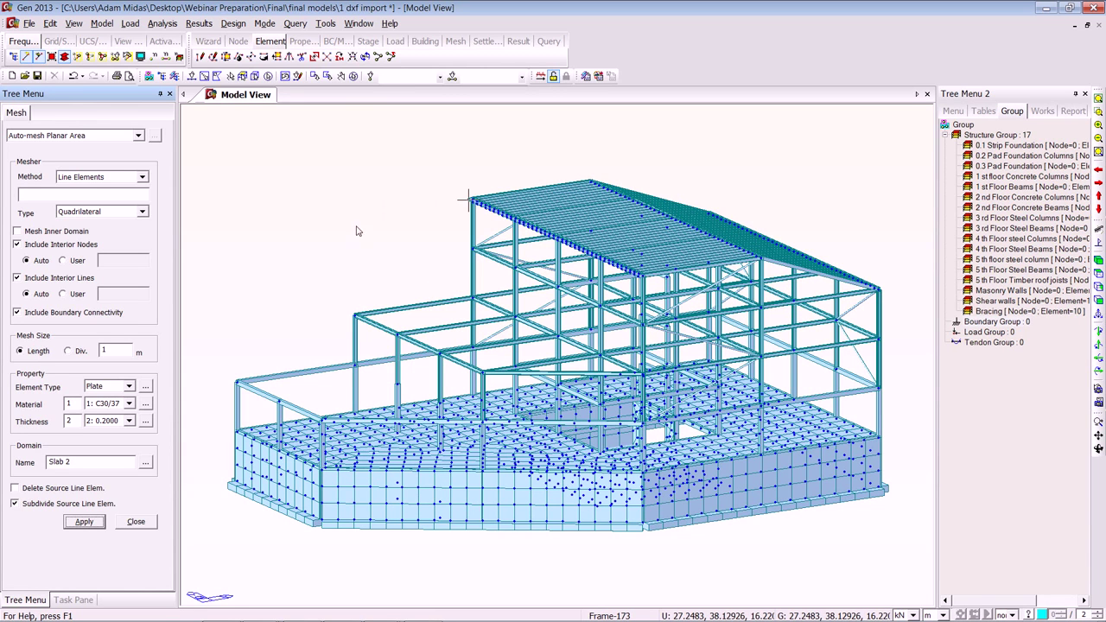
{"action": "left_click", "coordinate": [1092, 9]}
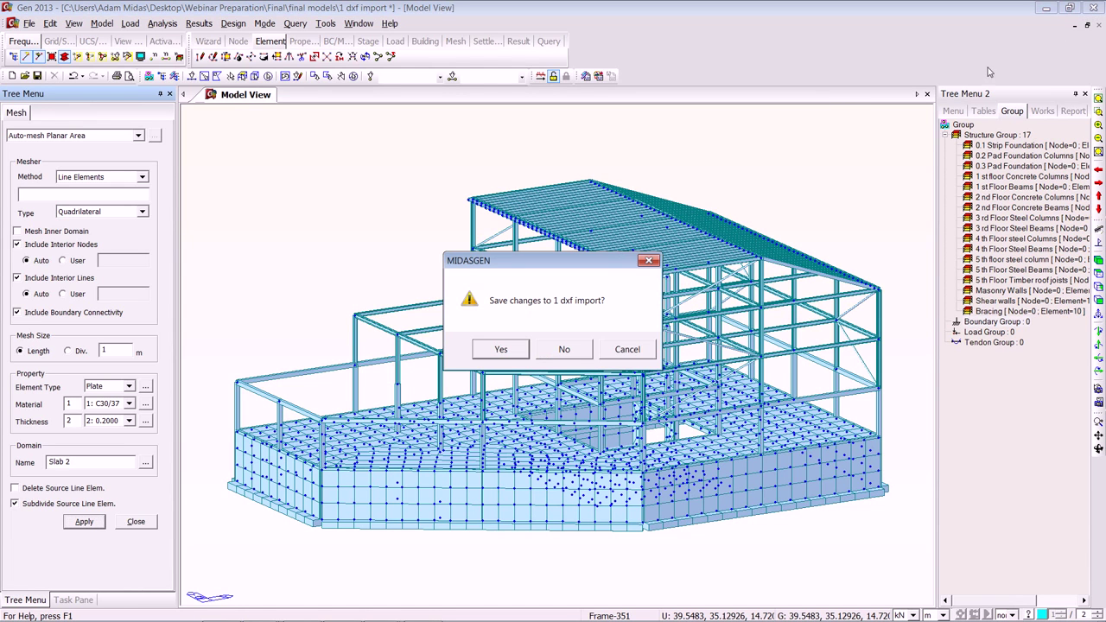
{"action": "left_click", "coordinate": [553, 353]}
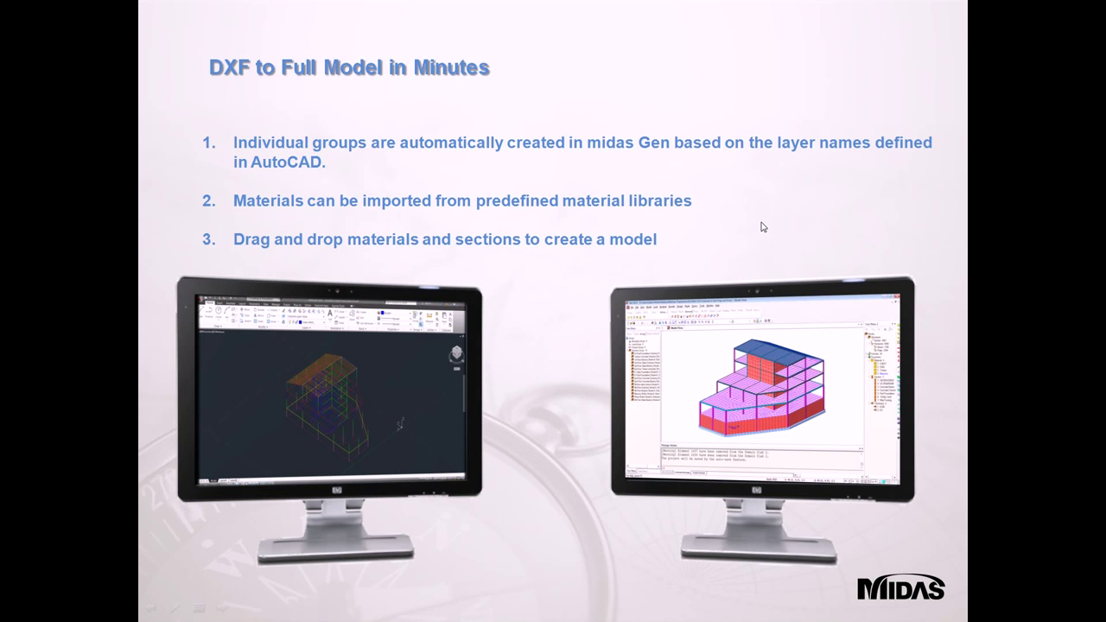
{"action": "left_click", "coordinate": [847, 217]}
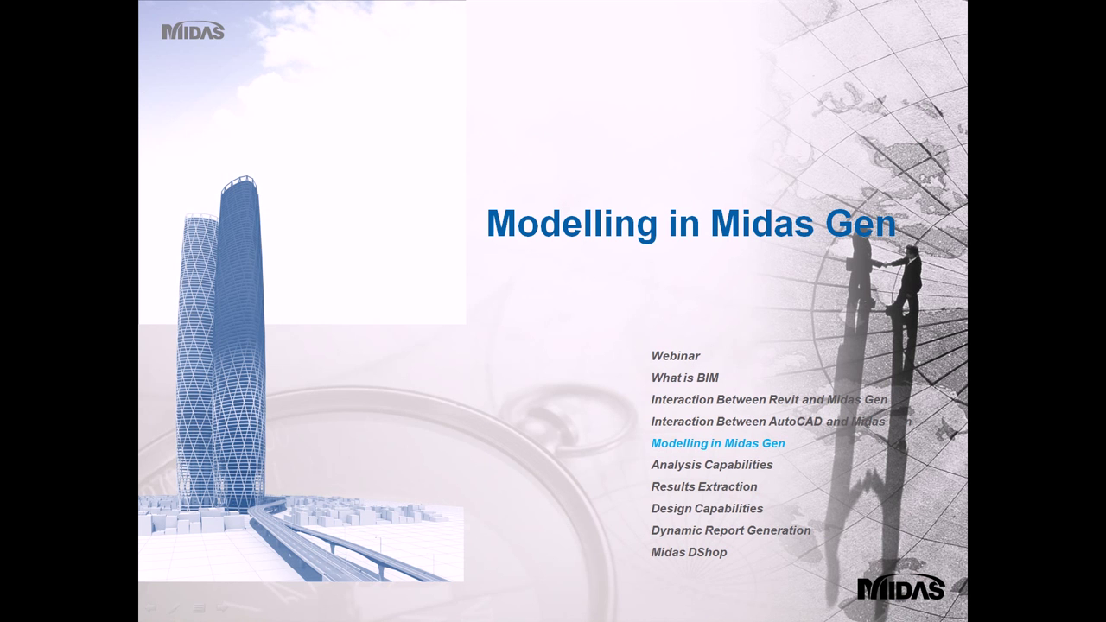
{"action": "key", "text": "Right"}
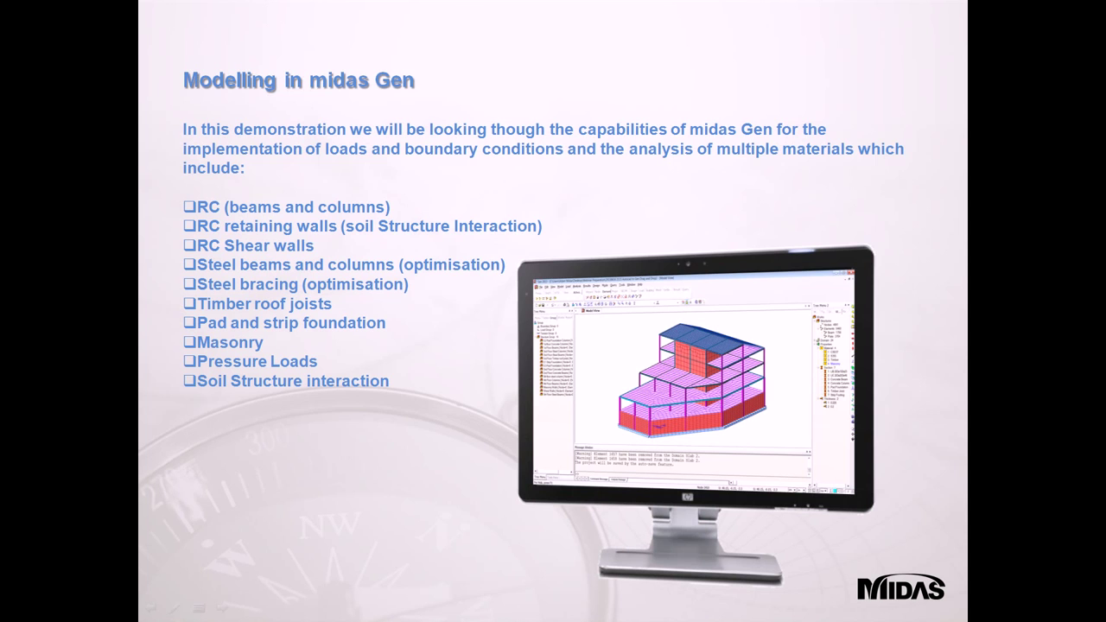
- Switch to the midas Gen window with the 2 load definition model and display its group list
{"action": "key", "text": "alt+Tab"}
{"action": "key", "text": "Tab"}
{"action": "key", "text": "Tab"}
{"action": "key", "text": "Tab"}
{"action": "key", "text": "Tab"}
{"action": "key", "text": "Tab"}
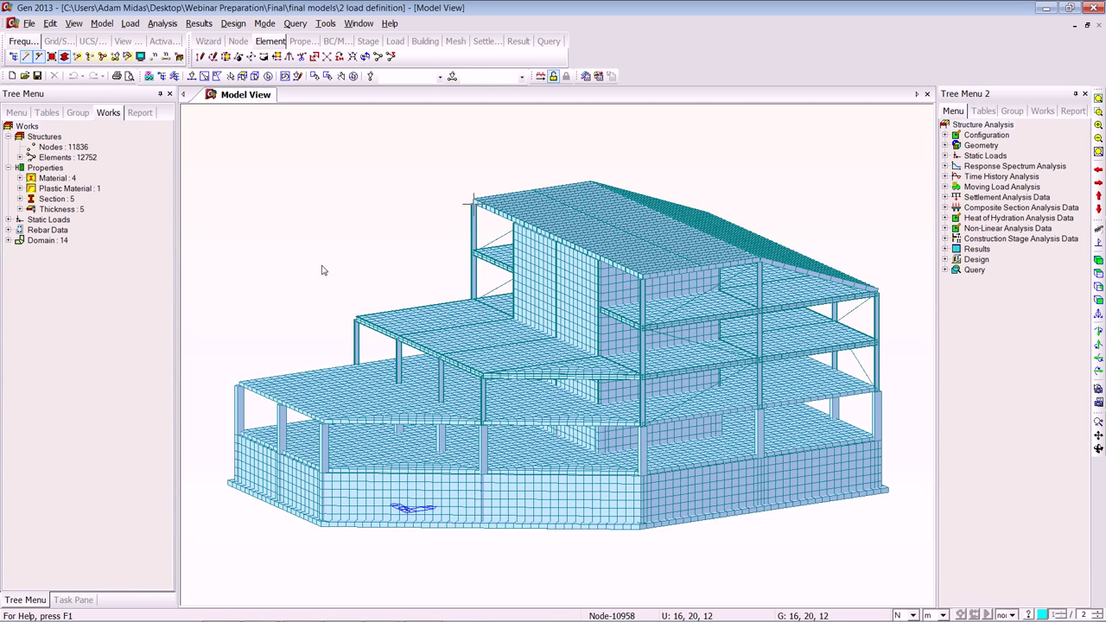
{"action": "left_click", "coordinate": [1014, 113]}
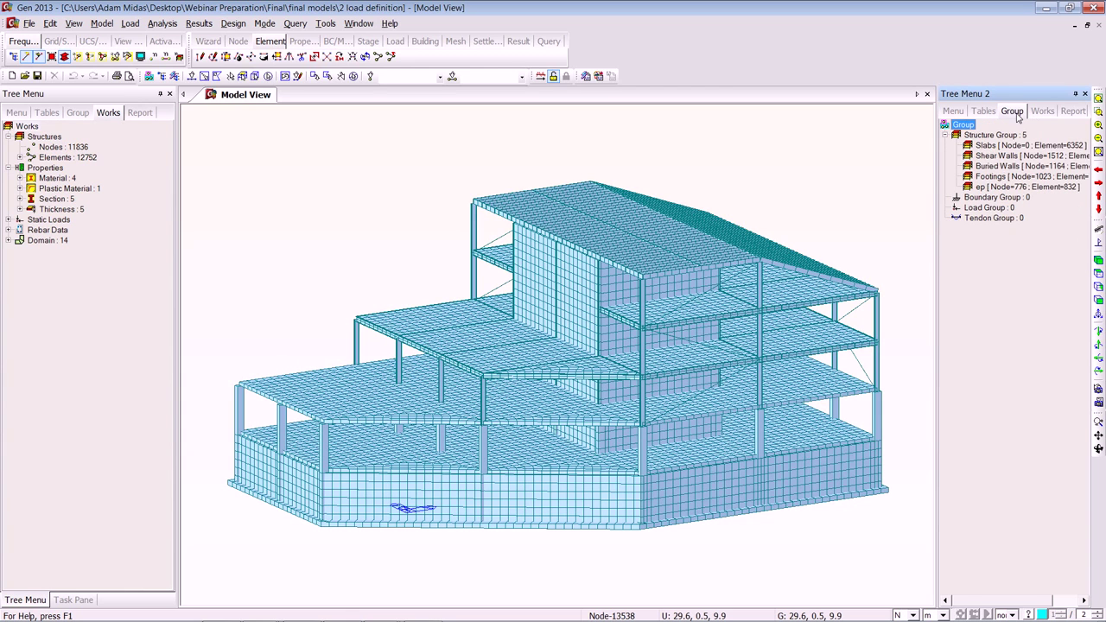
- Select the Buried Walls structure group and activate only its elements
{"action": "left_click", "coordinate": [1007, 167]}
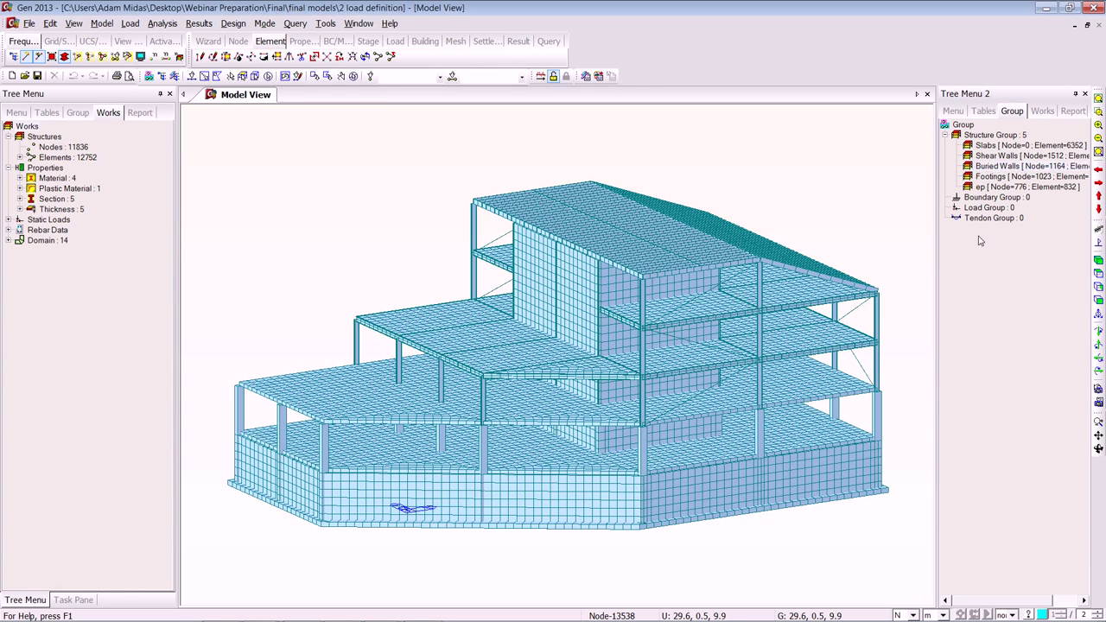
{"action": "double_click", "coordinate": [975, 167]}
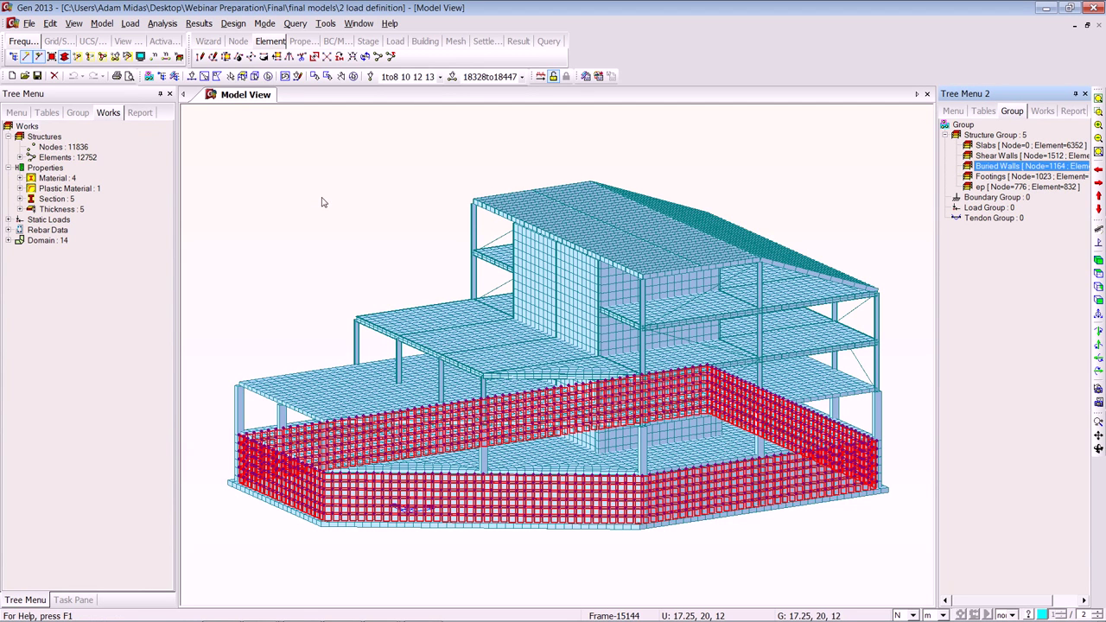
{"action": "key", "text": "F2"}
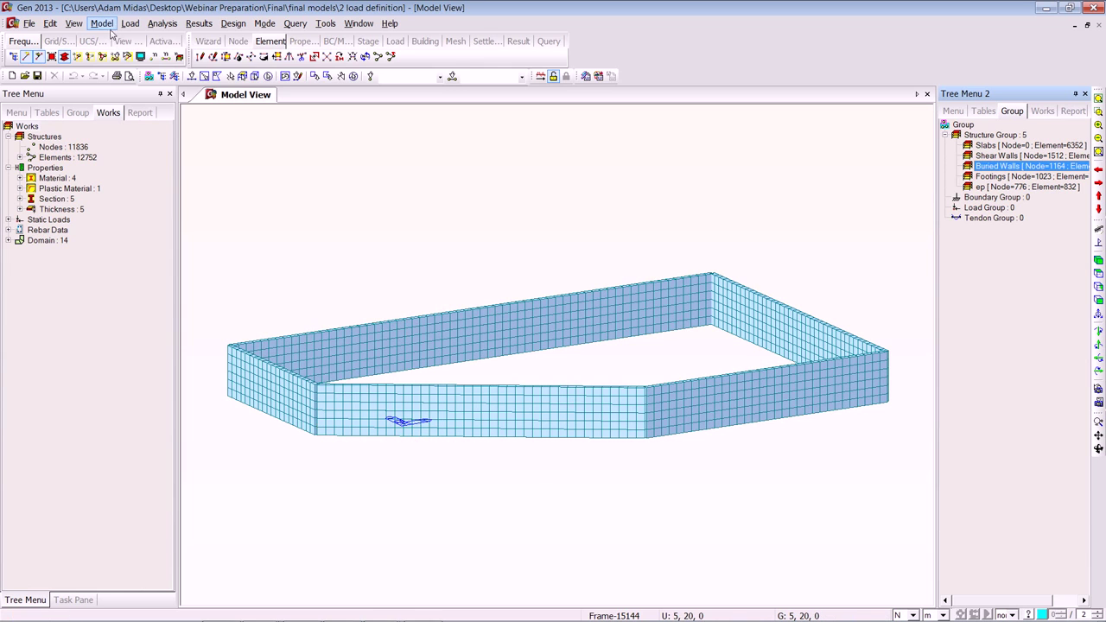
- Start a linear hydrostatic pressure load on plate elements with reference level 3 m, and switch the force unit to kN
{"action": "left_click", "coordinate": [128, 24]}
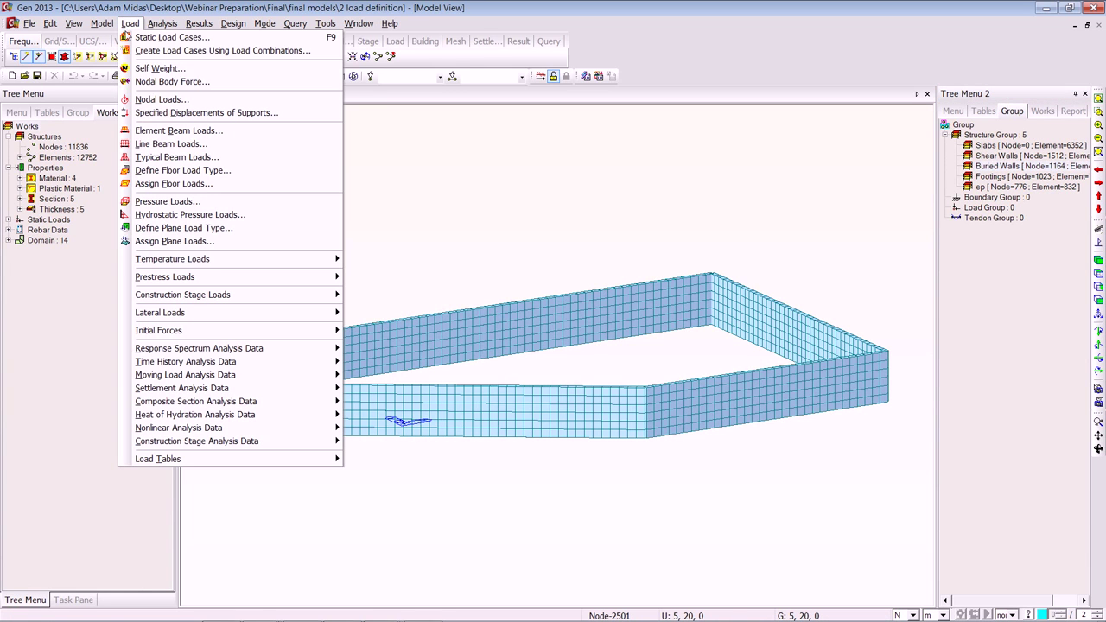
{"action": "left_click", "coordinate": [193, 217]}
{"action": "left_click_drag", "start_coordinate": [170, 314], "coordinate": [168, 474]}
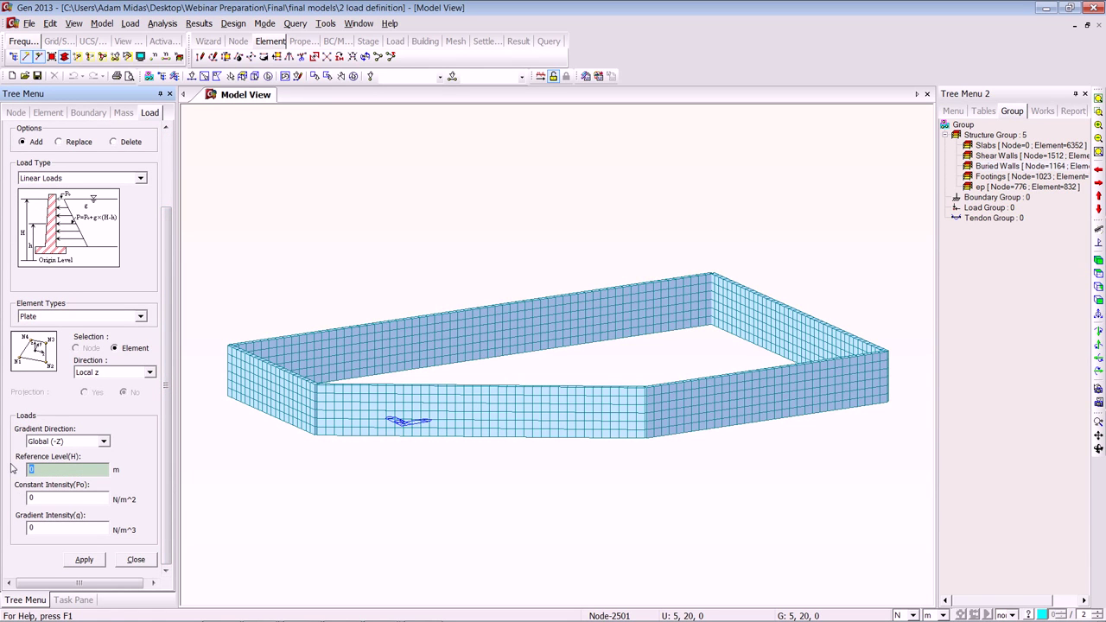
{"action": "type", "text": "3"}
{"action": "key", "text": "Tab"}
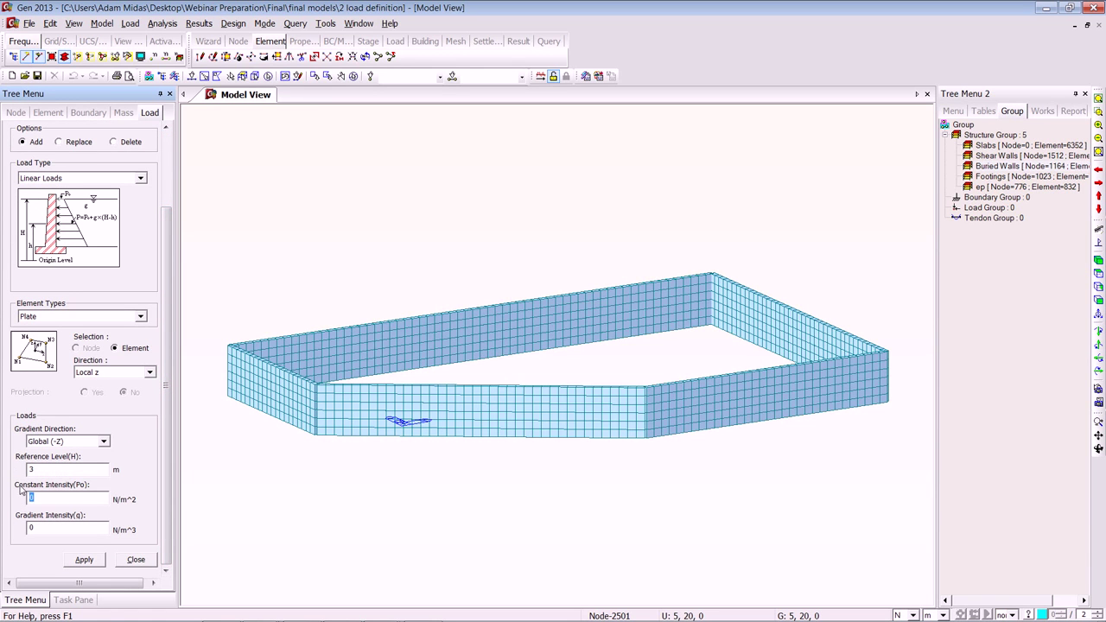
{"action": "left_click", "coordinate": [913, 615]}
{"action": "left_click", "coordinate": [899, 585]}
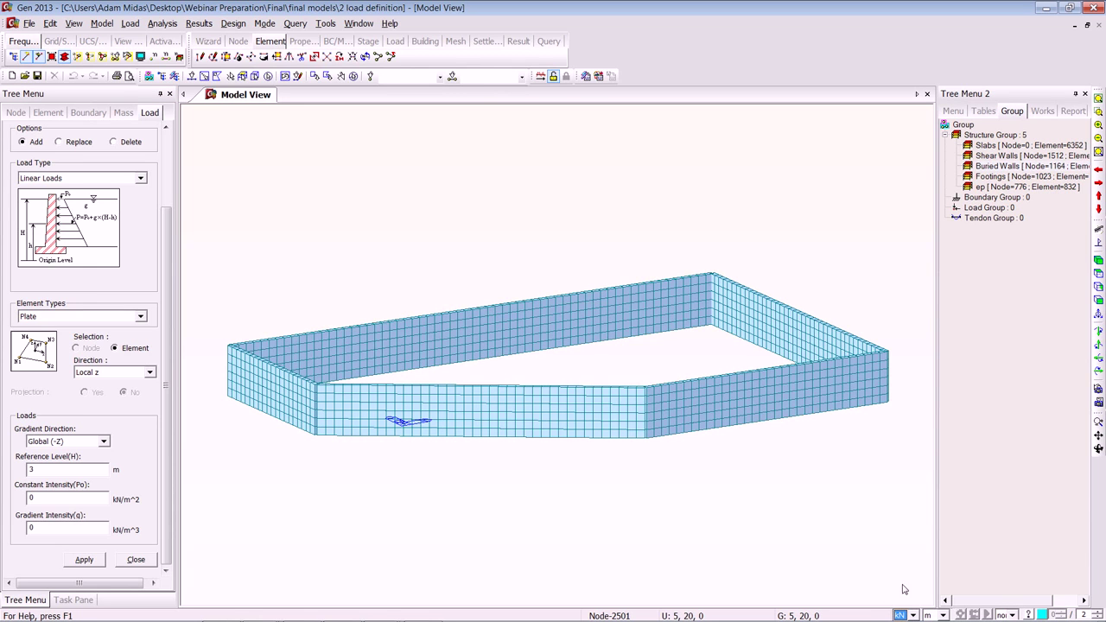
- Apply the hydrostatic load to all buried walls with constant intensity 10 kN/m^2 and gradient intensity 5 kN/m^3
{"action": "left_click", "coordinate": [51, 497]}
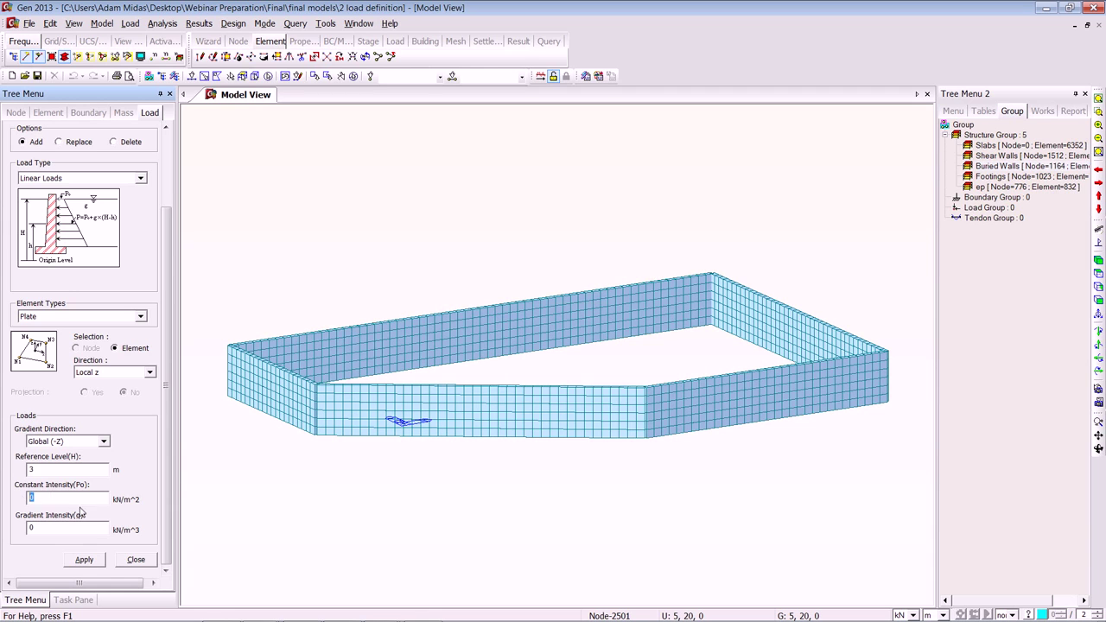
{"action": "type", "text": "10"}
{"action": "left_click", "coordinate": [268, 76]}
{"action": "left_click", "coordinate": [80, 559]}
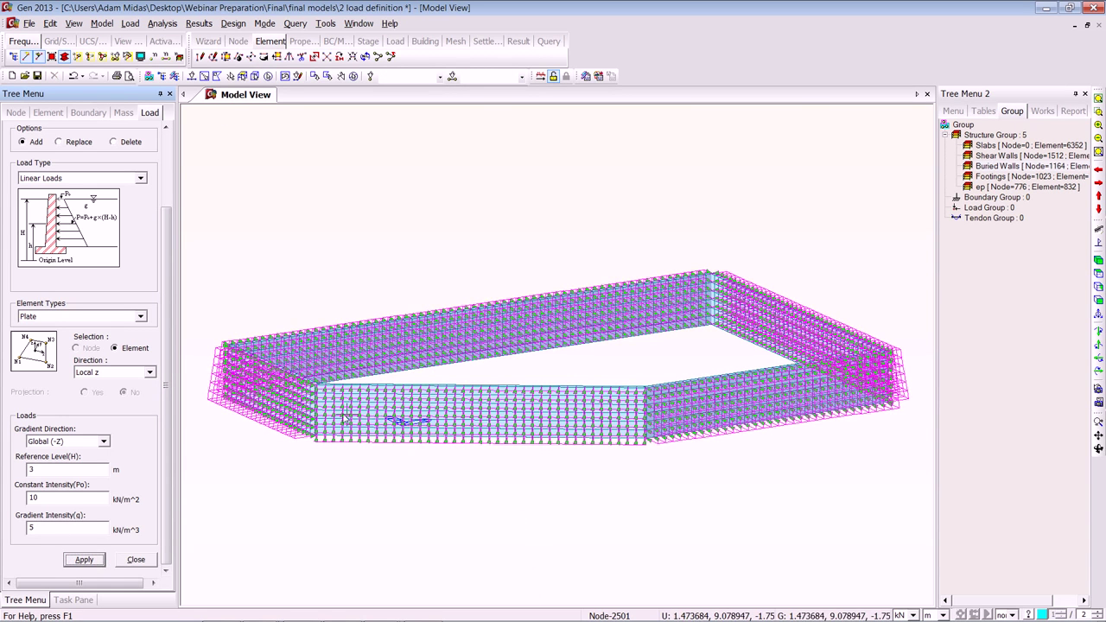
{"action": "middle_click_drag", "start_coordinate": [346, 418], "coordinate": [422, 399], "text": "ctrl"}
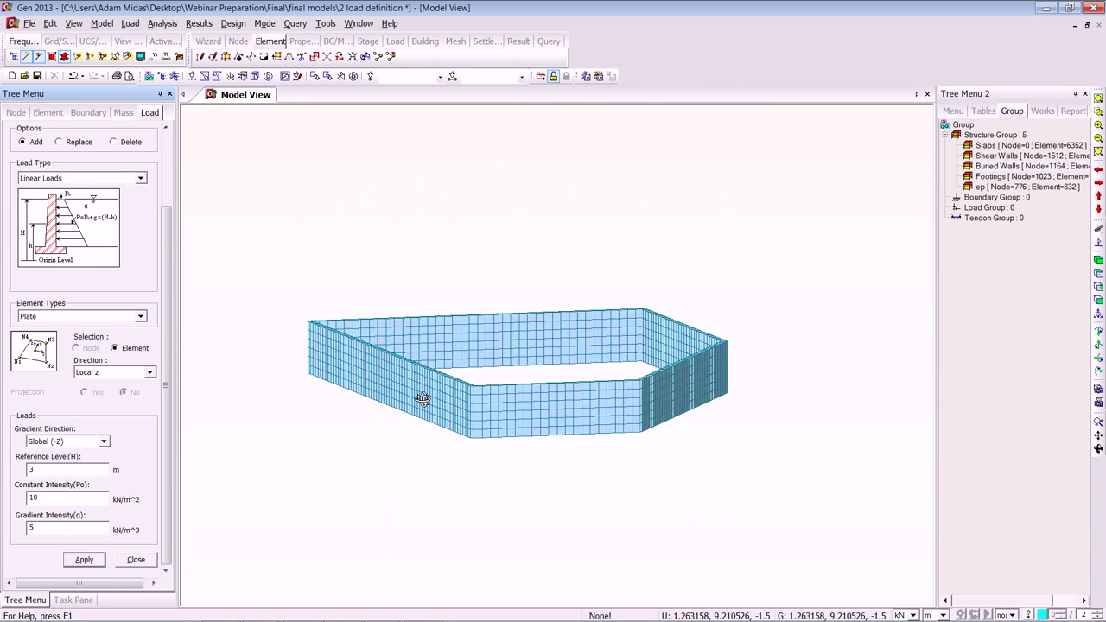
{"action": "middle_click_drag", "start_coordinate": [574, 393], "coordinate": [538, 415], "text": "ctrl"}
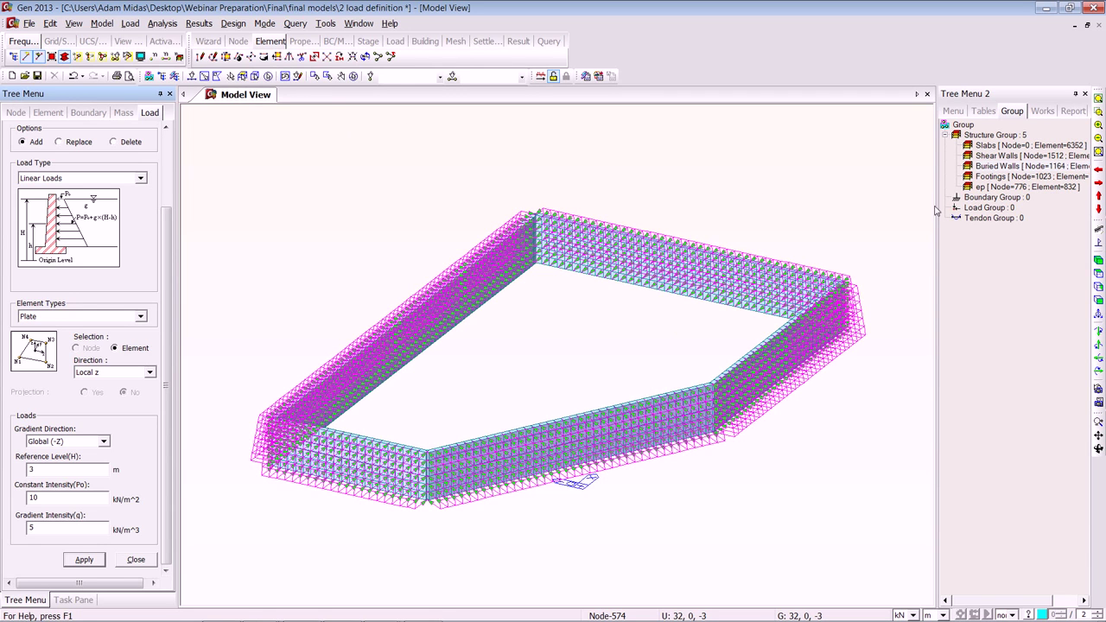
- Reactivate the whole model and select the footing elements on the XY plane at Z = -3 m
{"action": "left_click", "coordinate": [102, 56]}
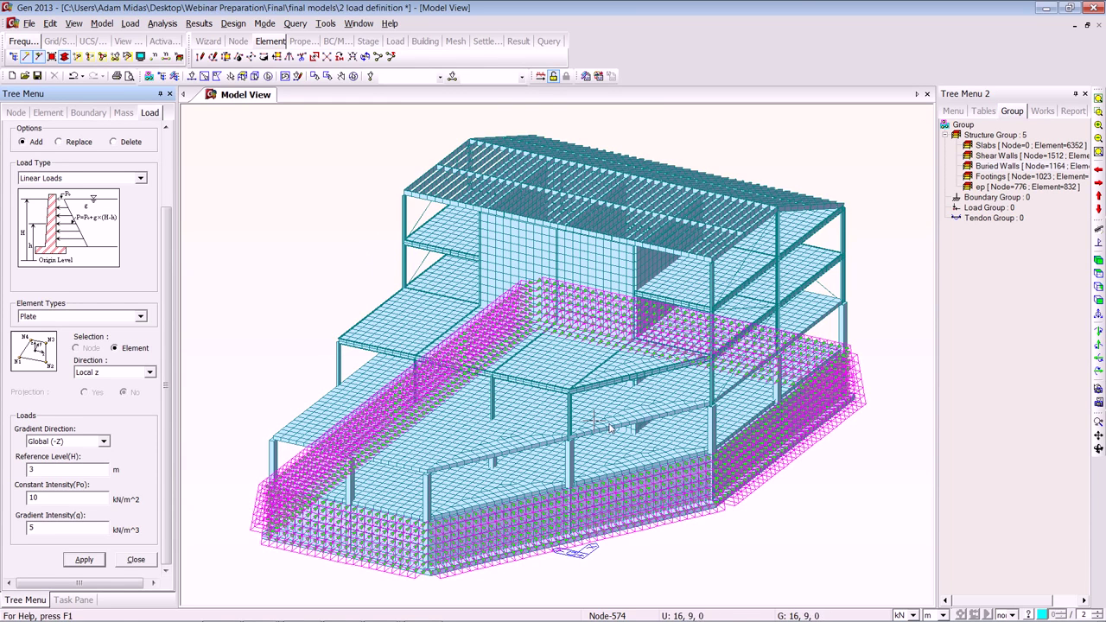
{"action": "left_click", "coordinate": [242, 76]}
{"action": "left_click", "coordinate": [202, 174]}
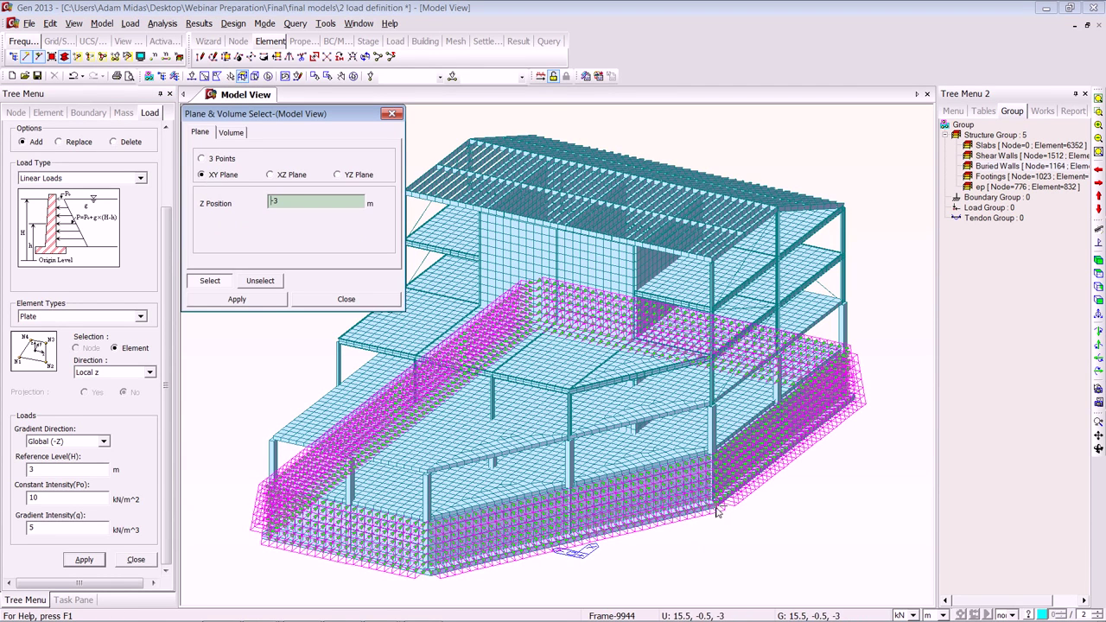
{"action": "left_click", "coordinate": [516, 344]}
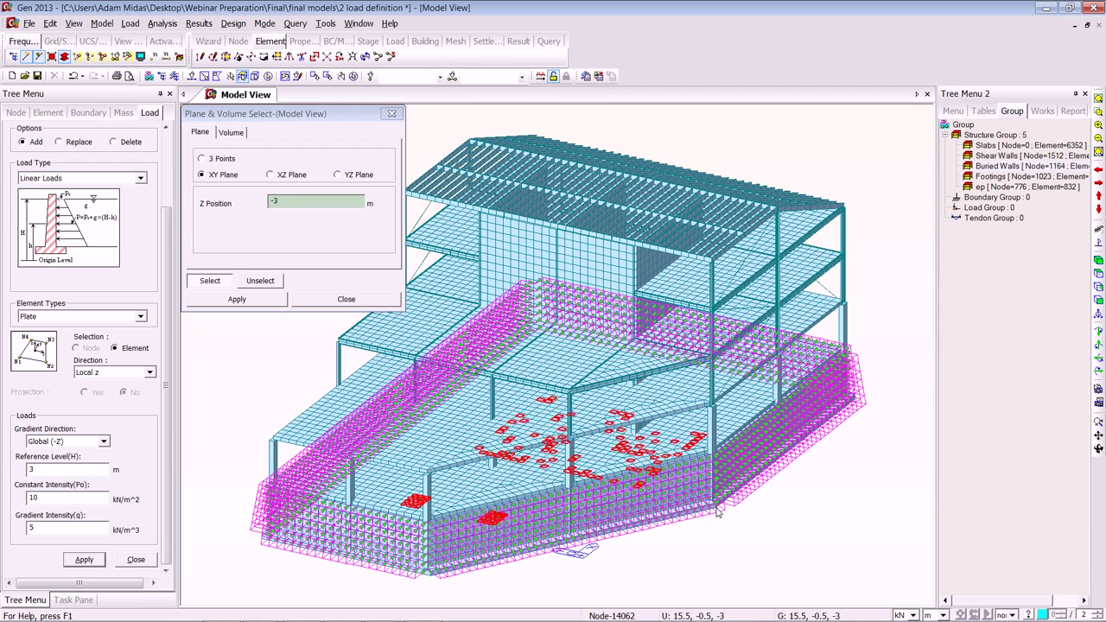
{"action": "left_click", "coordinate": [299, 298]}
- Assign linear surface spring supports to the selected footings as point springs, with Kx and Ky 100000 and Kz 0 kN/m^3
{"action": "left_click", "coordinate": [131, 23]}
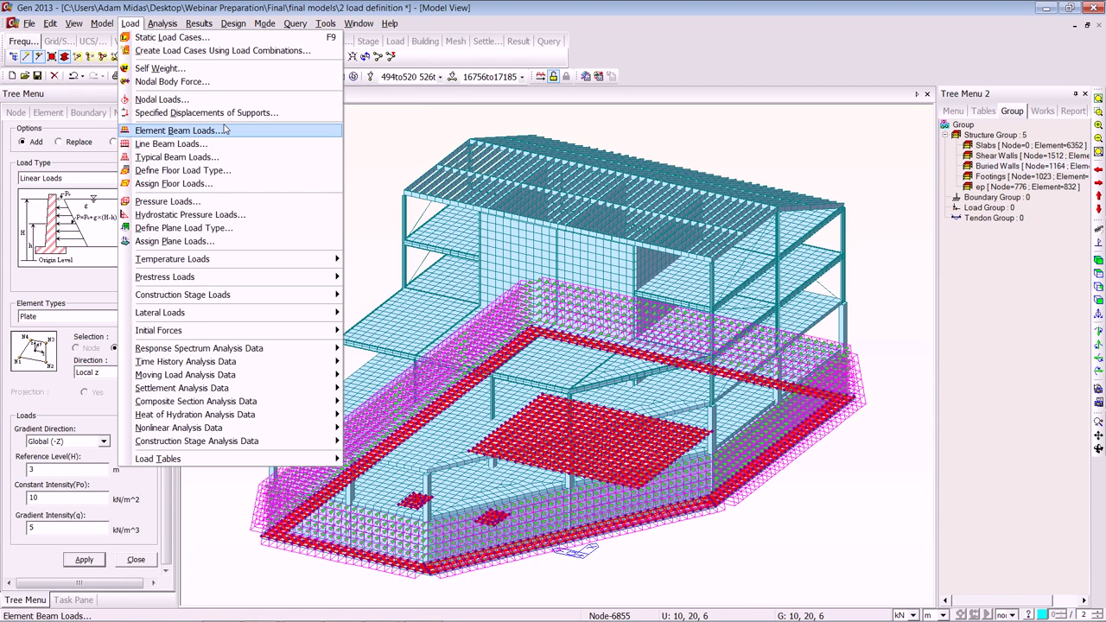
{"action": "left_click", "coordinate": [102, 24]}
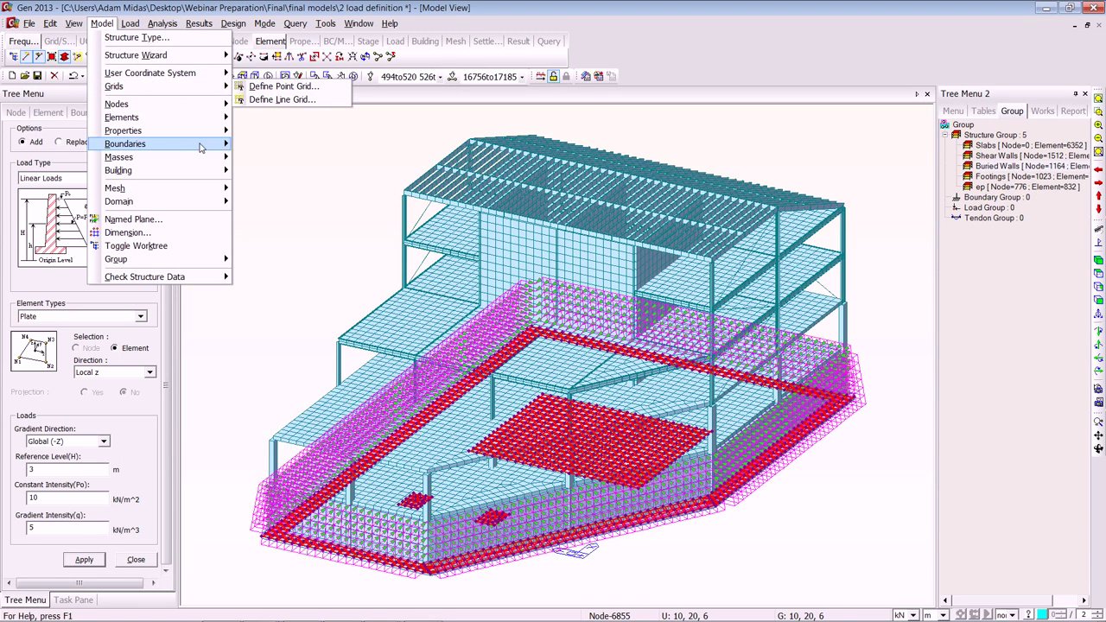
{"action": "mouse_move", "coordinate": [198, 145]}
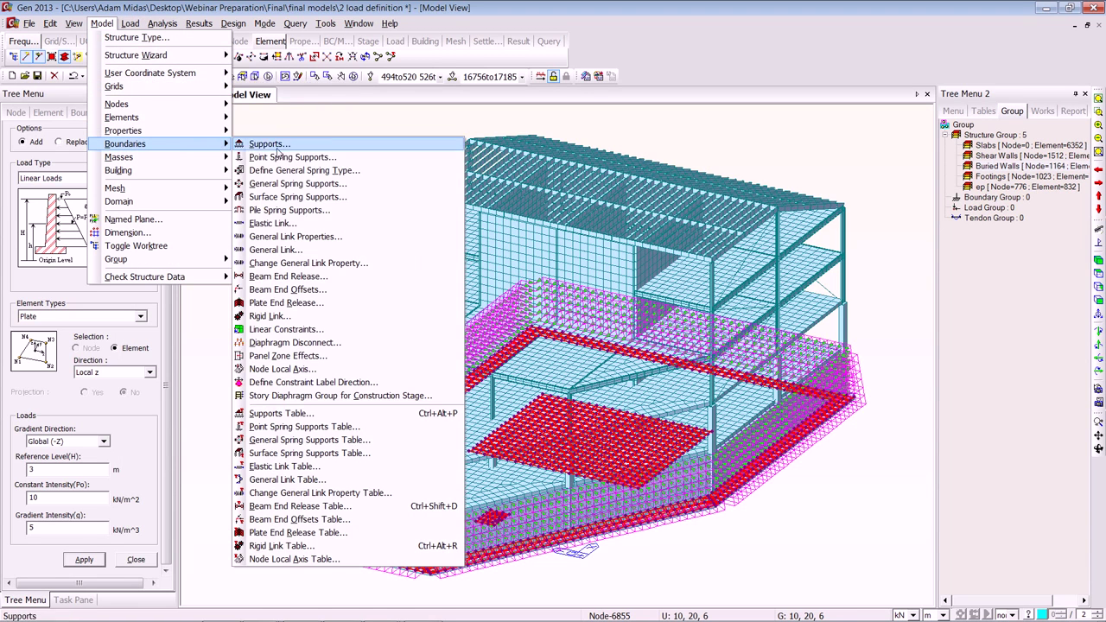
{"action": "left_click", "coordinate": [306, 197]}
{"action": "double_click", "coordinate": [75, 465]}
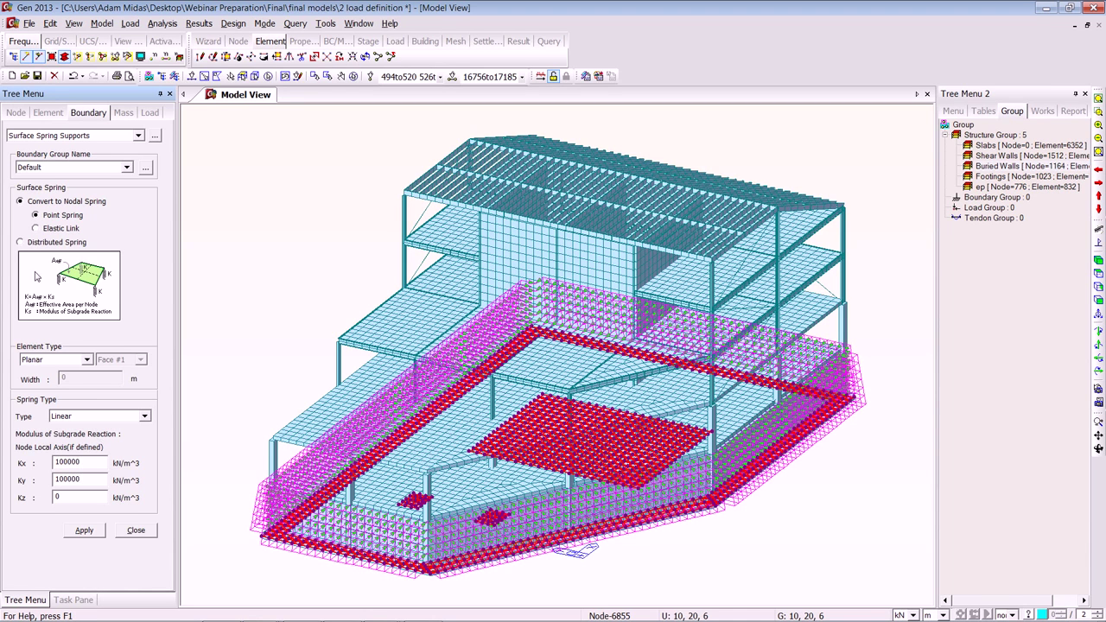
{"action": "left_click", "coordinate": [85, 530]}
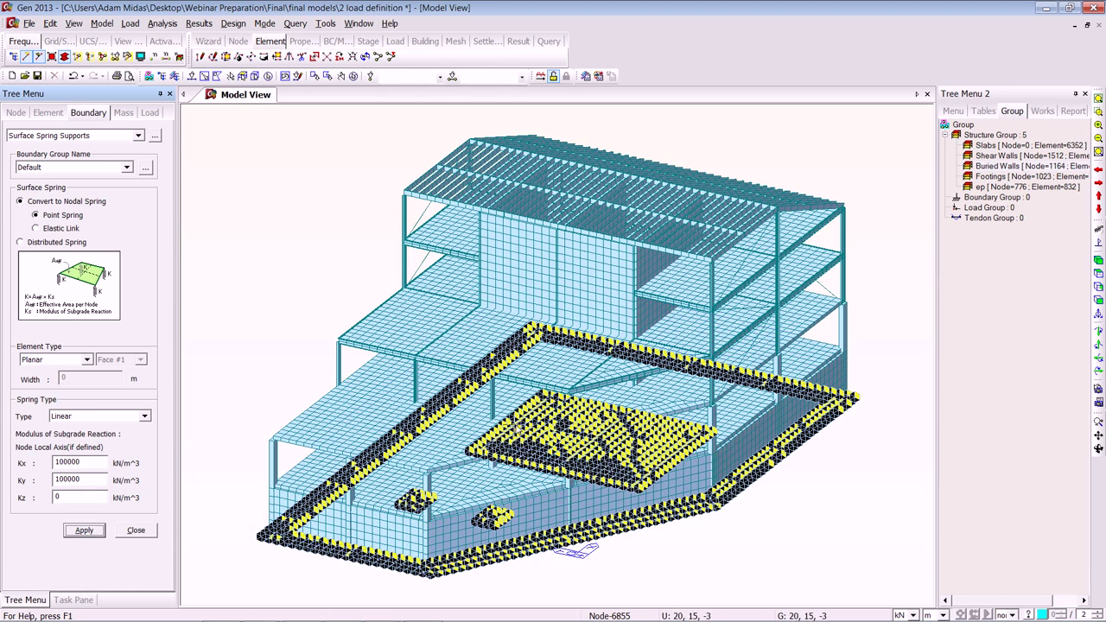
{"action": "left_click", "coordinate": [136, 531]}
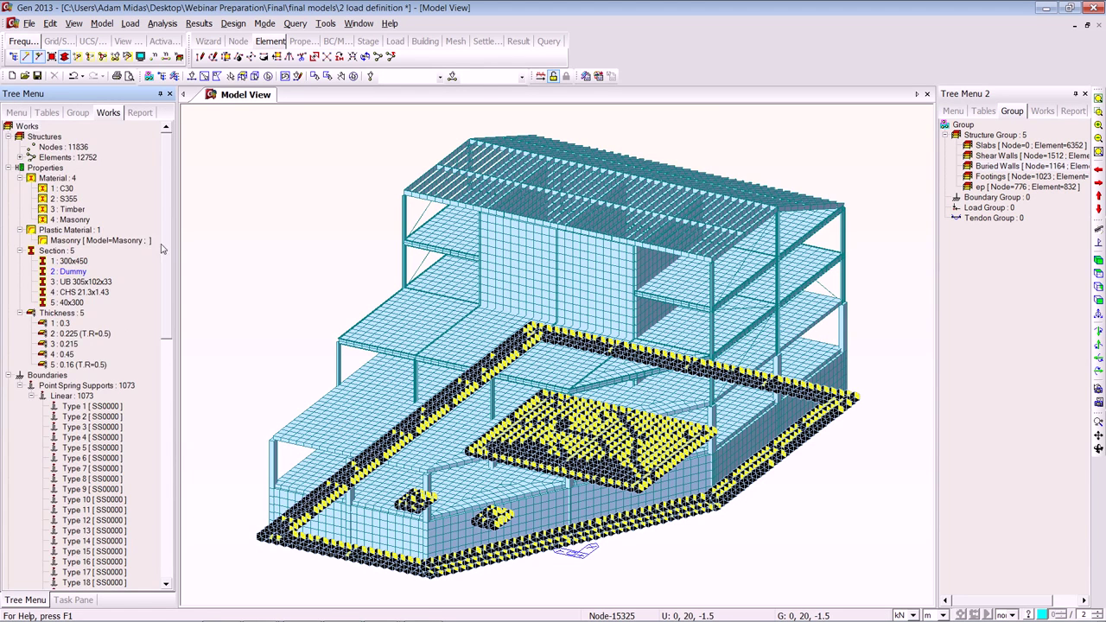
- Review the properties of the Type 8 linear point spring support and close them without changes
{"action": "scroll", "coordinate": [165, 251], "scroll_direction": "down", "scroll_amount": 5}
{"action": "left_click", "coordinate": [76, 335]}
{"action": "right_click", "coordinate": [79, 337]}
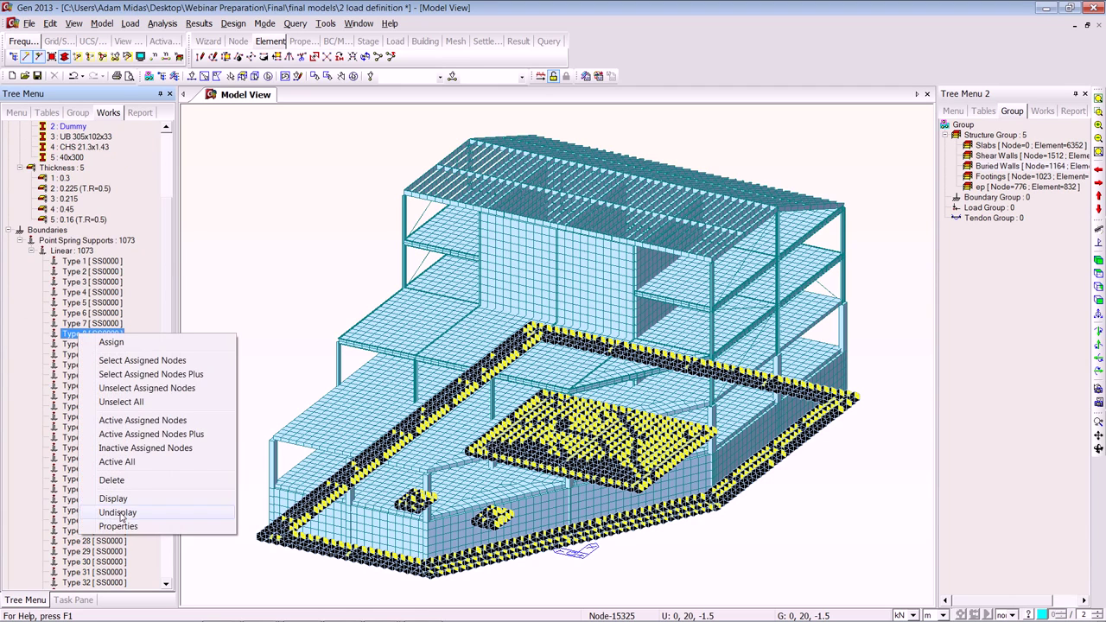
{"action": "left_click", "coordinate": [122, 527]}
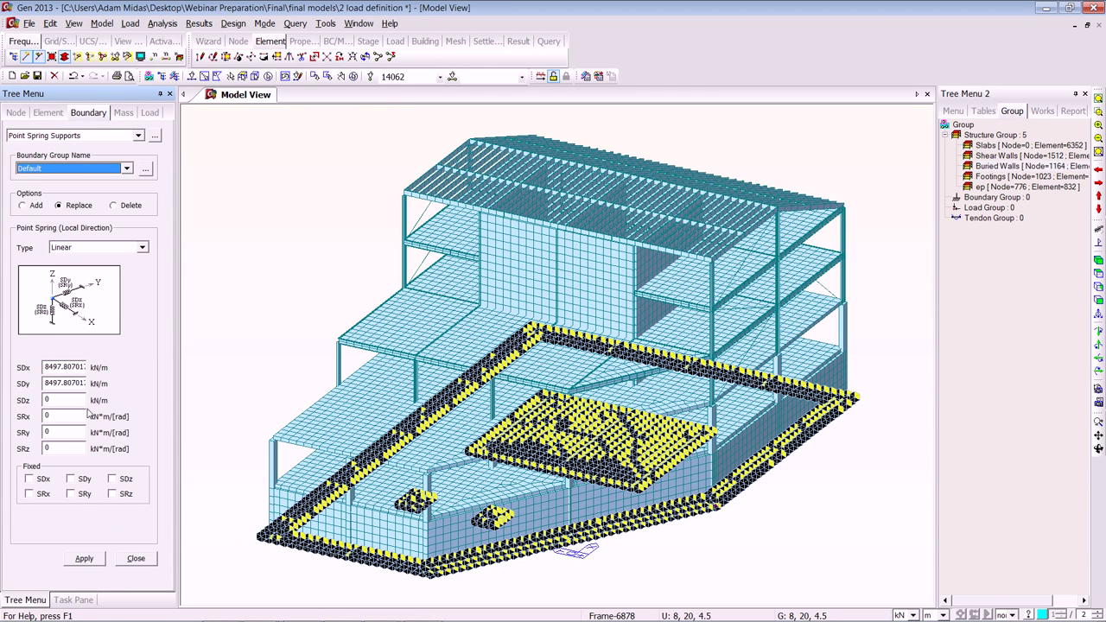
{"action": "left_click", "coordinate": [137, 560]}
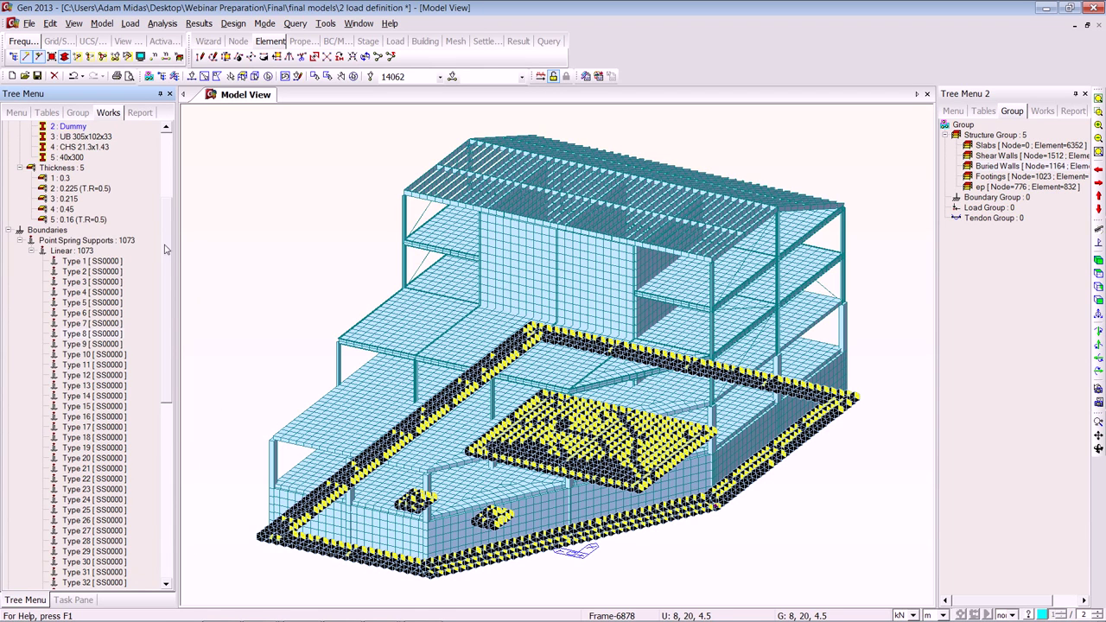
{"action": "left_click_drag", "start_coordinate": [164, 258], "coordinate": [167, 176]}
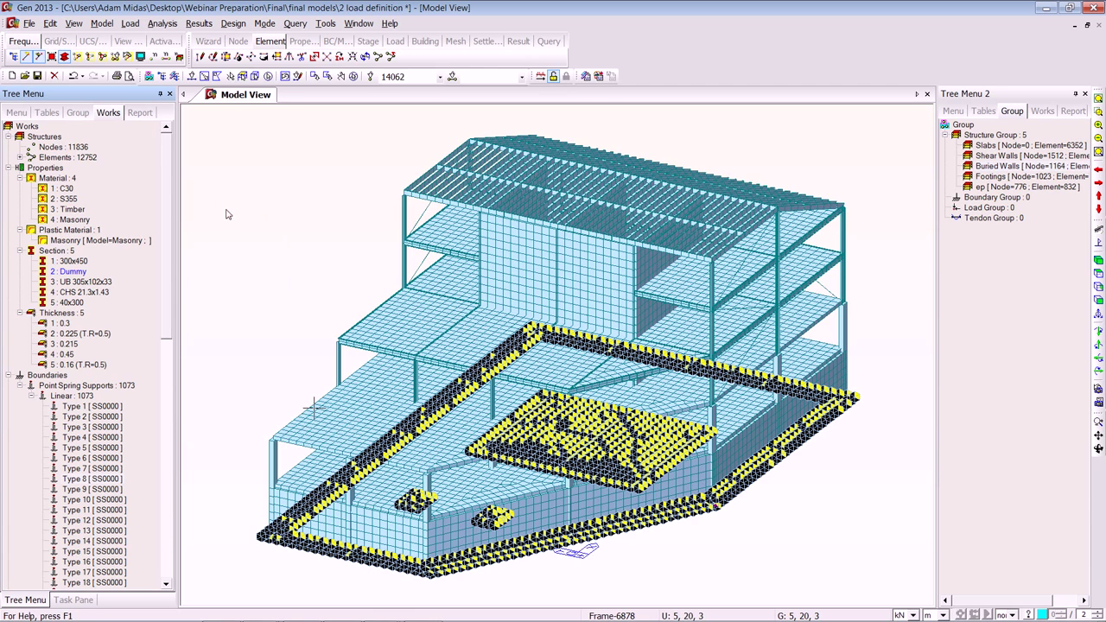
- Open pressure loads for load case DL and select the floor slab on the XY plane at Z = 3 m
{"action": "left_click", "coordinate": [128, 25]}
{"action": "left_click", "coordinate": [176, 202]}
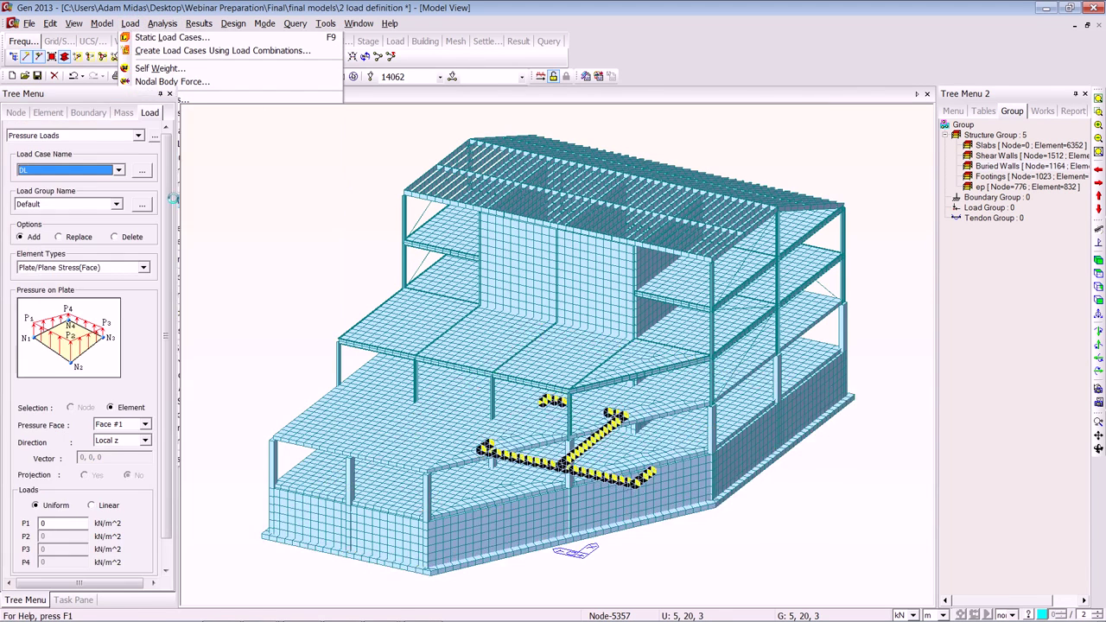
{"action": "left_click", "coordinate": [116, 174]}
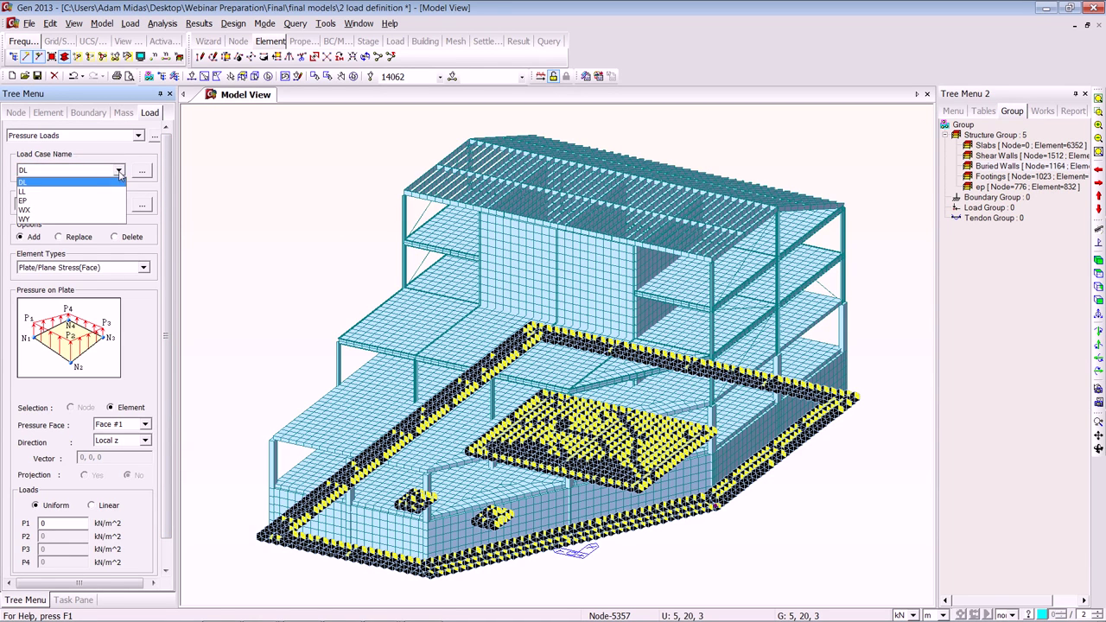
{"action": "left_click", "coordinate": [170, 192]}
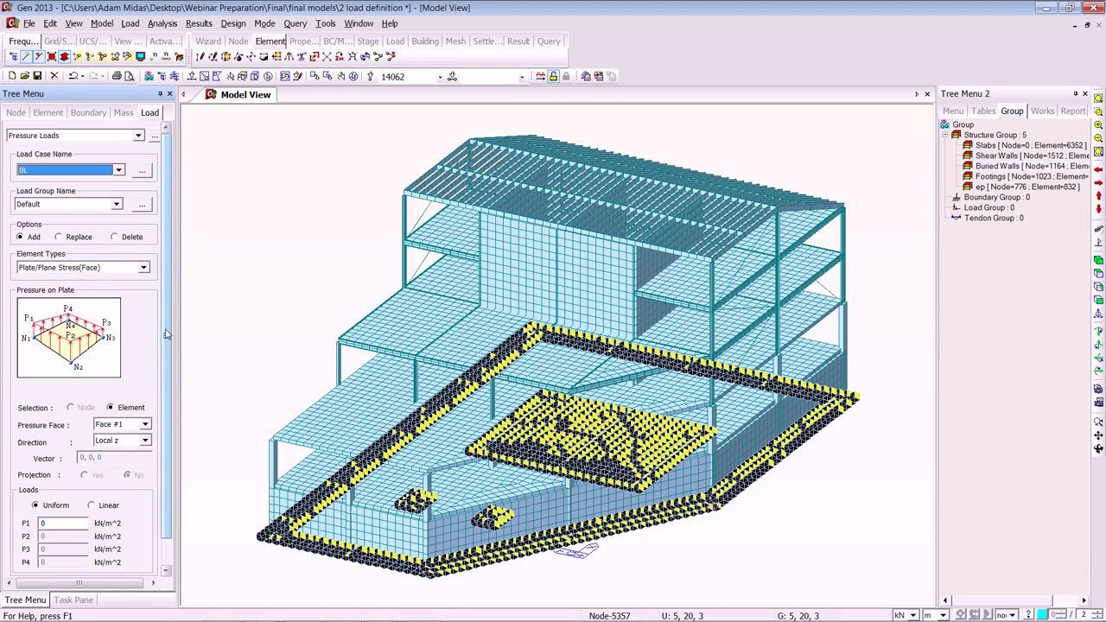
{"action": "left_click", "coordinate": [243, 76]}
{"action": "left_click", "coordinate": [202, 174]}
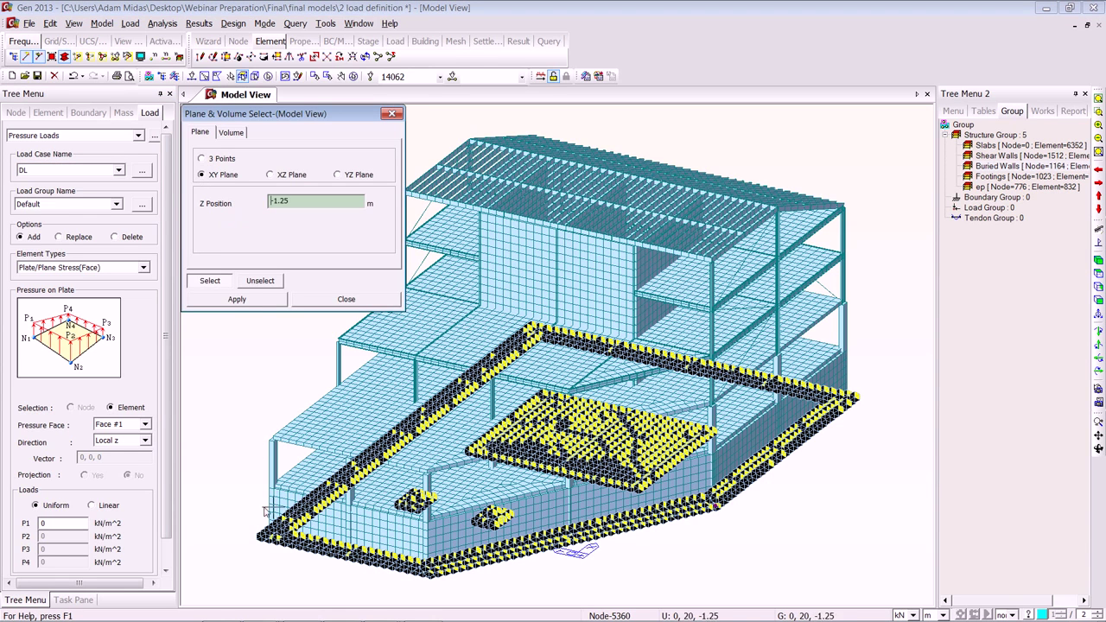
{"action": "left_click", "coordinate": [273, 438]}
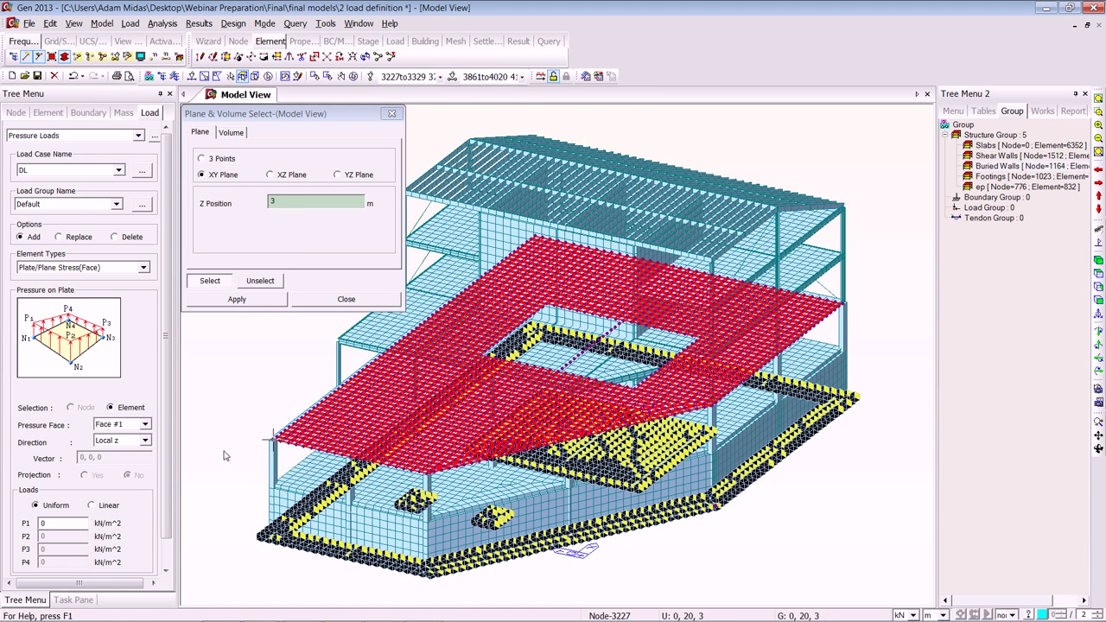
- Apply a uniform pressure P1 of -2 kN/m^2 in local z to the selected slab and inspect the load arrows up close
{"action": "left_click", "coordinate": [54, 523]}
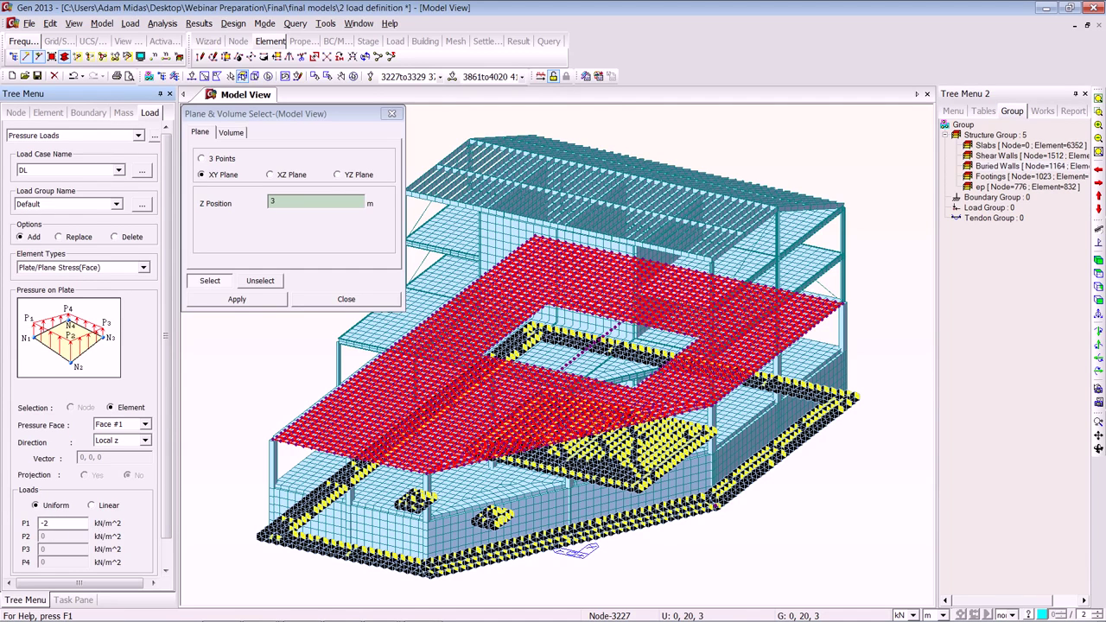
{"action": "scroll", "coordinate": [168, 444], "scroll_direction": "down", "scroll_amount": 1}
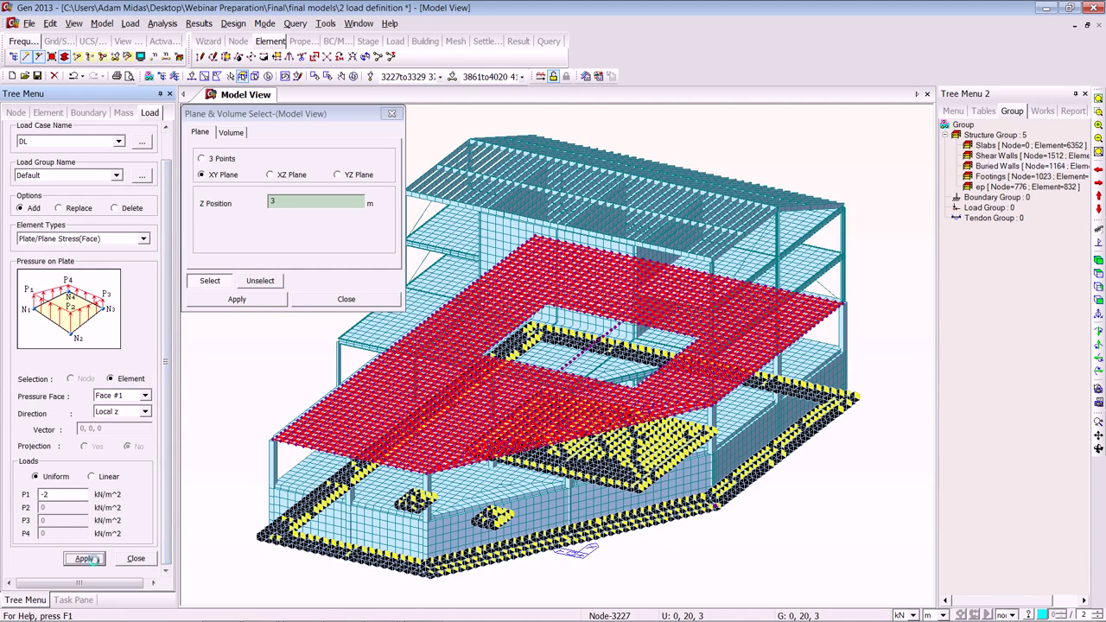
{"action": "left_click", "coordinate": [90, 558]}
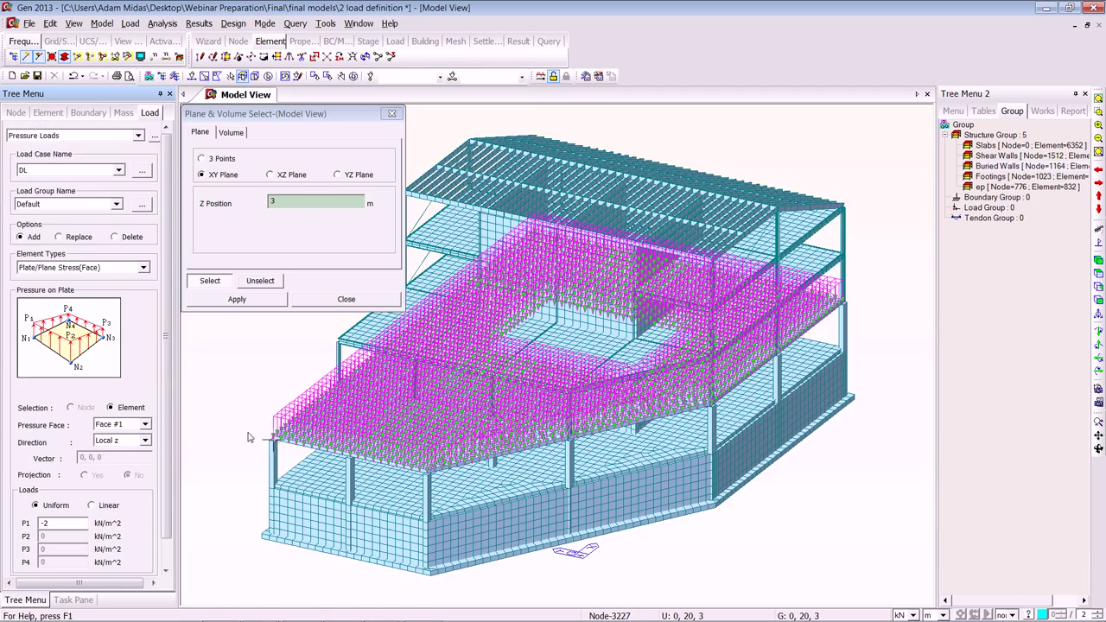
{"action": "scroll", "coordinate": [248, 437], "scroll_direction": "up", "scroll_amount": 5}
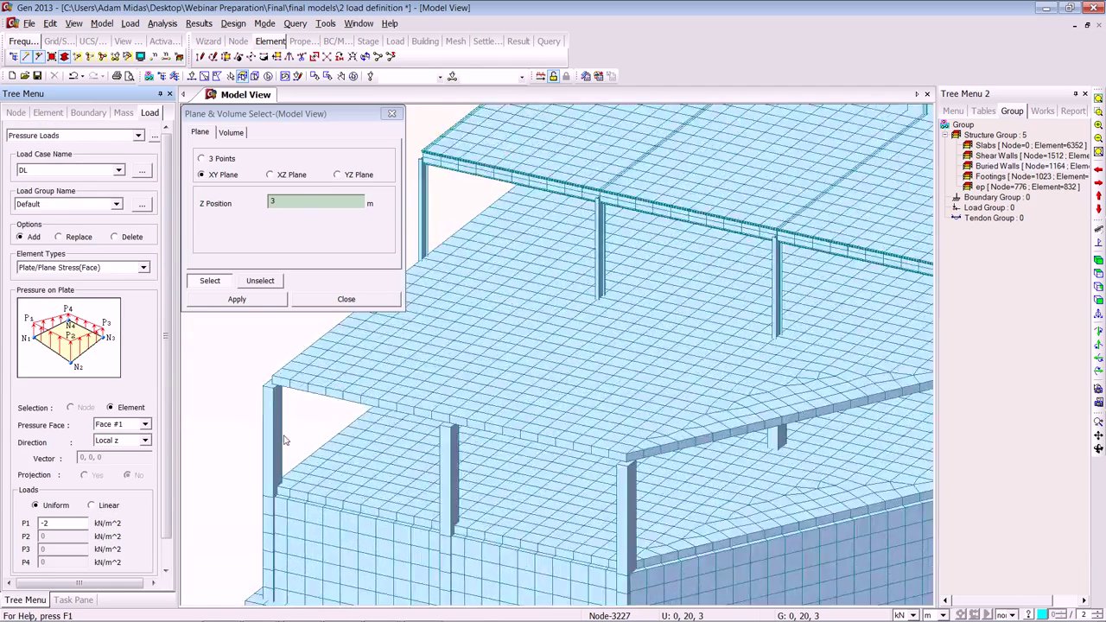
{"action": "scroll", "coordinate": [285, 441], "scroll_direction": "up", "scroll_amount": 3}
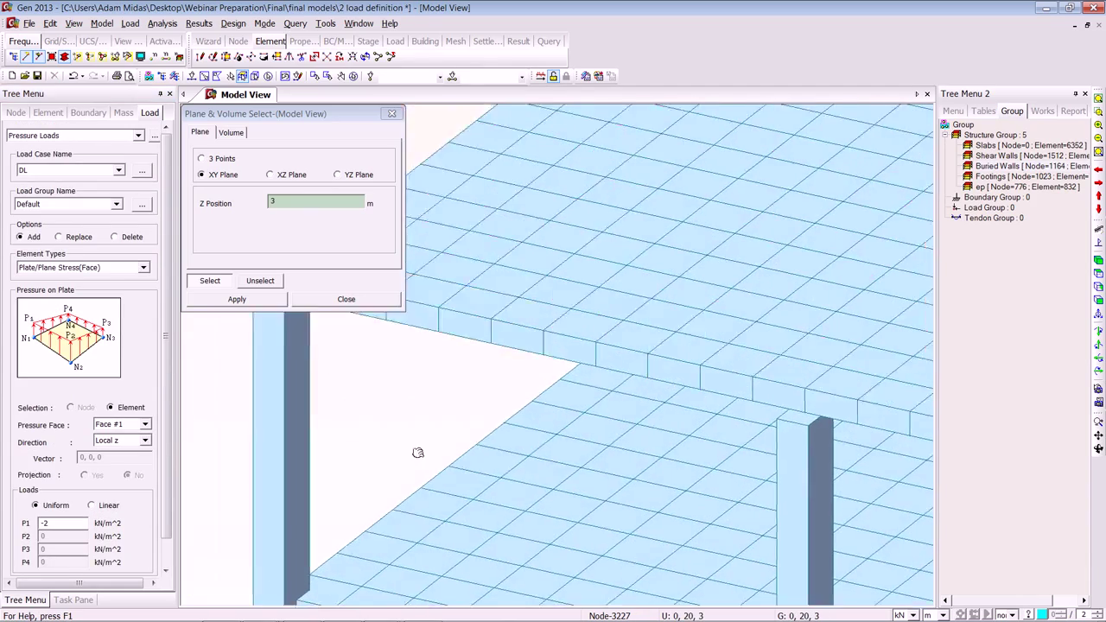
{"action": "middle_click_drag", "start_coordinate": [418, 453], "coordinate": [518, 504]}
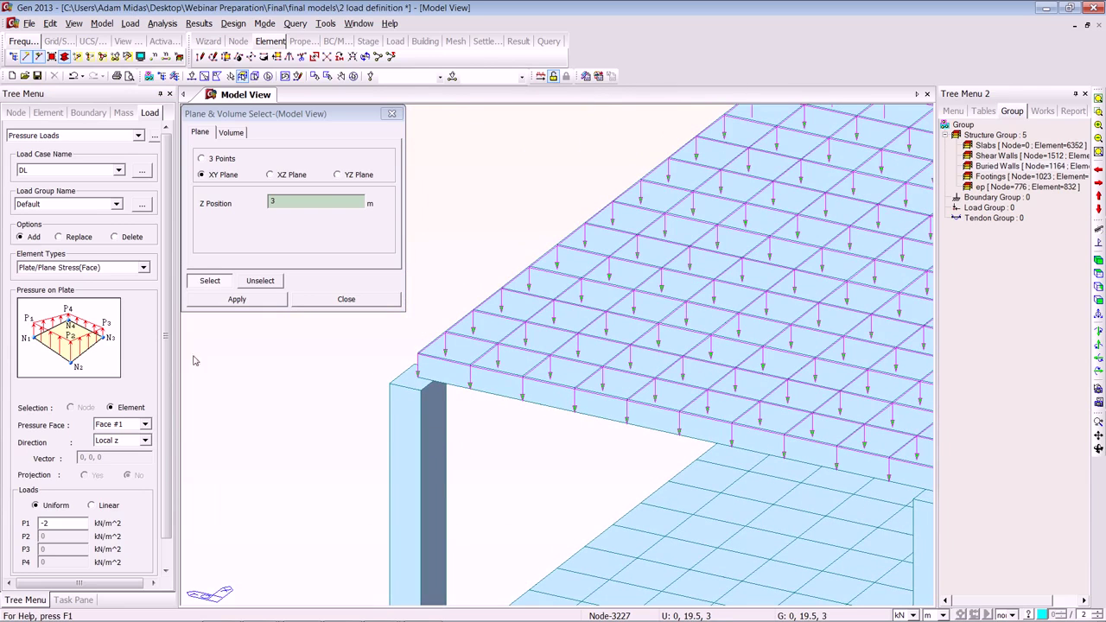
- Apply a uniform pressure P1 of -2.5 kN/m^2 for load case LL to the slab at Z = 3 m and end the plane selection
{"action": "left_click", "coordinate": [63, 521]}
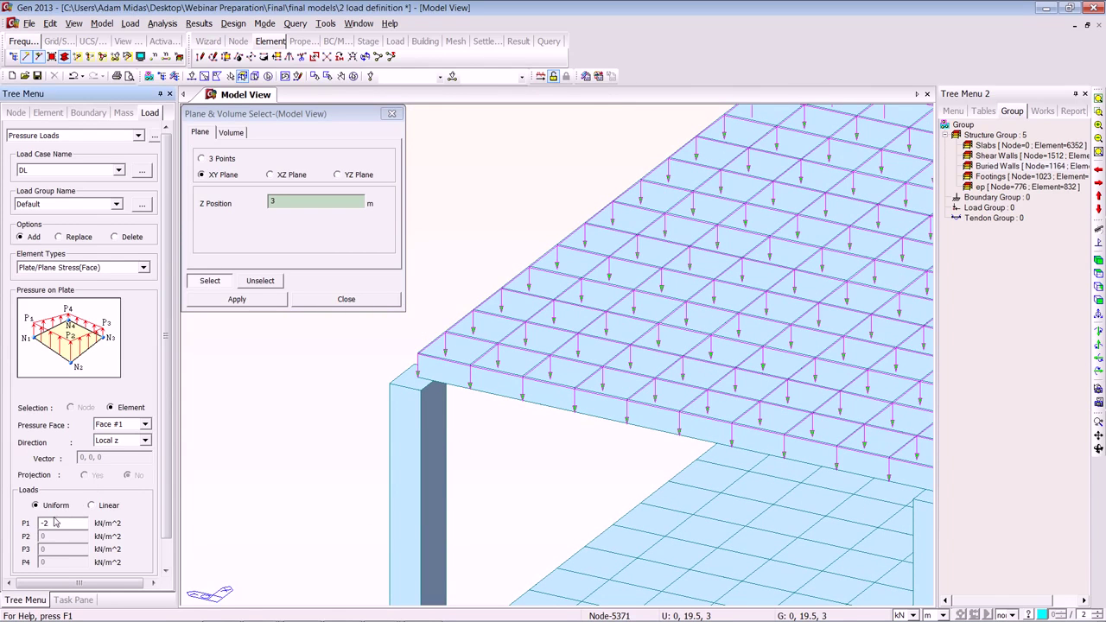
{"action": "left_click", "coordinate": [113, 171]}
{"action": "left_click", "coordinate": [73, 198]}
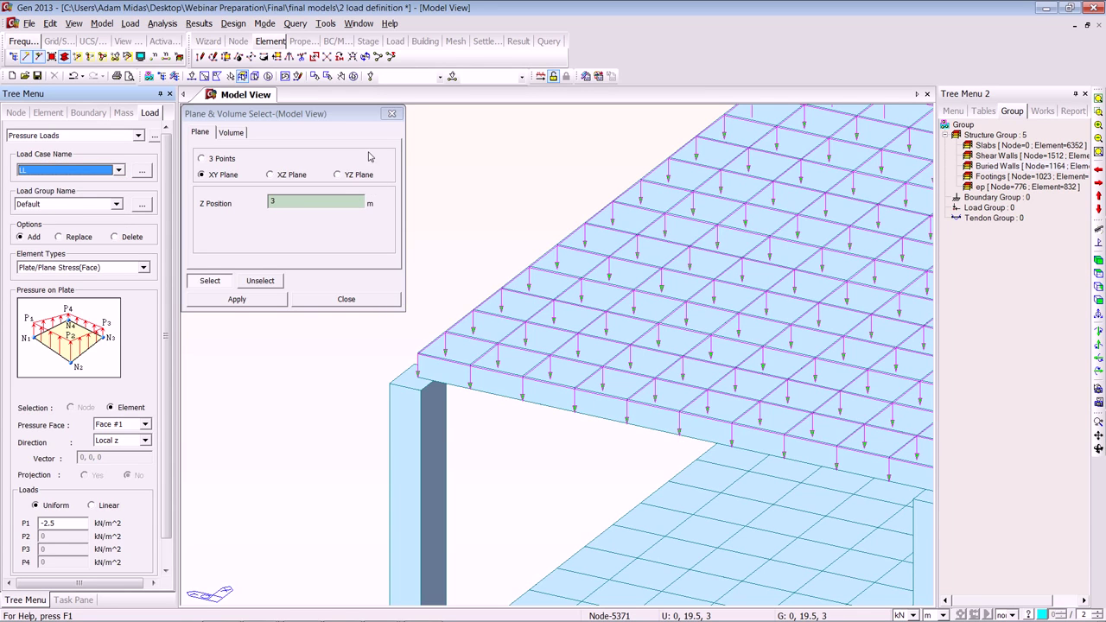
{"action": "left_click", "coordinate": [285, 76]}
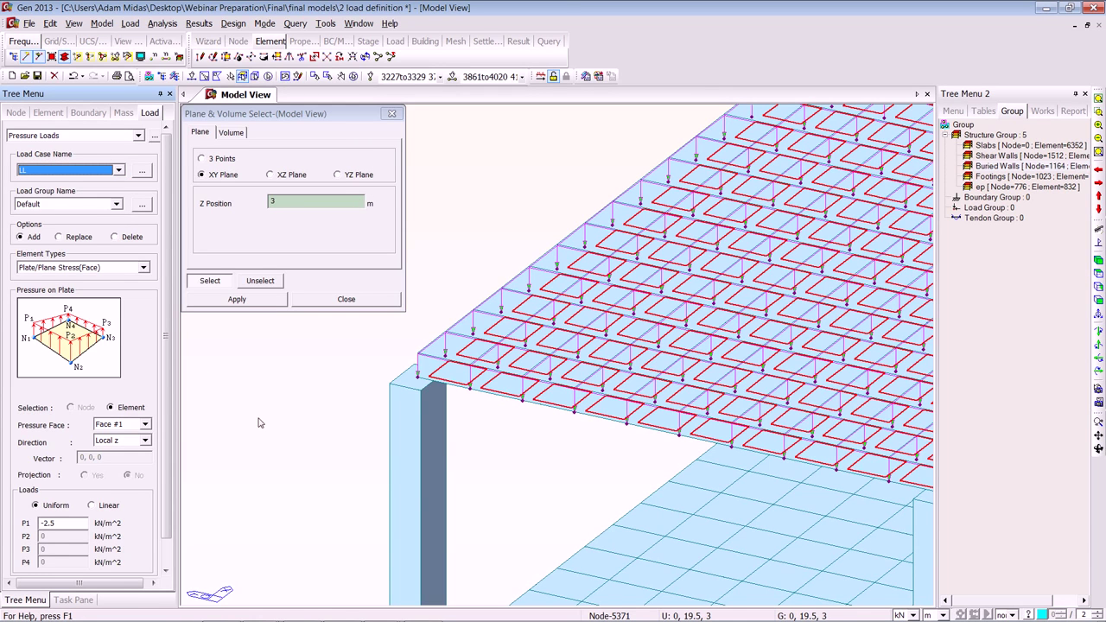
{"action": "scroll", "coordinate": [158, 510], "scroll_direction": "down", "scroll_amount": 1}
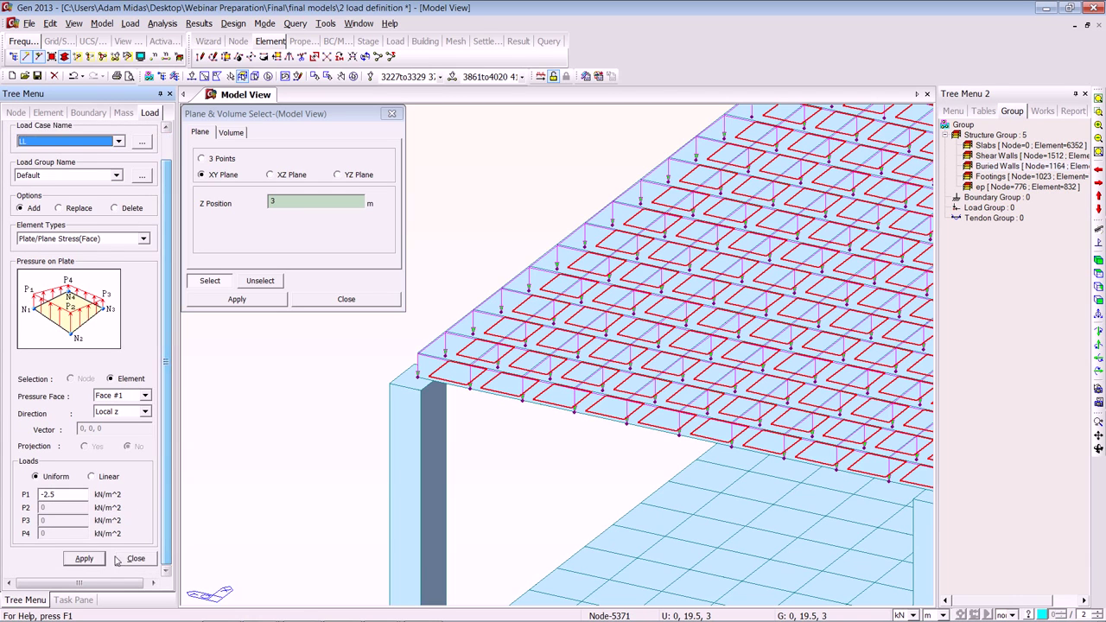
{"action": "left_click", "coordinate": [84, 559]}
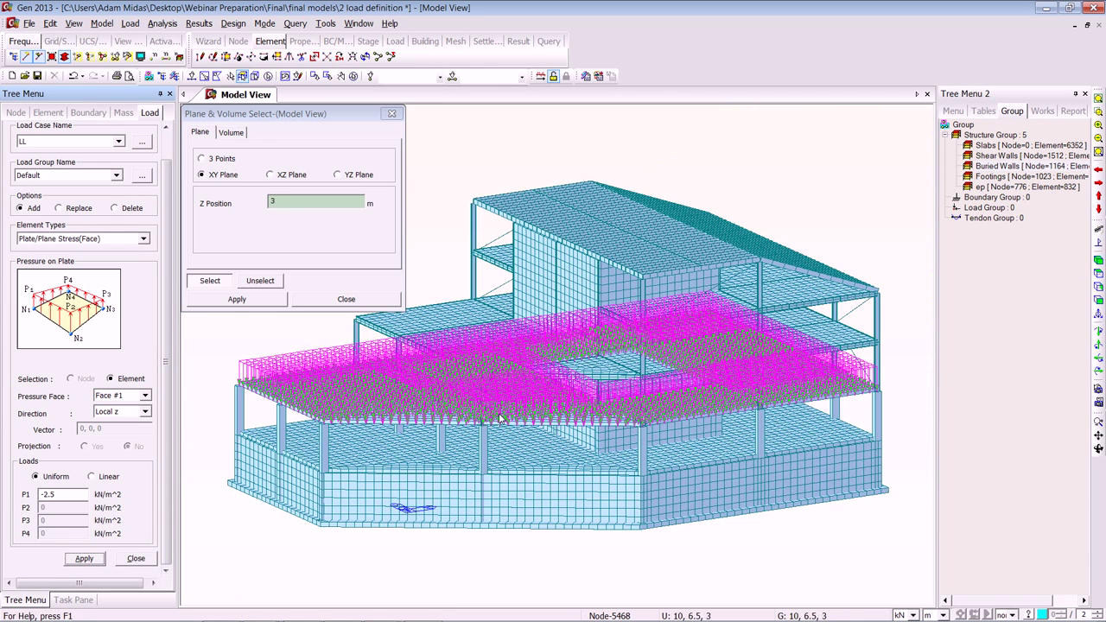
{"action": "left_click", "coordinate": [329, 301]}
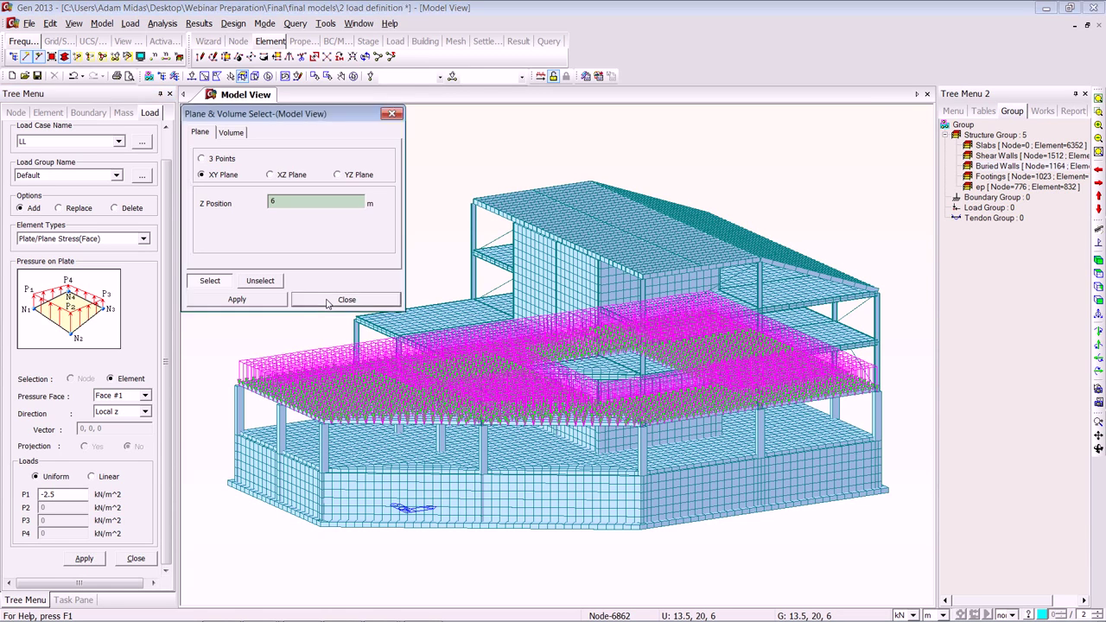
- Start a new static wind load specification for load case WX using the Eurocode-1(2005) wind load code
{"action": "left_click", "coordinate": [130, 24]}
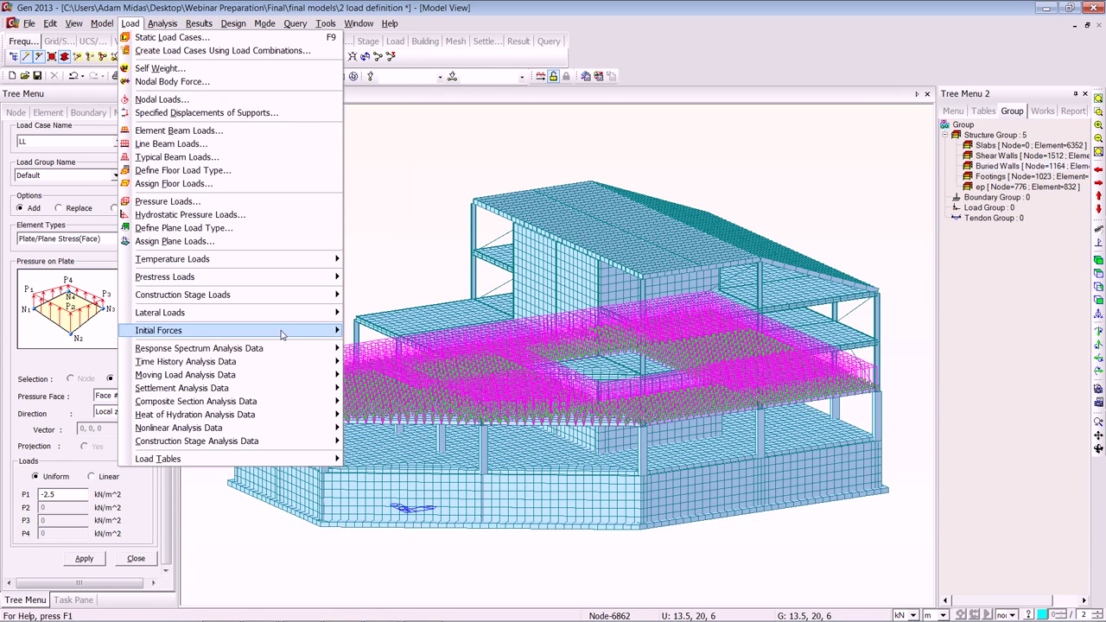
{"action": "mouse_move", "coordinate": [294, 313]}
{"action": "left_click", "coordinate": [364, 315]}
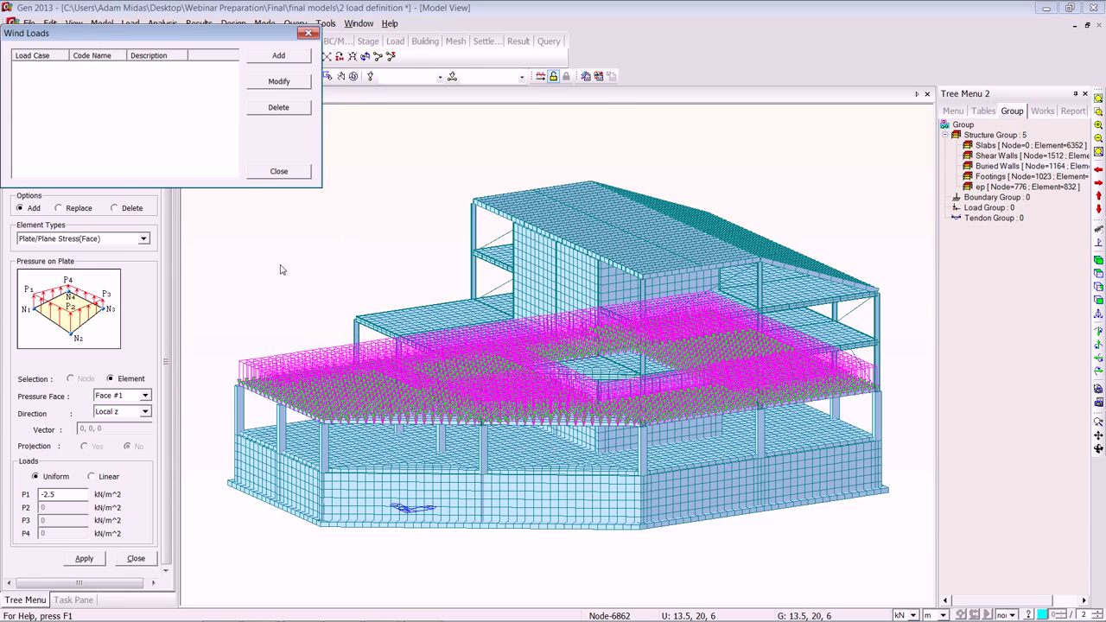
{"action": "left_click", "coordinate": [278, 56]}
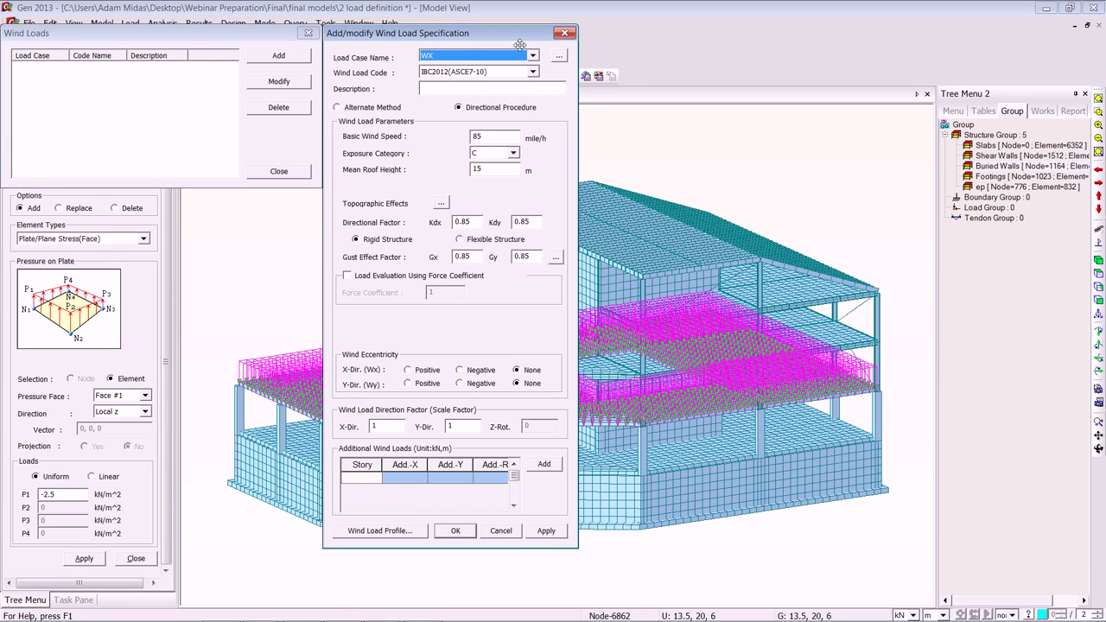
{"action": "left_click", "coordinate": [533, 72]}
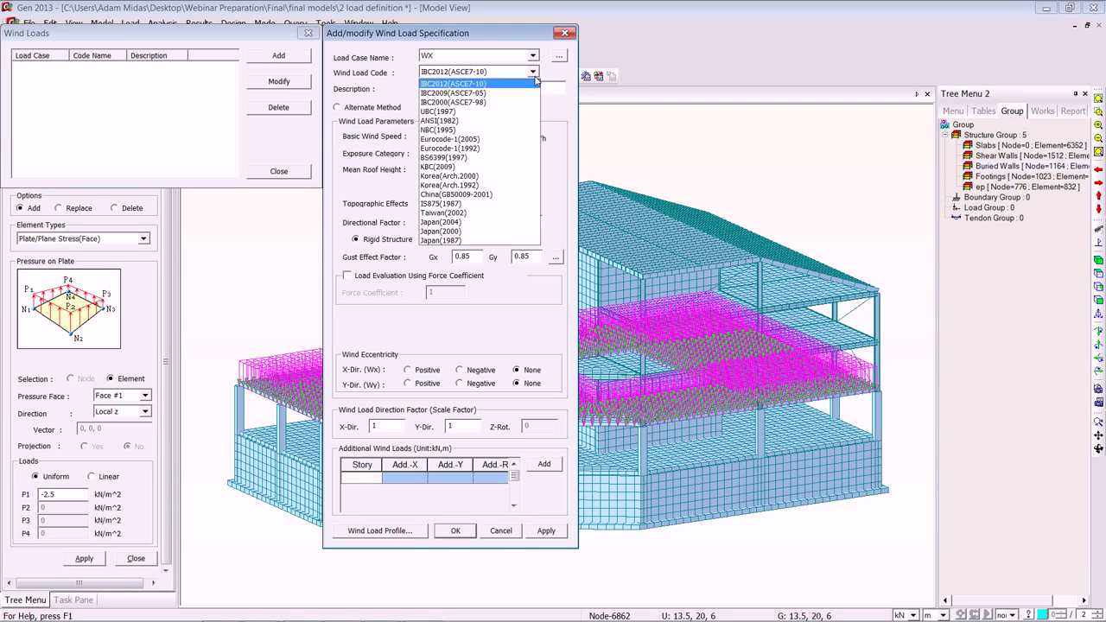
{"action": "left_click", "coordinate": [463, 141]}
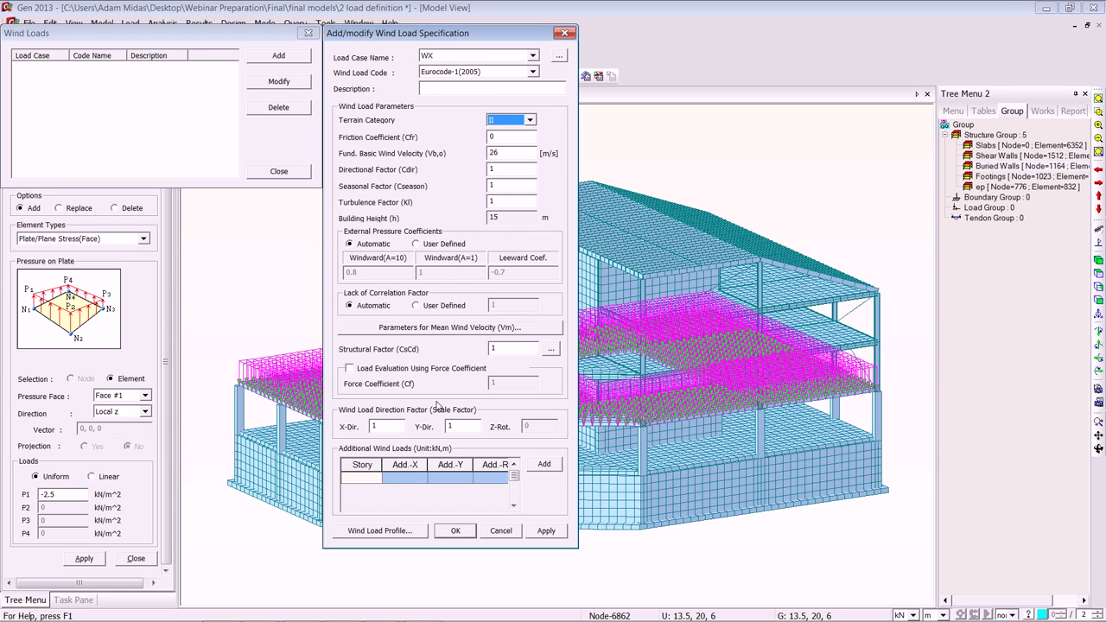
- Set the WX wind load's Y-direction scale factor to 0, add the load, and open its wind load profile
{"action": "double_click", "coordinate": [450, 427]}
{"action": "type", "text": "0"}
{"action": "left_click", "coordinate": [543, 533]}
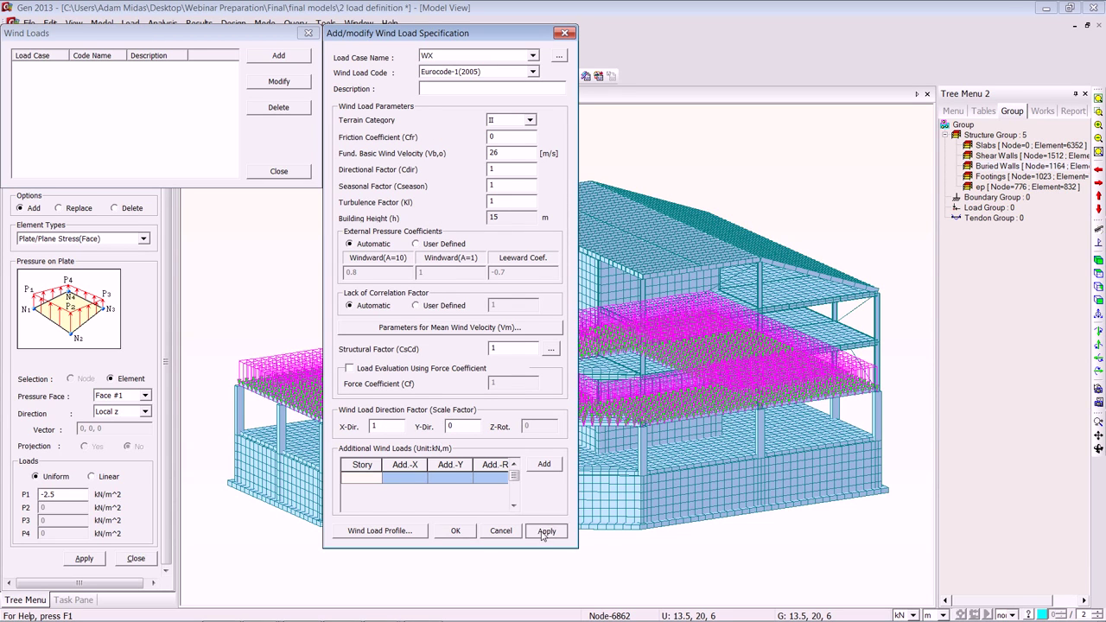
{"action": "left_click", "coordinate": [382, 531]}
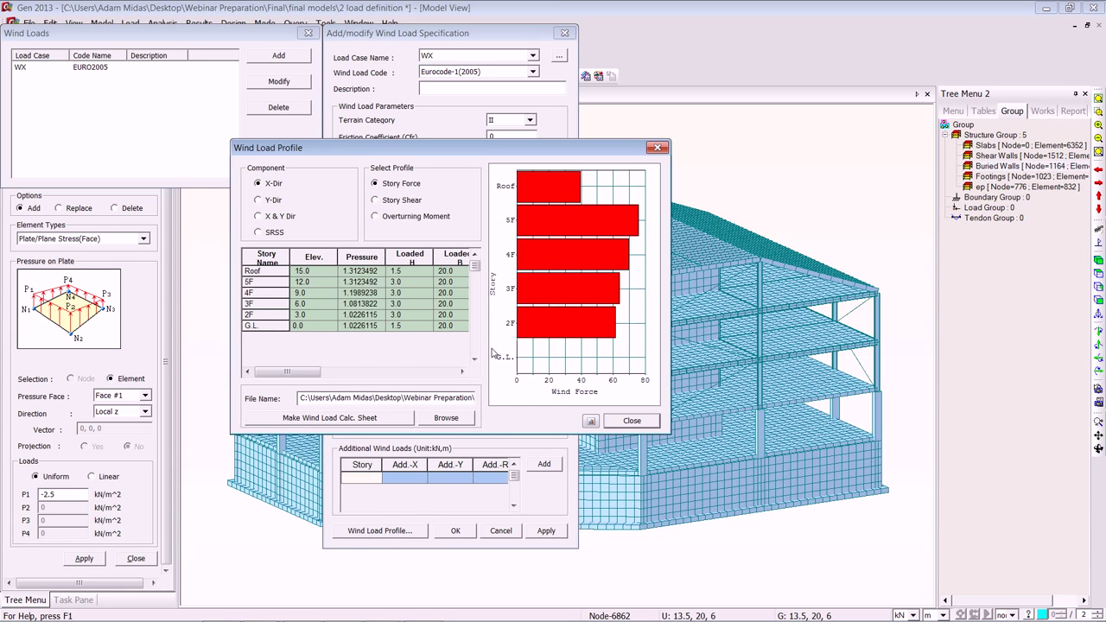
- Plot the X-direction overturning moment profile and make the wind load calculation sheet, adding it to the existing file
{"action": "left_click", "coordinate": [377, 201]}
{"action": "left_click", "coordinate": [375, 216]}
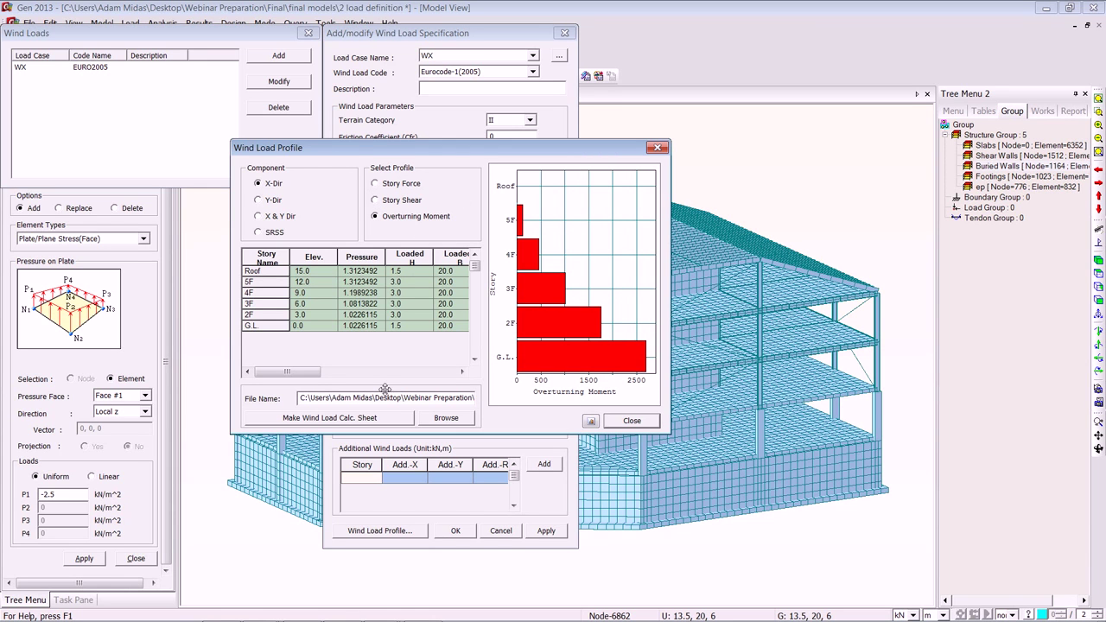
{"action": "left_click", "coordinate": [339, 419]}
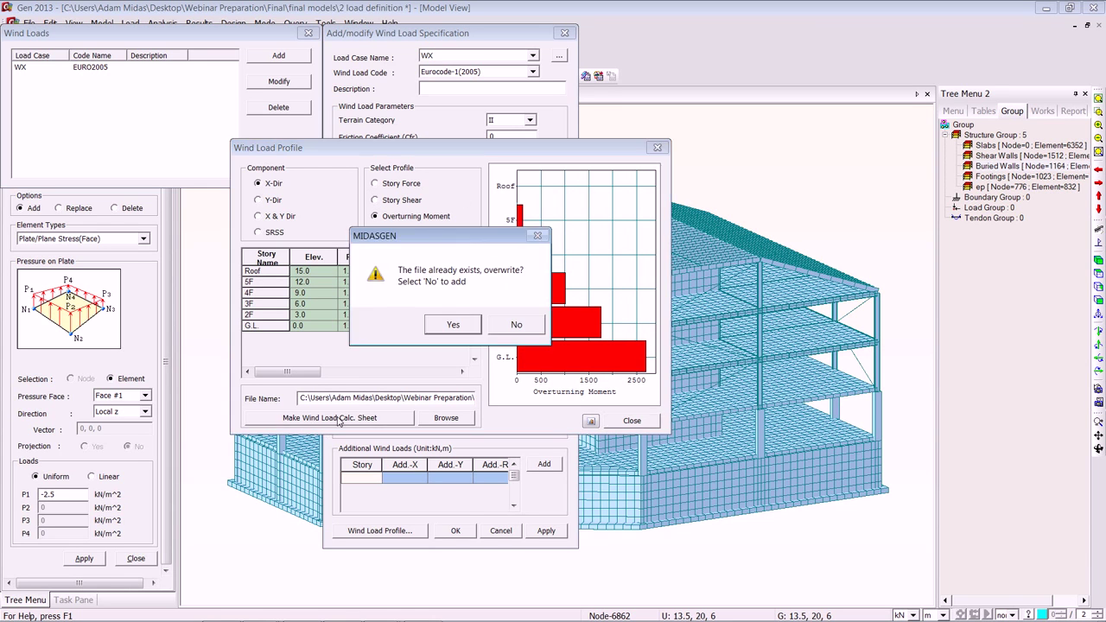
{"action": "left_click", "coordinate": [517, 326]}
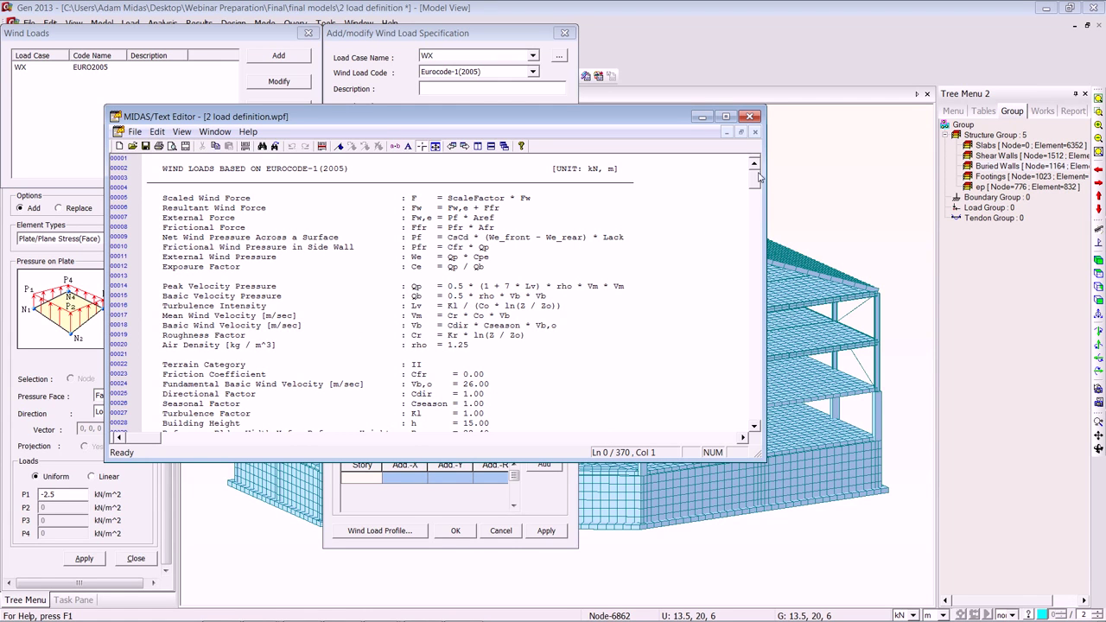
{"action": "left_click", "coordinate": [753, 120]}
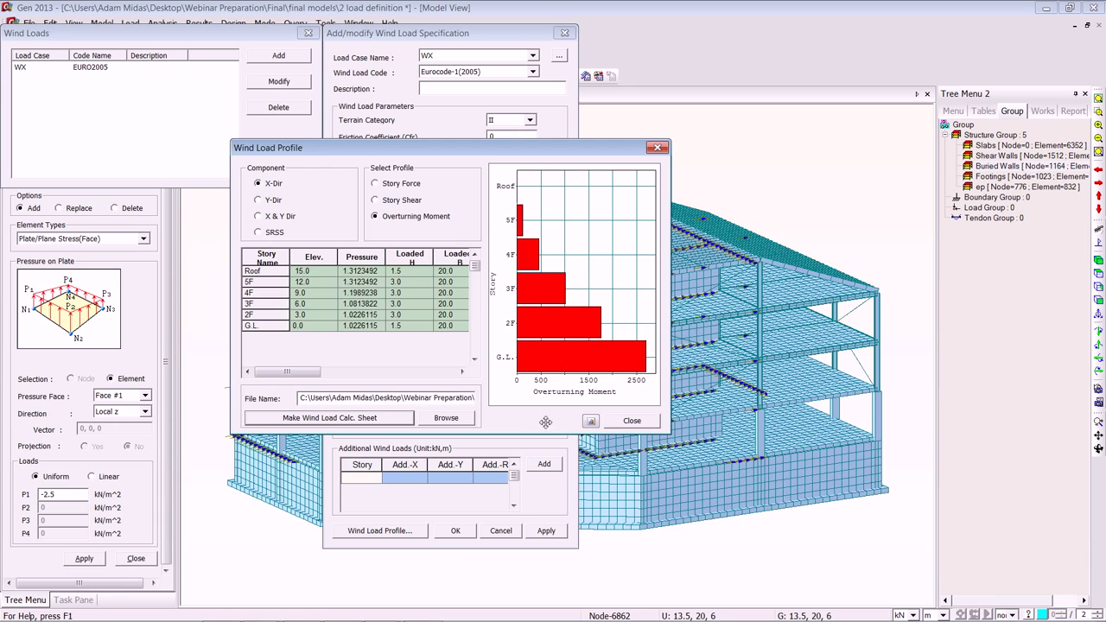
{"action": "left_click", "coordinate": [616, 423]}
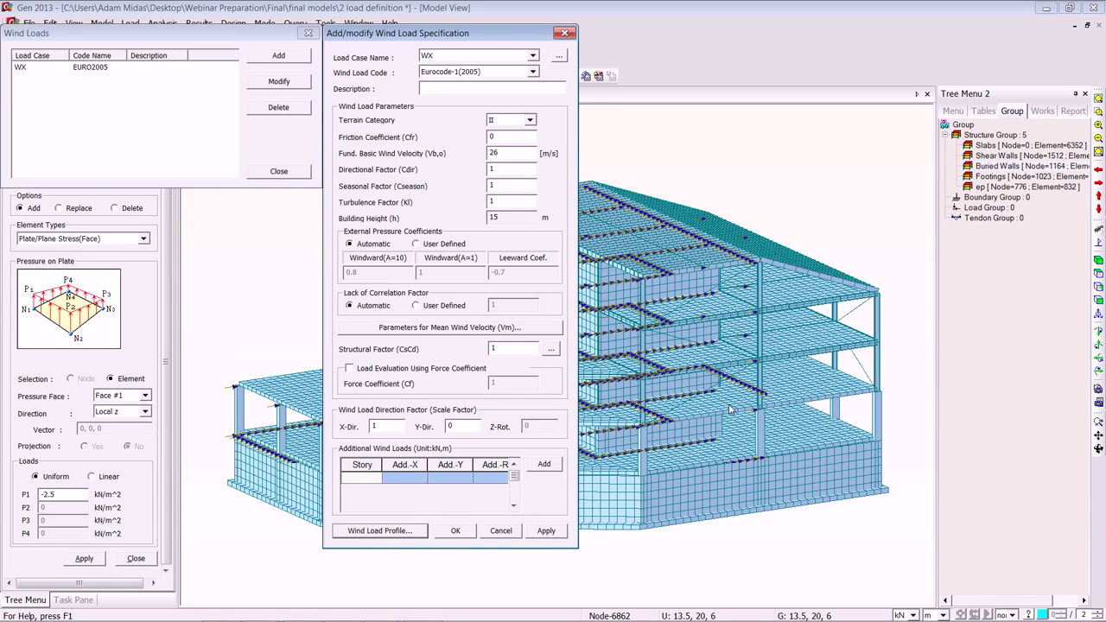
- Leave the wind load and pressure load definitions without further changes, and close the 2 load definition model without saving
{"action": "left_click", "coordinate": [501, 532]}
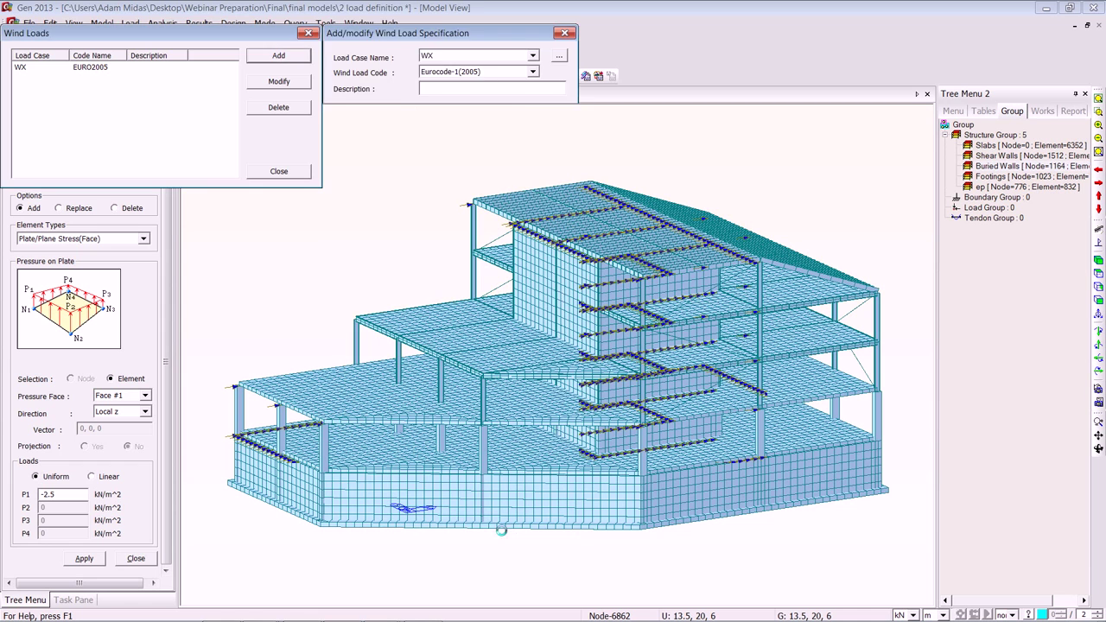
{"action": "left_click", "coordinate": [279, 172]}
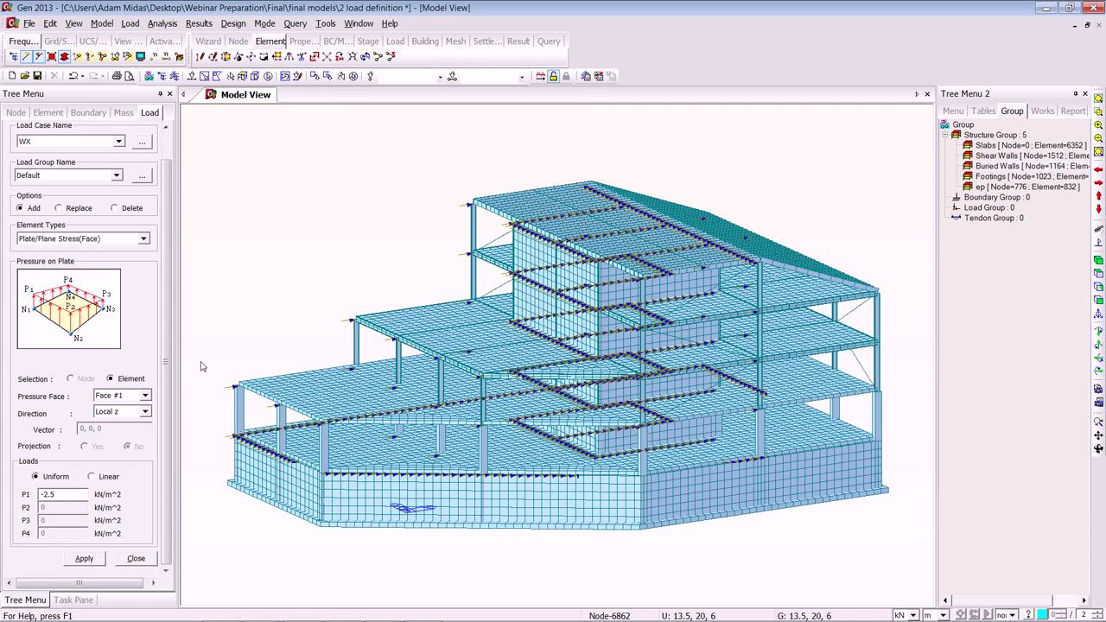
{"action": "left_click", "coordinate": [136, 558]}
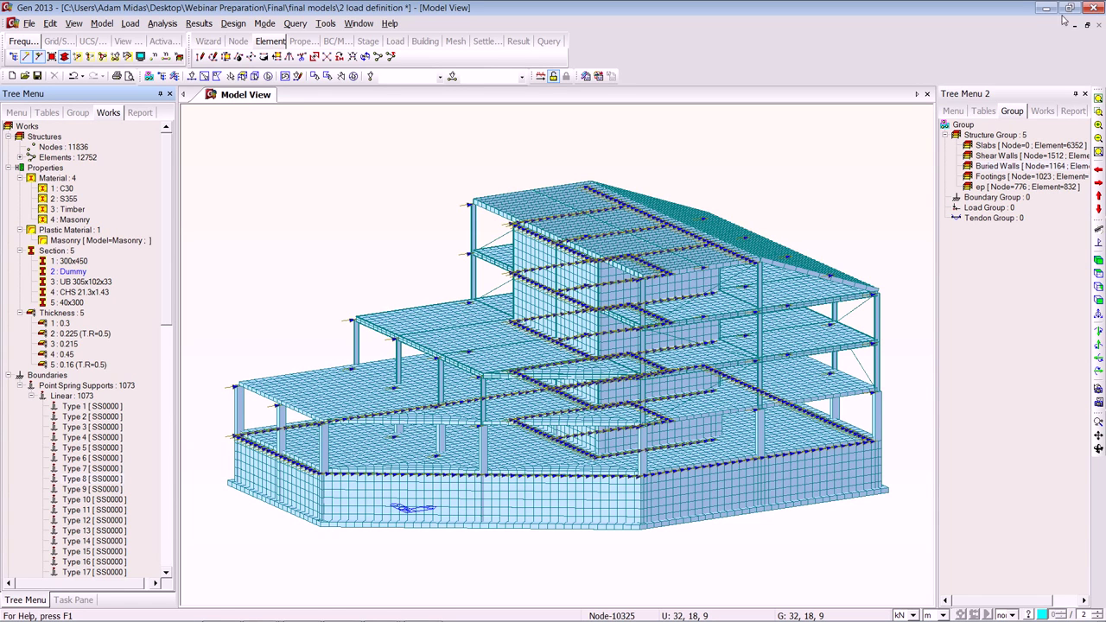
{"action": "left_click", "coordinate": [1095, 7]}
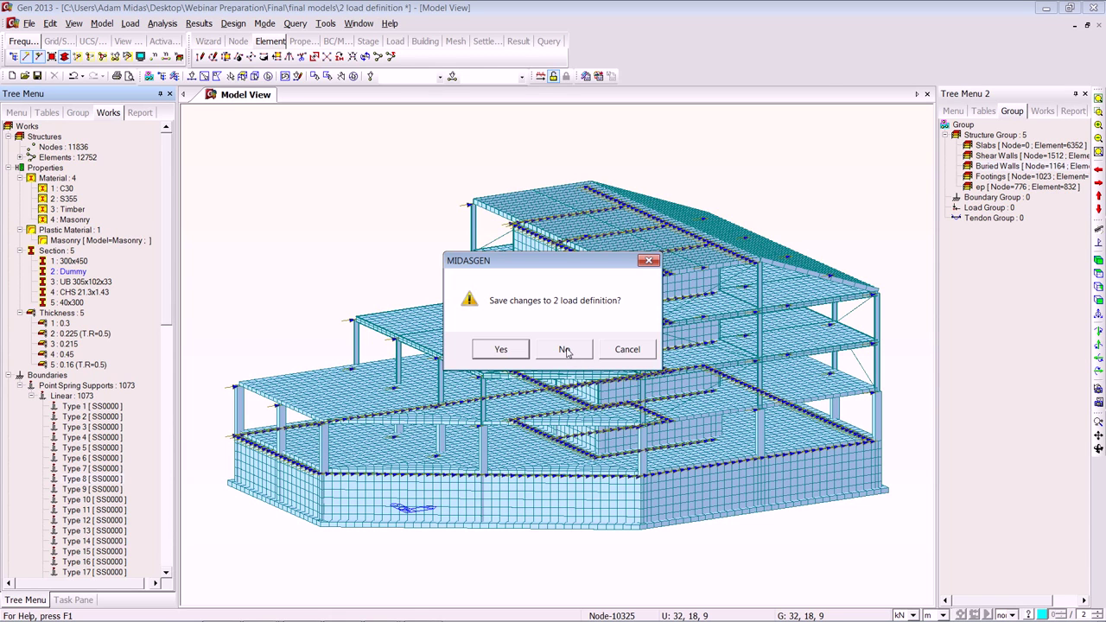
{"action": "left_click", "coordinate": [565, 349]}
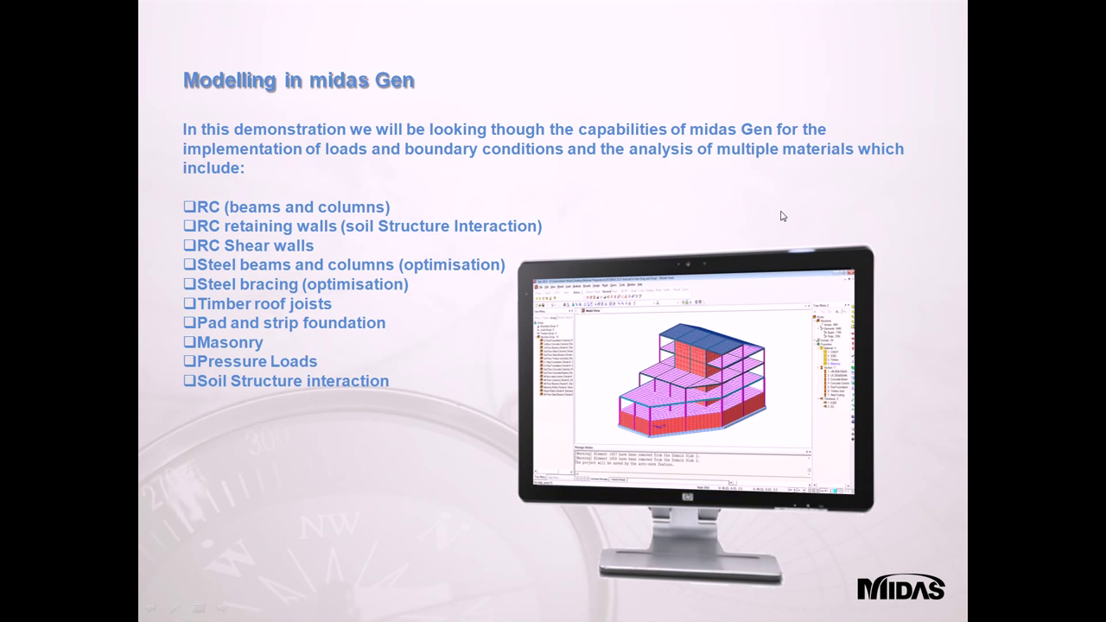
{"action": "left_click", "coordinate": [723, 209]}
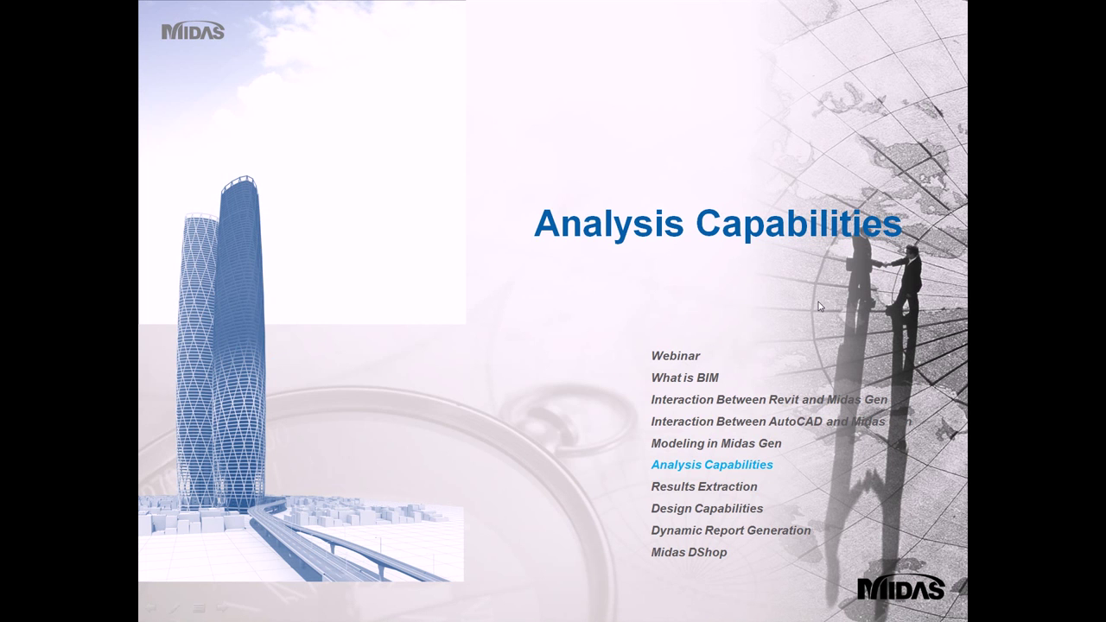
{"action": "left_click", "coordinate": [811, 171]}
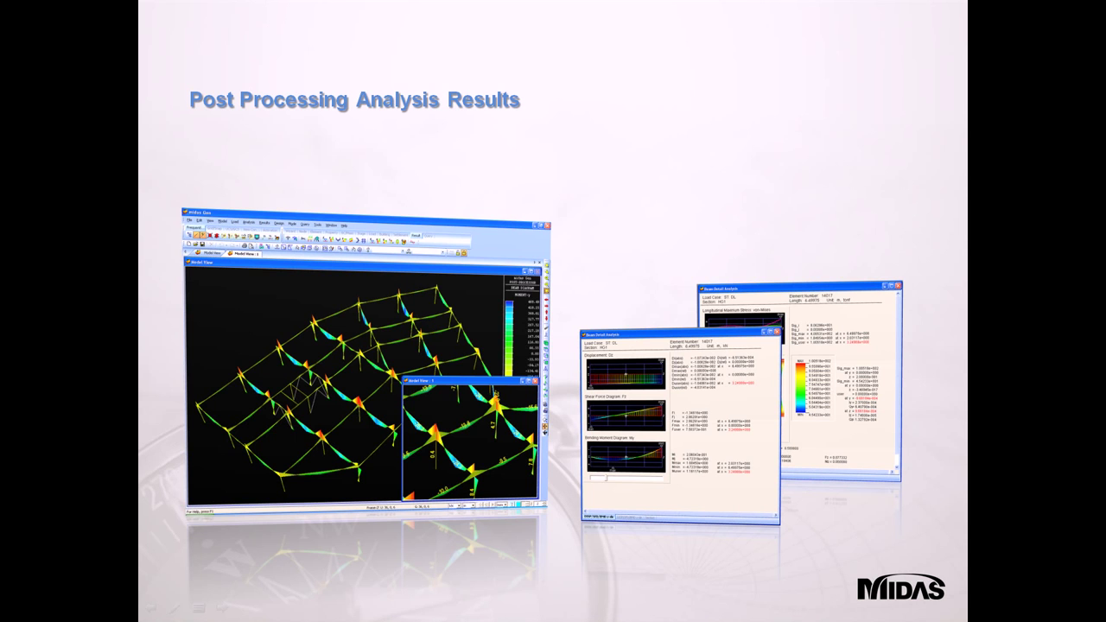
- Switch to the midas Gen window holding the 3 Analysis and Design model
{"action": "key", "text": "alt+Tab"}
{"action": "key", "text": "Tab"}
{"action": "key", "text": "Tab"}
{"action": "key", "text": "Tab"}
{"action": "key", "text": "Tab"}
{"action": "key", "text": "Tab"}
{"action": "key", "text": "Tab"}
{"action": "key", "text": "Tab"}
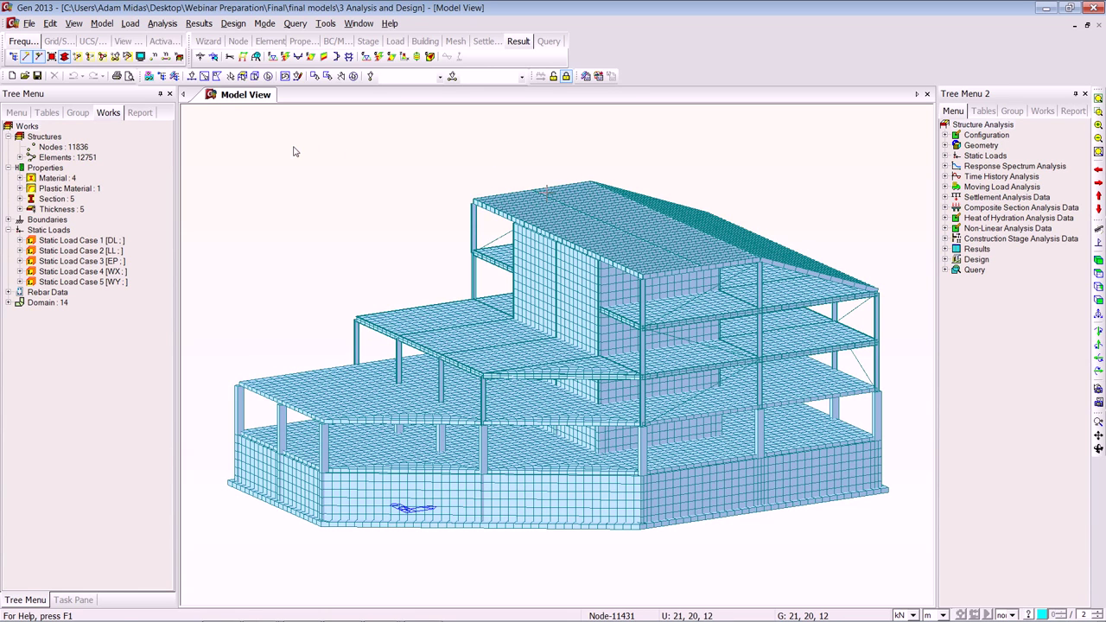
- Set up the reaction forces/moments display for load case ST: LL, with values and legend enabled
{"action": "left_click", "coordinate": [199, 56]}
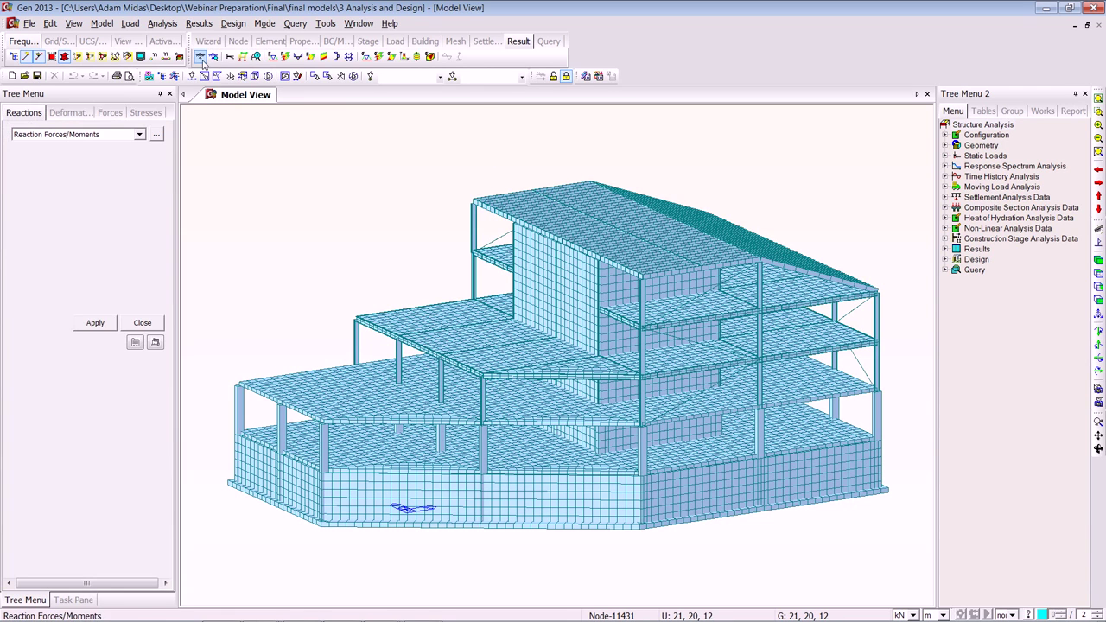
{"action": "left_click", "coordinate": [133, 169]}
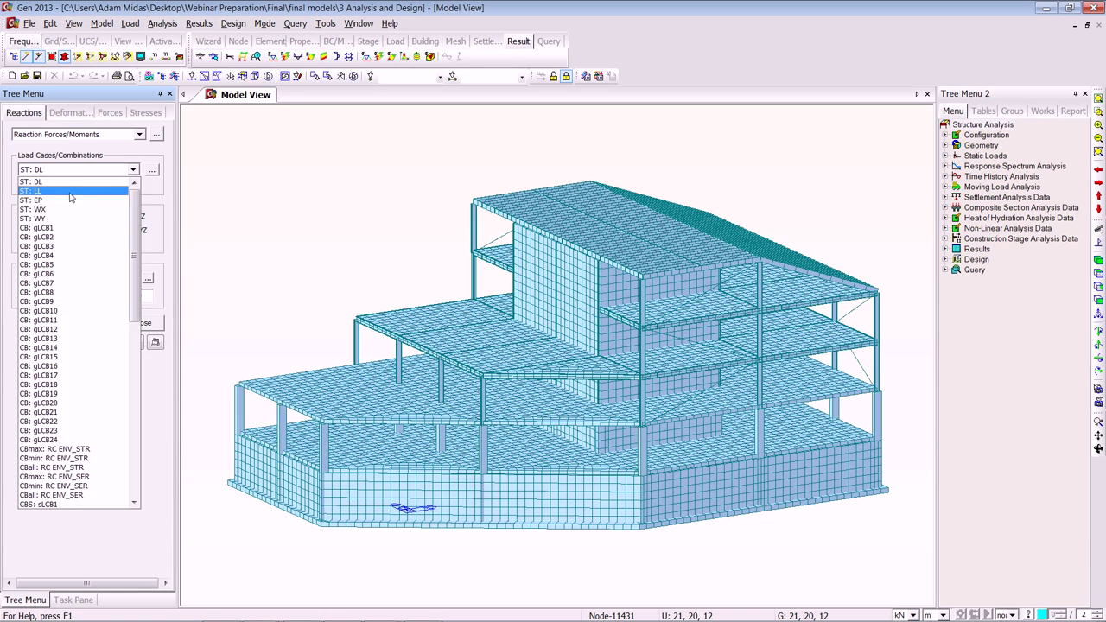
{"action": "left_click", "coordinate": [71, 192]}
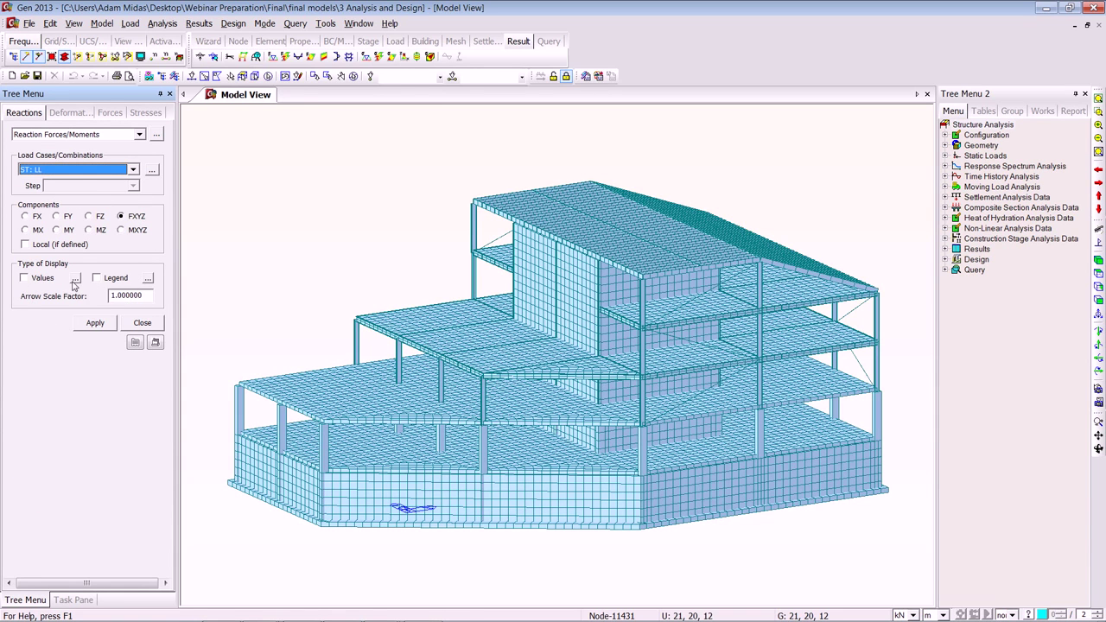
{"action": "left_click", "coordinate": [41, 278]}
{"action": "left_click", "coordinate": [96, 278]}
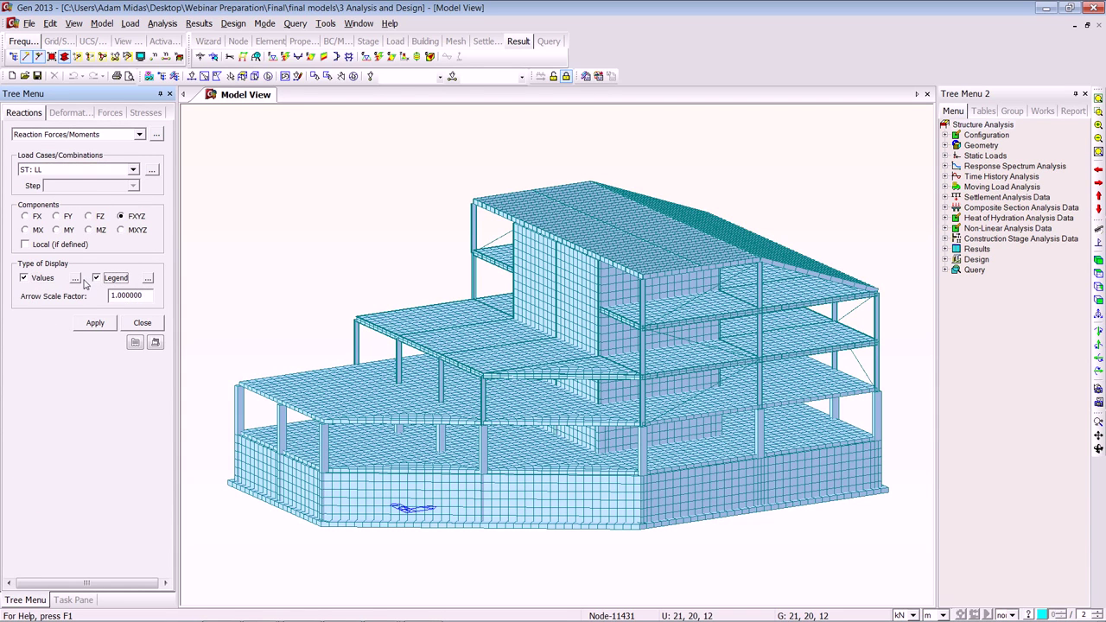
- Limit the reaction value labels to the absolute maximum only, apply the display, and inspect the base reactions on the model
{"action": "left_click", "coordinate": [75, 278]}
{"action": "left_click", "coordinate": [488, 275]}
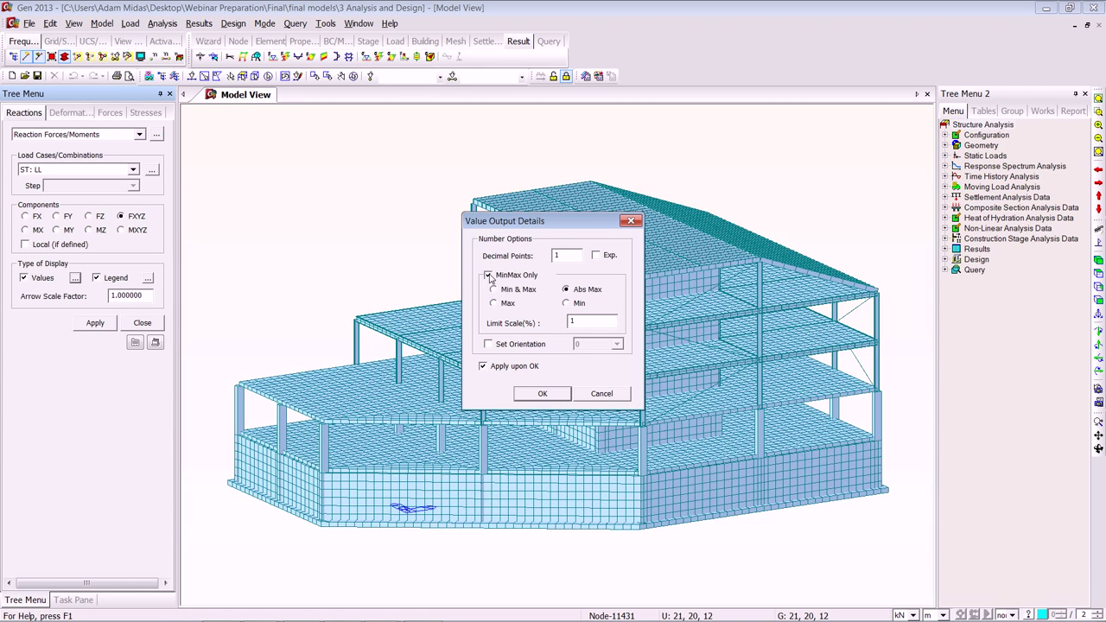
{"action": "left_click", "coordinate": [543, 394]}
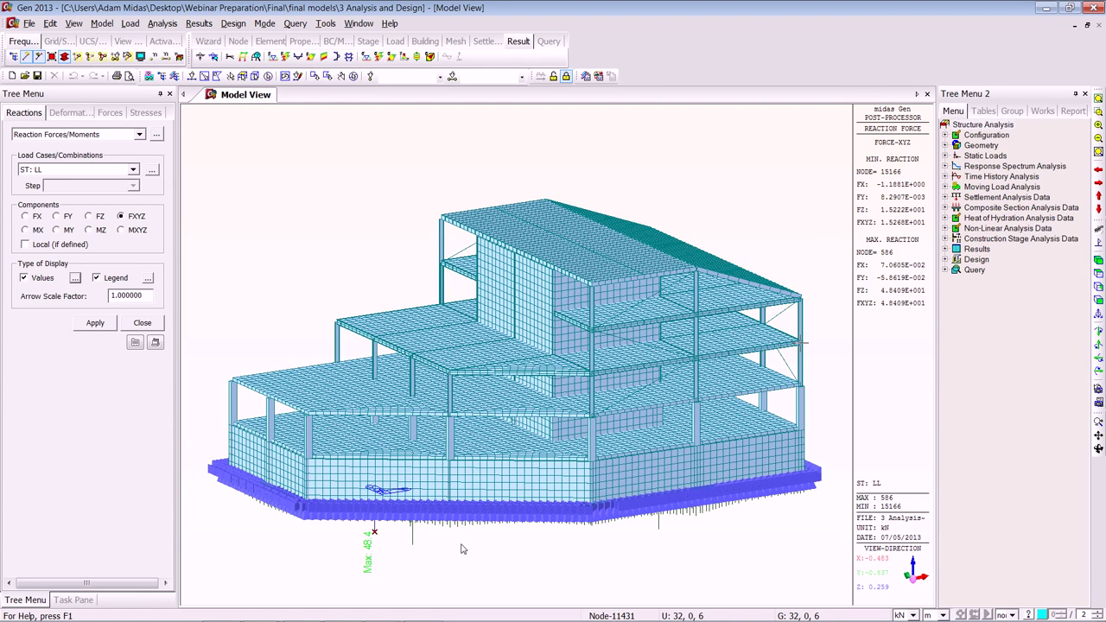
{"action": "middle_click_drag", "start_coordinate": [463, 549], "coordinate": [493, 452], "text": "ctrl"}
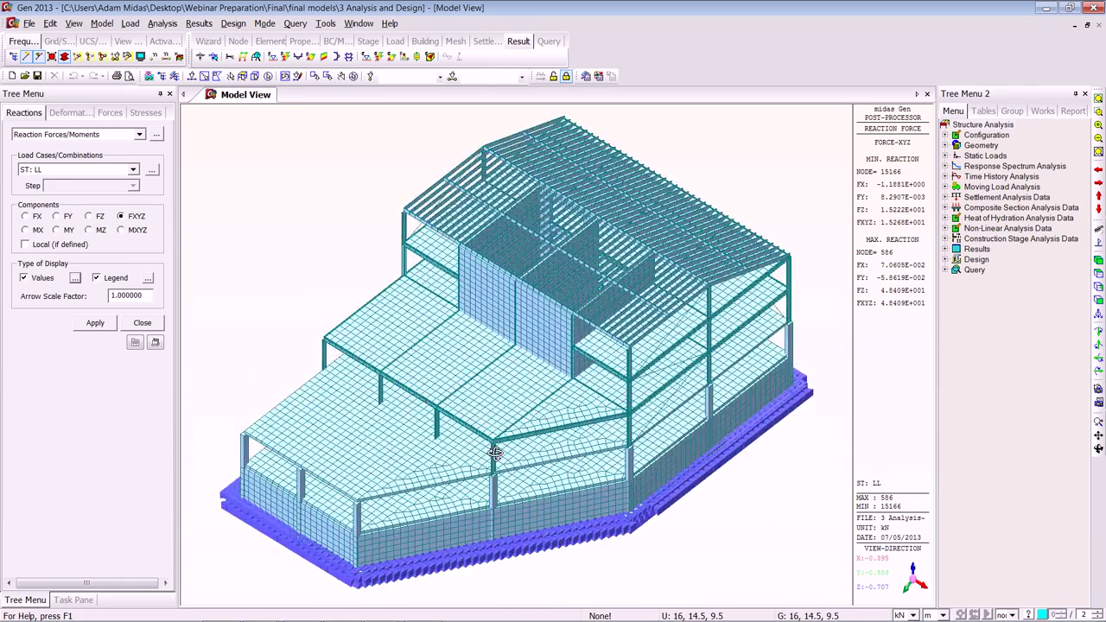
{"action": "middle_click_drag", "start_coordinate": [530, 491], "coordinate": [531, 459], "text": "ctrl"}
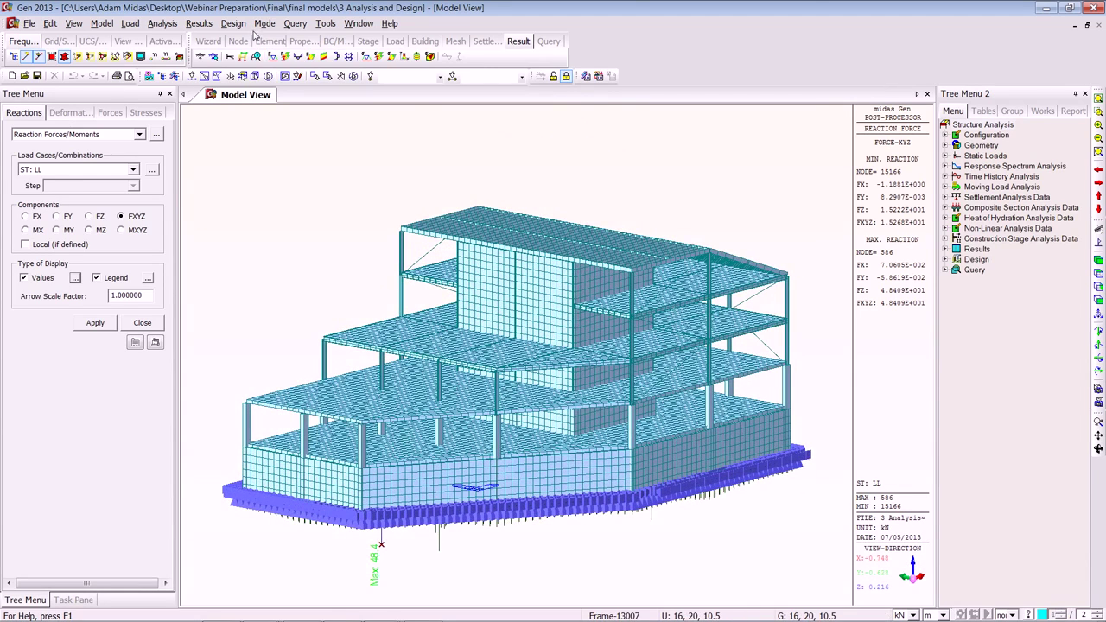
- Generate the reaction result table for the DL and LL static load cases
{"action": "left_click", "coordinate": [198, 23]}
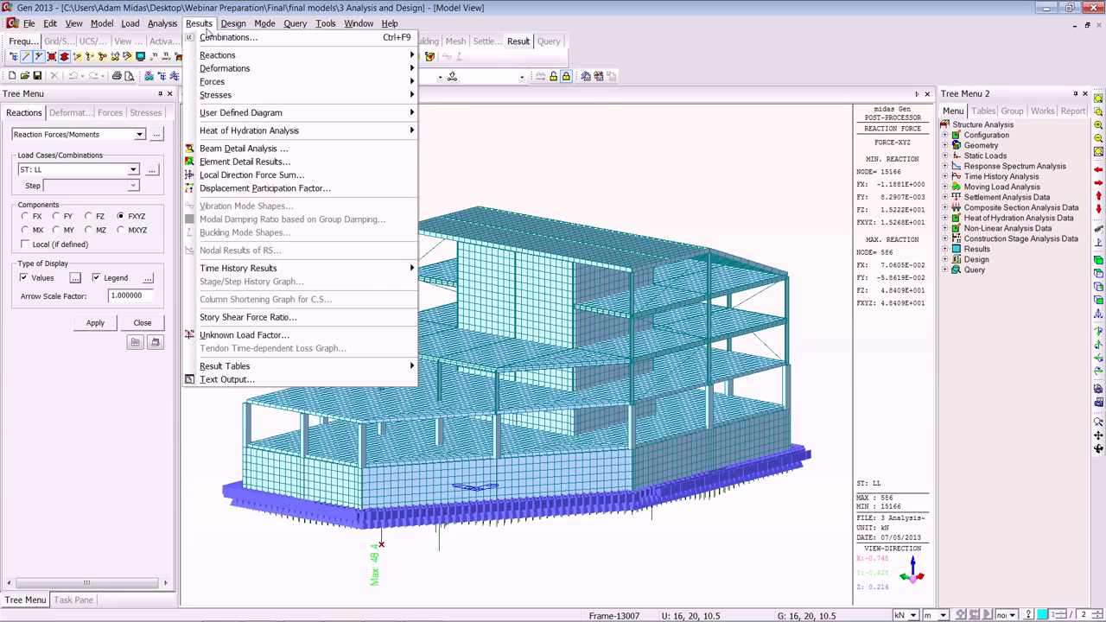
{"action": "mouse_move", "coordinate": [393, 367]}
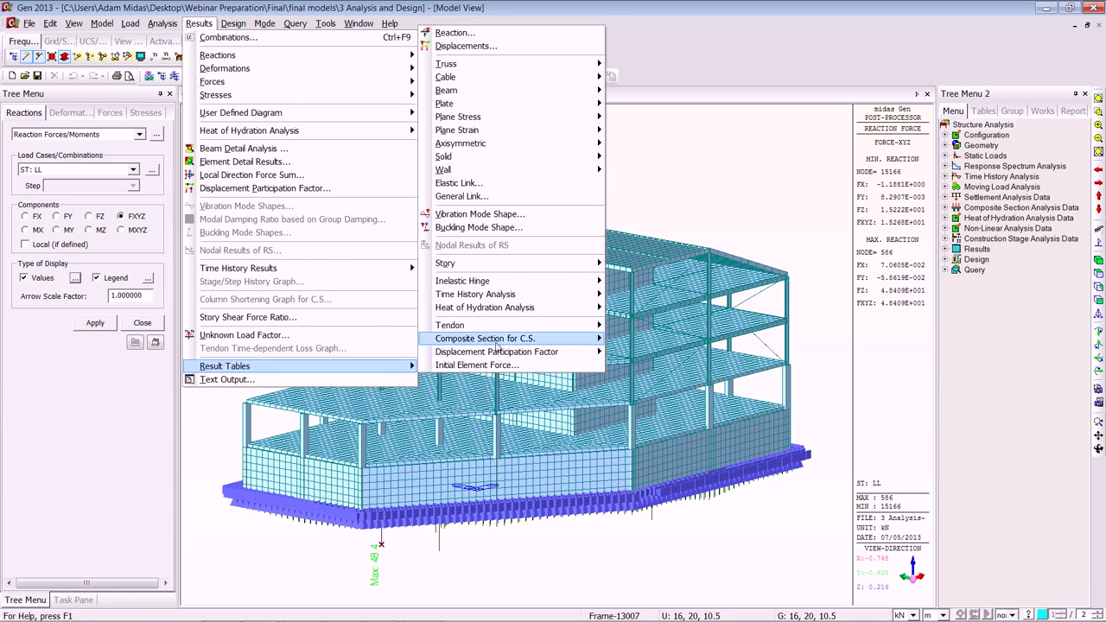
{"action": "left_click", "coordinate": [517, 33]}
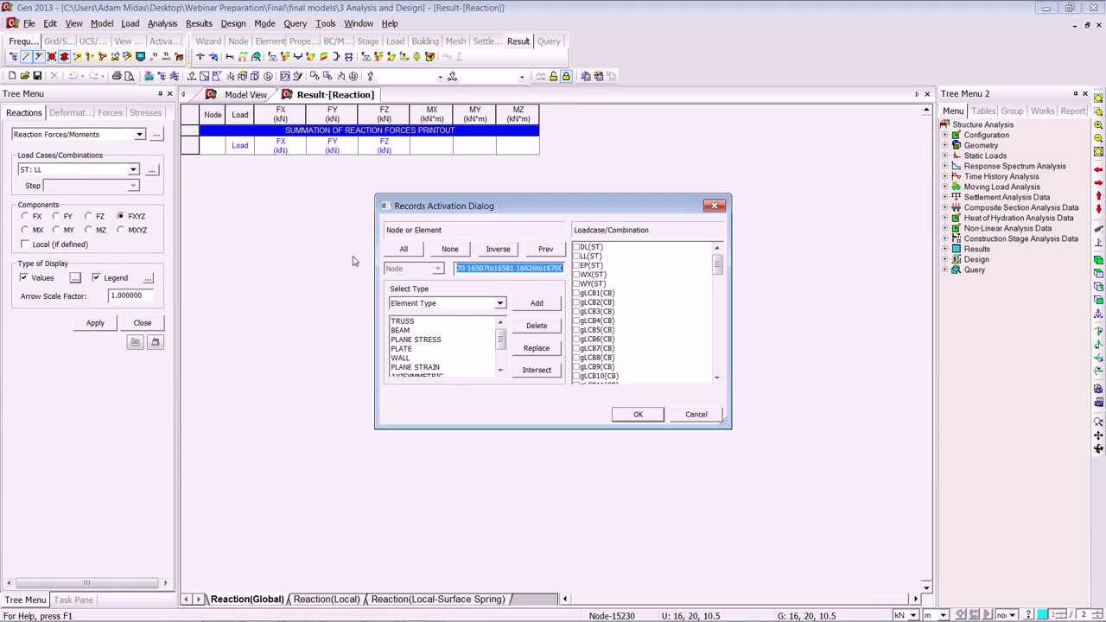
{"action": "left_click", "coordinate": [575, 257]}
{"action": "left_click", "coordinate": [576, 247]}
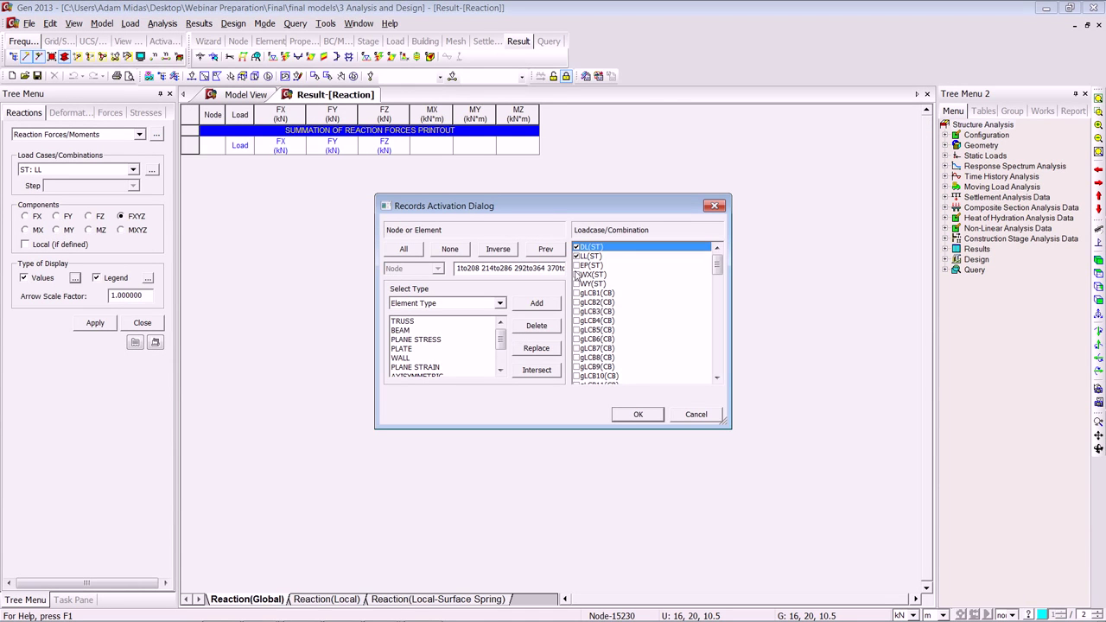
{"action": "left_click", "coordinate": [635, 415]}
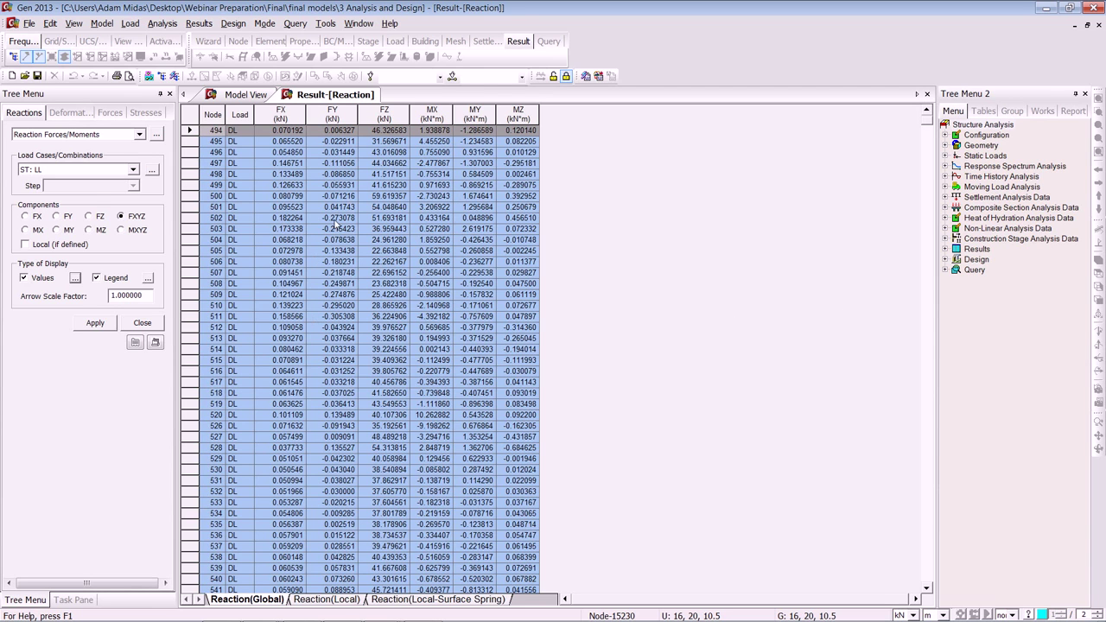
- Sort the reaction table in ascending order with FZ added as a higher-priority sort key
{"action": "right_click", "coordinate": [346, 212]}
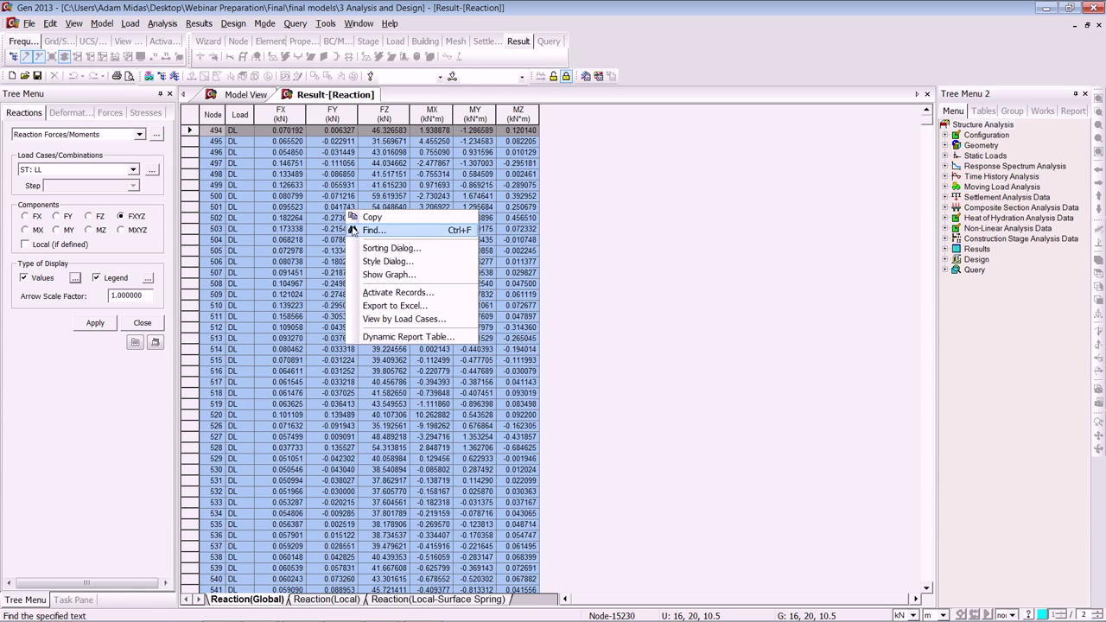
{"action": "left_click", "coordinate": [413, 250]}
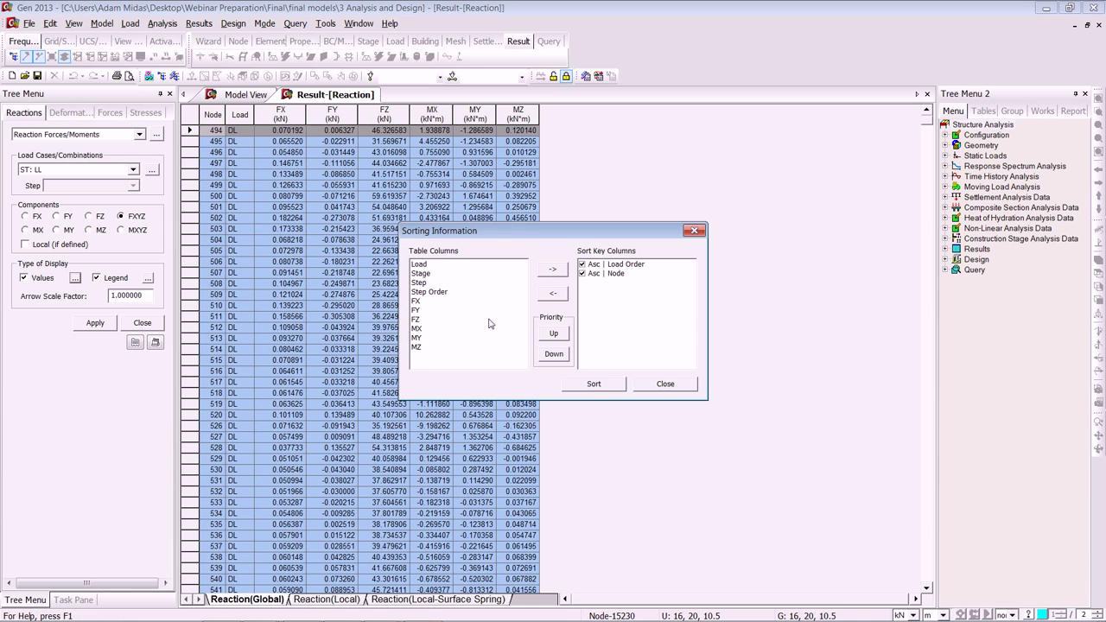
{"action": "left_click", "coordinate": [424, 319]}
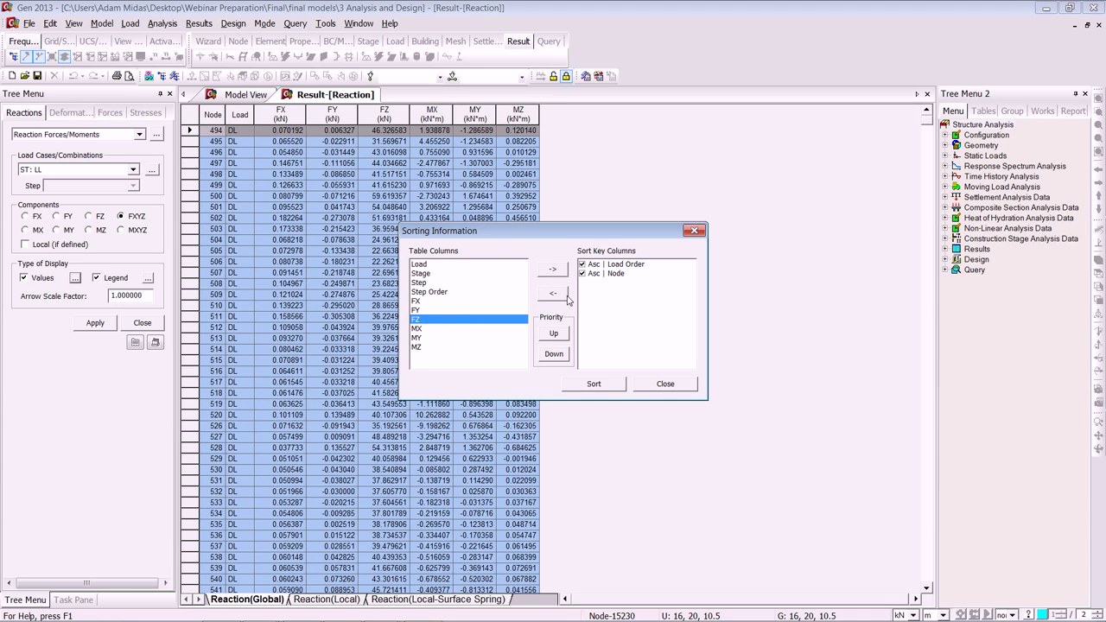
{"action": "left_click", "coordinate": [554, 271]}
{"action": "left_click", "coordinate": [554, 334]}
{"action": "left_click", "coordinate": [594, 386]}
{"action": "left_click", "coordinate": [665, 384]}
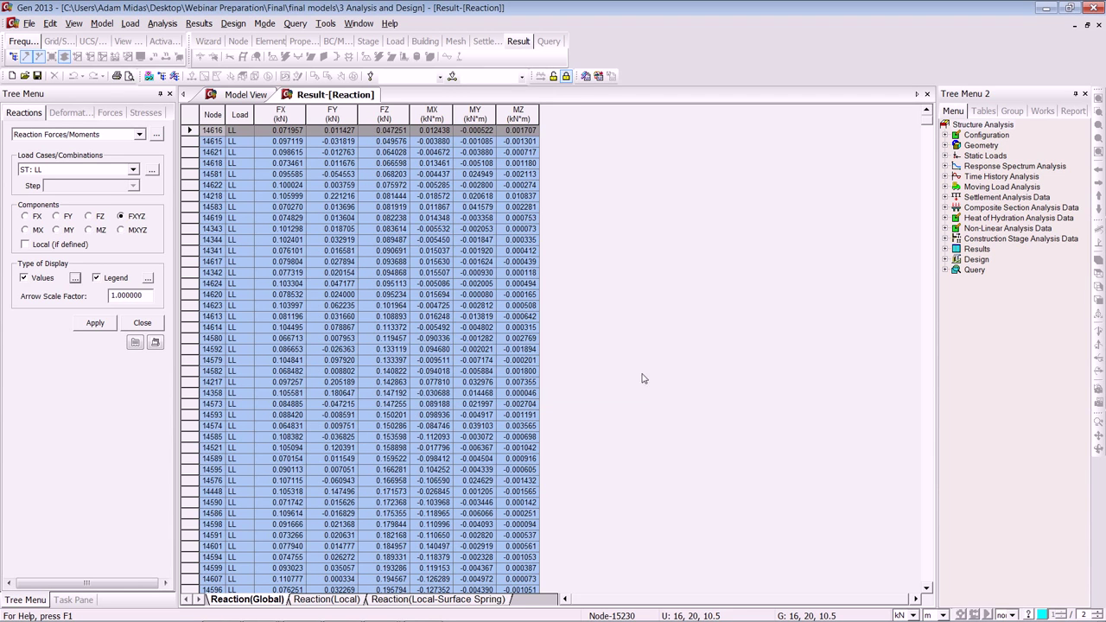
- Create a dynamic report table from the first twelve reaction rows, keeping only the Node, Load and FX components
{"action": "left_click_drag", "start_coordinate": [190, 127], "coordinate": [391, 231]}
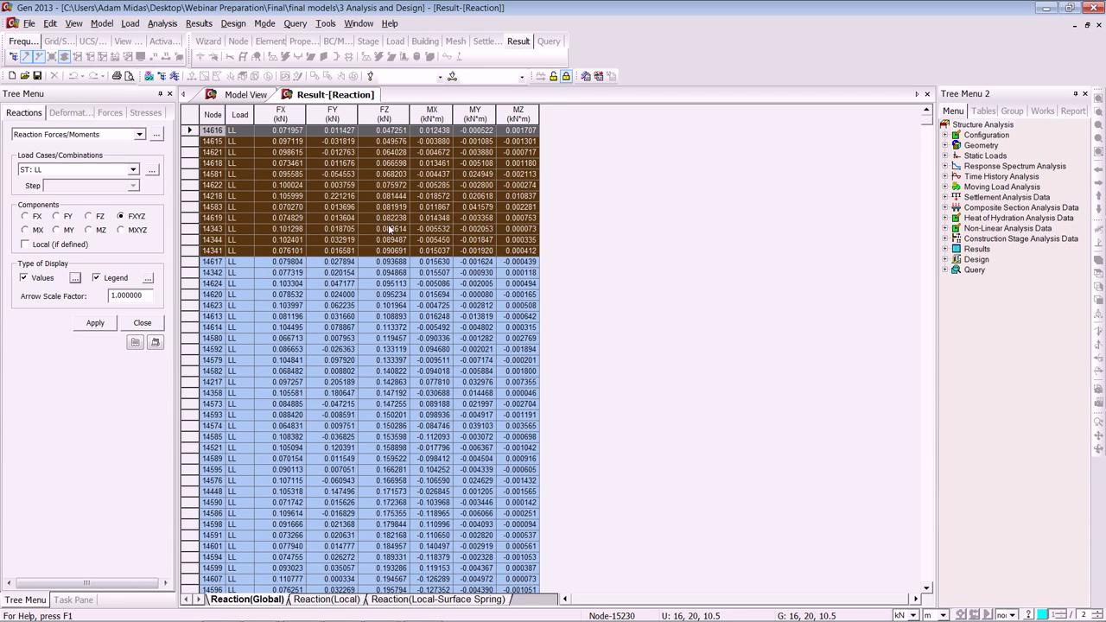
{"action": "right_click", "coordinate": [355, 201]}
{"action": "left_click", "coordinate": [403, 209]}
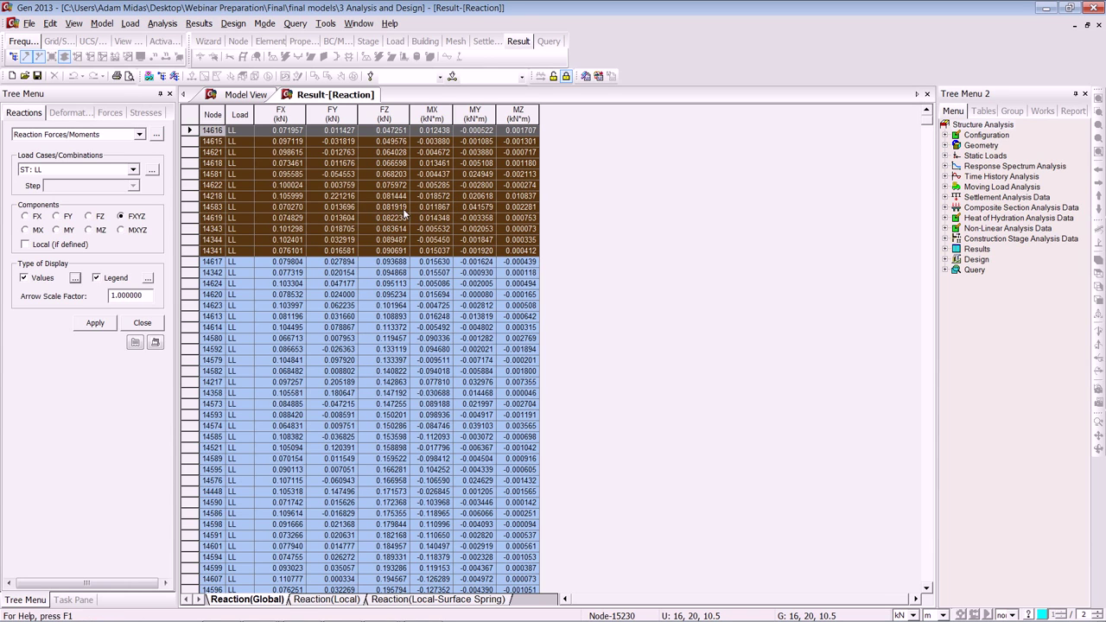
{"action": "right_click", "coordinate": [286, 175]}
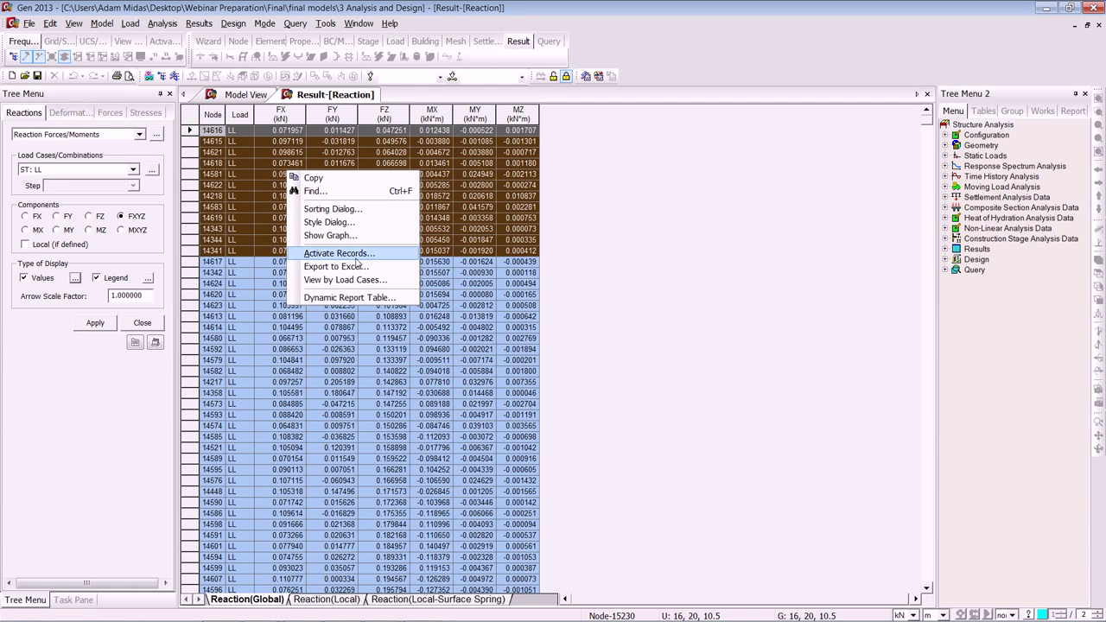
{"action": "left_click", "coordinate": [358, 298]}
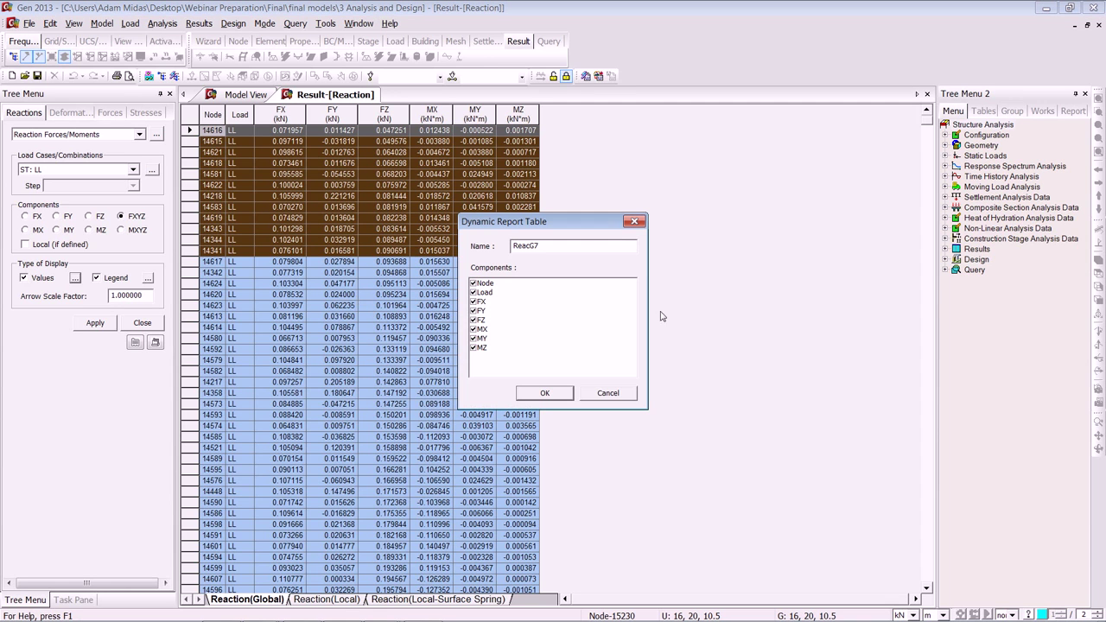
{"action": "left_click", "coordinate": [474, 310]}
{"action": "left_click", "coordinate": [474, 320]}
{"action": "left_click", "coordinate": [474, 330]}
{"action": "left_click", "coordinate": [473, 338]}
{"action": "left_click", "coordinate": [473, 347]}
{"action": "left_click", "coordinate": [544, 393]}
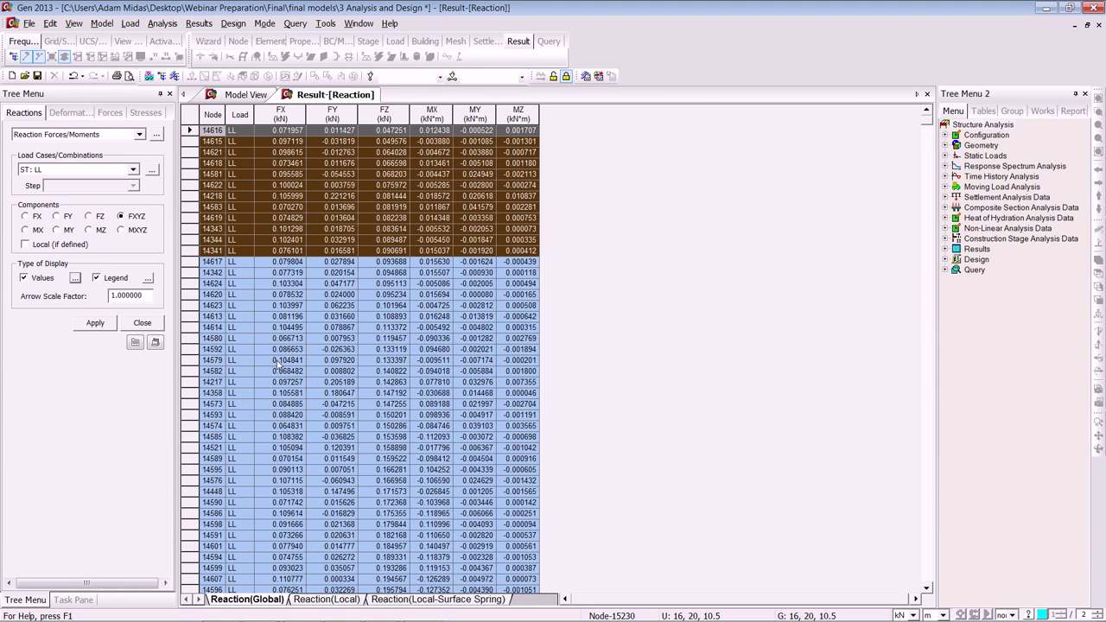
- Close the reaction table and display the LL resultant displacement contour on the deformed shape, with value labels off
{"action": "left_click", "coordinate": [927, 94]}
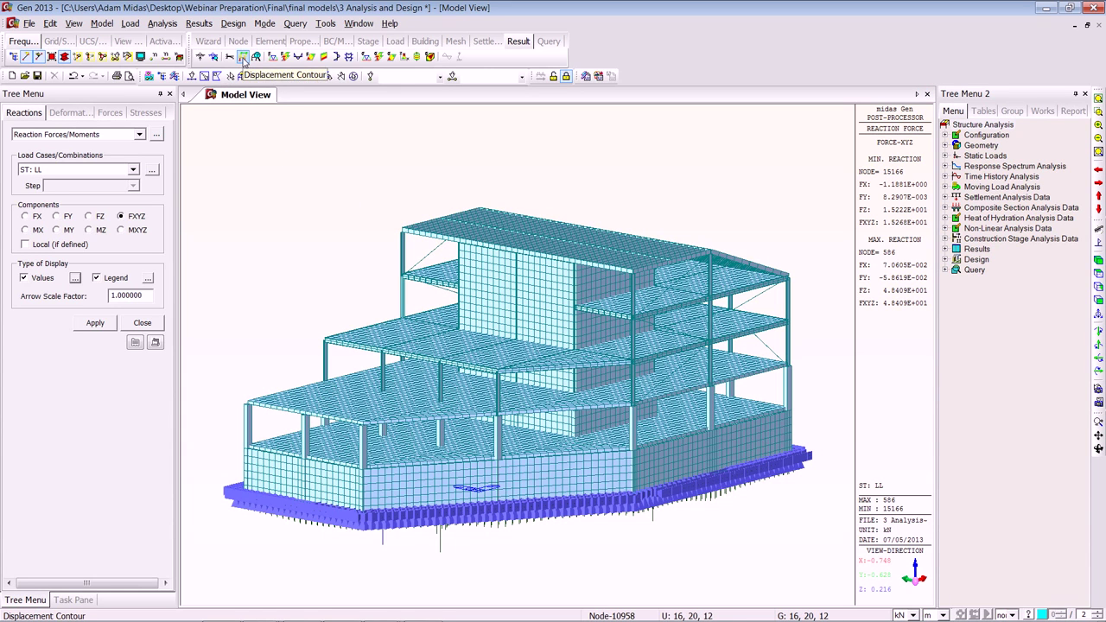
{"action": "left_click", "coordinate": [244, 57]}
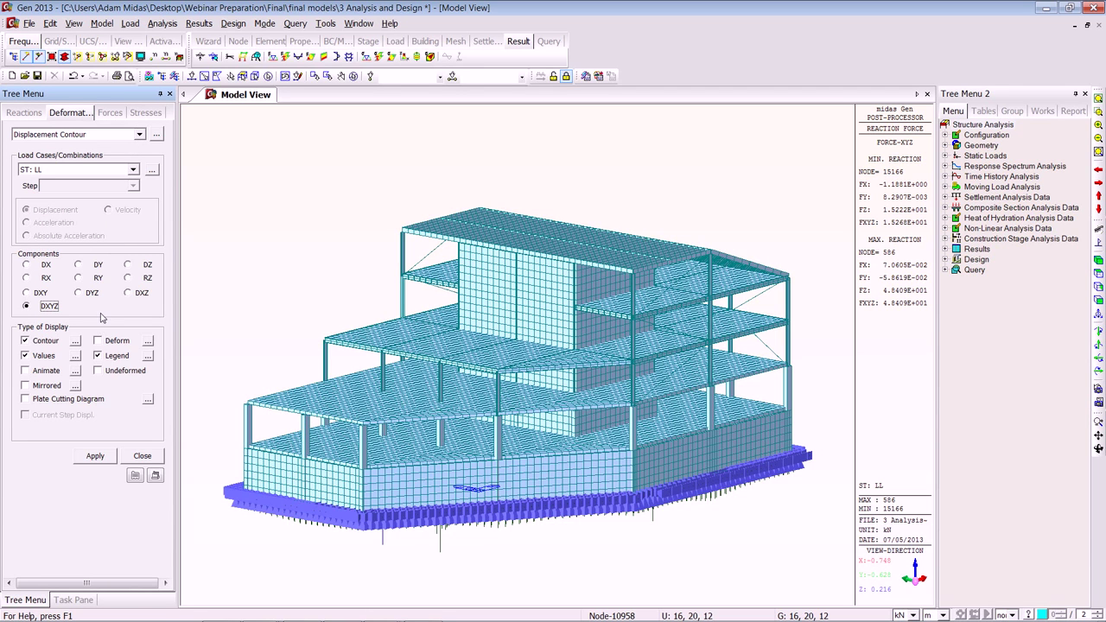
{"action": "left_click", "coordinate": [99, 341]}
{"action": "left_click", "coordinate": [25, 356]}
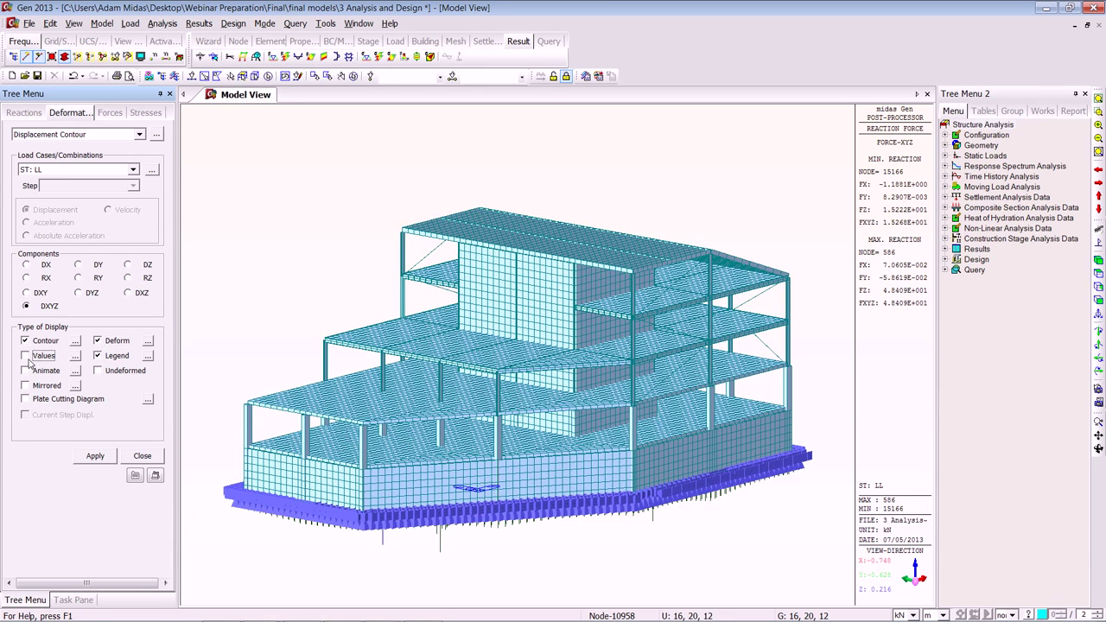
{"action": "left_click", "coordinate": [95, 460]}
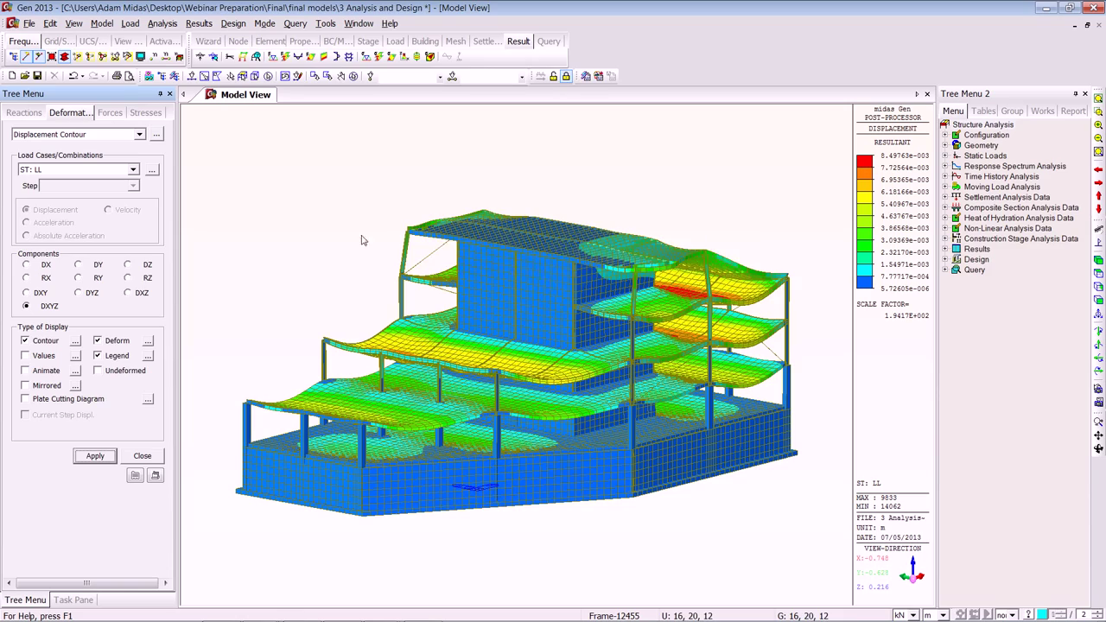
{"action": "mouse_move", "coordinate": [558, 287]}
{"action": "middle_mouse_down", "text": "ctrl"}
{"action": "mouse_move", "coordinate": [557, 339]}
{"action": "mouse_move", "coordinate": [570, 264]}
{"action": "mouse_move", "coordinate": [562, 286]}
{"action": "middle_mouse_up", "text": "ctrl"}
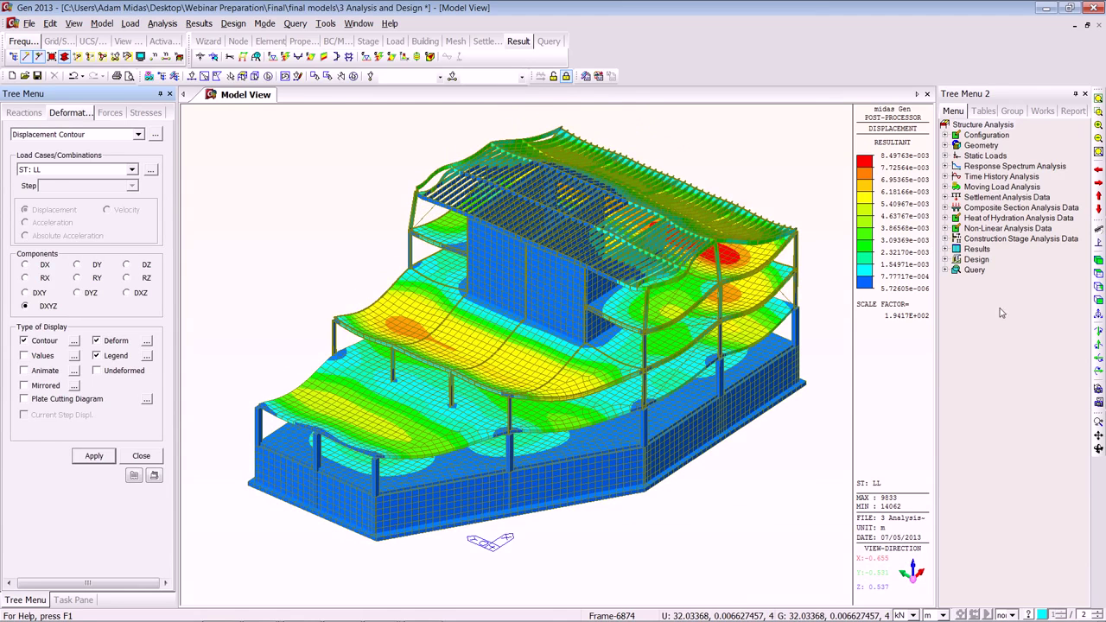
{"action": "left_click", "coordinate": [1099, 259]}
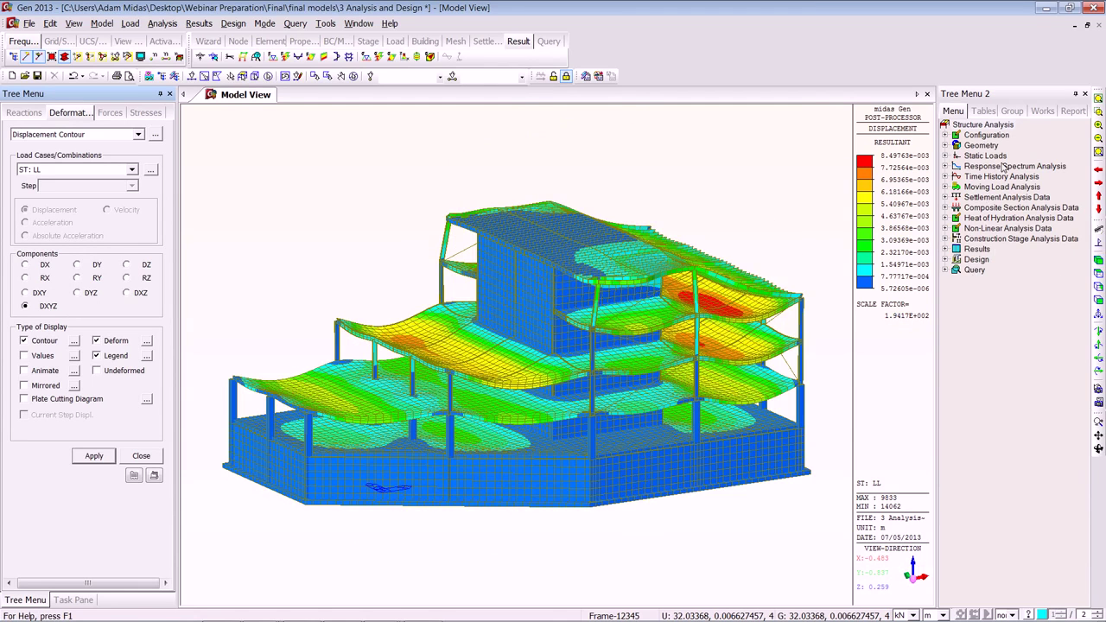
- Activate only the elements assigned to the S355 material
{"action": "left_click", "coordinate": [1042, 111]}
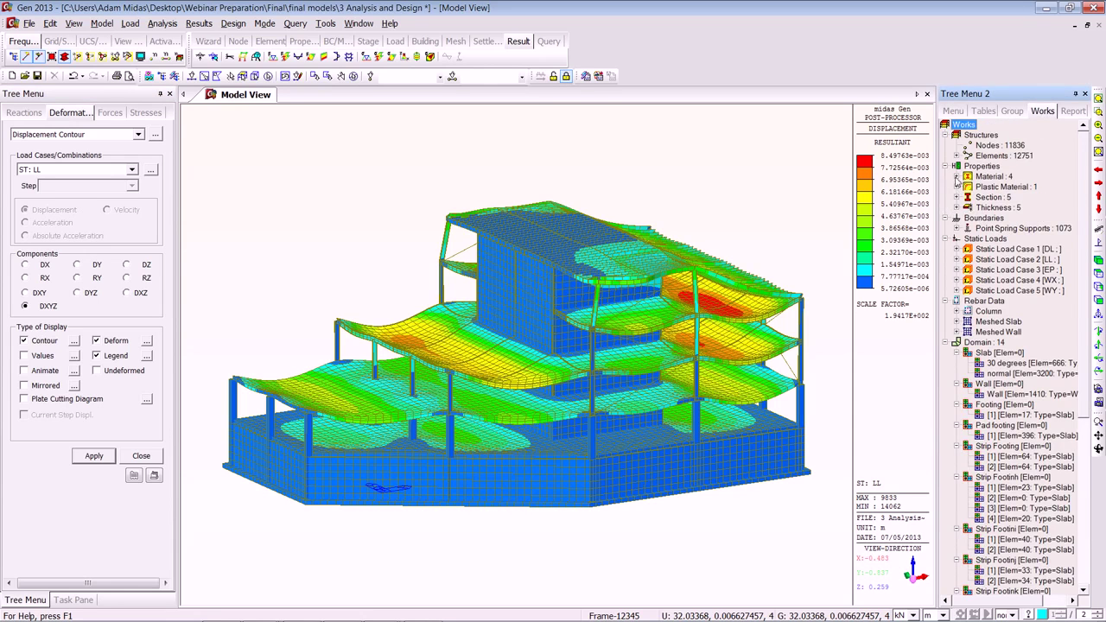
{"action": "left_click", "coordinate": [957, 176]}
{"action": "left_click", "coordinate": [1002, 197]}
{"action": "right_click", "coordinate": [1005, 199]}
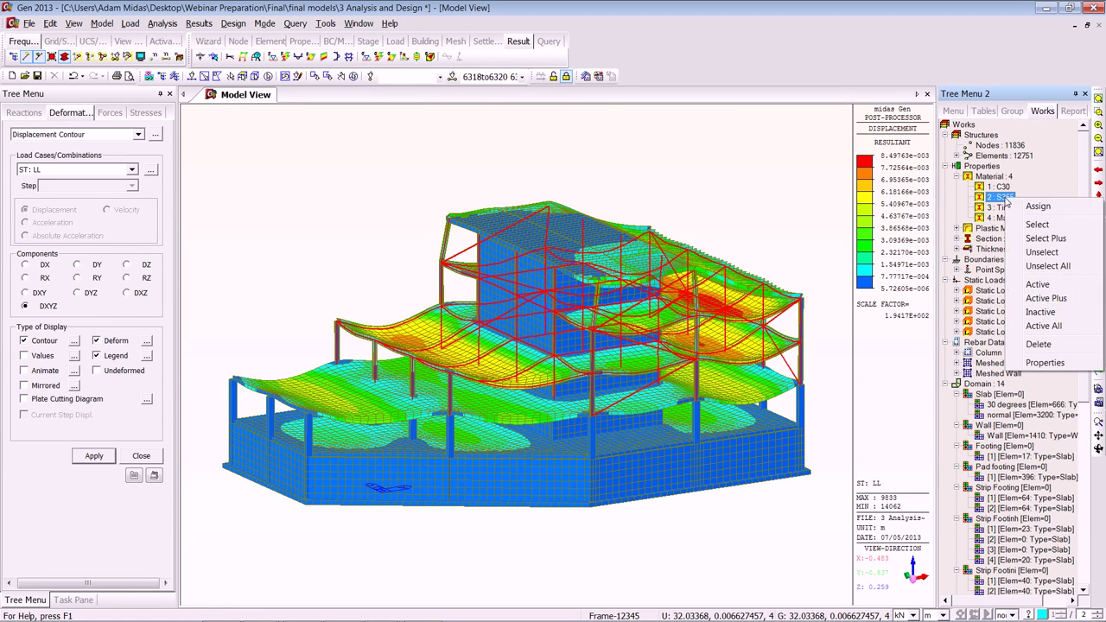
{"action": "left_click", "coordinate": [1040, 285]}
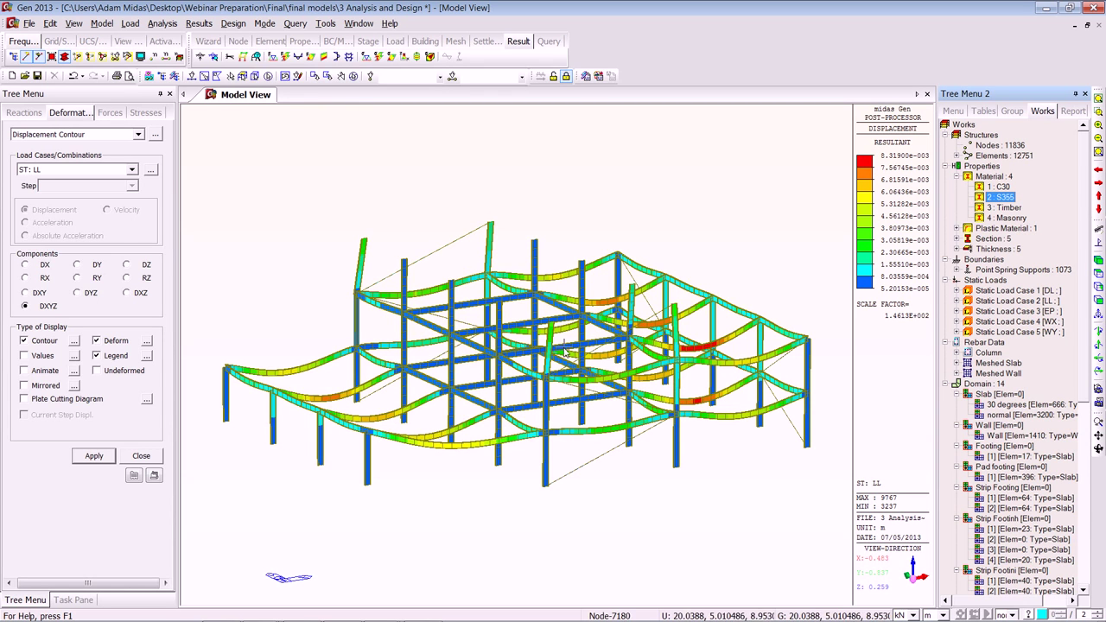
- Display the LL Myz beam diagram with exact values and solid fill on the undeformed steel frame
{"action": "left_click", "coordinate": [298, 56]}
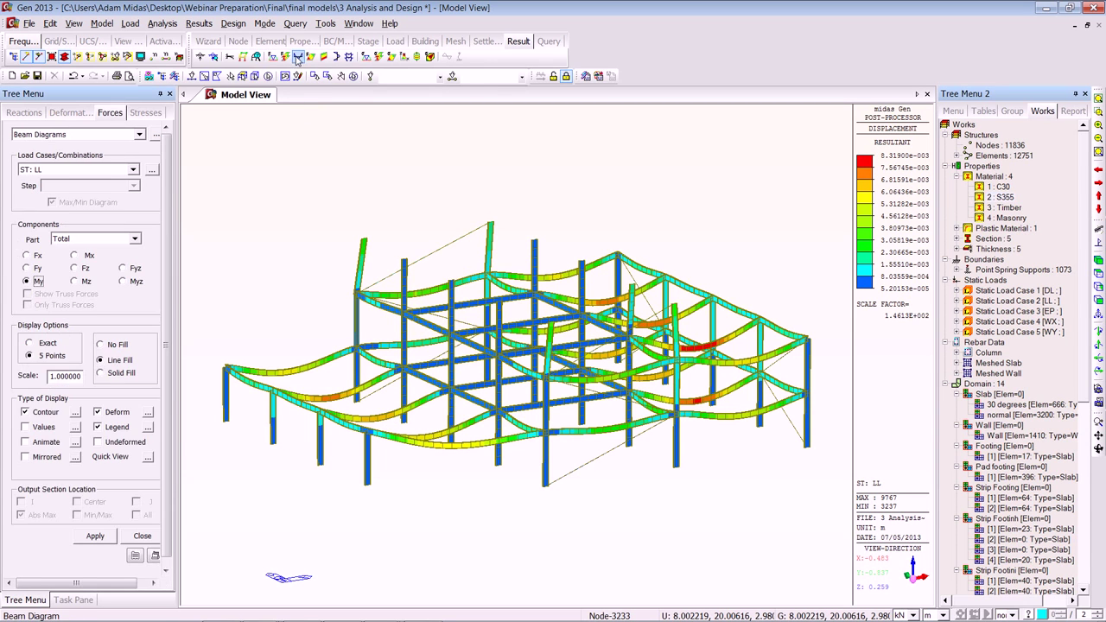
{"action": "left_click", "coordinate": [98, 413]}
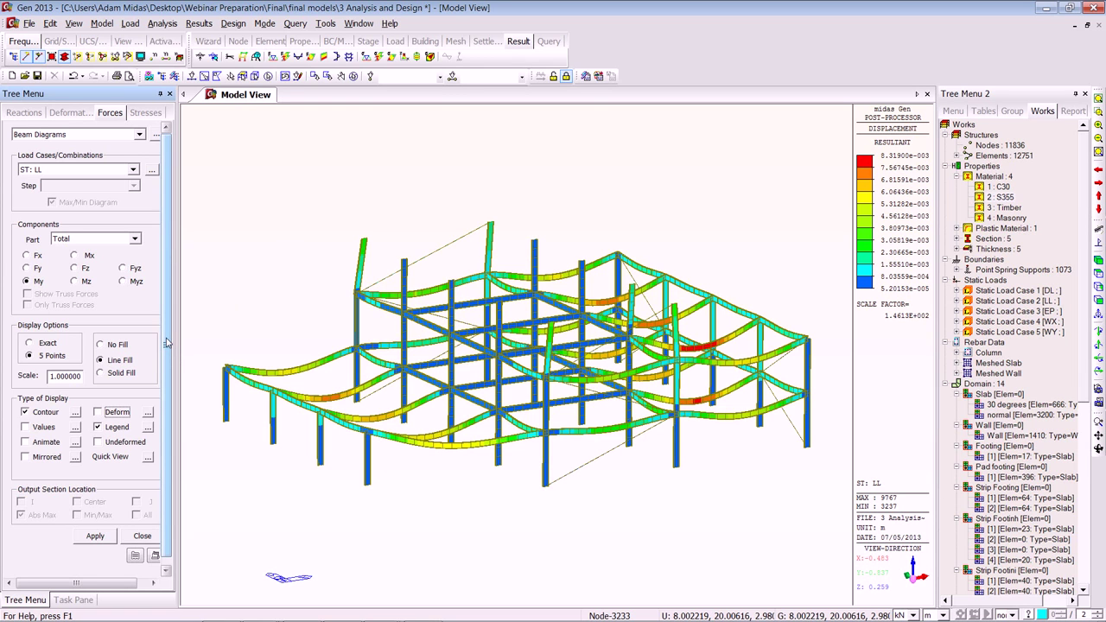
{"action": "left_click", "coordinate": [38, 344]}
{"action": "left_click", "coordinate": [102, 373]}
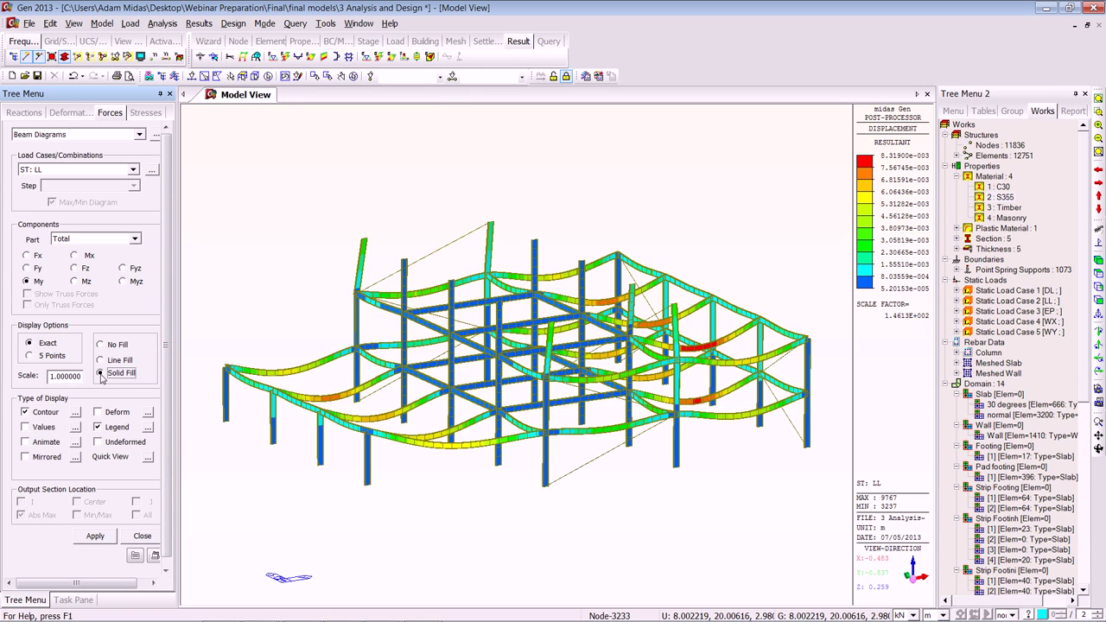
{"action": "scroll", "coordinate": [169, 285], "scroll_direction": "down", "scroll_amount": 1}
{"action": "left_click", "coordinate": [123, 274]}
{"action": "left_click", "coordinate": [95, 530]}
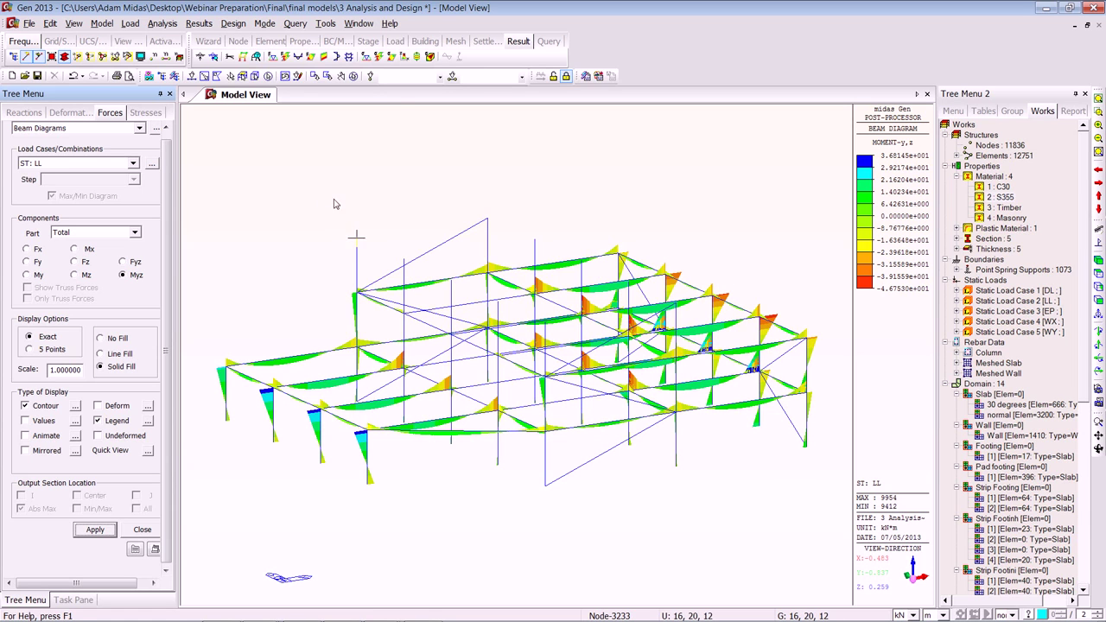
- Isolate the frame in the XZ plane at Y = 0 and inspect its moment diagram in front and isometric views
{"action": "left_click", "coordinate": [243, 76]}
{"action": "left_click", "coordinate": [269, 175]}
{"action": "left_click", "coordinate": [806, 444]}
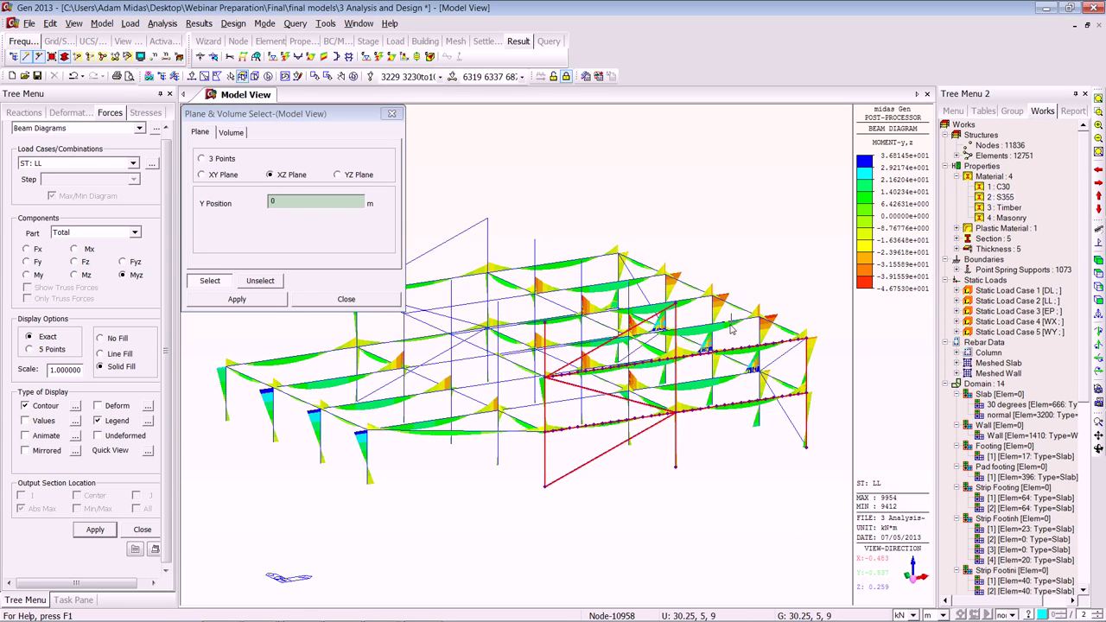
{"action": "key", "text": "F2"}
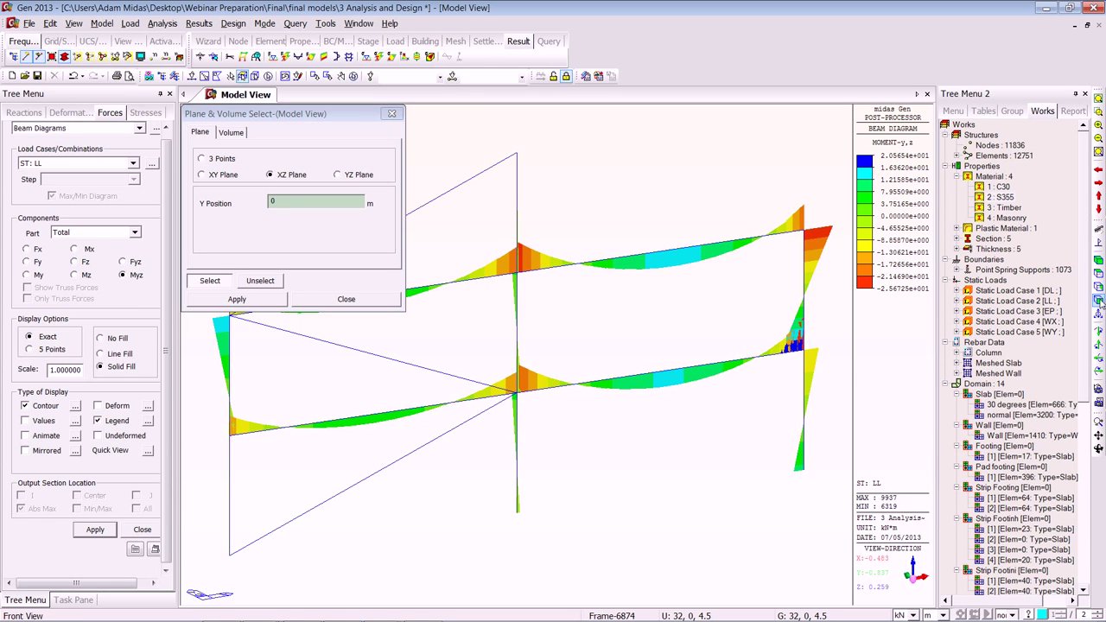
{"action": "left_click", "coordinate": [1099, 300]}
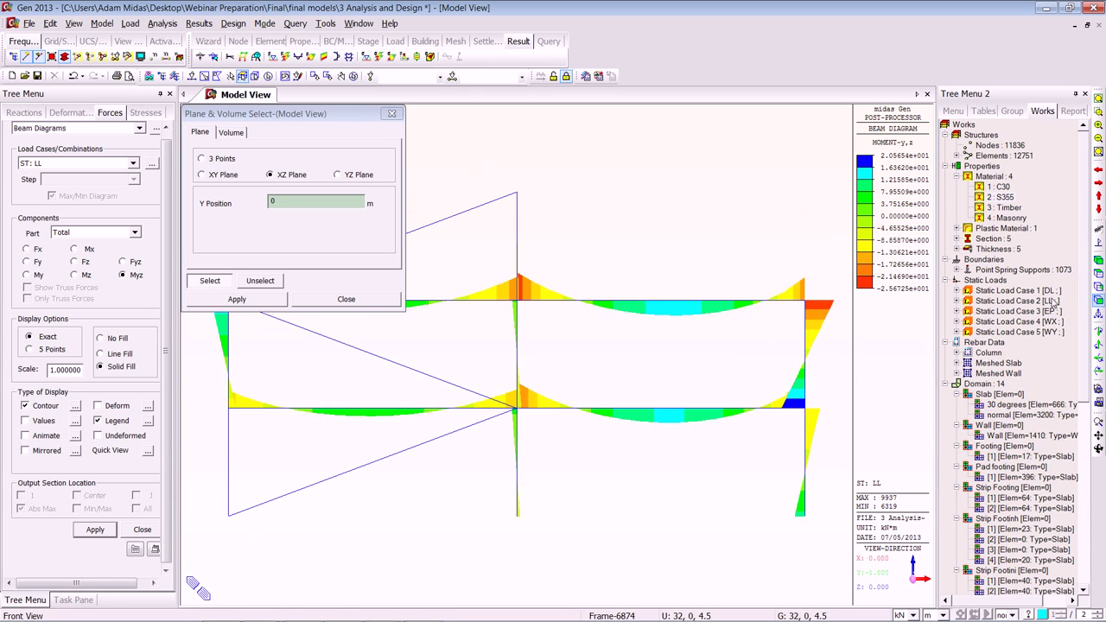
{"action": "left_click", "coordinate": [392, 114]}
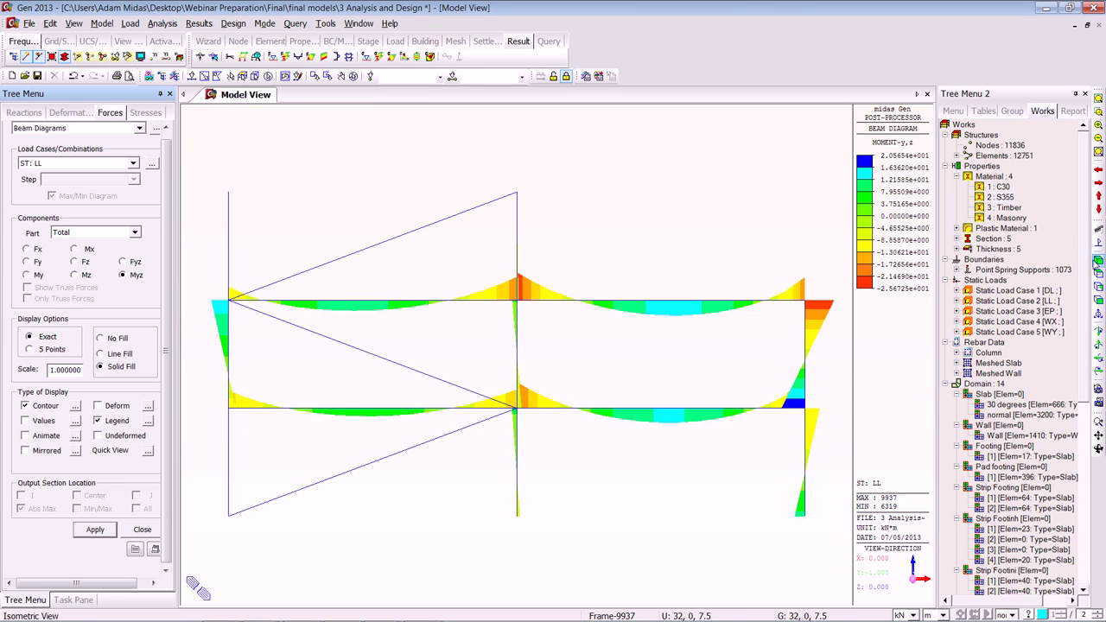
{"action": "left_click", "coordinate": [1098, 261]}
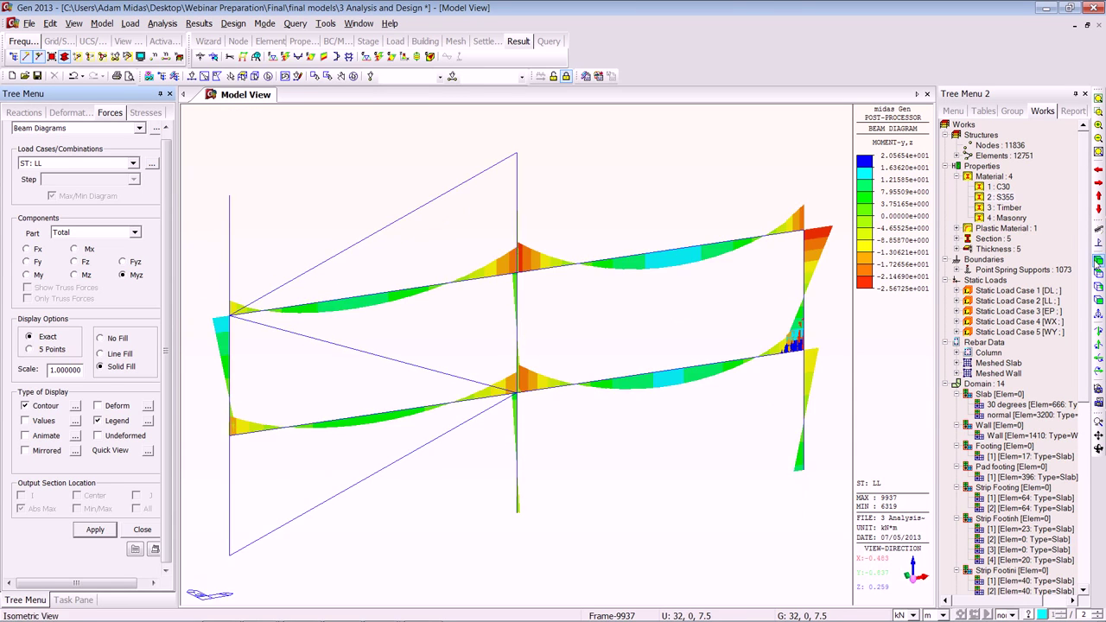
- Reactivate the whole model and clear the beam diagram from the view
{"action": "left_click", "coordinate": [103, 57]}
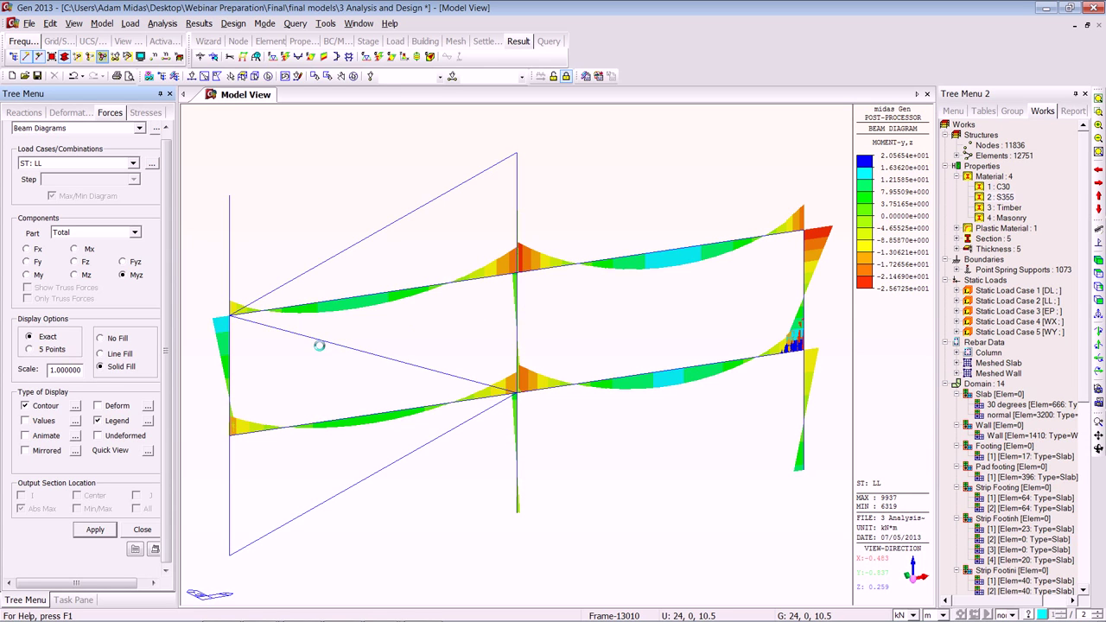
{"action": "key", "text": "ctrl+a"}
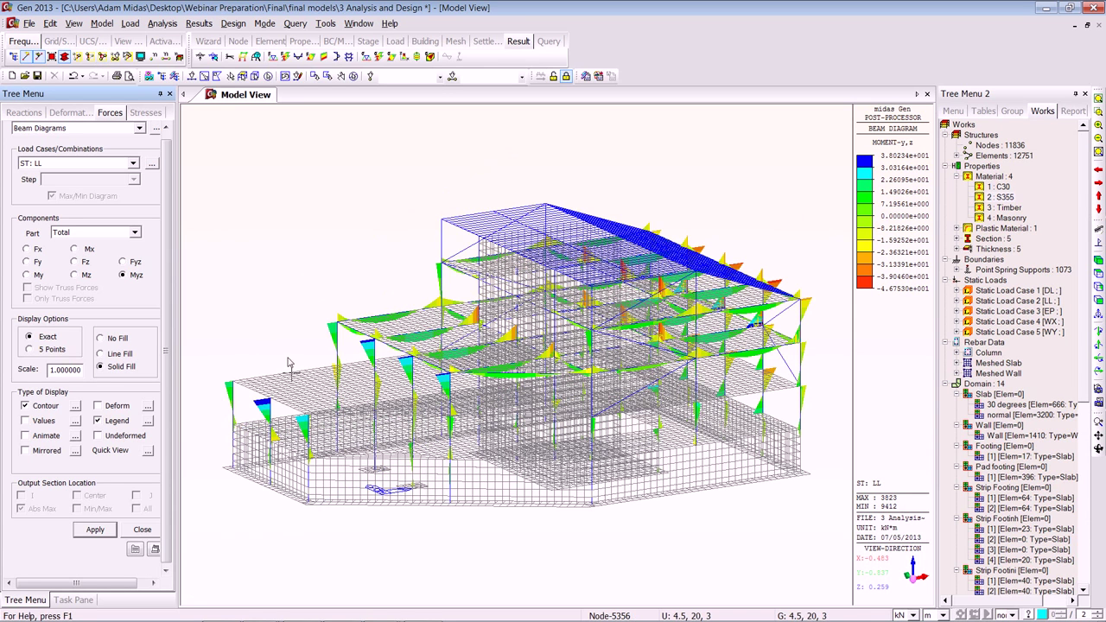
{"action": "left_click", "coordinate": [1098, 243]}
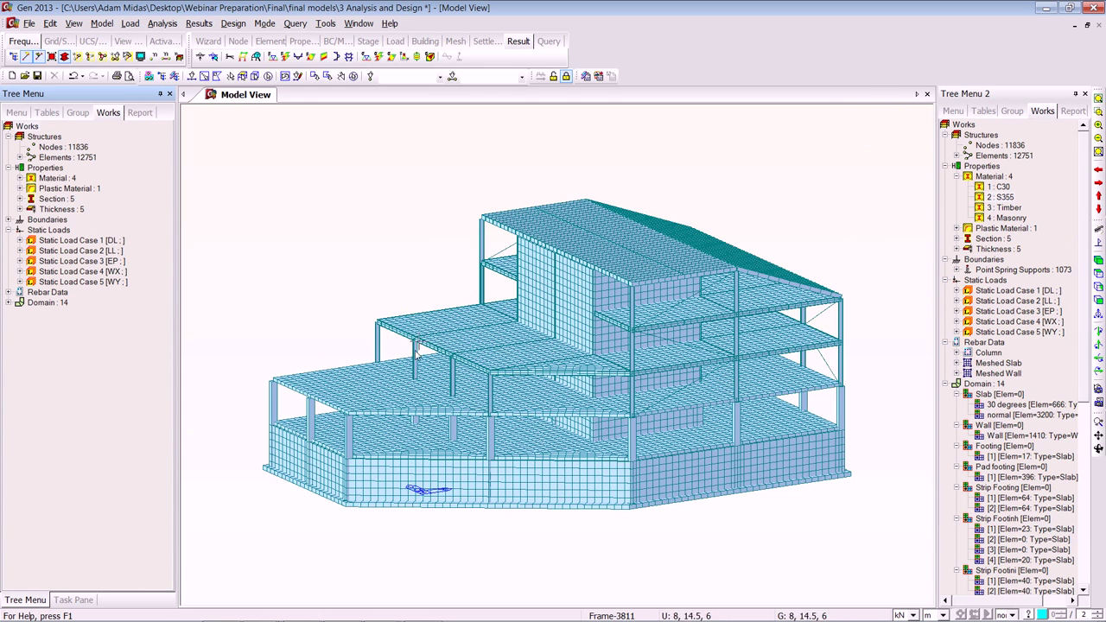
- Select the floor slab in the XY plane at Z = 3 m and activate only that floor
{"action": "left_click", "coordinate": [243, 76]}
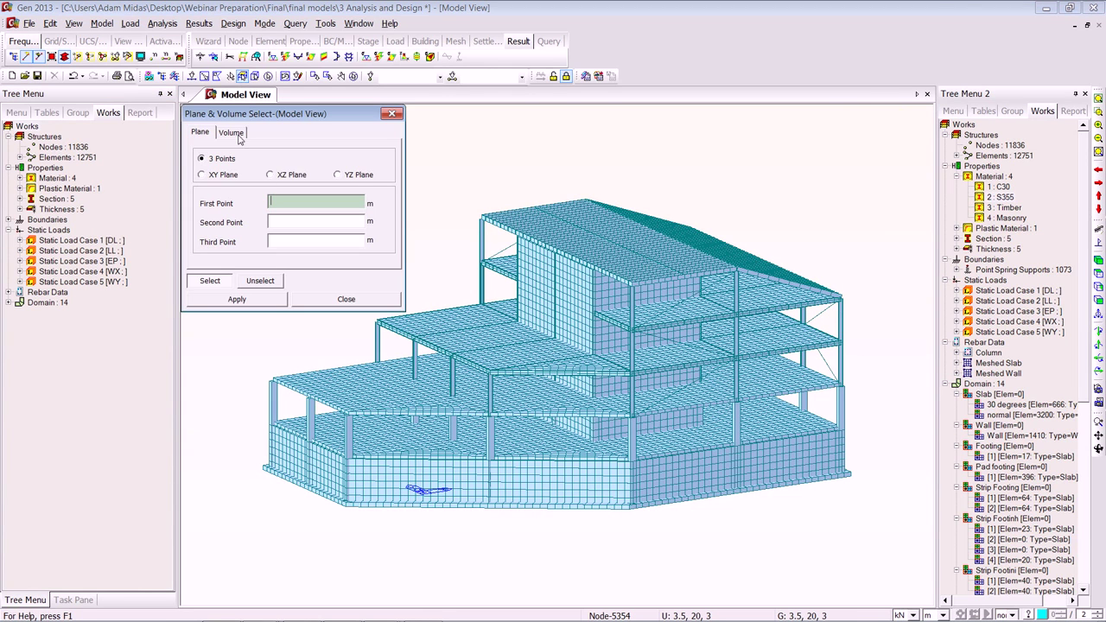
{"action": "left_click", "coordinate": [200, 176]}
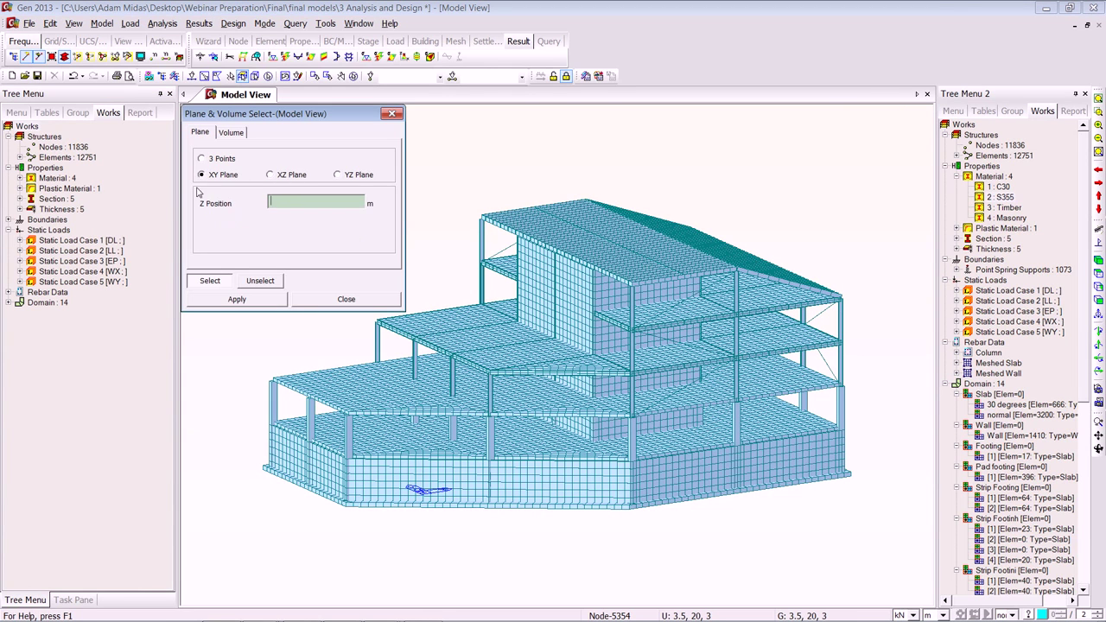
{"action": "left_click", "coordinate": [275, 384]}
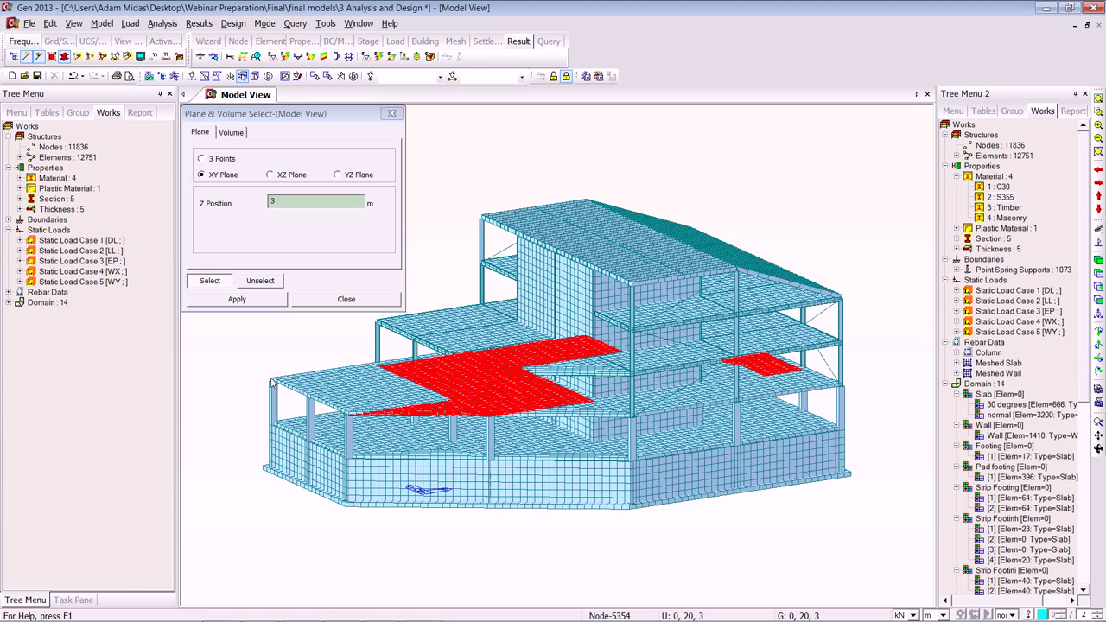
{"action": "left_click", "coordinate": [315, 303]}
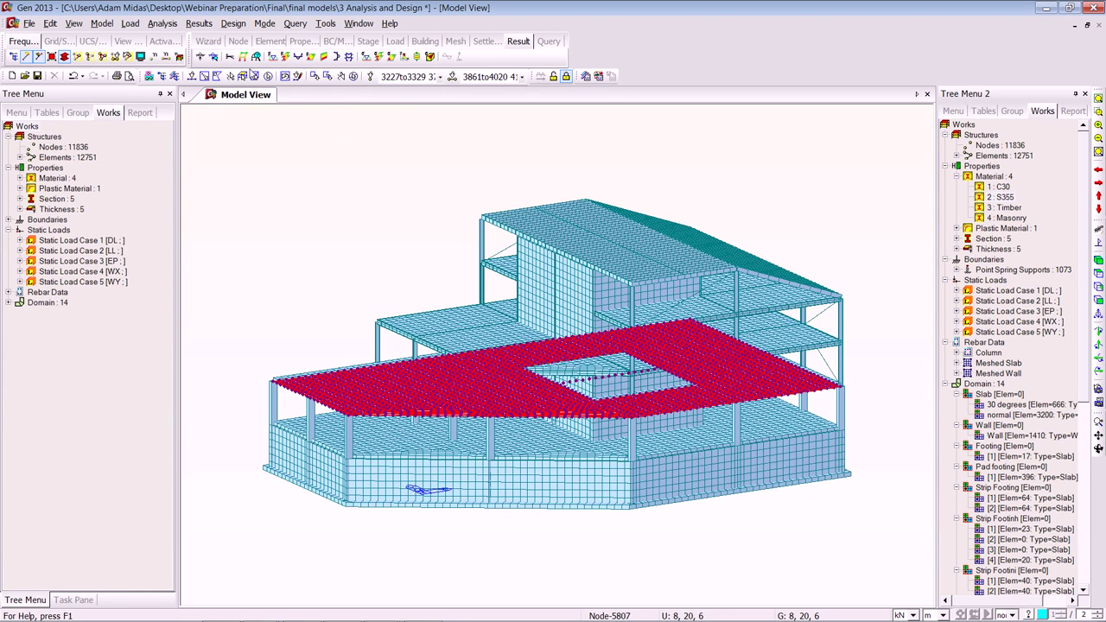
{"action": "left_click", "coordinate": [268, 94]}
{"action": "left_click", "coordinate": [286, 76]}
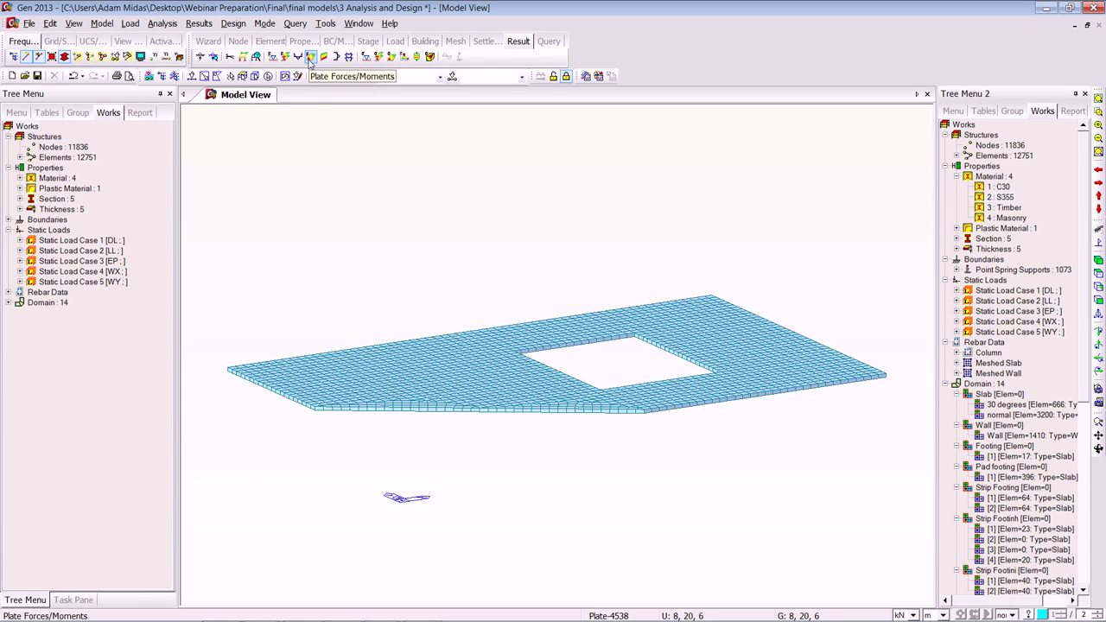
- Display the DL plate moment Mxx contour on the slab with nodal averaging and the cutting diagram enabled
{"action": "left_click", "coordinate": [310, 57]}
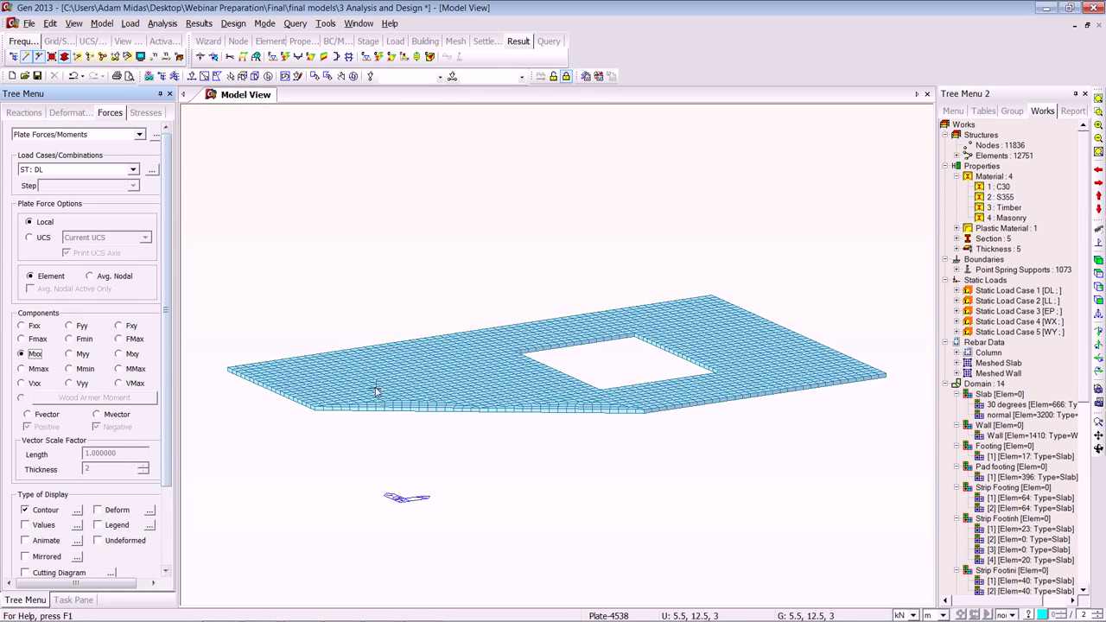
{"action": "scroll", "coordinate": [123, 472], "scroll_direction": "down", "scroll_amount": 3}
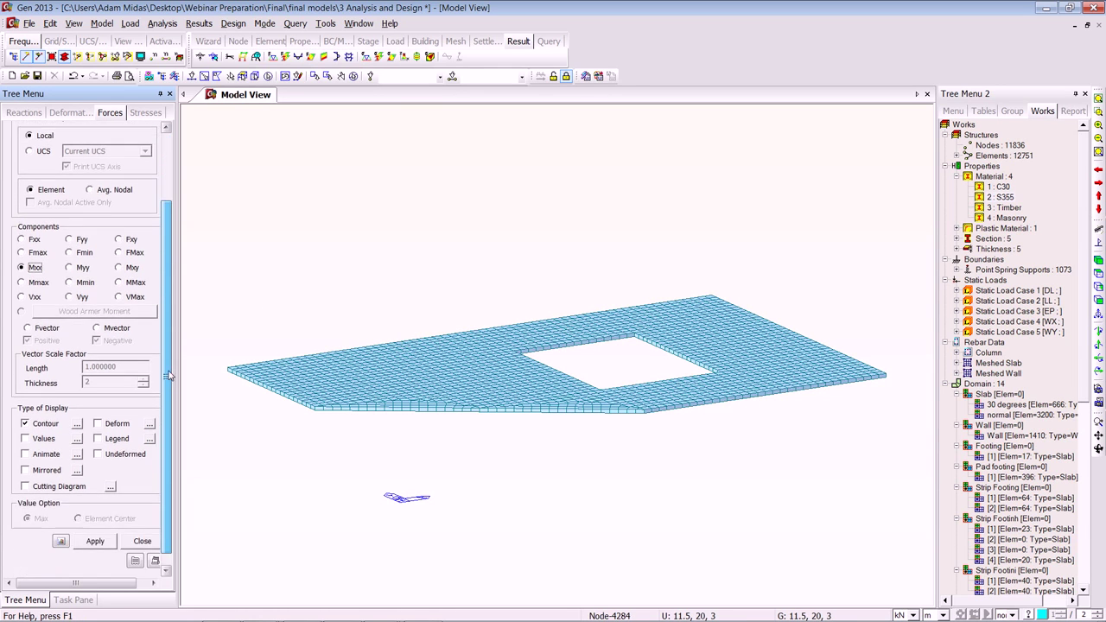
{"action": "left_click", "coordinate": [96, 530]}
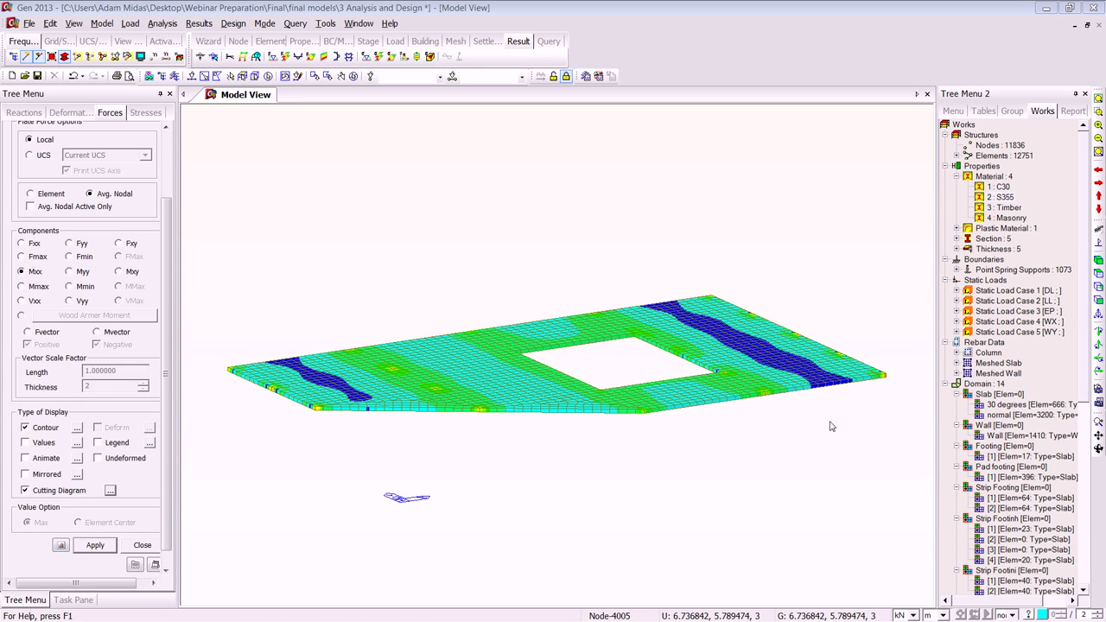
- Switch to the PowerPoint presentation, show the "Design in midas Gen" slide, and return to midas Gen
{"action": "key", "text": "alt+Tab"}
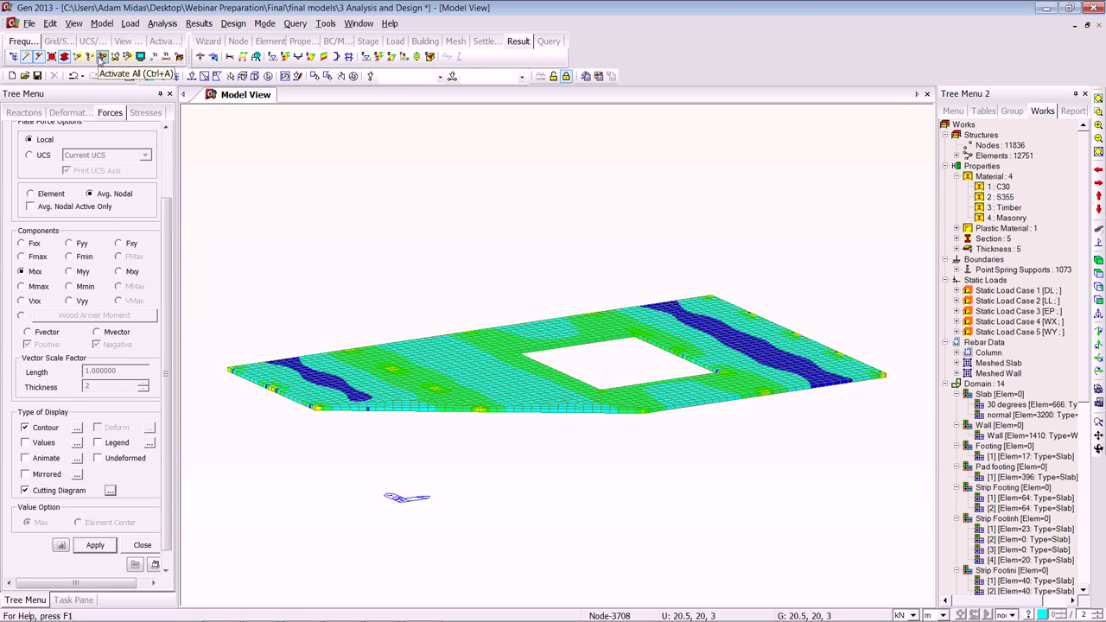
{"action": "key", "text": "alt+Tab"}
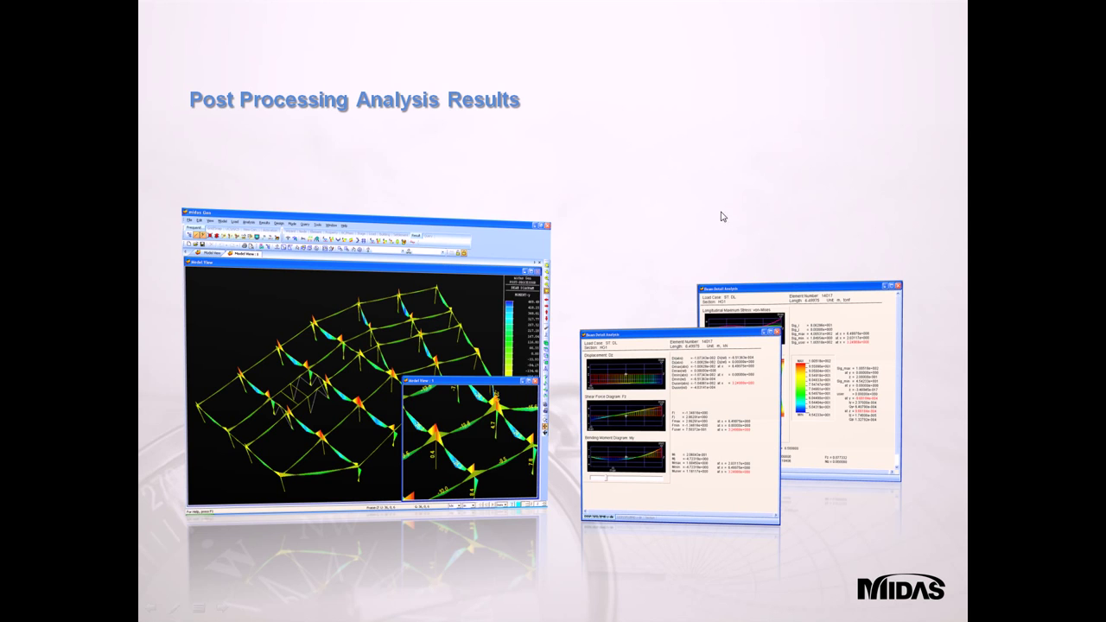
{"action": "key", "text": "Right"}
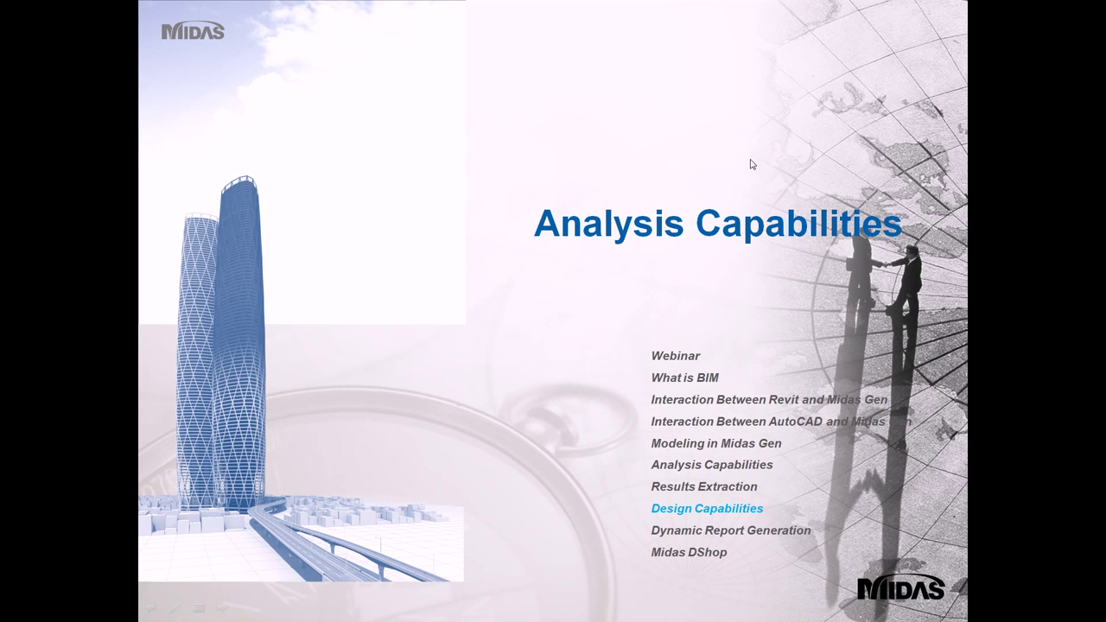
{"action": "key", "text": "Right"}
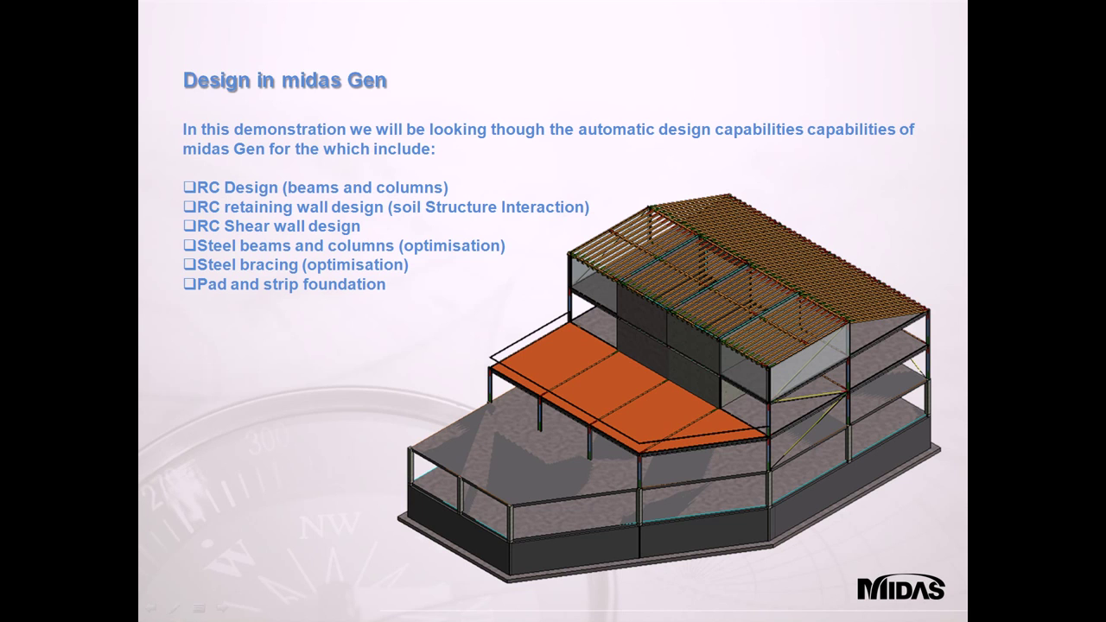
{"action": "key", "text": "alt+Tab"}
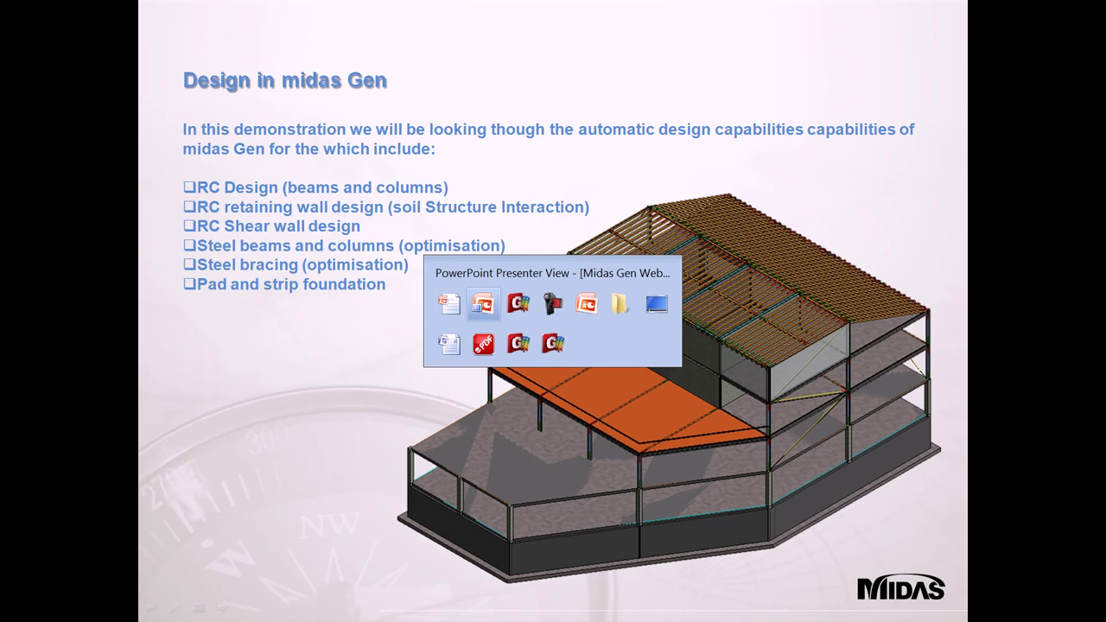
{"action": "key", "text": "alt+Tab"}
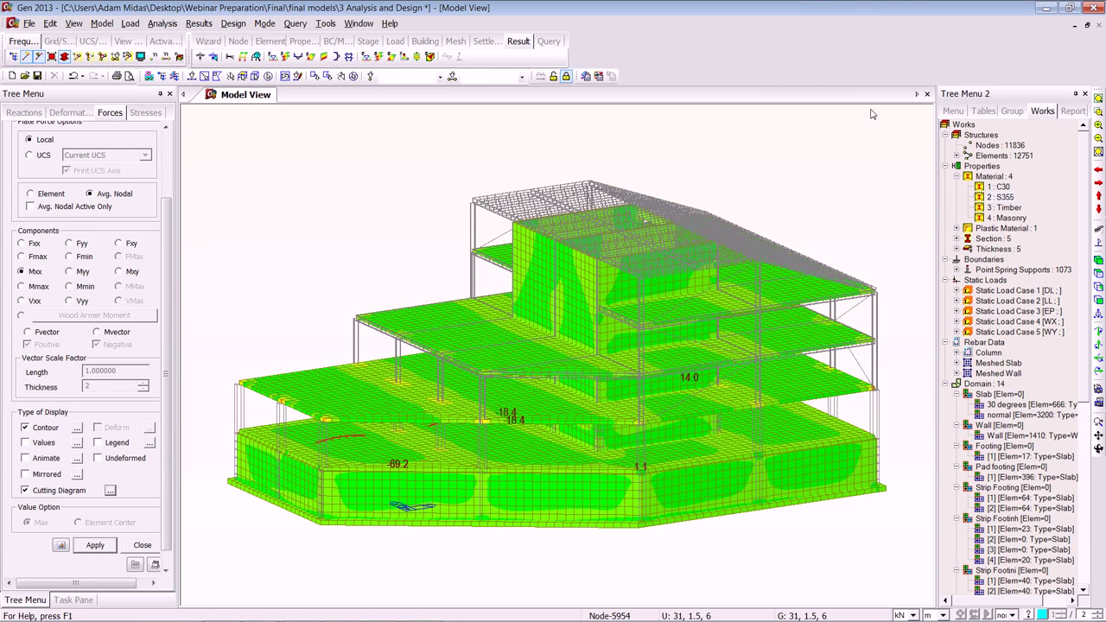
- Clear the plate moment contour, select the outermost column on the lower storey, and run the concrete column design on it
{"action": "left_click", "coordinate": [1099, 247]}
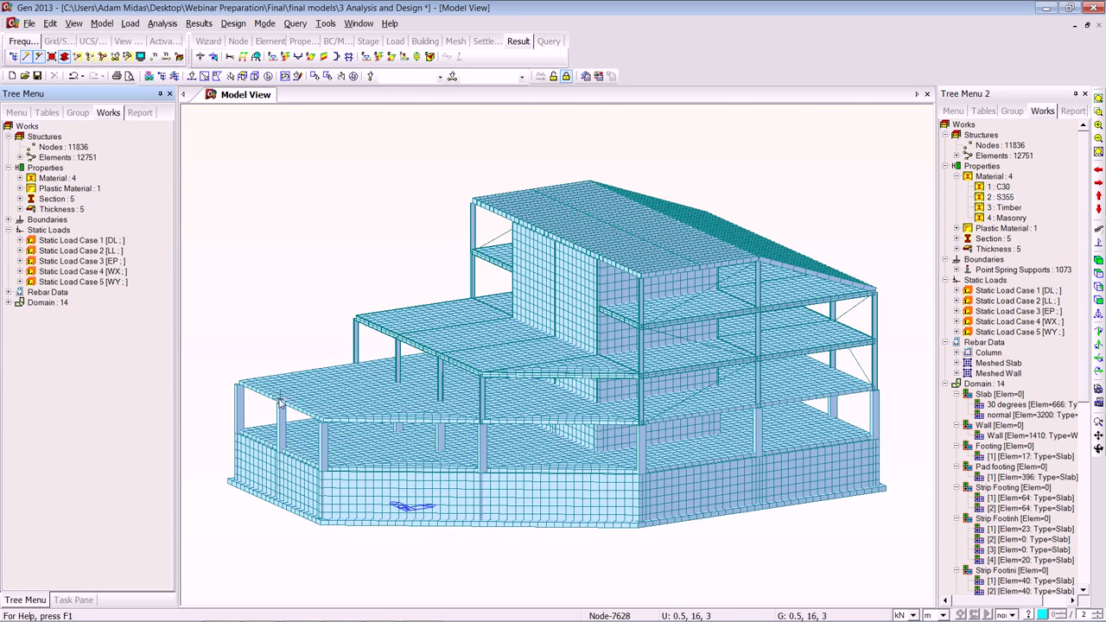
{"action": "left_click", "coordinate": [192, 76]}
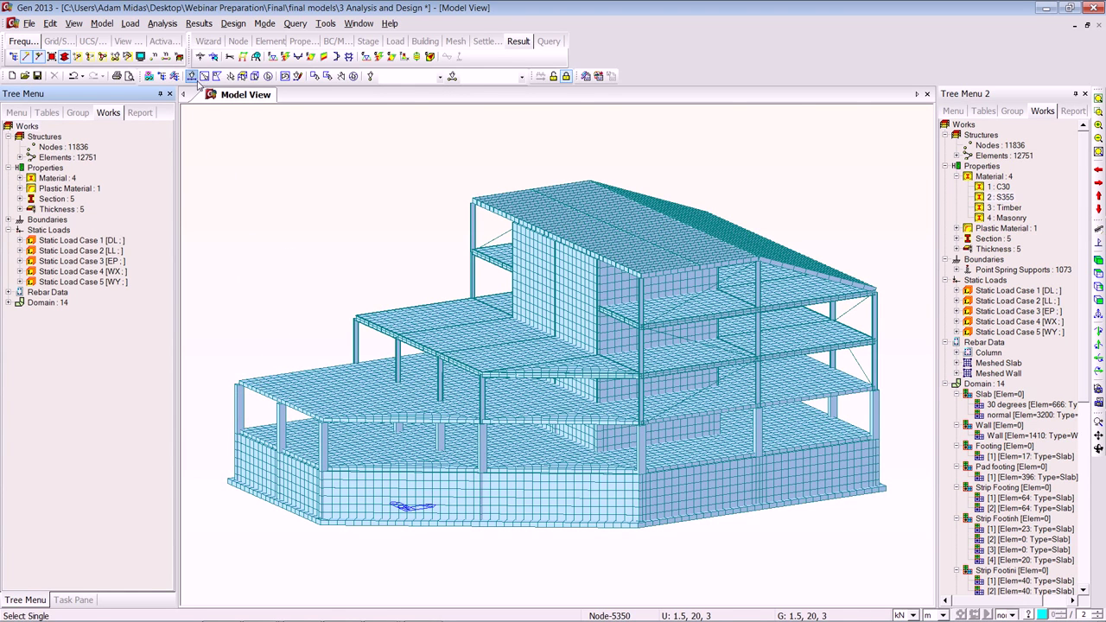
{"action": "left_click", "coordinate": [238, 404]}
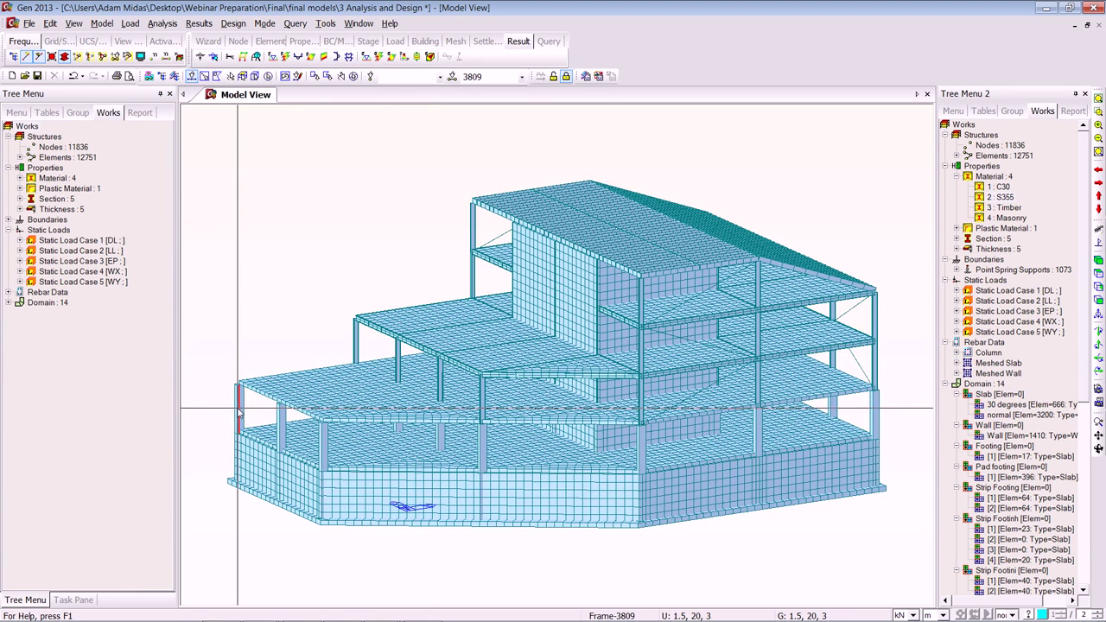
{"action": "left_click", "coordinate": [239, 26]}
{"action": "mouse_move", "coordinate": [355, 127]}
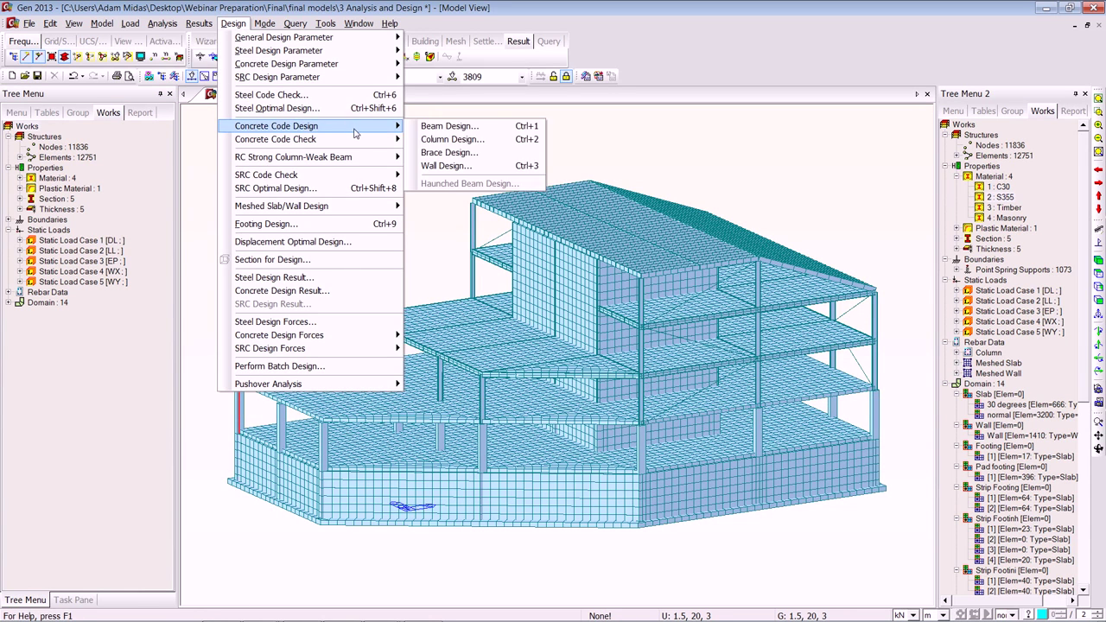
{"action": "left_click", "coordinate": [471, 139]}
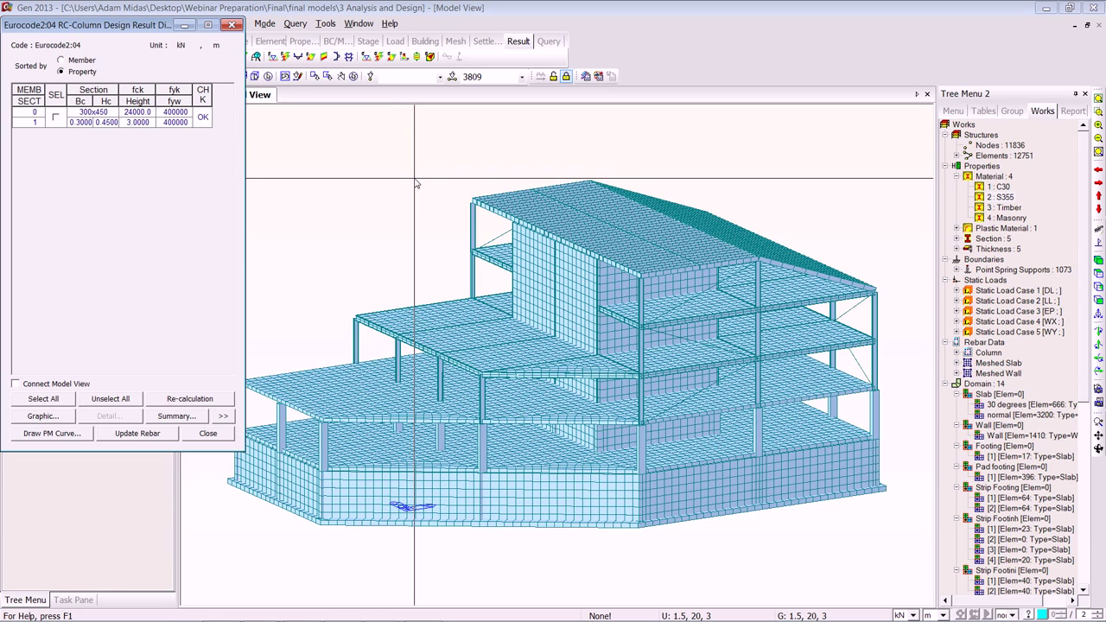
- Expand the column design results, sort them by member, and select the column's result row
{"action": "left_click", "coordinate": [225, 416]}
{"action": "left_click", "coordinate": [46, 124]}
{"action": "left_click", "coordinate": [64, 62]}
{"action": "left_click", "coordinate": [46, 118]}
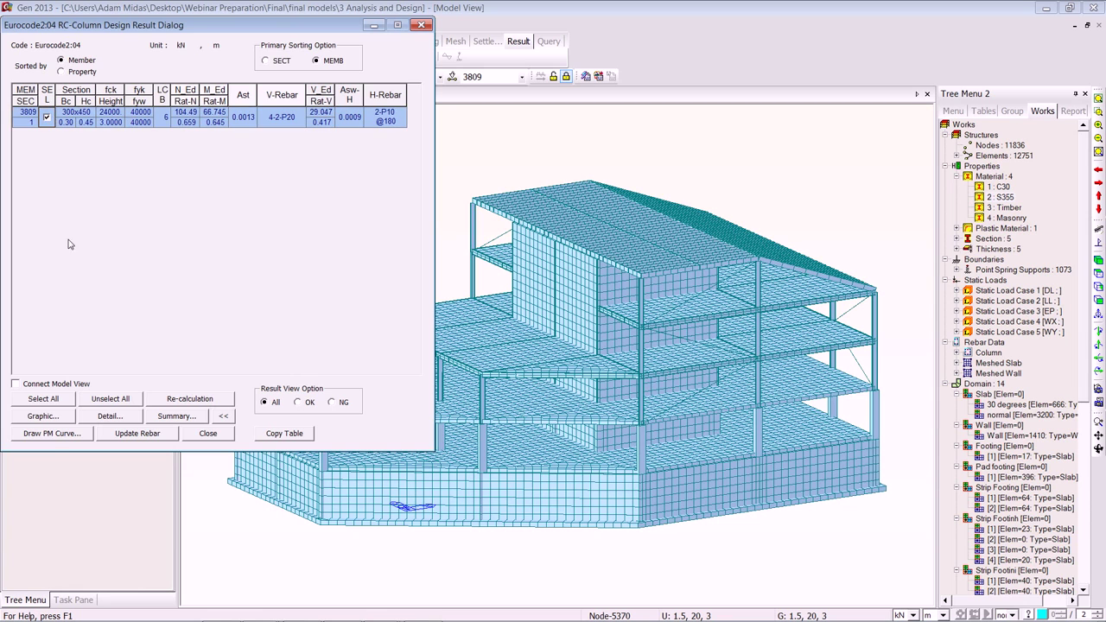
- Draw the PM interaction curve for the selected column, rotate the 3D surface, and close it
{"action": "left_click", "coordinate": [52, 434]}
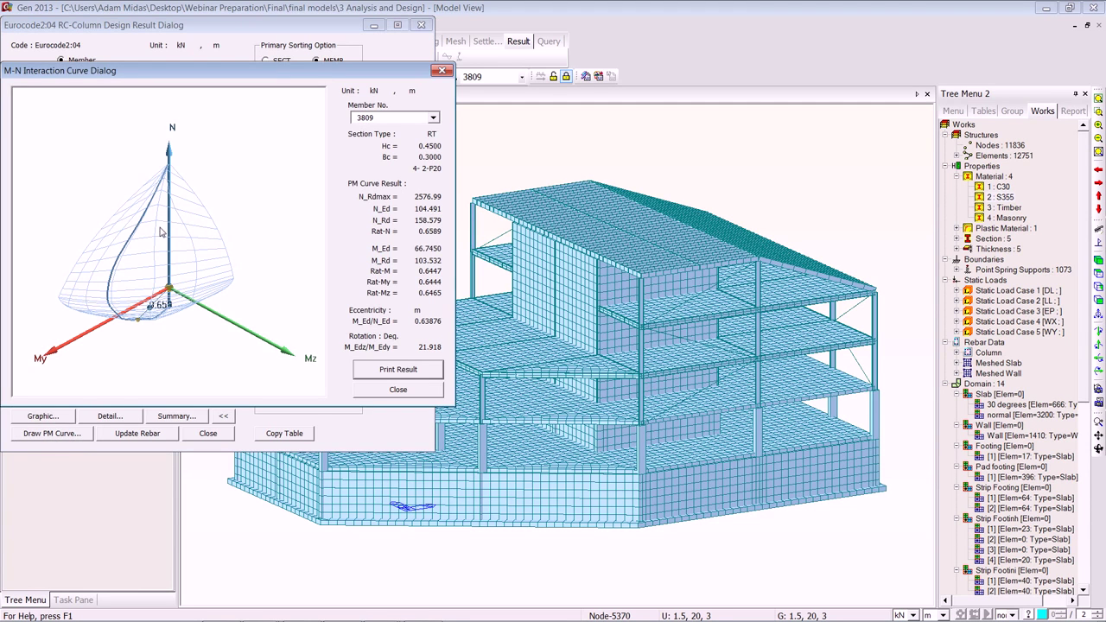
{"action": "left_click_drag", "start_coordinate": [143, 219], "coordinate": [271, 197]}
{"action": "left_click", "coordinate": [375, 390]}
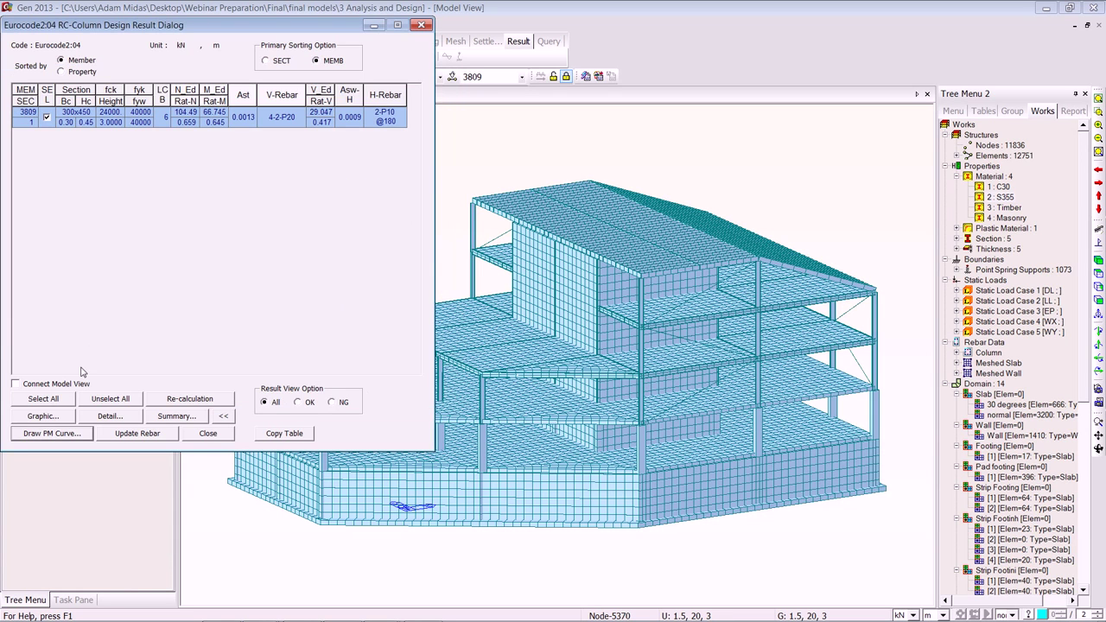
- Show the graphic design report for the column, enlarge its preview for reading, and close it
{"action": "left_click", "coordinate": [45, 416]}
{"action": "left_click_drag", "start_coordinate": [395, 344], "coordinate": [546, 574]}
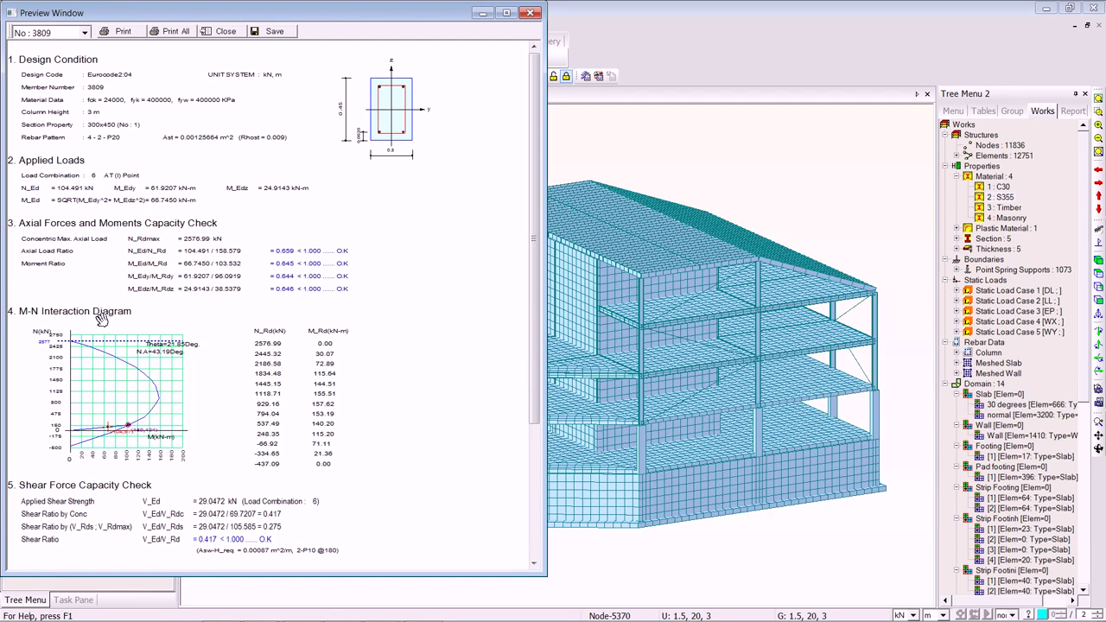
{"action": "left_click", "coordinate": [531, 12]}
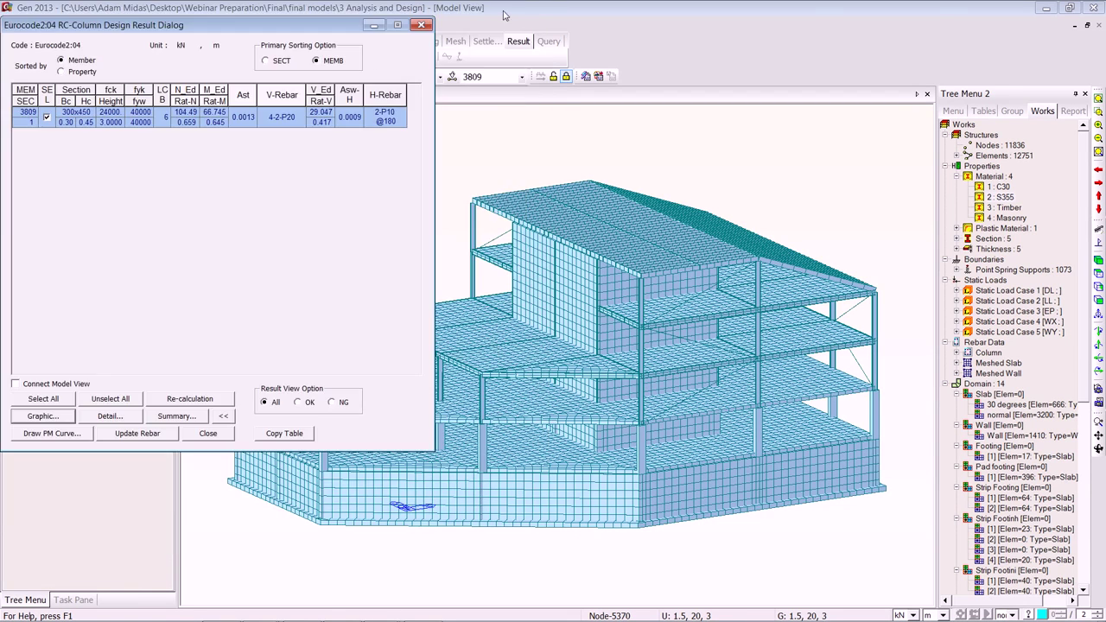
- Read through the column's detailed calculation report, discard the temporary file, and close the column design results
{"action": "left_click", "coordinate": [103, 418]}
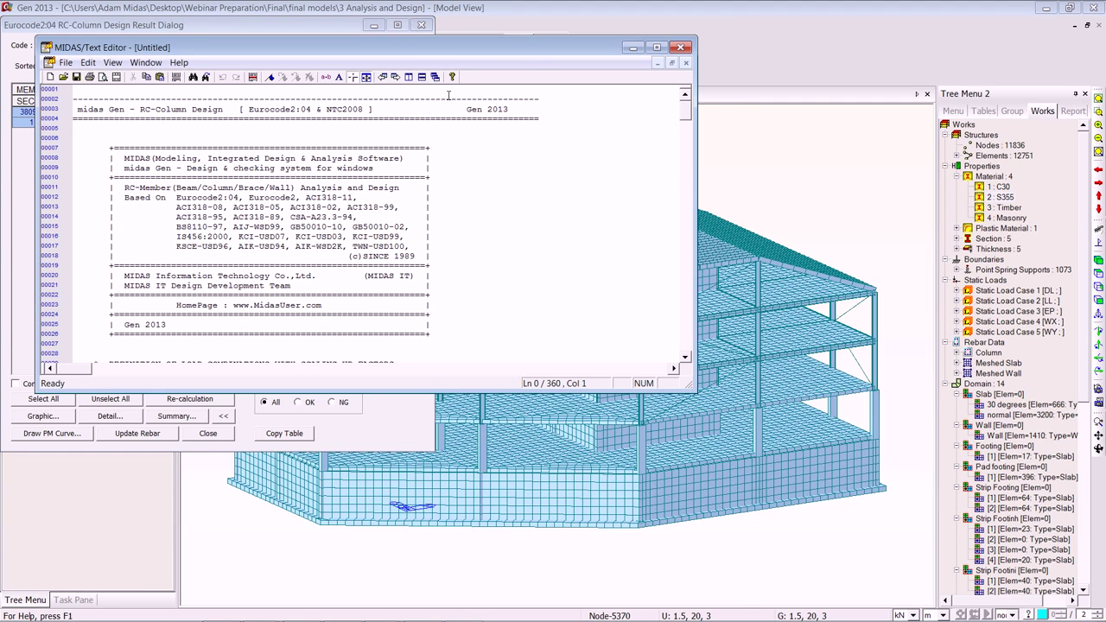
{"action": "left_click_drag", "start_coordinate": [690, 116], "coordinate": [697, 48]}
{"action": "left_click", "coordinate": [682, 46]}
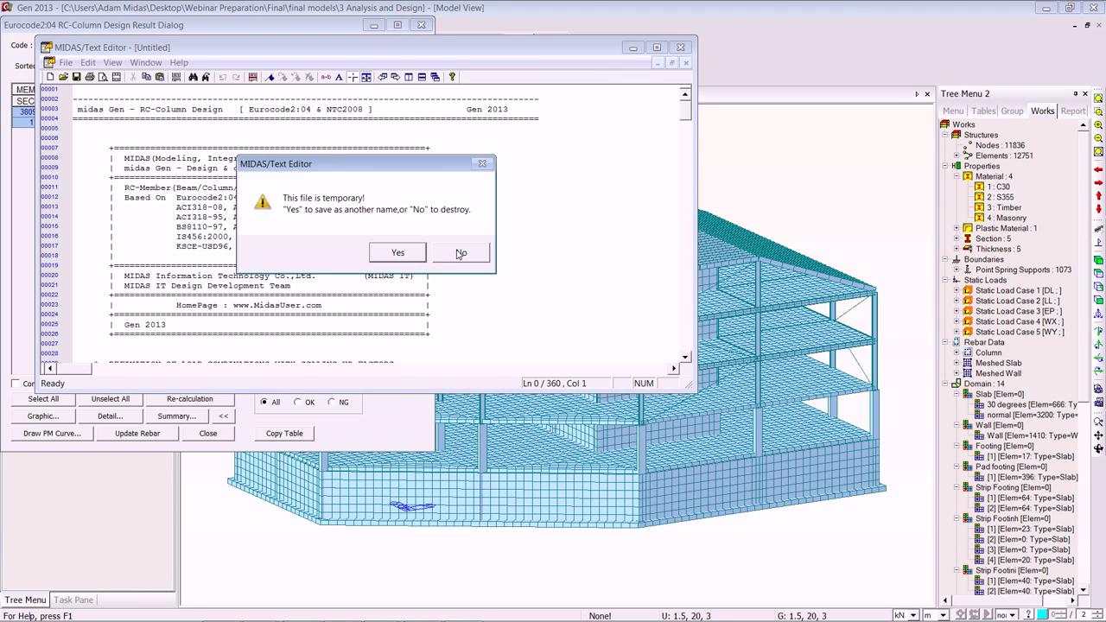
{"action": "left_click", "coordinate": [461, 252]}
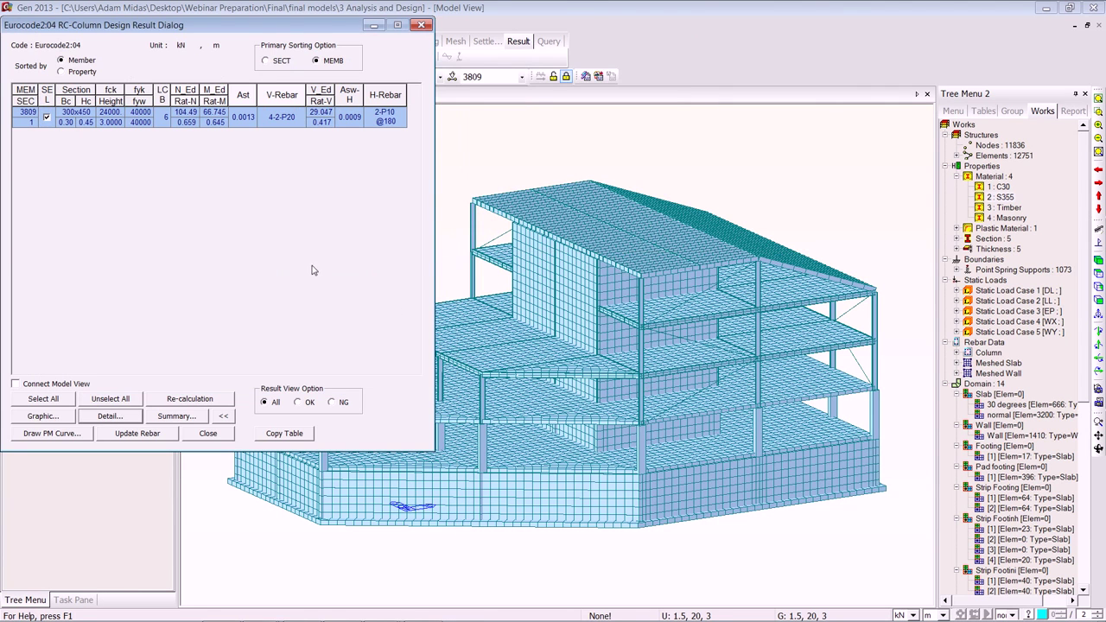
{"action": "left_click", "coordinate": [423, 25]}
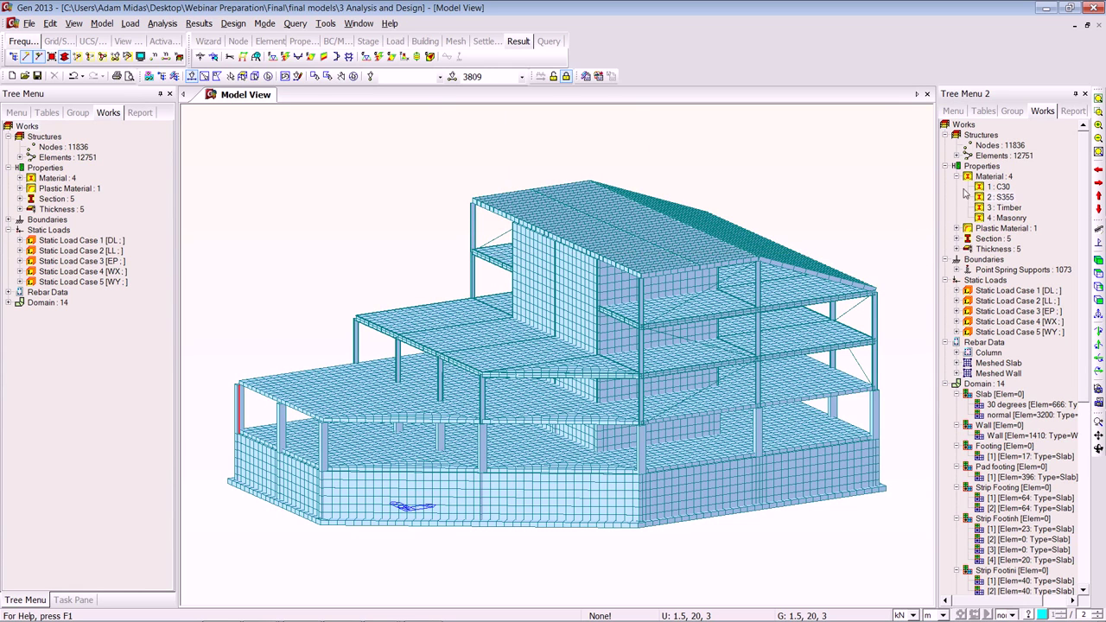
- Select the Column/Beam/Brace structure group and activate only its members
{"action": "left_click", "coordinate": [1009, 112]}
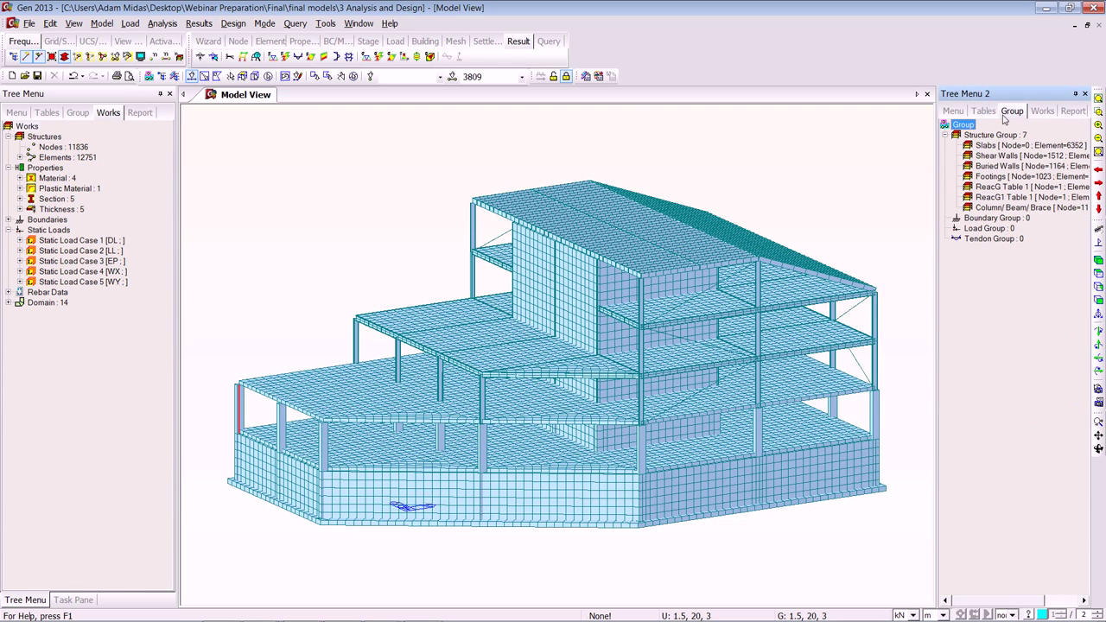
{"action": "double_click", "coordinate": [1017, 212]}
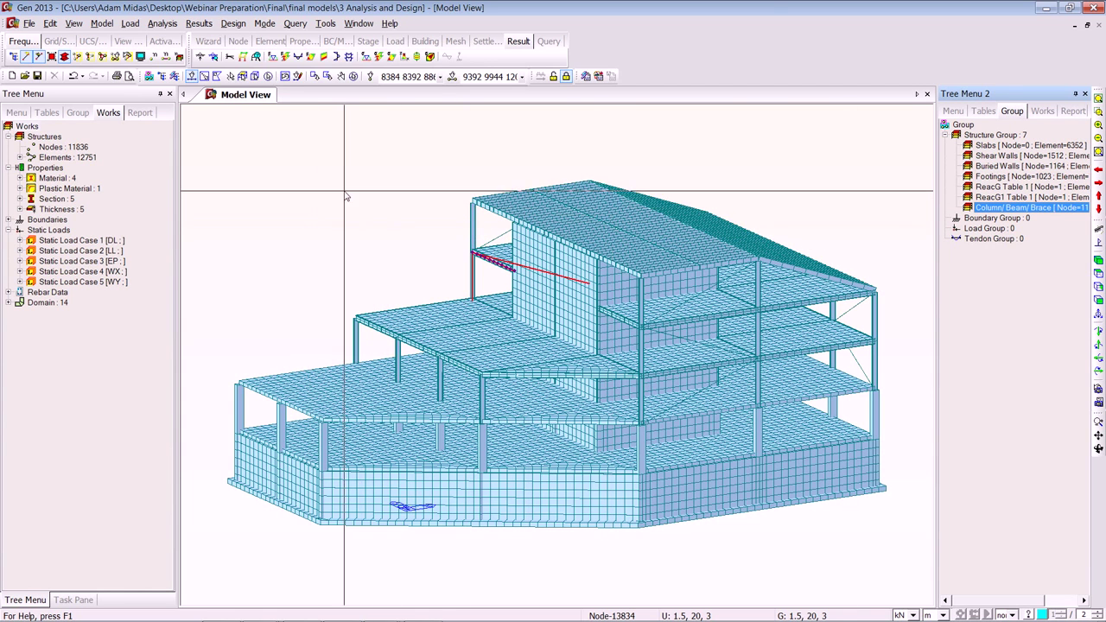
{"action": "key", "text": "F2"}
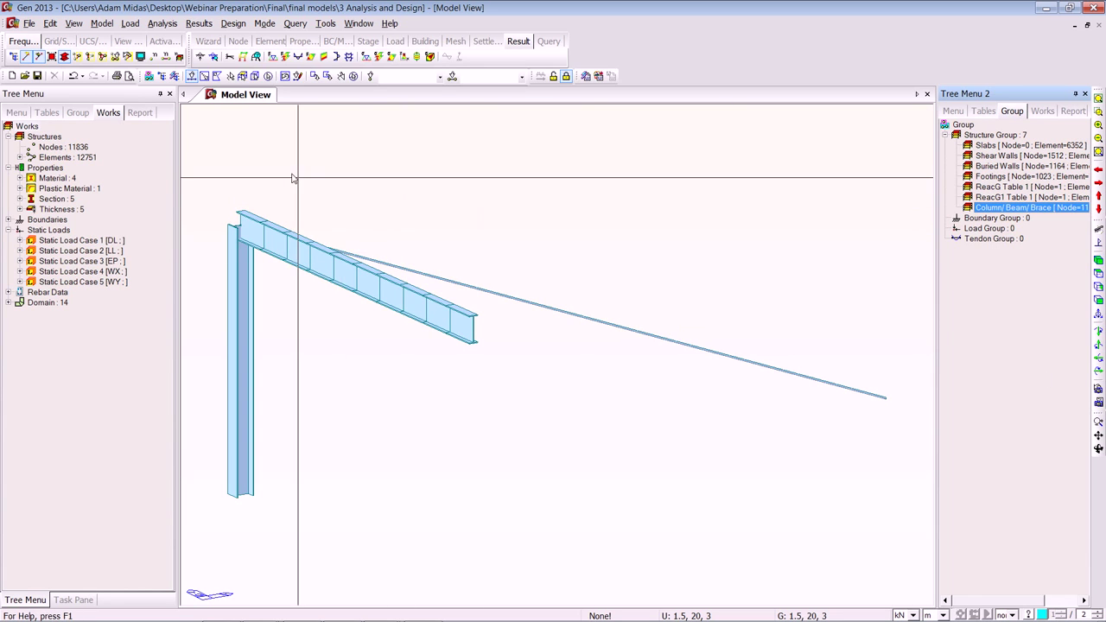
- Select all the active steel members, run the steel code check, and expand the results table clear of the side panel
{"action": "left_click", "coordinate": [283, 77]}
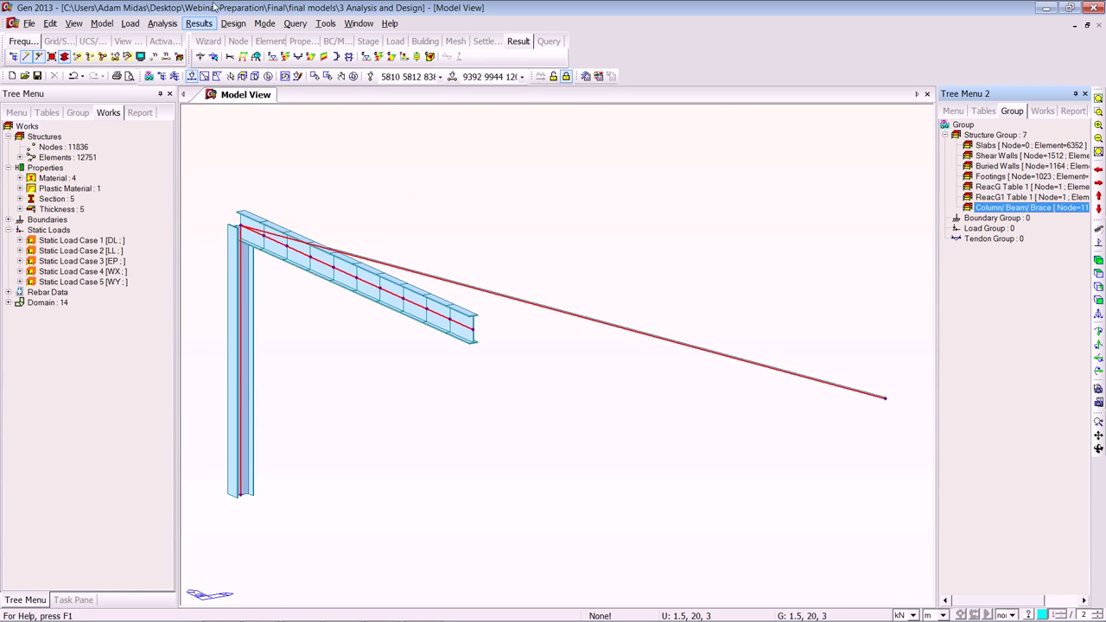
{"action": "left_click", "coordinate": [233, 24]}
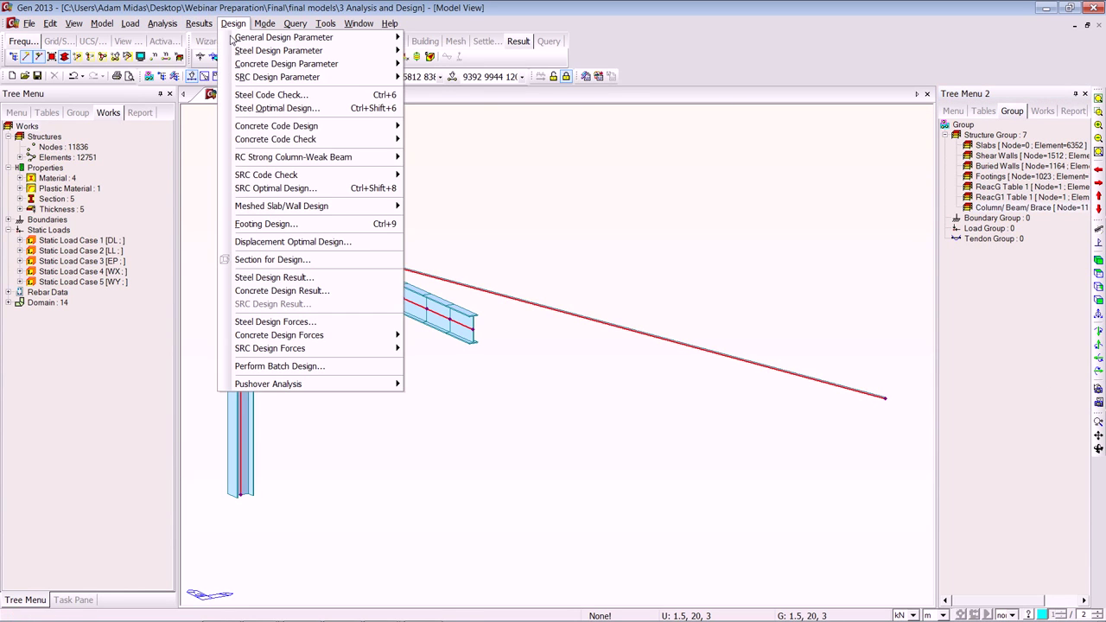
{"action": "left_click", "coordinate": [336, 96]}
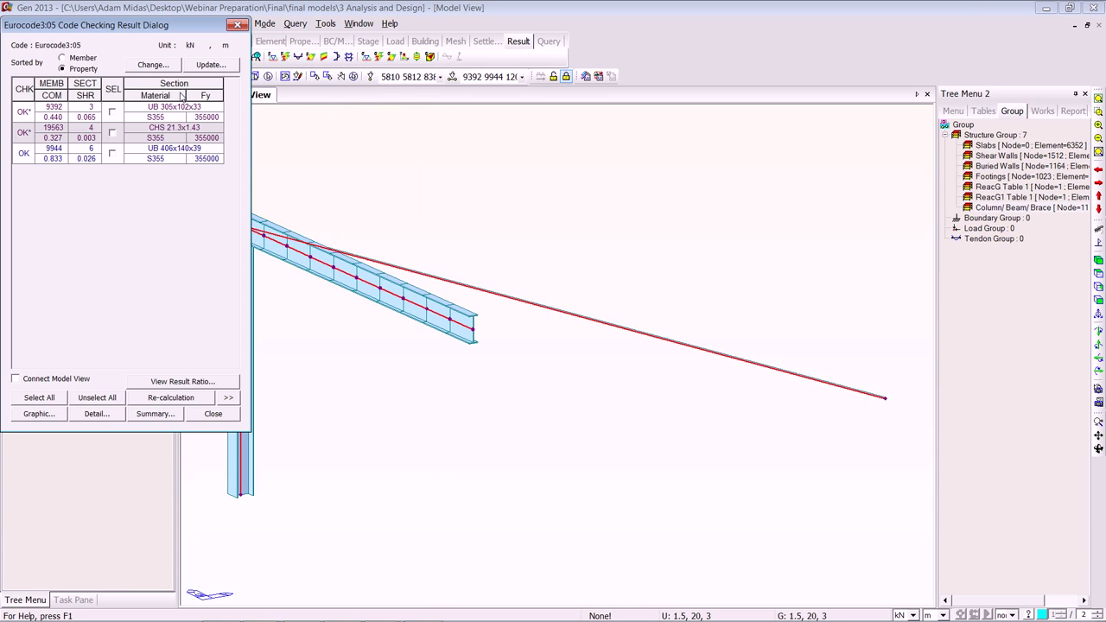
{"action": "left_click_drag", "start_coordinate": [168, 35], "coordinate": [463, 110]}
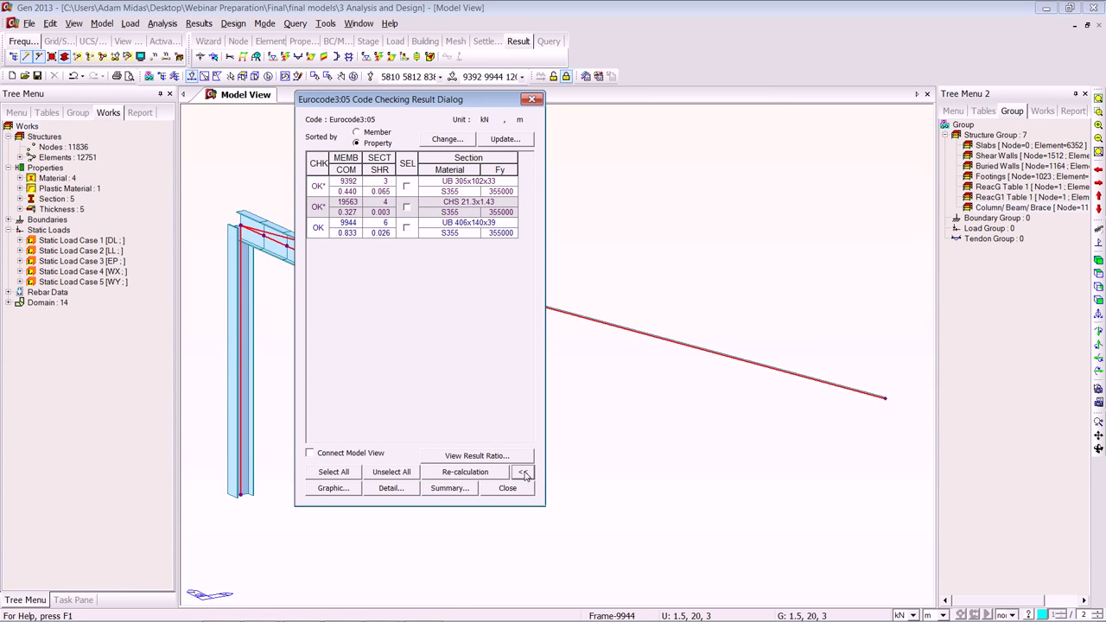
{"action": "left_click", "coordinate": [522, 472]}
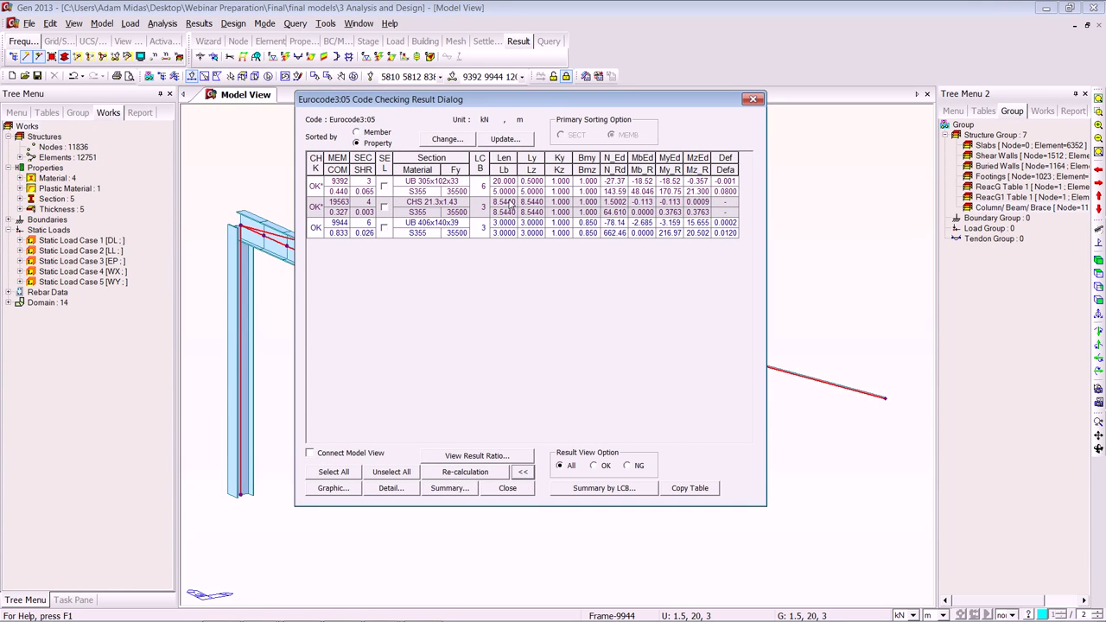
{"action": "left_click", "coordinate": [385, 187]}
{"action": "left_click", "coordinate": [384, 207]}
{"action": "left_click", "coordinate": [384, 227]}
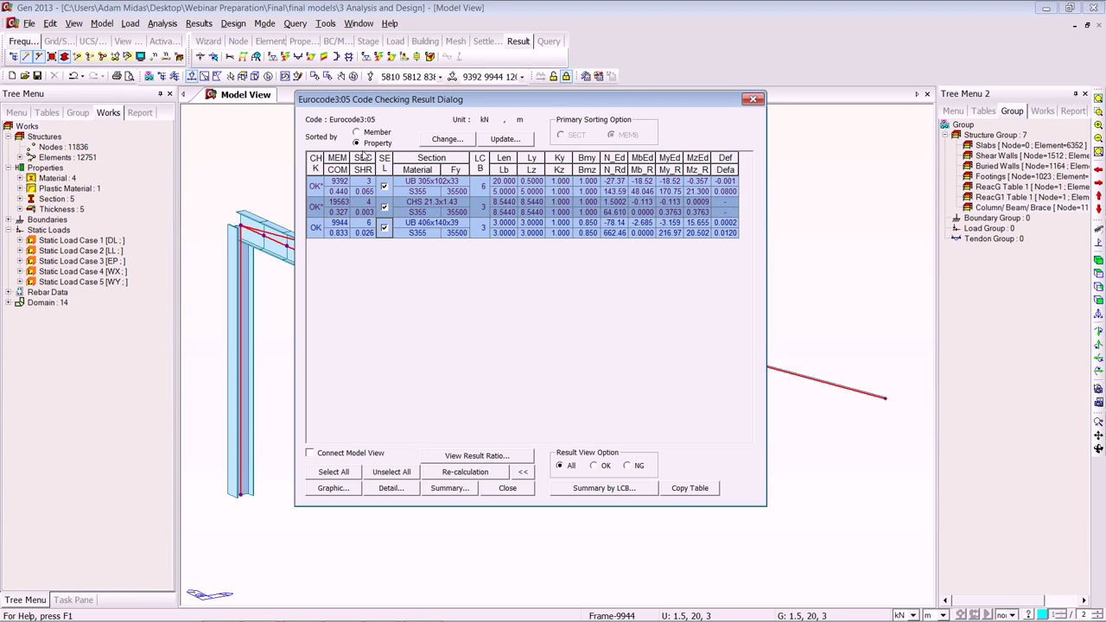
- Sort the steel check results by member and review the enlarged graphic report for the UB 305x102x33 member
{"action": "left_click", "coordinate": [357, 132]}
{"action": "left_click", "coordinate": [384, 187]}
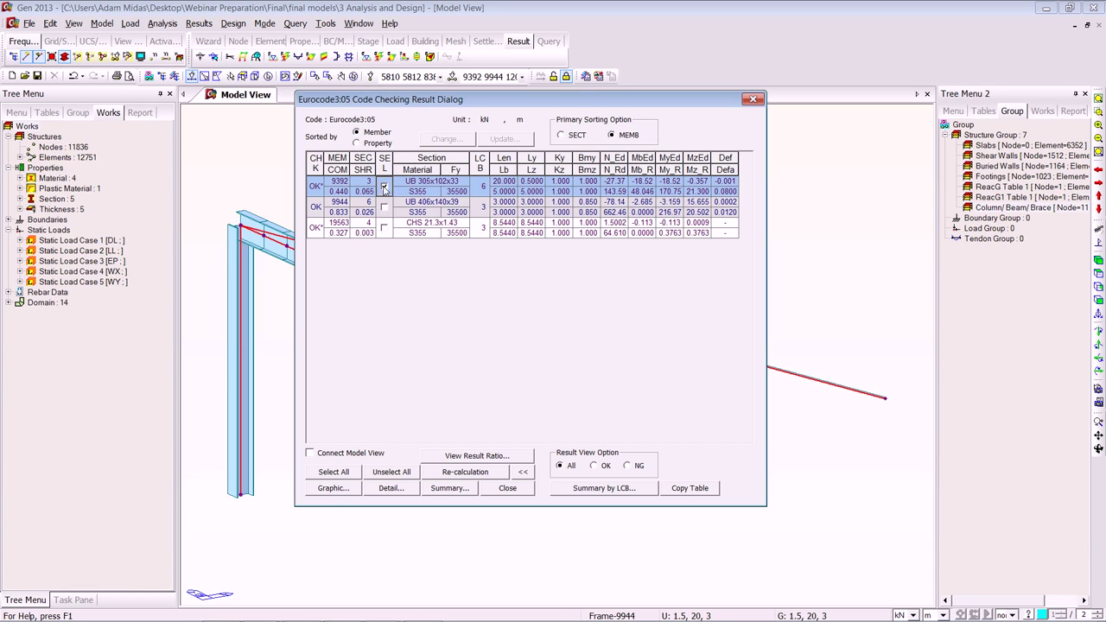
{"action": "left_click", "coordinate": [328, 492]}
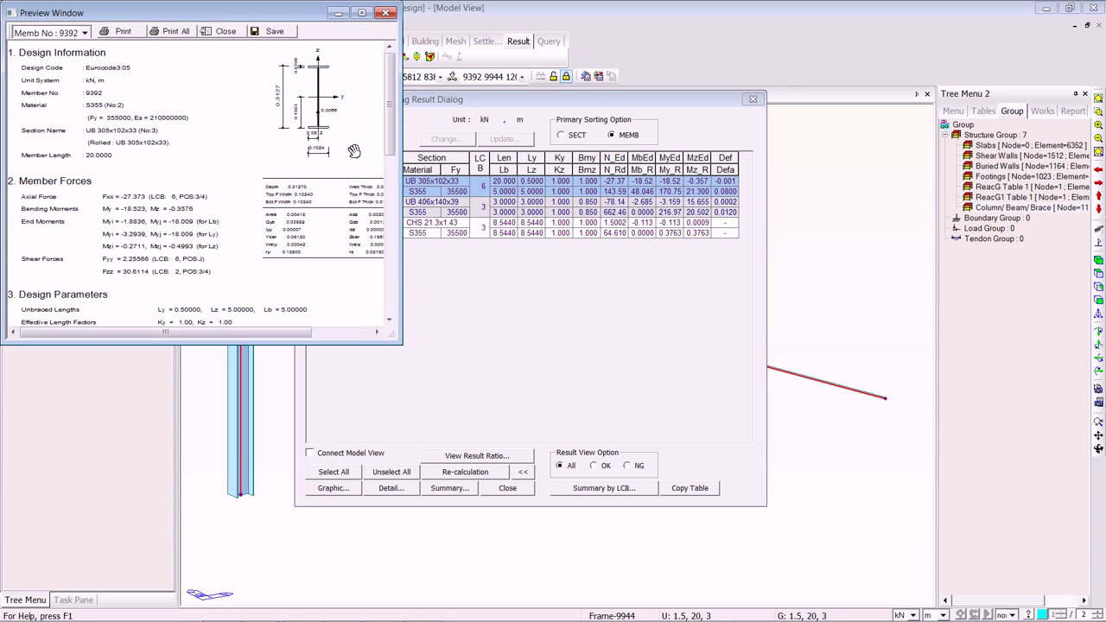
{"action": "left_click_drag", "start_coordinate": [389, 335], "coordinate": [573, 555]}
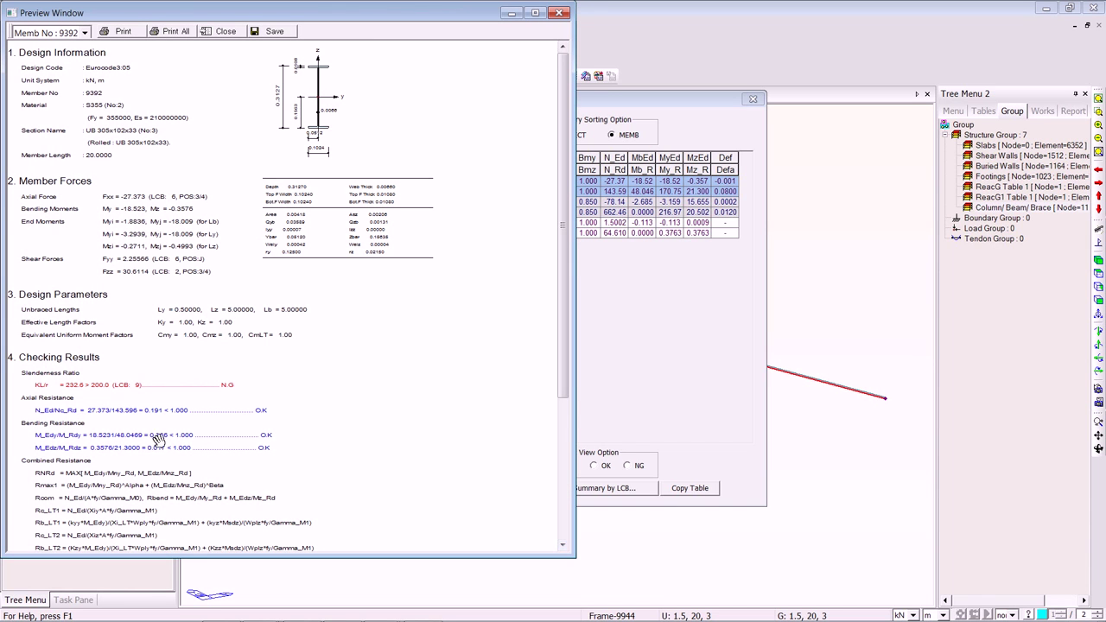
{"action": "left_click", "coordinate": [558, 13]}
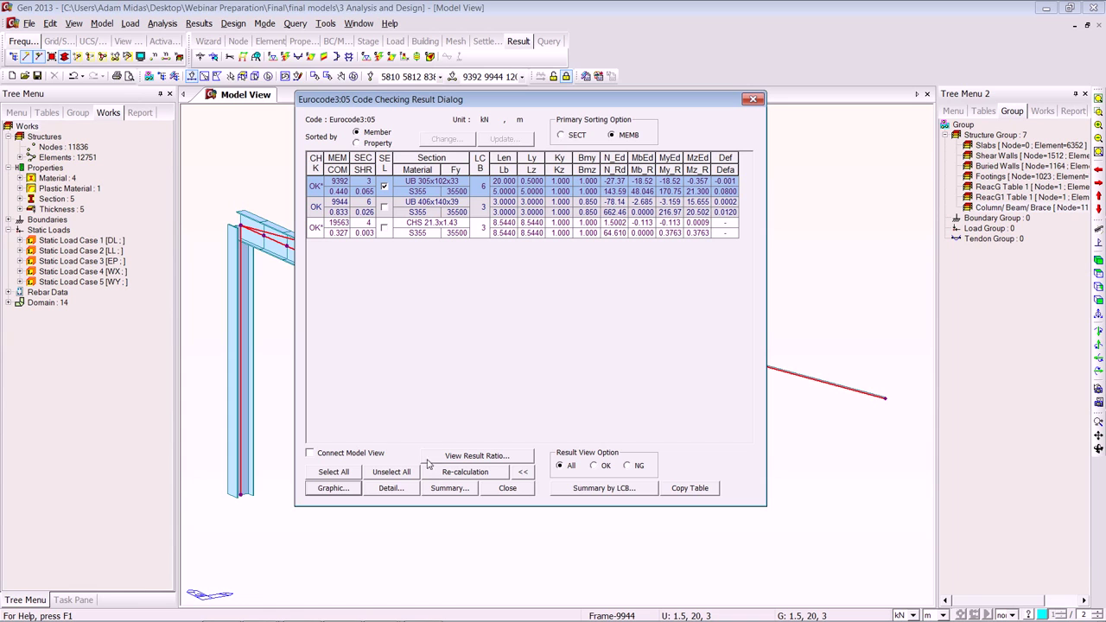
- Sort the results by property, view the steel property change options for the UB 305x102x33 section, and close the code check results
{"action": "left_click", "coordinate": [358, 142]}
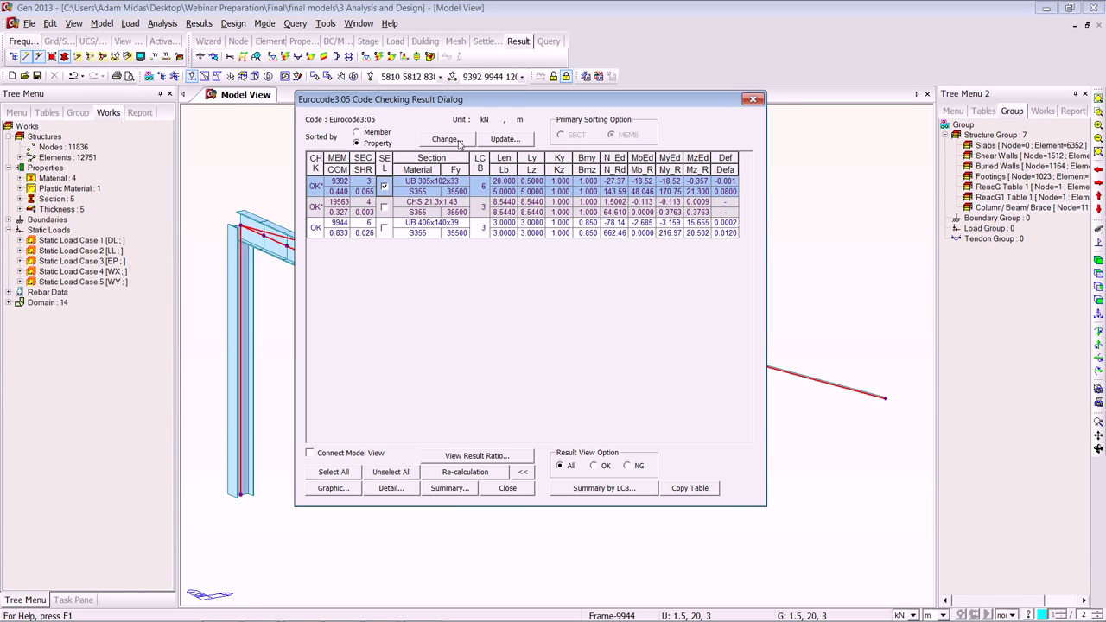
{"action": "left_click", "coordinate": [447, 139]}
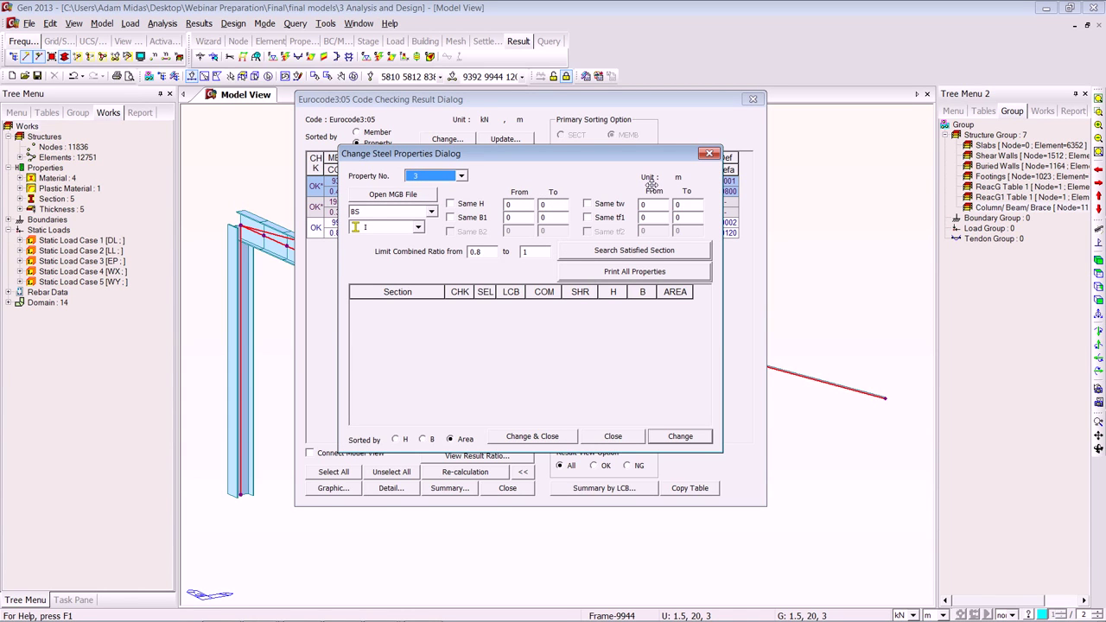
{"action": "left_click", "coordinate": [611, 437]}
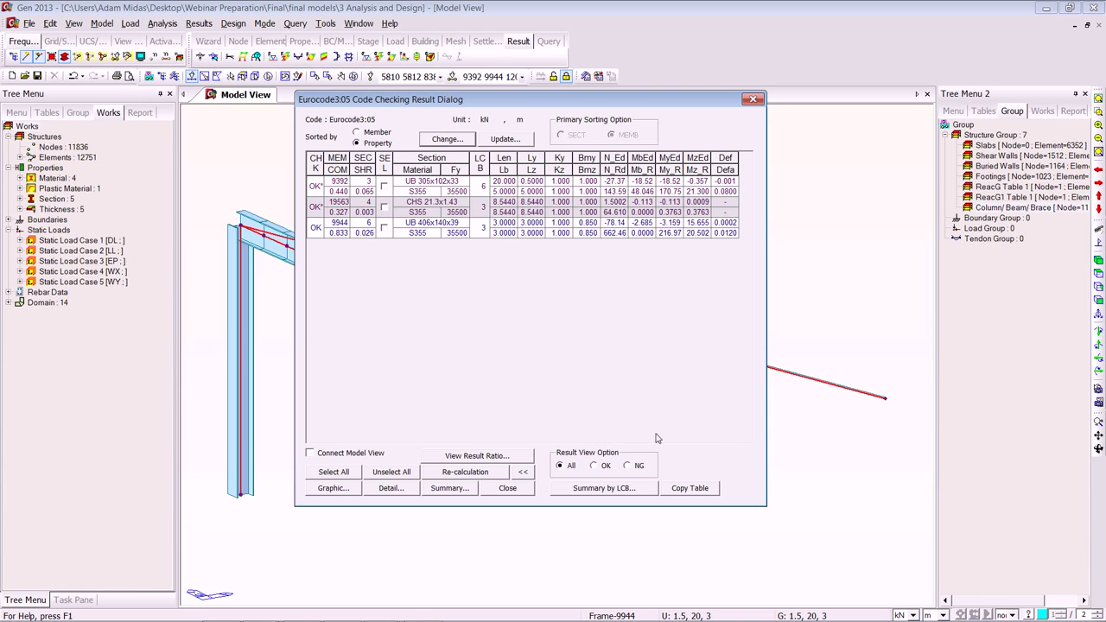
{"action": "left_click", "coordinate": [752, 98]}
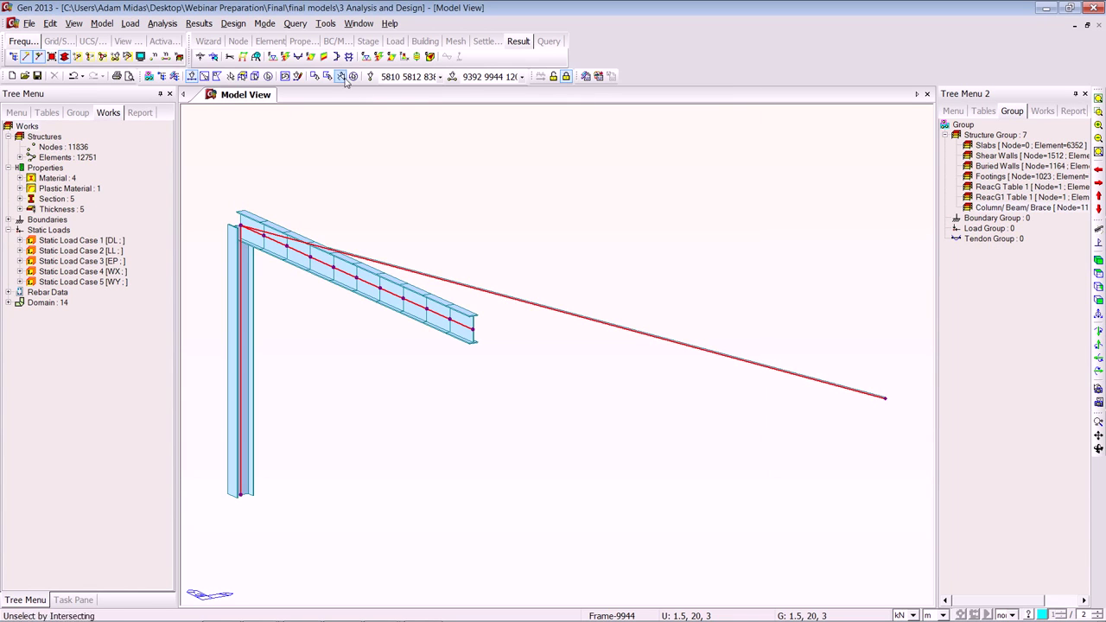
- Open the optimal design of steel sections and include the UB 305x102x33, CHS 21.3x1.43 and UC 203x203x52 sections
{"action": "left_click", "coordinate": [236, 24]}
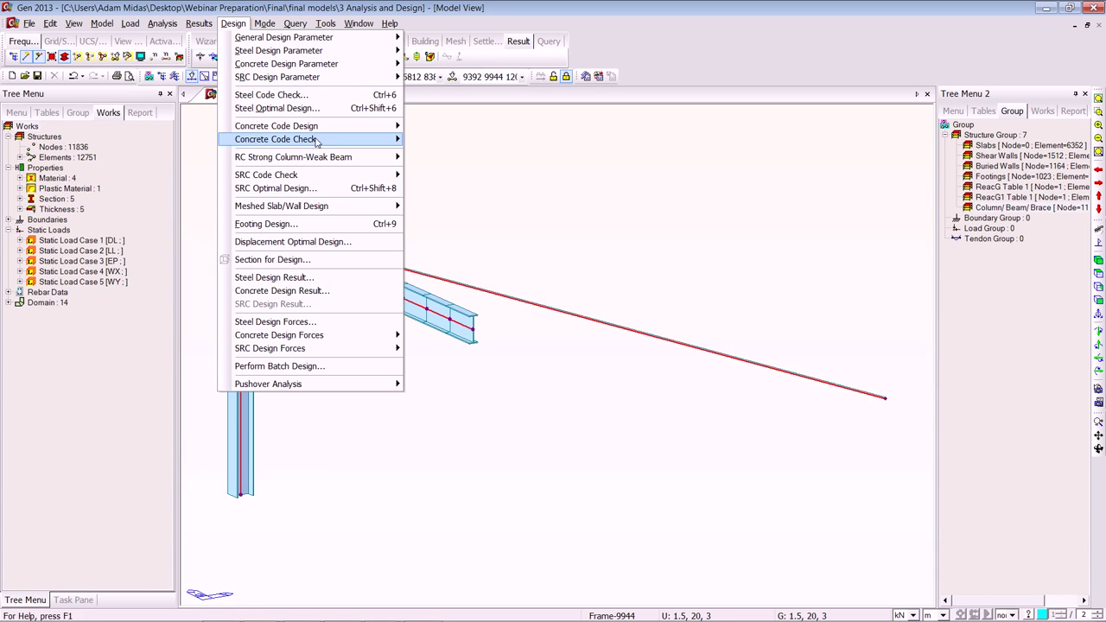
{"action": "left_click", "coordinate": [316, 108]}
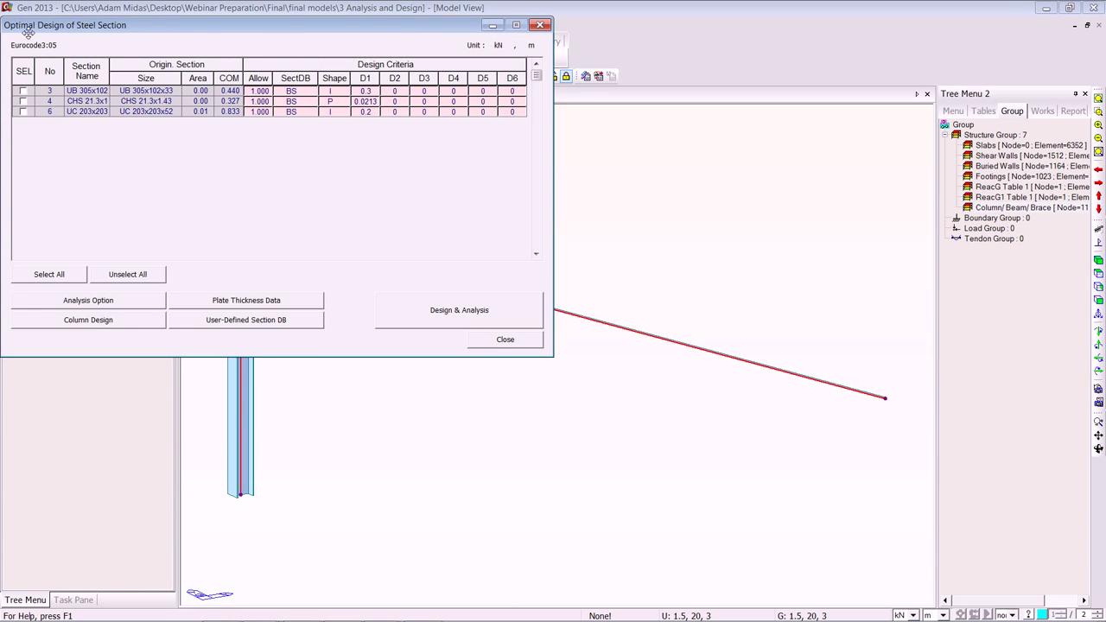
{"action": "left_click_drag", "start_coordinate": [220, 26], "coordinate": [489, 102]}
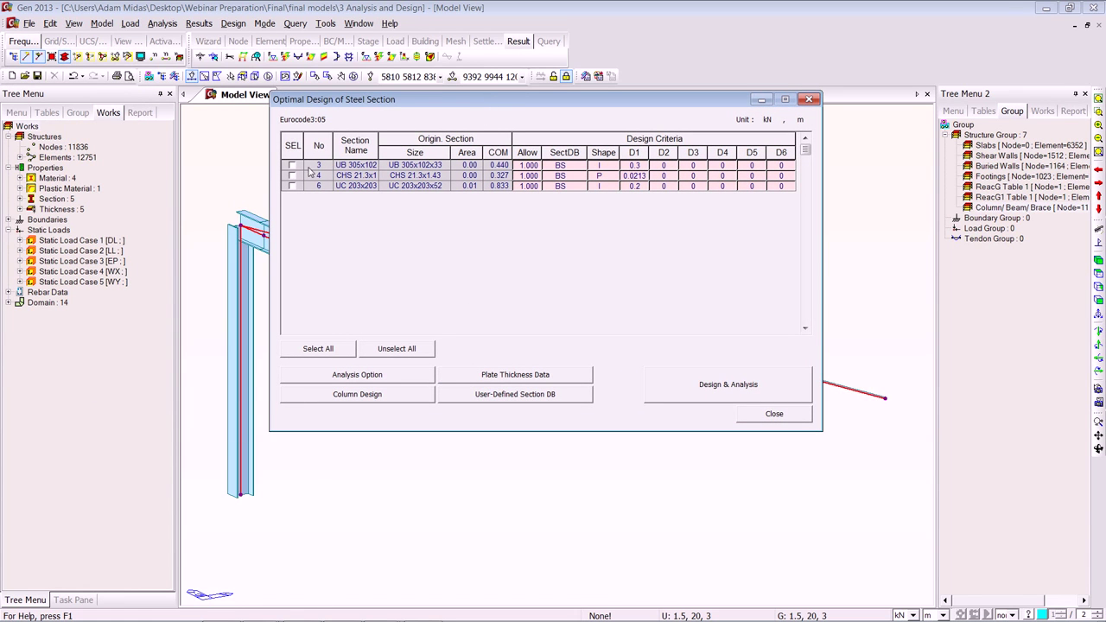
{"action": "left_click", "coordinate": [292, 165]}
{"action": "left_click", "coordinate": [292, 185]}
{"action": "left_click", "coordinate": [292, 176]}
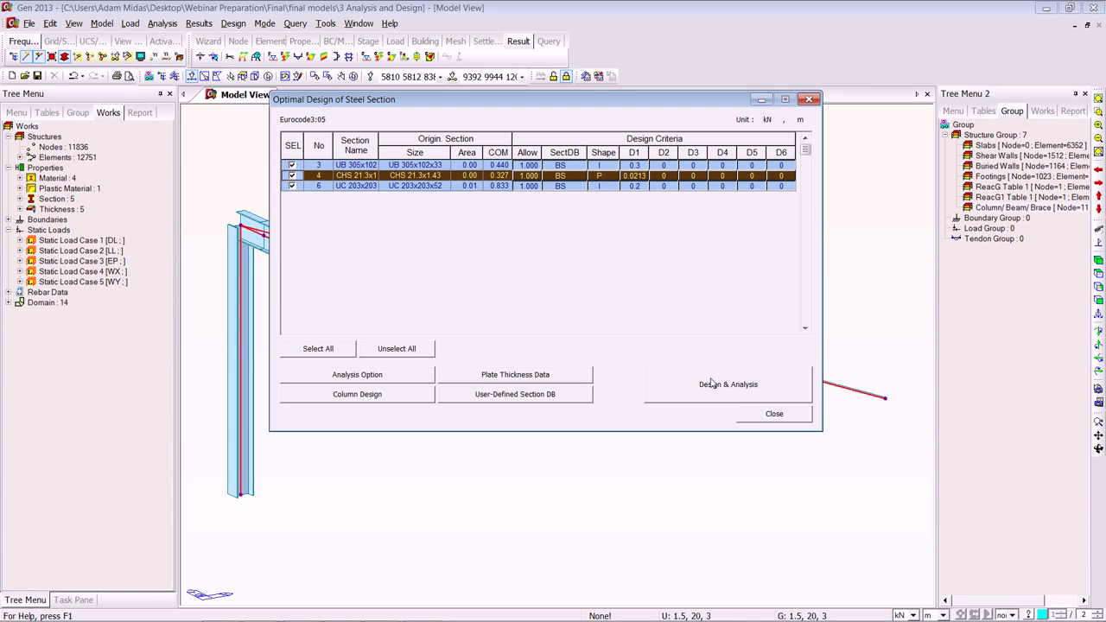
- Switch to the steel optimisation 1.pdf report, compare its original and optimised section results, and close the report and the optimal design dialog
{"action": "key", "text": "alt+Tab"}
{"action": "key", "text": "alt+Tab"}
{"action": "key", "text": "alt+Tab"}
{"action": "key", "text": "alt+Tab"}
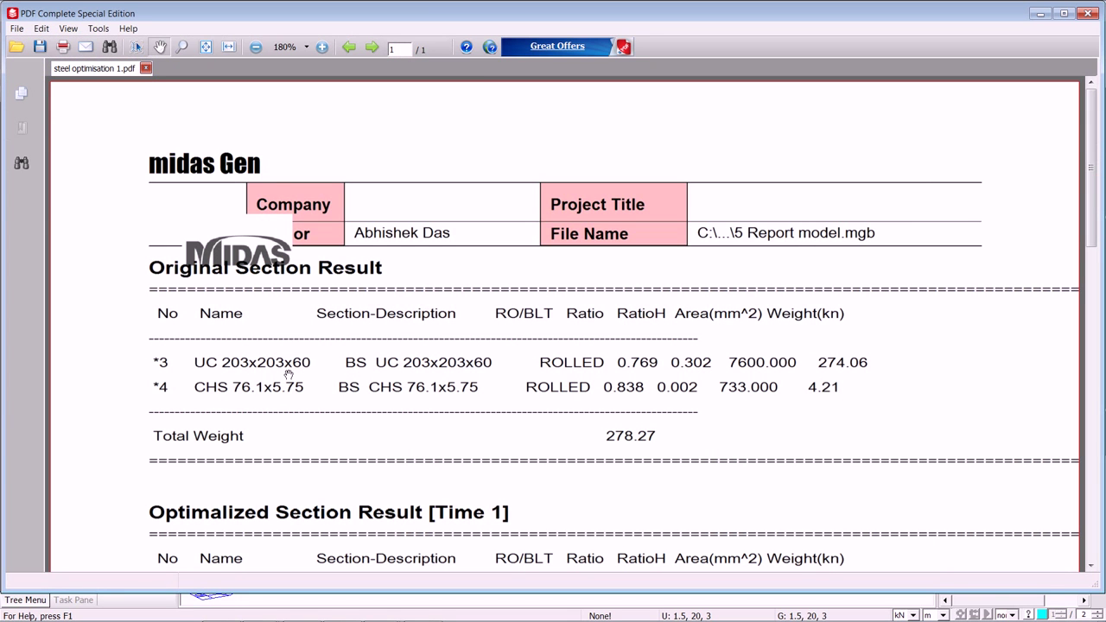
{"action": "left_click_drag", "start_coordinate": [376, 552], "coordinate": [406, 251]}
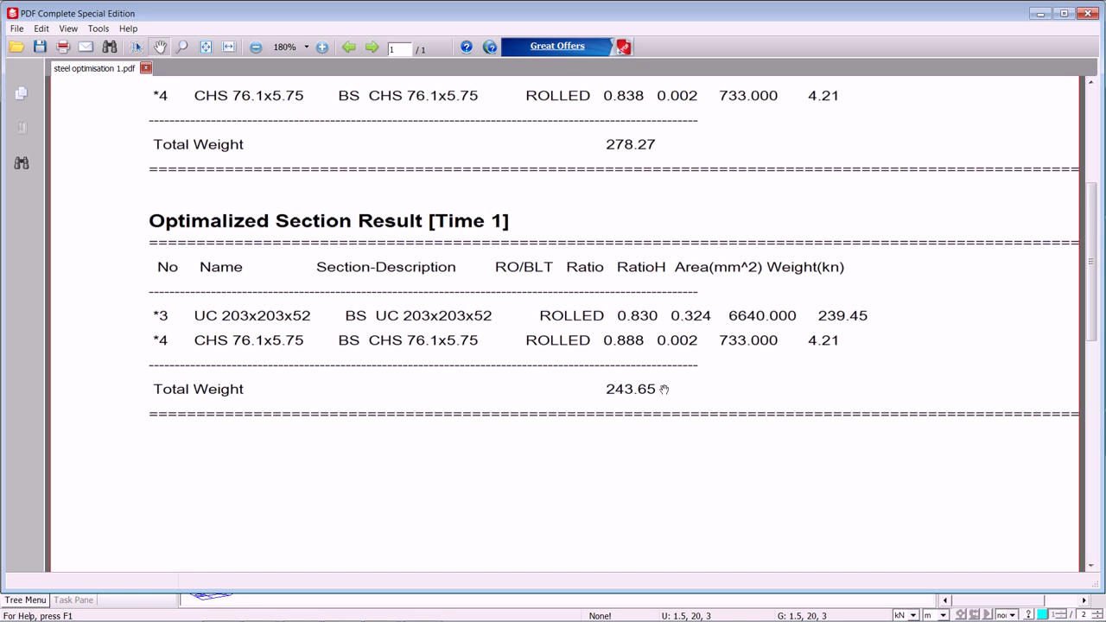
{"action": "left_click_drag", "start_coordinate": [695, 234], "coordinate": [698, 453]}
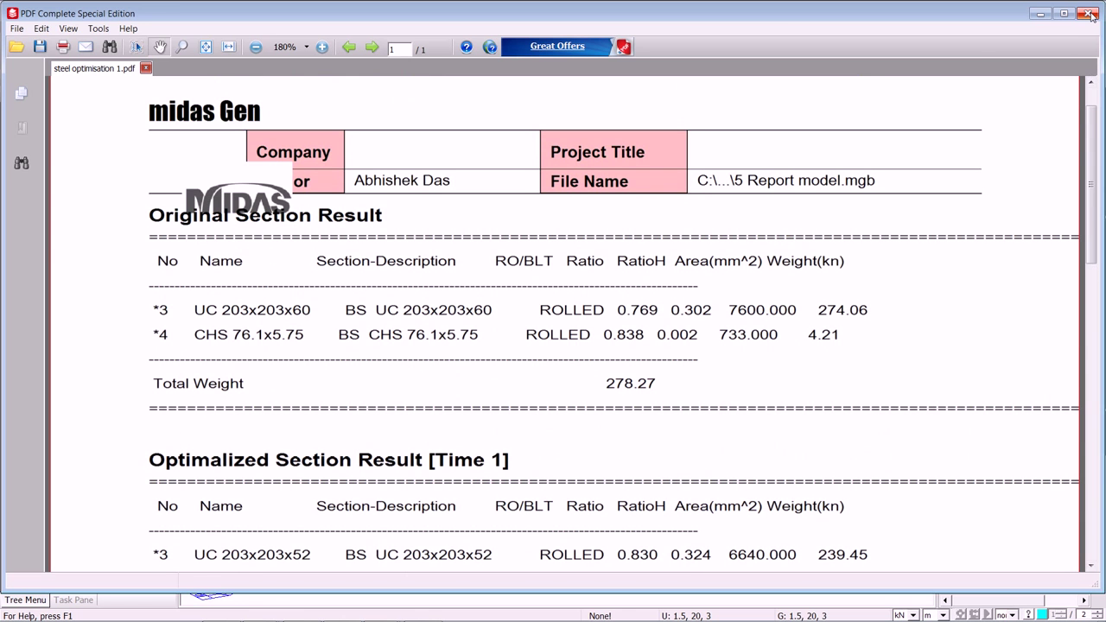
{"action": "left_click", "coordinate": [1088, 13]}
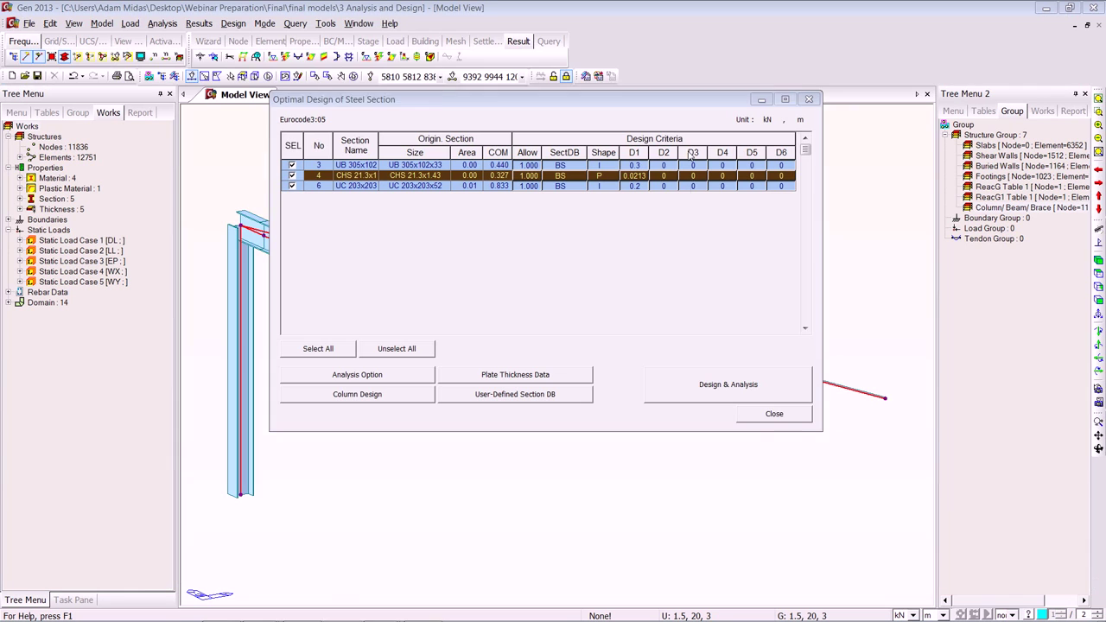
{"action": "left_click", "coordinate": [773, 415]}
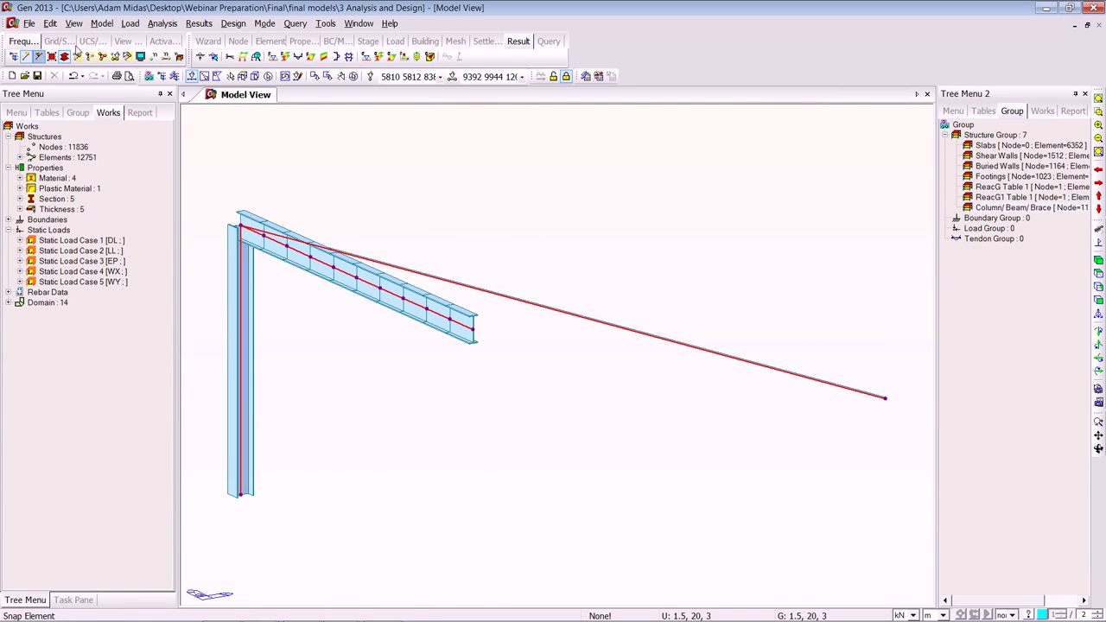
- Reactivate the whole model, select the floor slab directly above the basement by its XY plane, and activate only that slab
{"action": "left_click", "coordinate": [102, 57]}
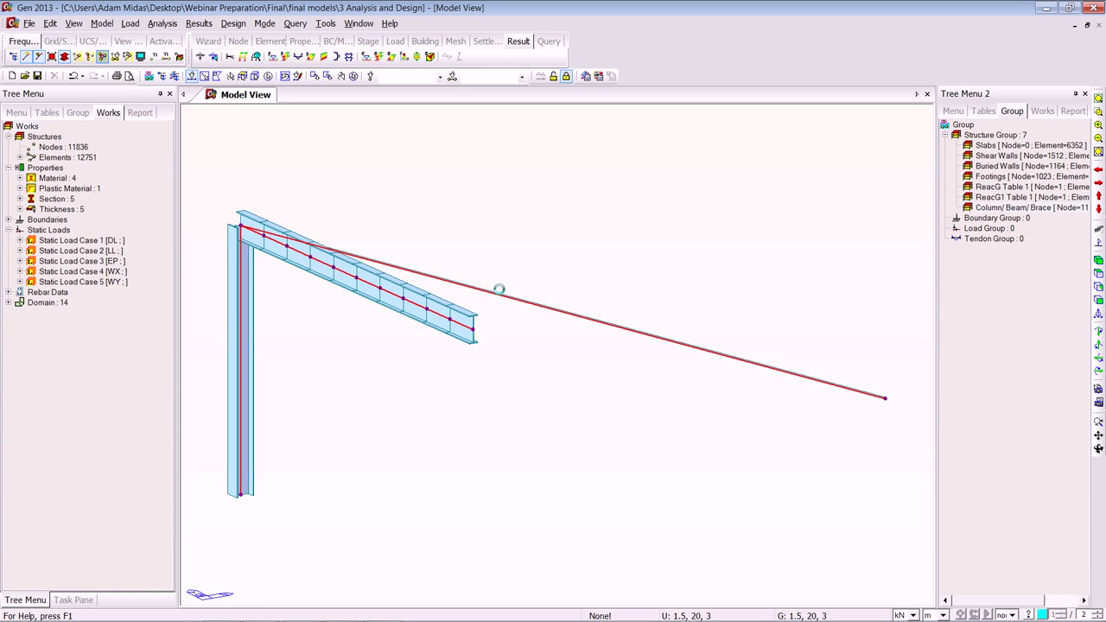
{"action": "key", "text": "ctrl+a"}
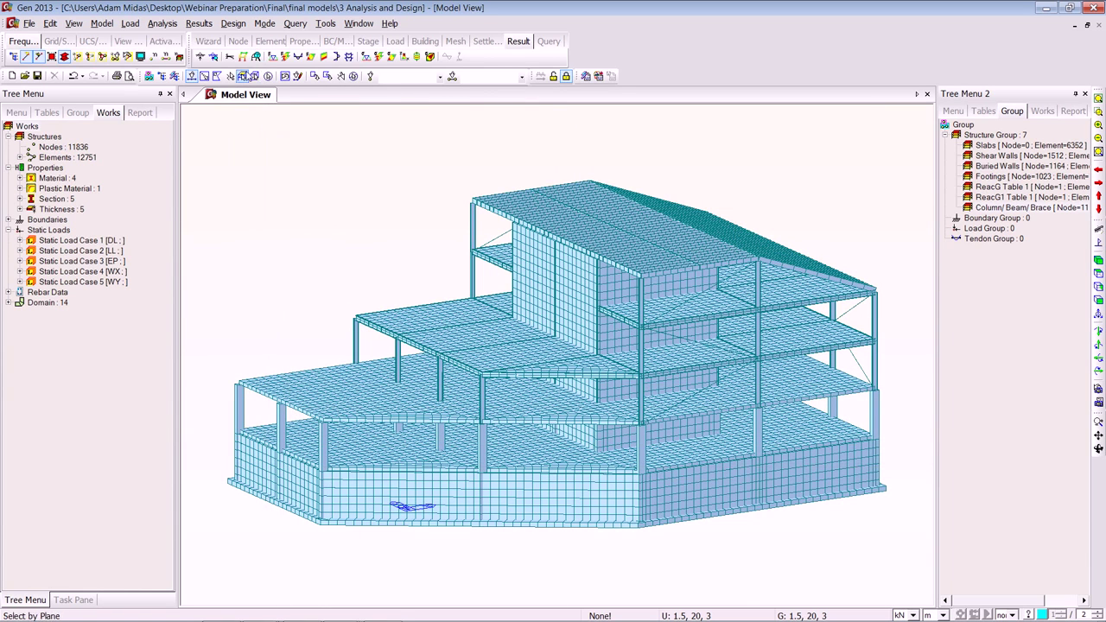
{"action": "left_click", "coordinate": [243, 76]}
{"action": "left_click", "coordinate": [201, 174]}
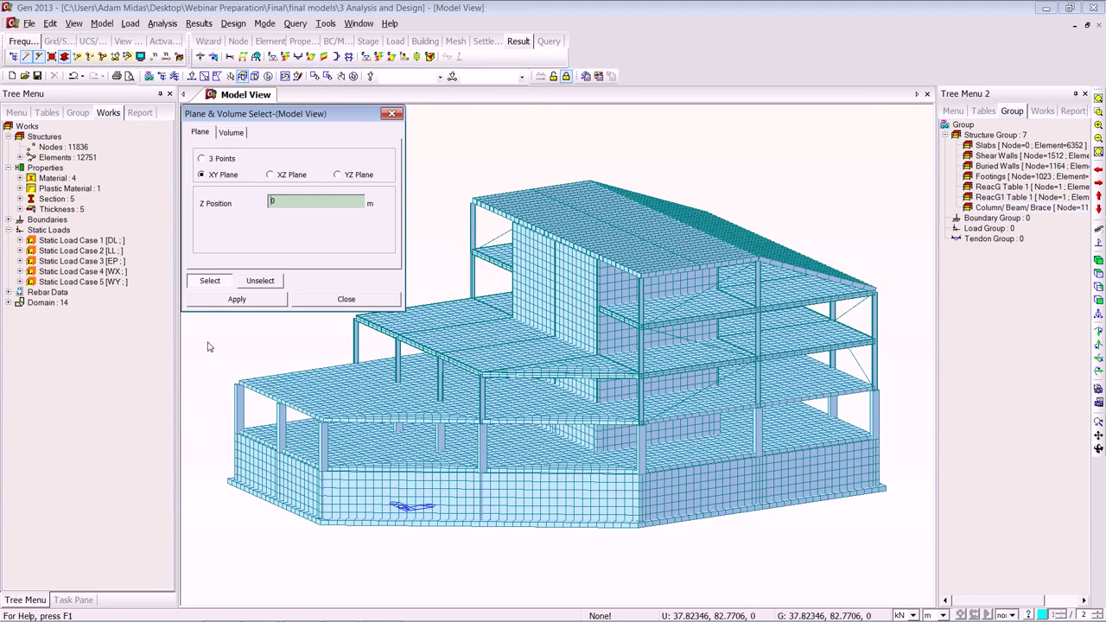
{"action": "left_click", "coordinate": [242, 388]}
{"action": "left_click", "coordinate": [327, 300]}
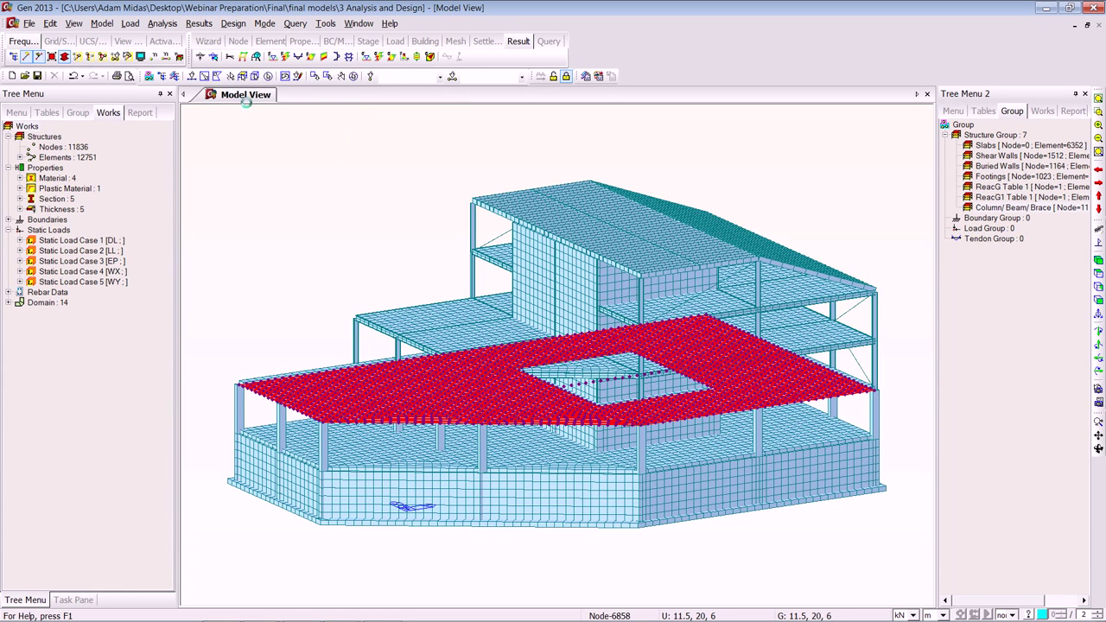
{"action": "left_click", "coordinate": [301, 75]}
- Run the slab flexural design for all combinations with rebar as the displayed result, and show the slab contour in plan
{"action": "left_click", "coordinate": [235, 24]}
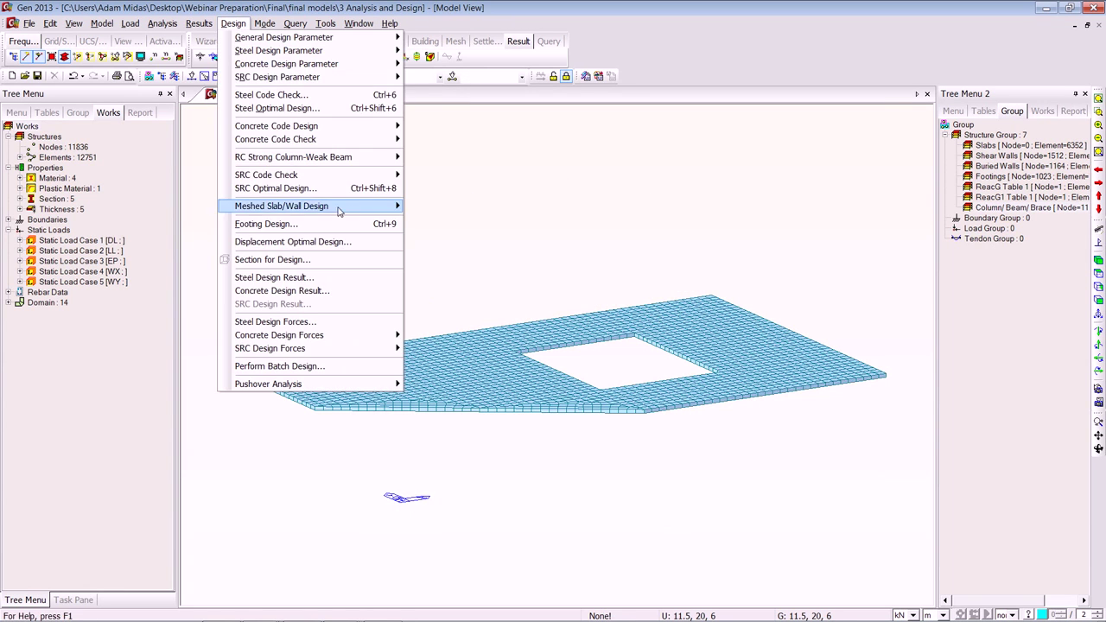
{"action": "mouse_move", "coordinate": [358, 209]}
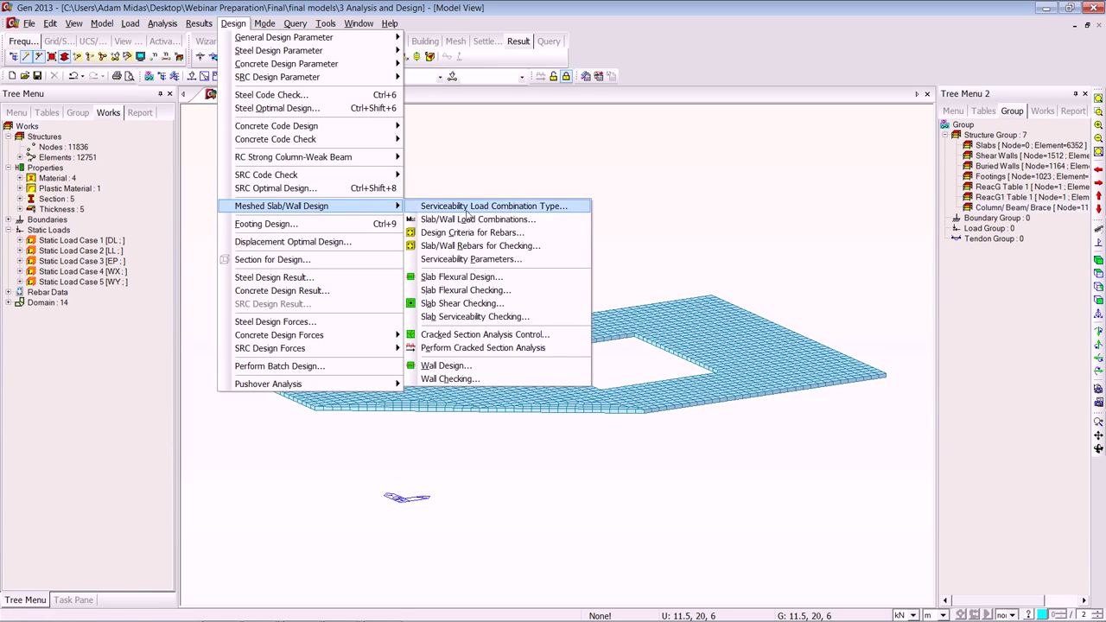
{"action": "left_click", "coordinate": [484, 278]}
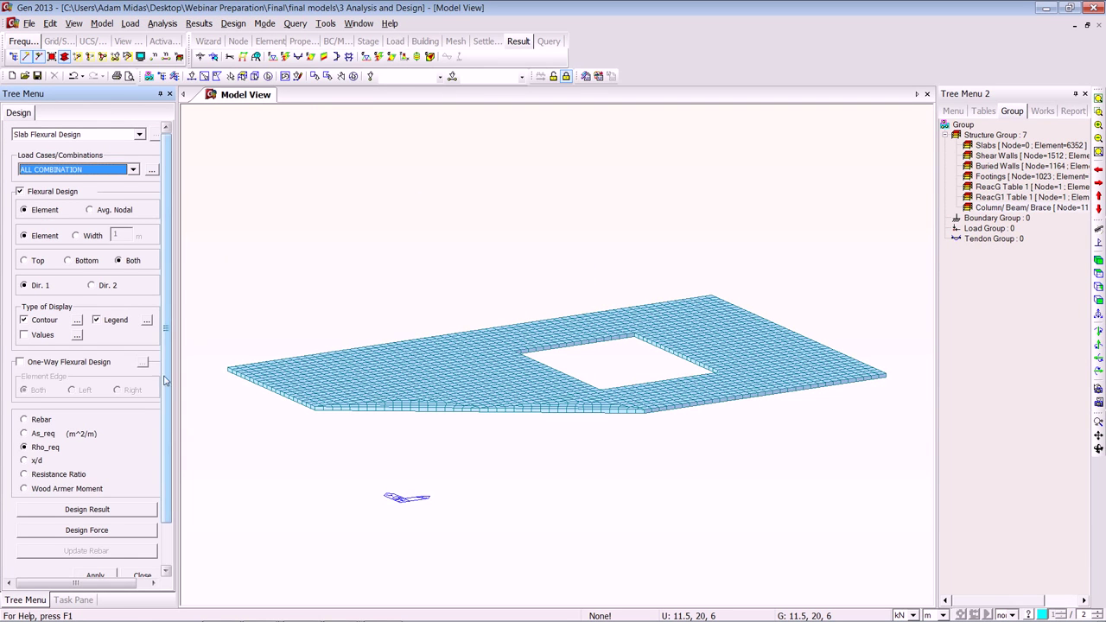
{"action": "left_click", "coordinate": [36, 421]}
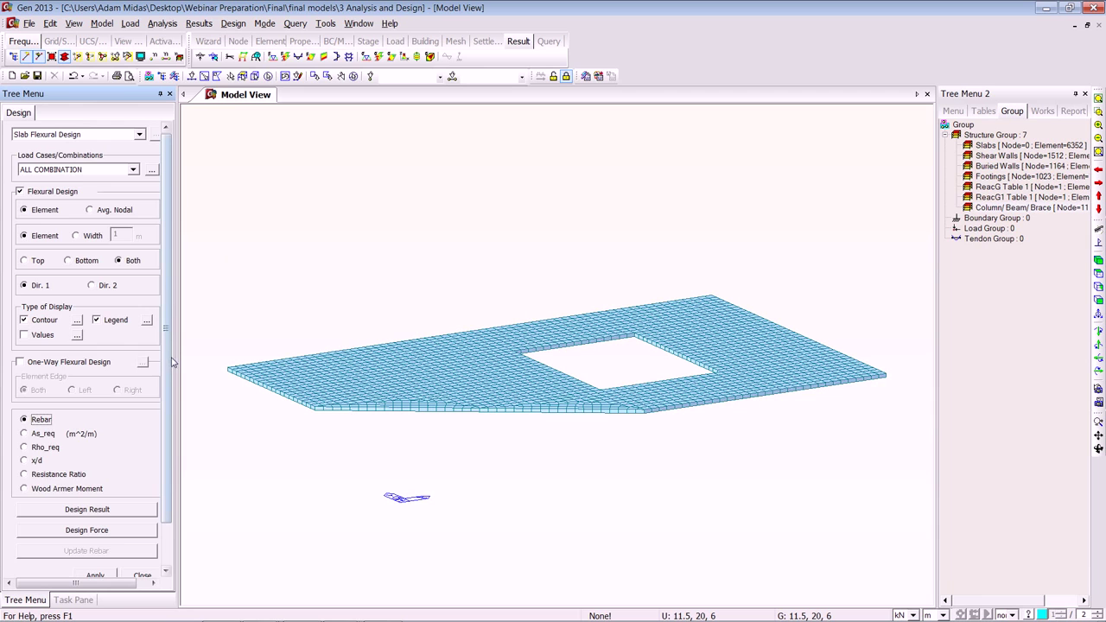
{"action": "scroll", "coordinate": [171, 368], "scroll_direction": "down", "scroll_amount": 2}
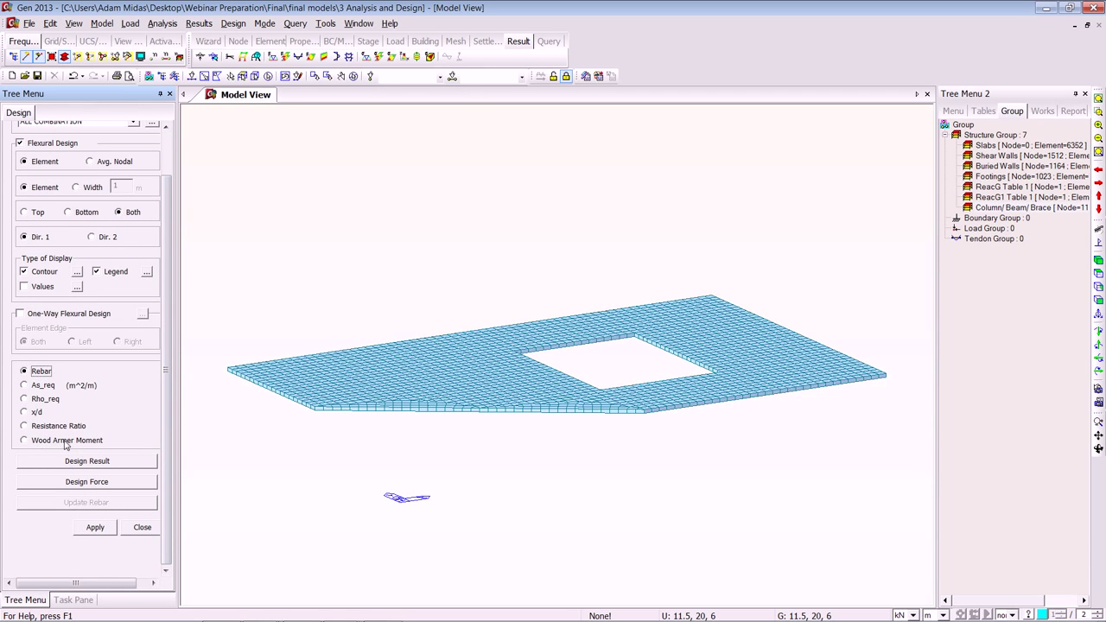
{"action": "left_click", "coordinate": [103, 529]}
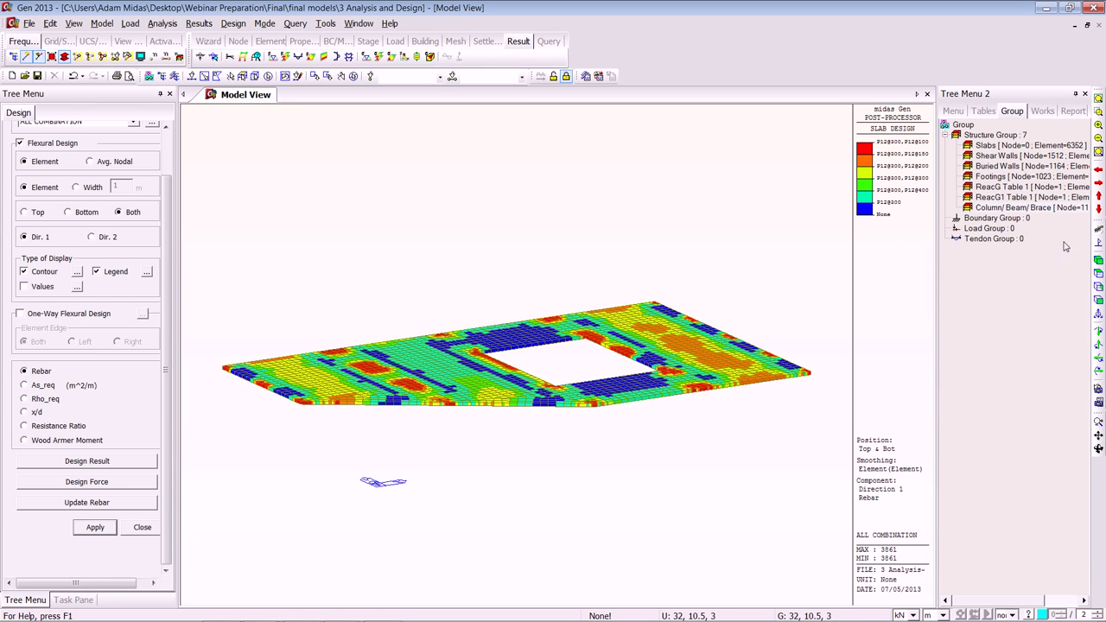
{"action": "left_click", "coordinate": [1098, 274]}
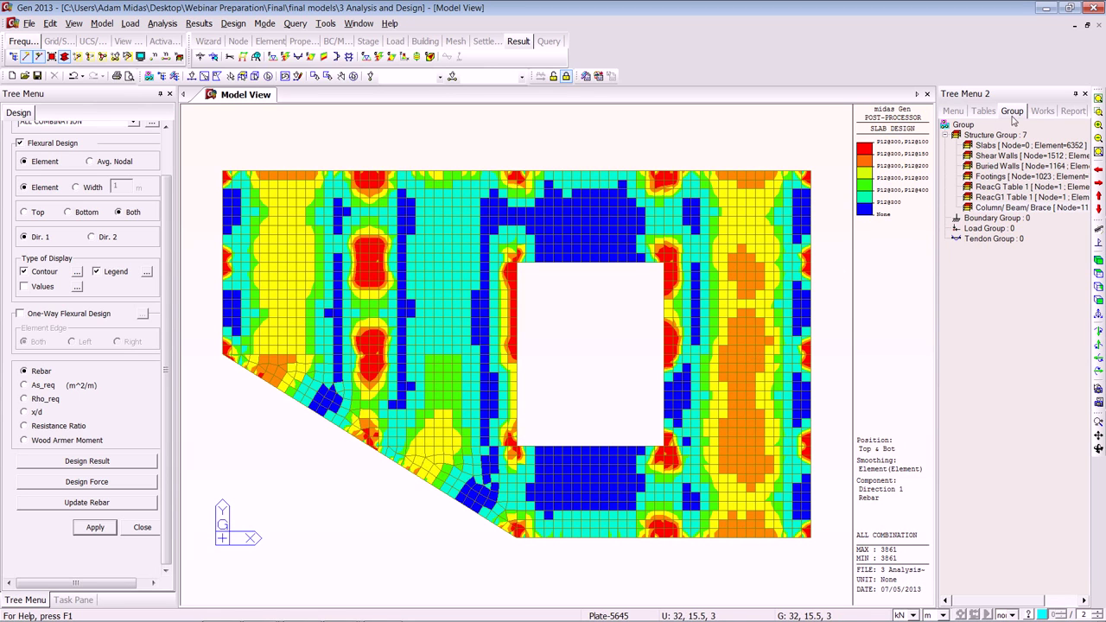
- Open the properties of the S21 meshed slab rebar in Top-Dir.1, view the available additional bar sizes, and close them without changes
{"action": "left_click", "coordinate": [1041, 111]}
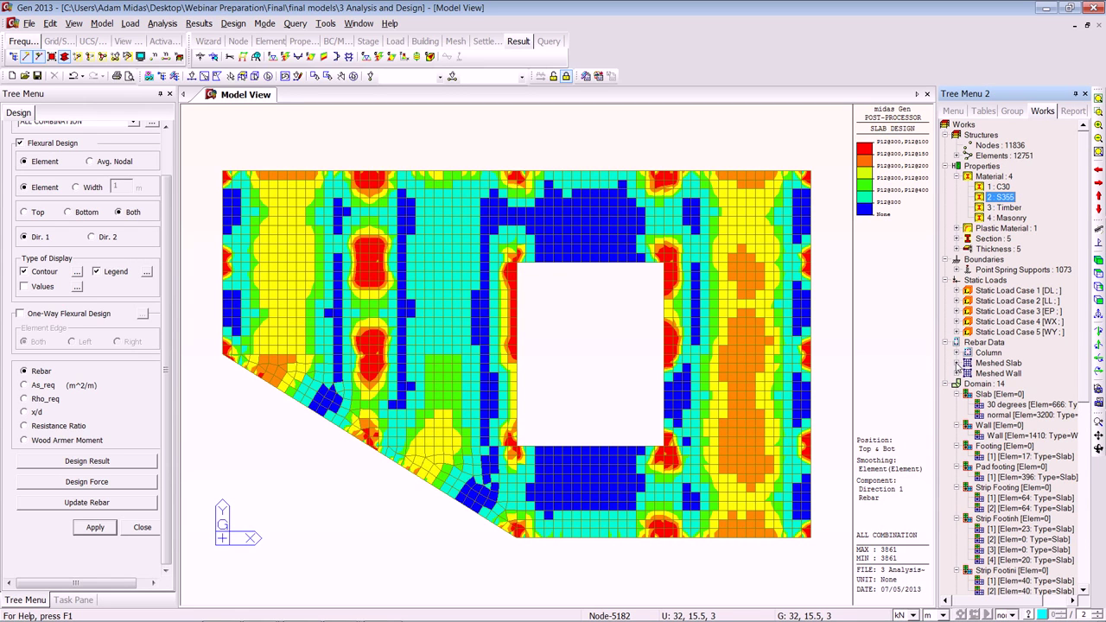
{"action": "left_click", "coordinate": [956, 364]}
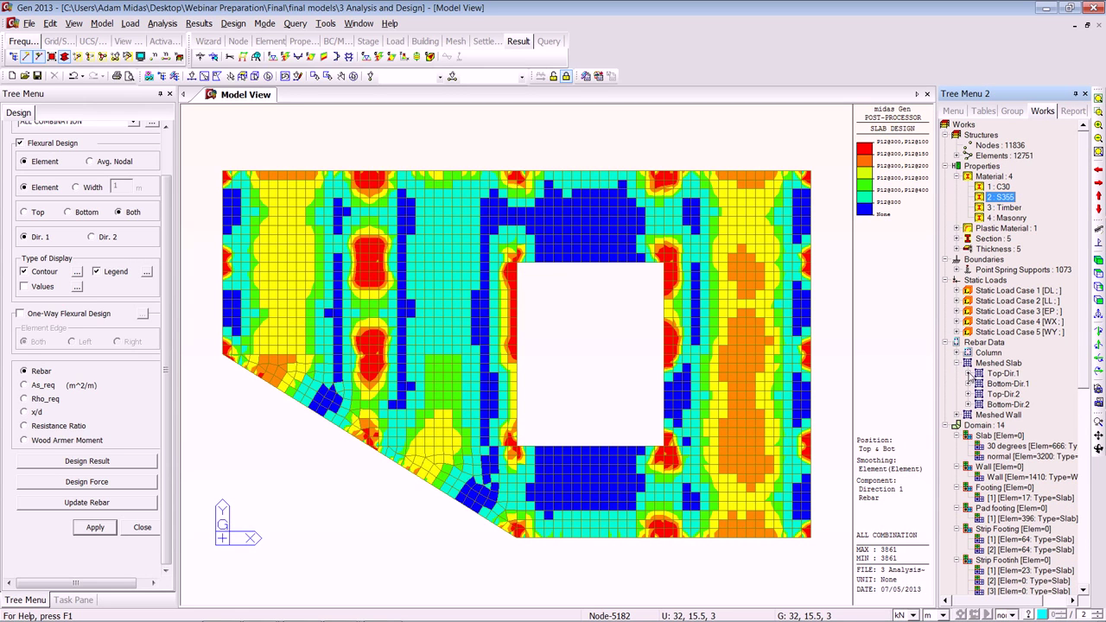
{"action": "left_click", "coordinate": [968, 374]}
{"action": "right_click", "coordinate": [1023, 436]}
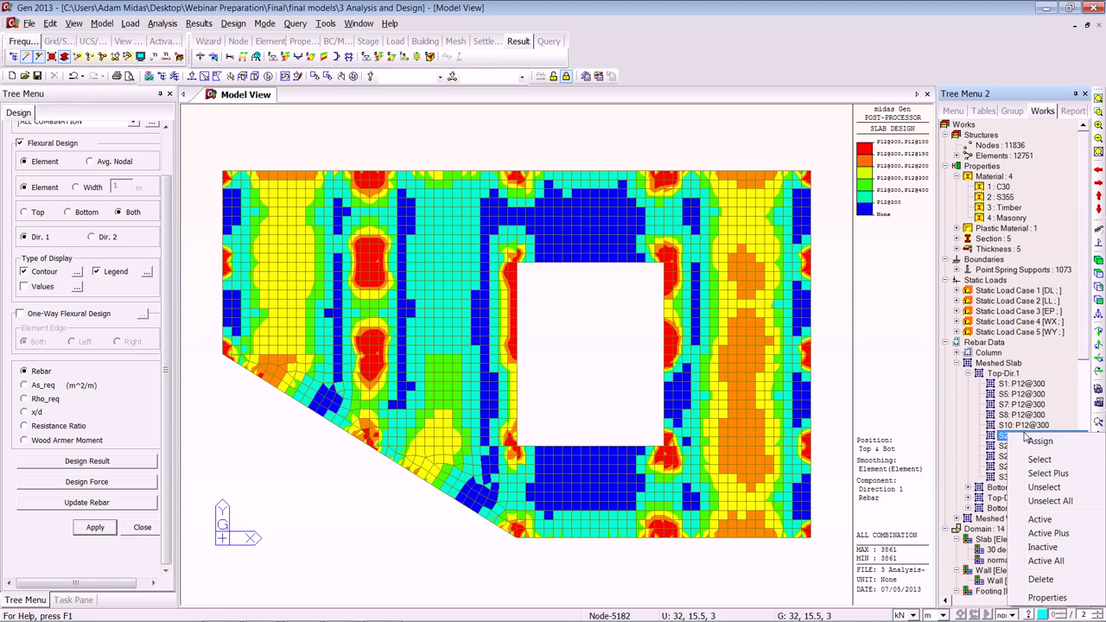
{"action": "left_click", "coordinate": [1043, 602]}
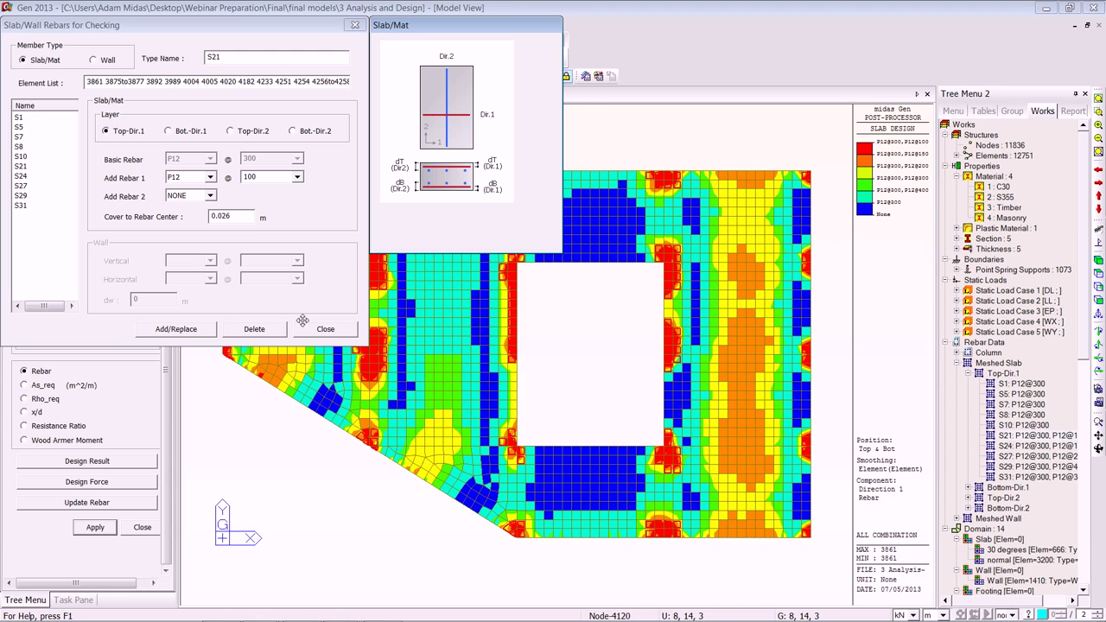
{"action": "left_click", "coordinate": [210, 178]}
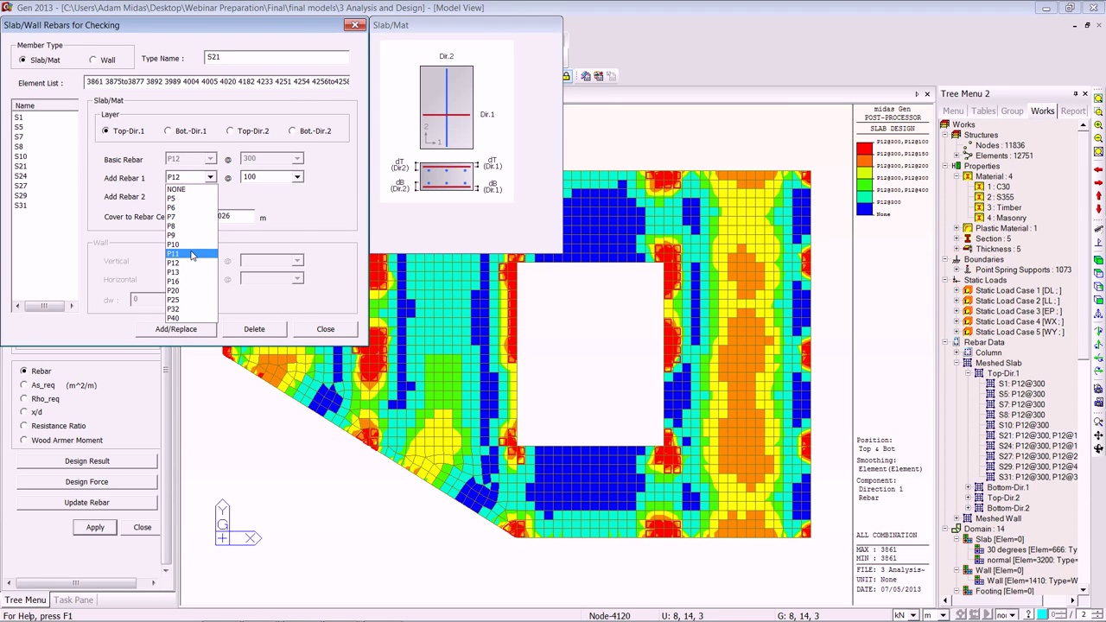
{"action": "left_click", "coordinate": [302, 216]}
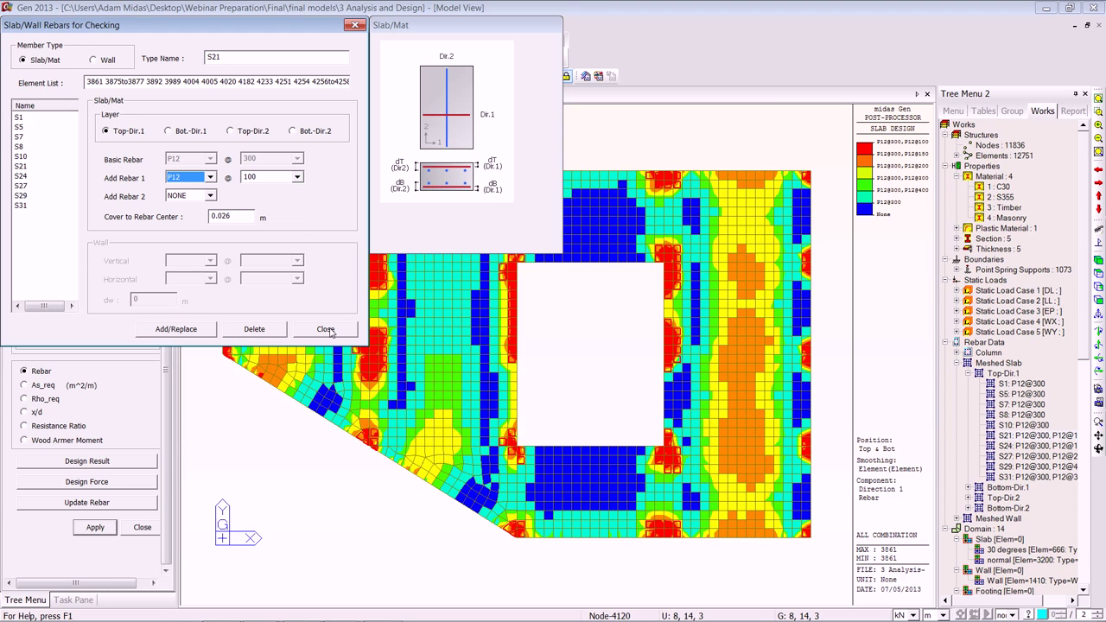
{"action": "left_click", "coordinate": [325, 330]}
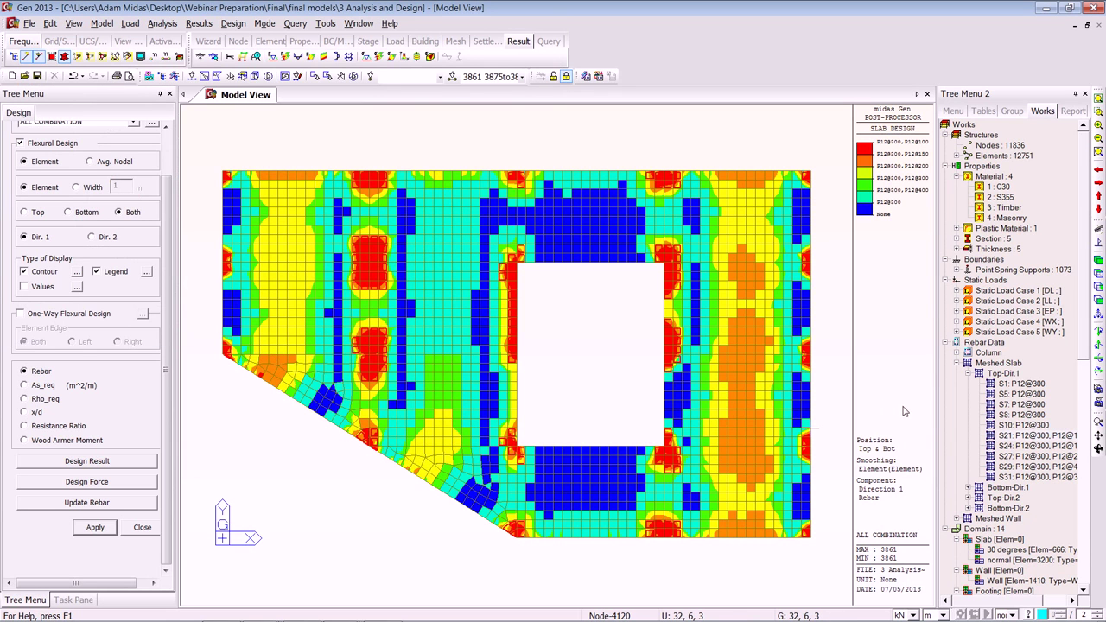
- Open the rebar properties of column section 1-1, view the available main bar sizes, and close them without changes
{"action": "left_click", "coordinate": [957, 354]}
{"action": "right_click", "coordinate": [1024, 362]}
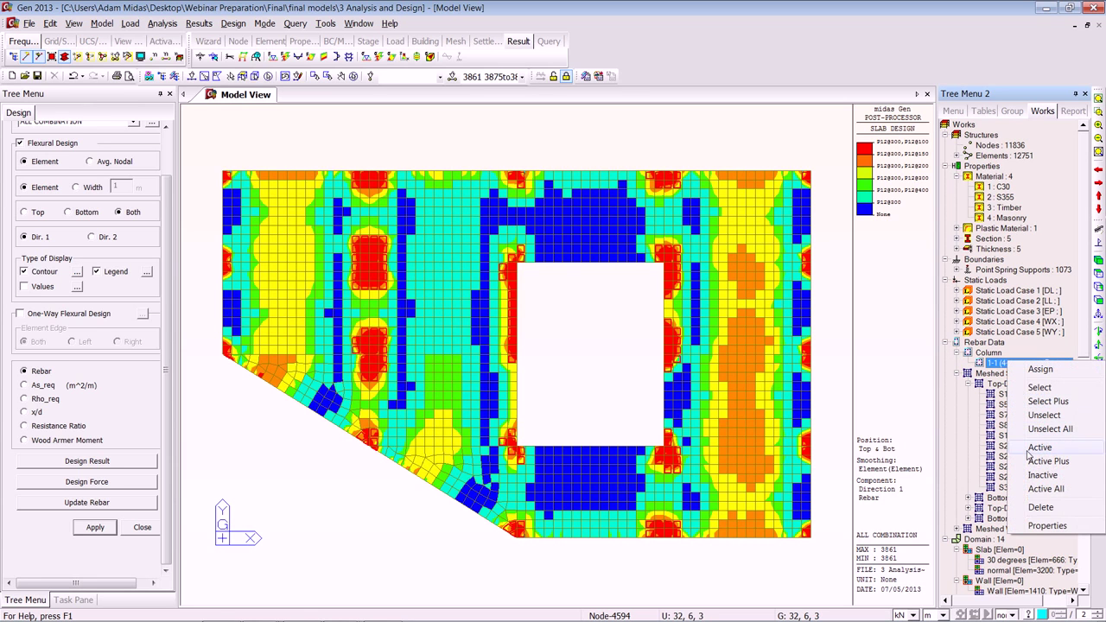
{"action": "left_click", "coordinate": [1058, 530]}
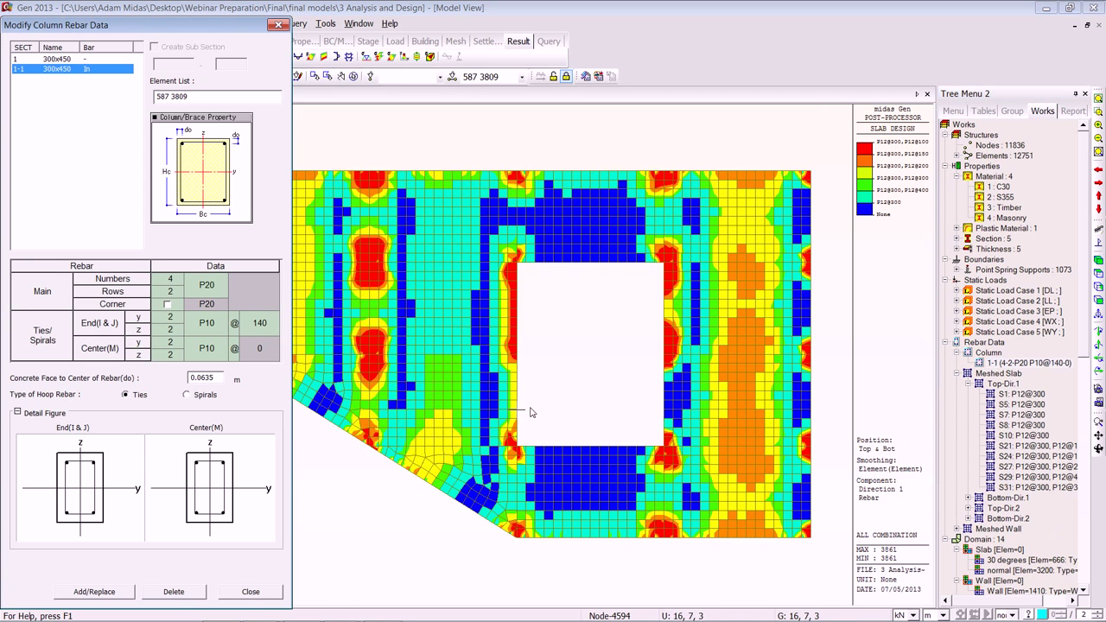
{"action": "left_click", "coordinate": [191, 285]}
{"action": "left_click", "coordinate": [191, 285]}
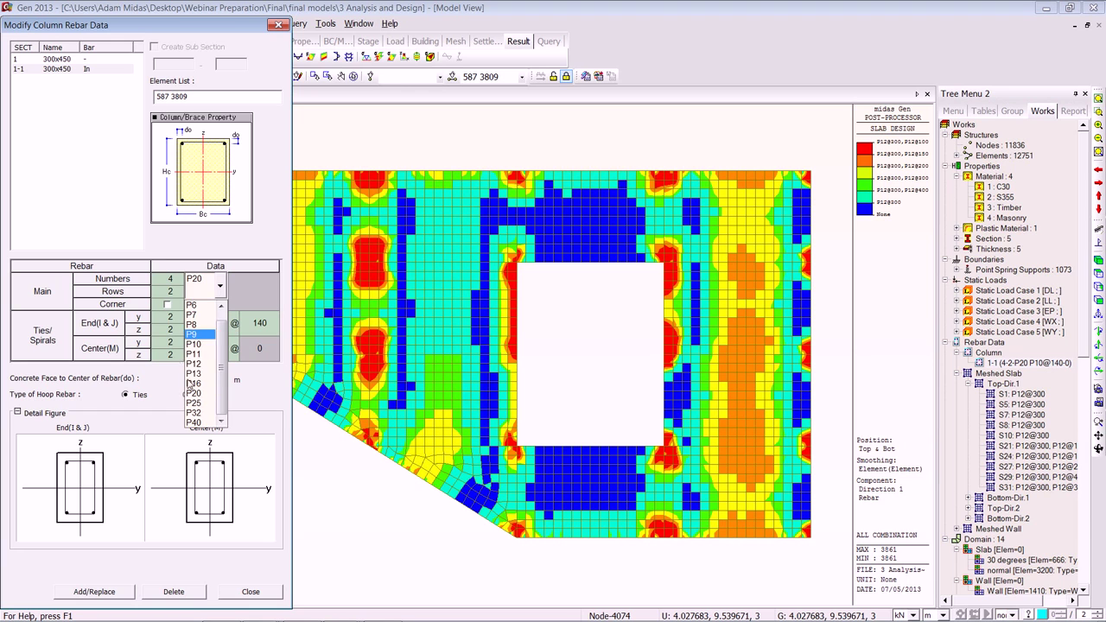
{"action": "left_click", "coordinate": [201, 354]}
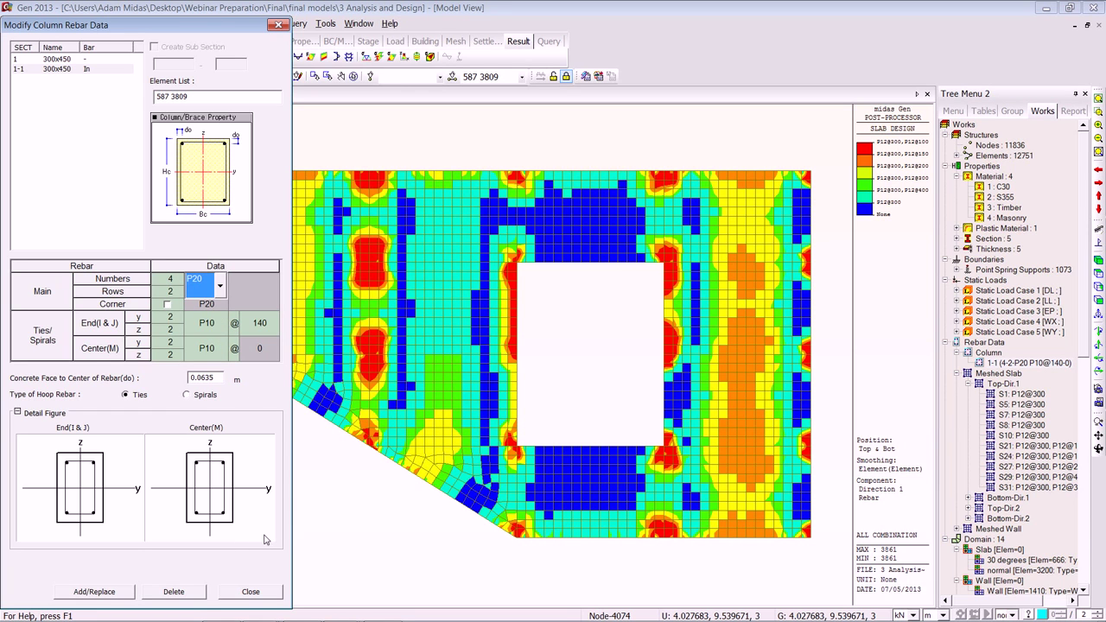
{"action": "left_click", "coordinate": [250, 592]}
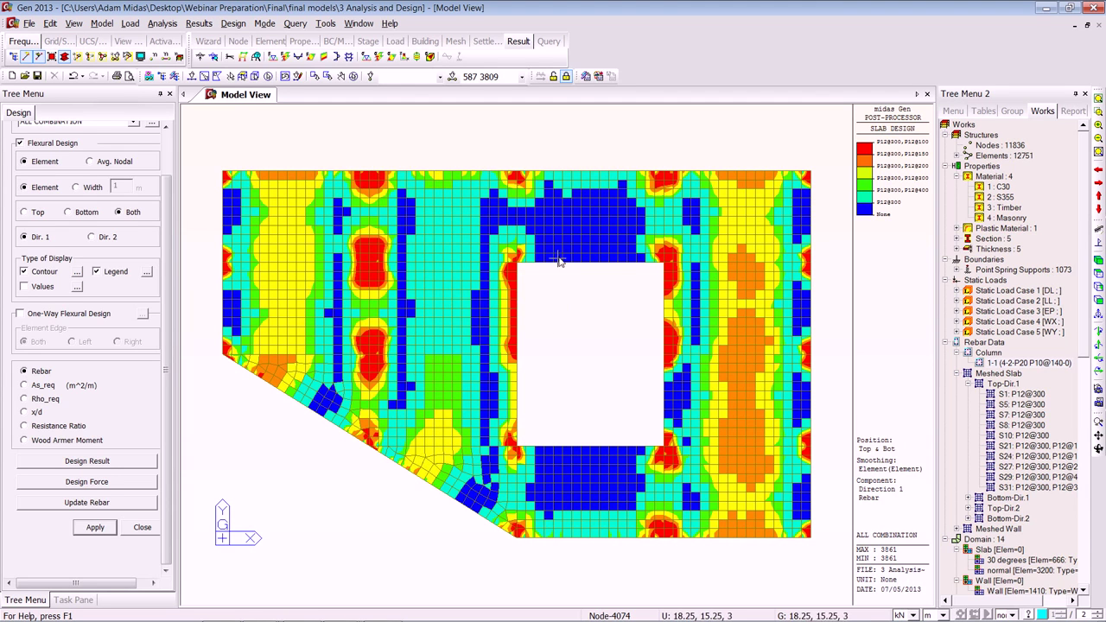
- Switch to slab shear checking and run the force-based punching shear check for all combinations
{"action": "scroll", "coordinate": [134, 141], "scroll_direction": "up", "scroll_amount": 2}
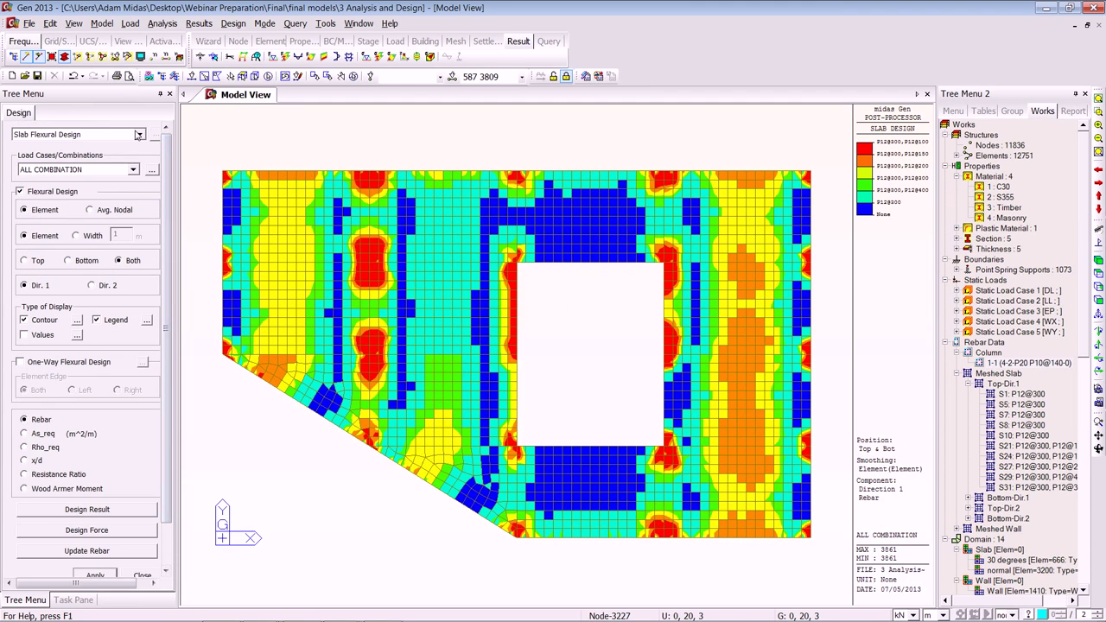
{"action": "left_click", "coordinate": [135, 136]}
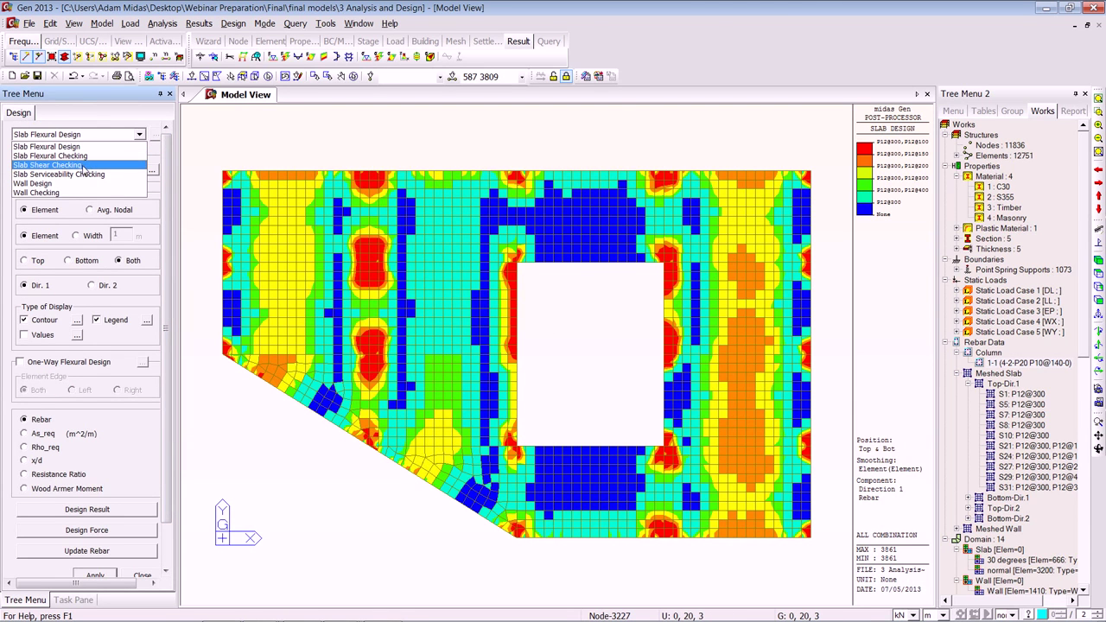
{"action": "left_click", "coordinate": [84, 165]}
{"action": "left_click", "coordinate": [84, 403]}
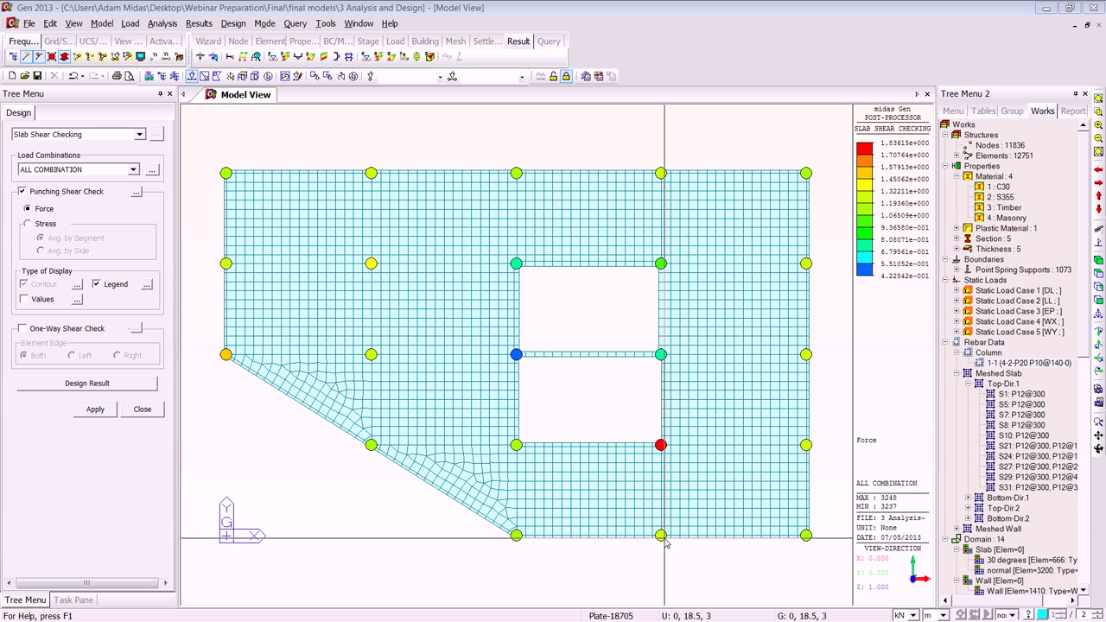
- Switch to slab serviceability checking and run the crack control check for crack width under all combinations
{"action": "mouse_move", "coordinate": [664, 539]}
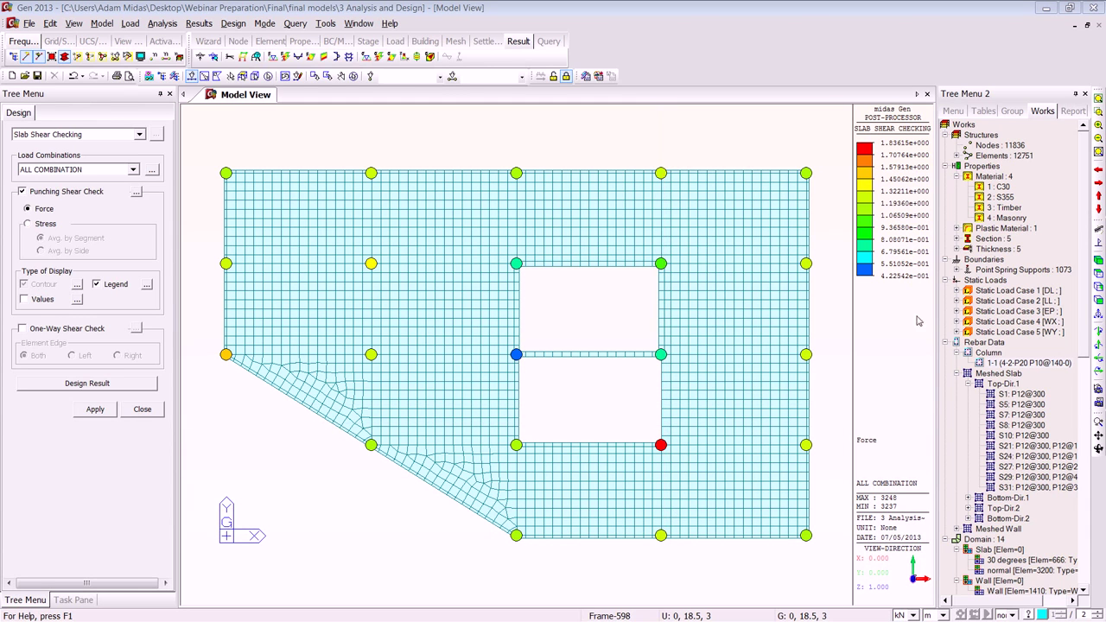
{"action": "left_click", "coordinate": [139, 134]}
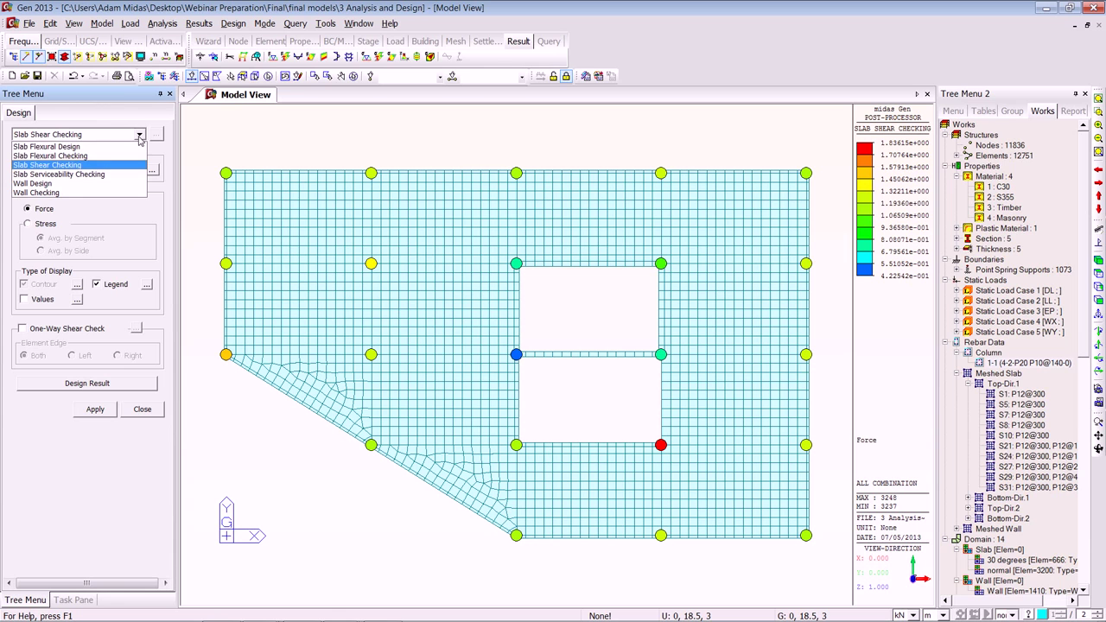
{"action": "left_click", "coordinate": [87, 176]}
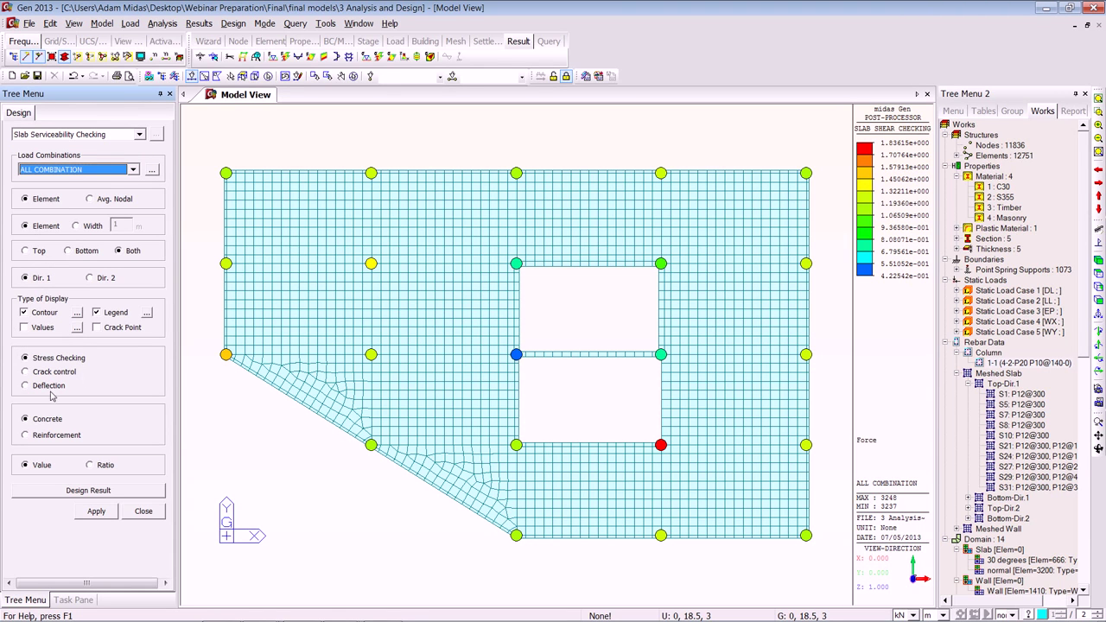
{"action": "left_click", "coordinate": [24, 372]}
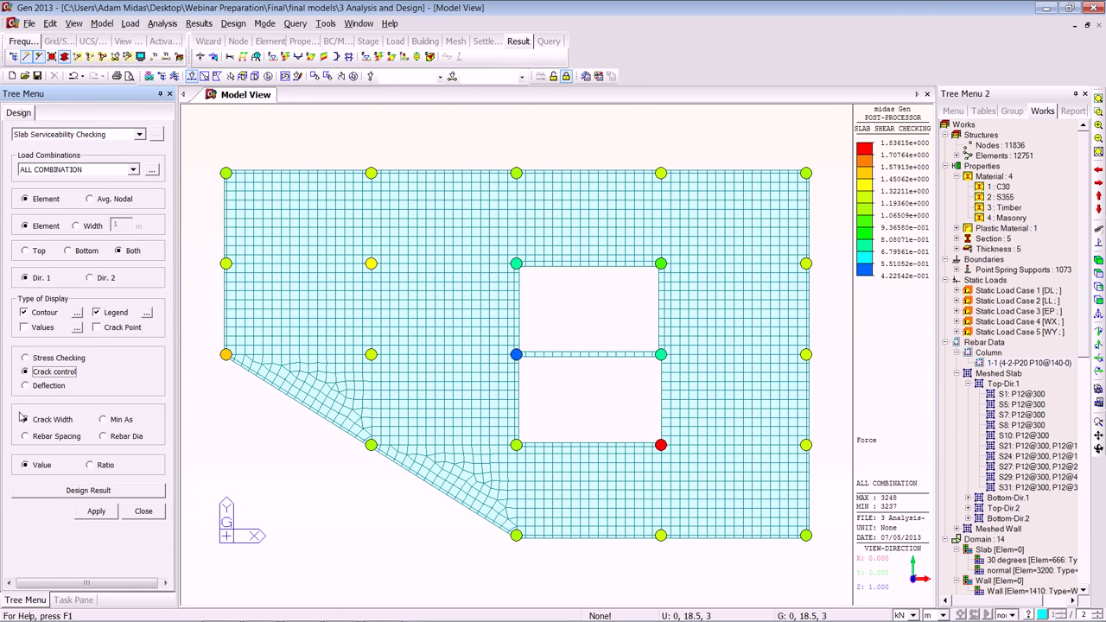
{"action": "left_click", "coordinate": [96, 511]}
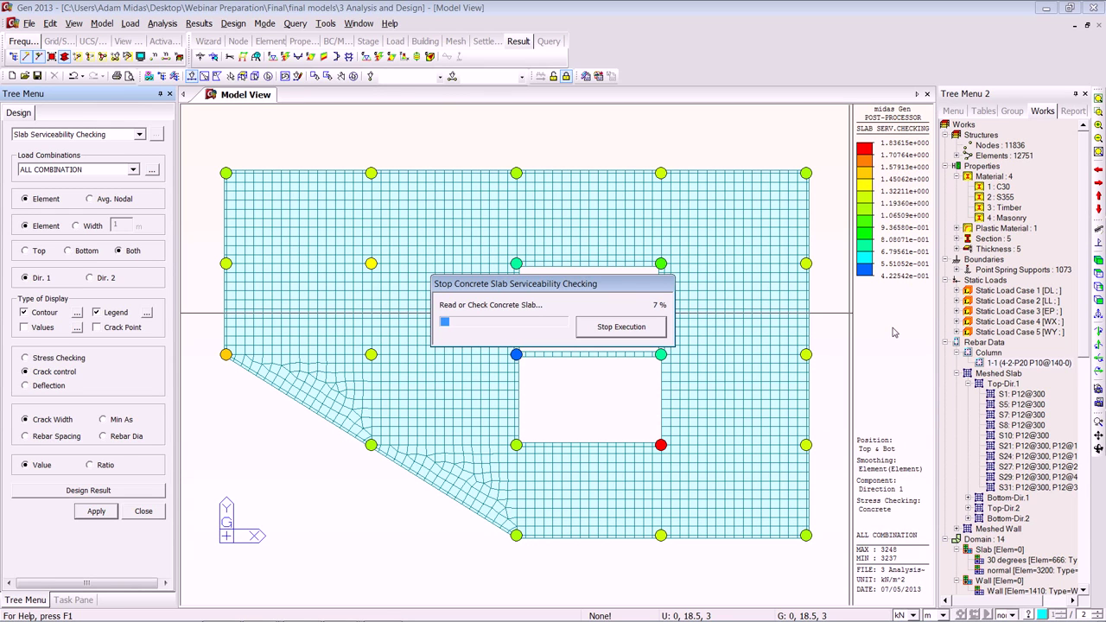
- Switch to the PowerPoint slide show and advance from the Dynamic Report Generation title to the Table Results - Output slide
{"action": "key", "text": "alt+Tab"}
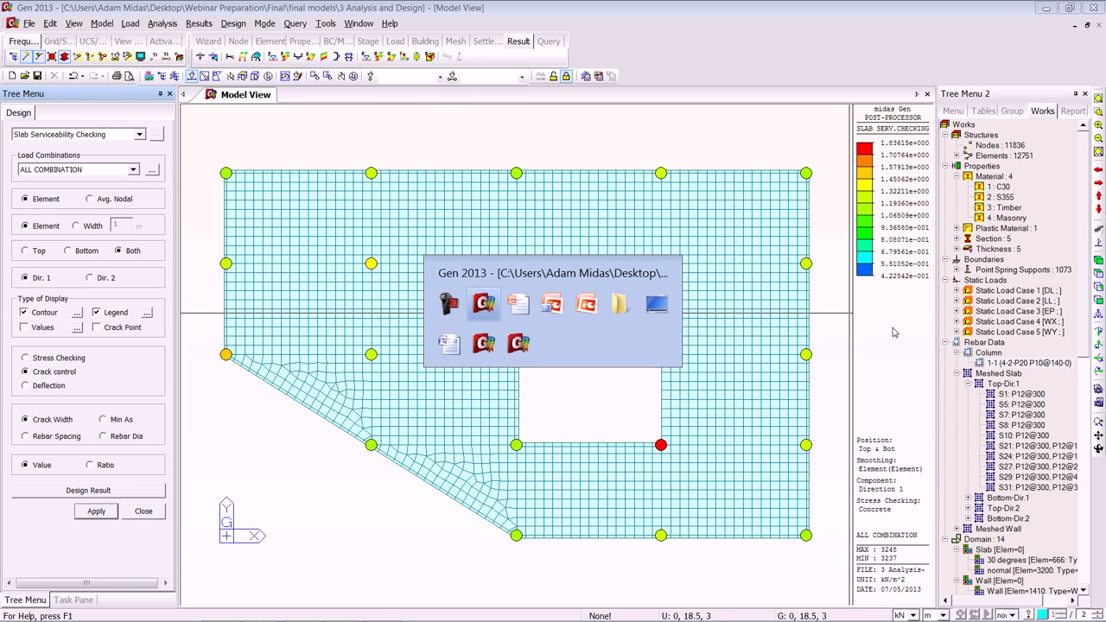
{"action": "key", "text": "alt+Tab"}
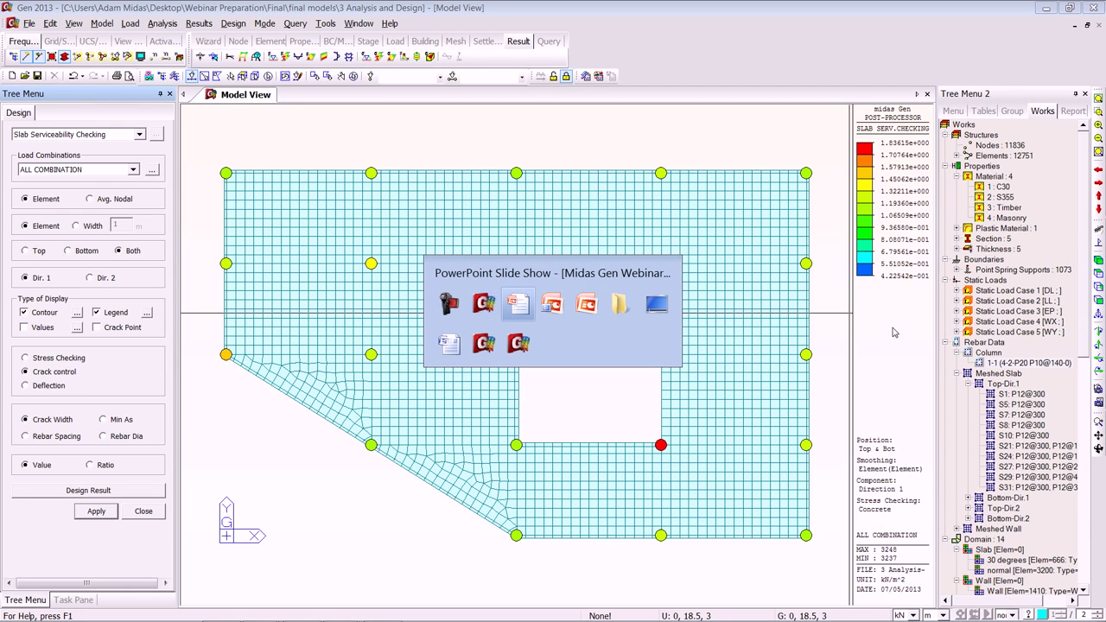
{"action": "key", "text": "alt+Tab"}
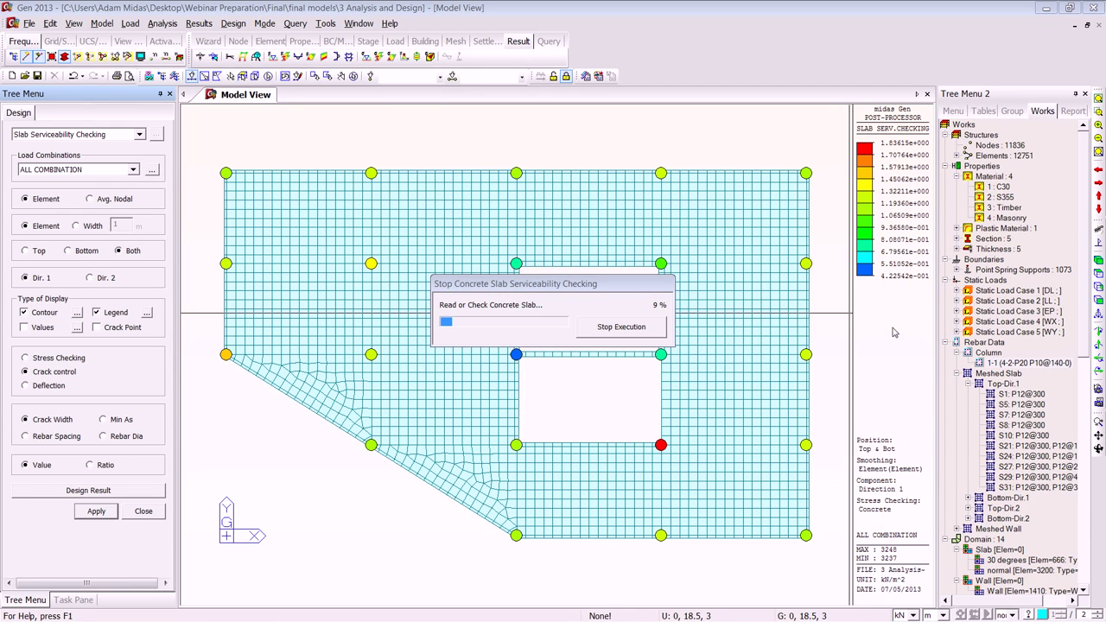
{"action": "key", "text": "alt+Tab"}
{"action": "key", "text": "alt+Tab"}
{"action": "key", "text": "alt+Tab"}
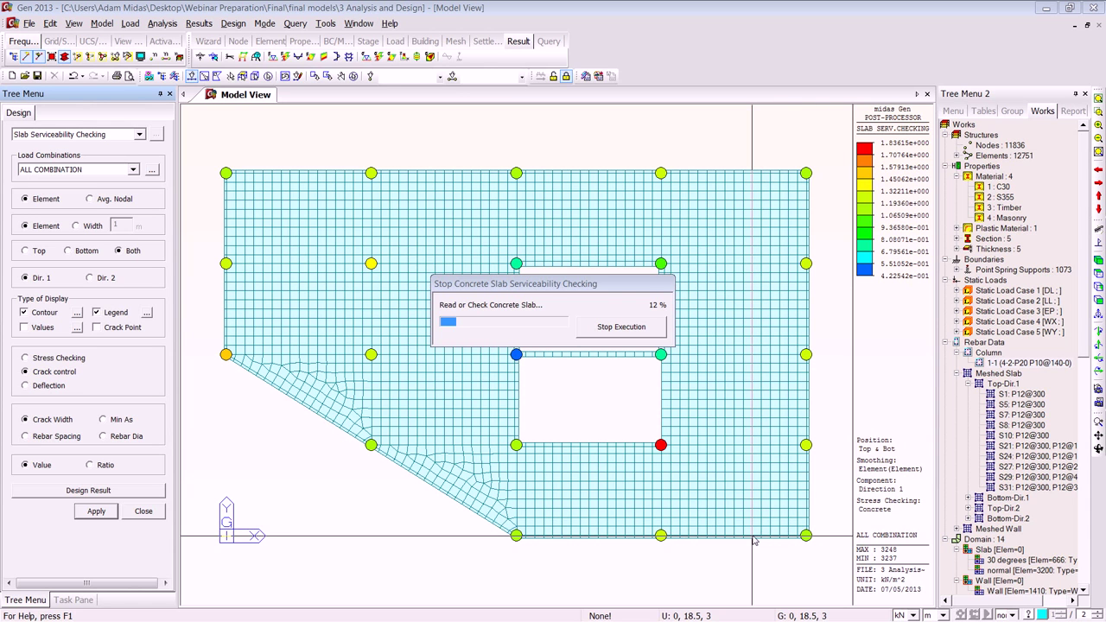
{"action": "key", "text": "alt+Tab"}
{"action": "key", "text": "alt+Tab"}
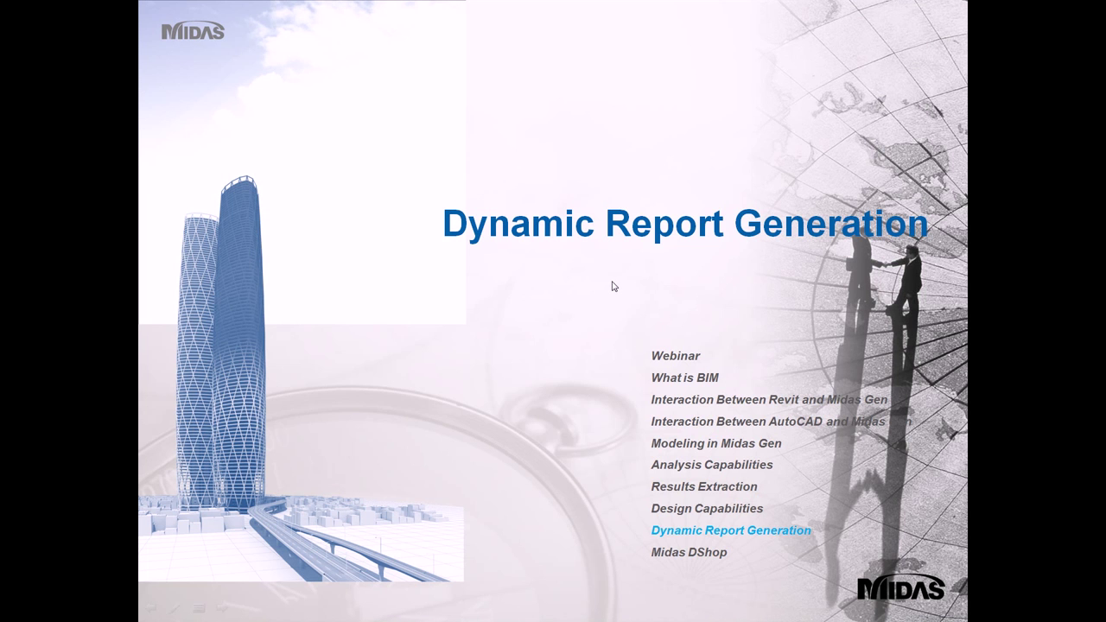
{"action": "left_click", "coordinate": [611, 287]}
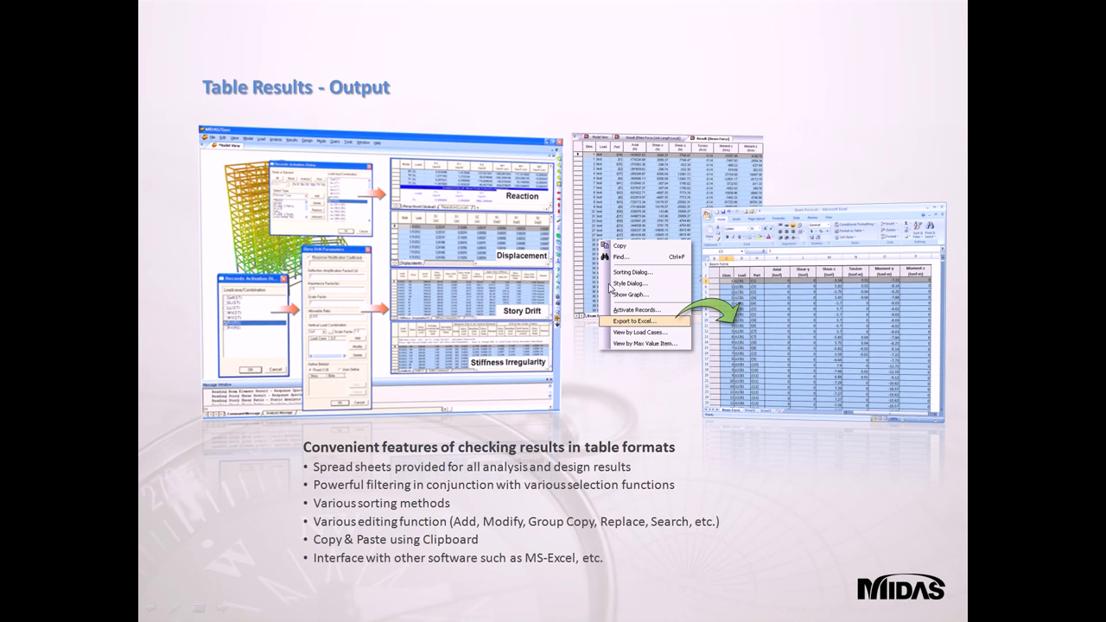
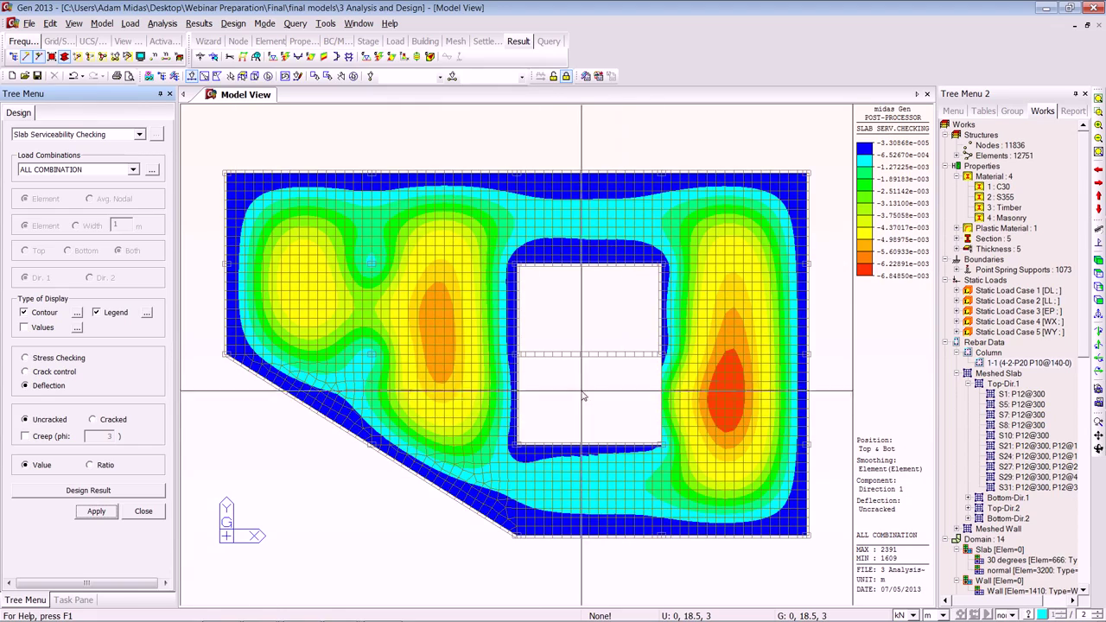
- Tilt the slab deflection contour into a 3D view, reactivate the whole model and clear the result display
{"action": "middle_click_drag", "start_coordinate": [585, 407], "coordinate": [544, 377], "text": "ctrl"}
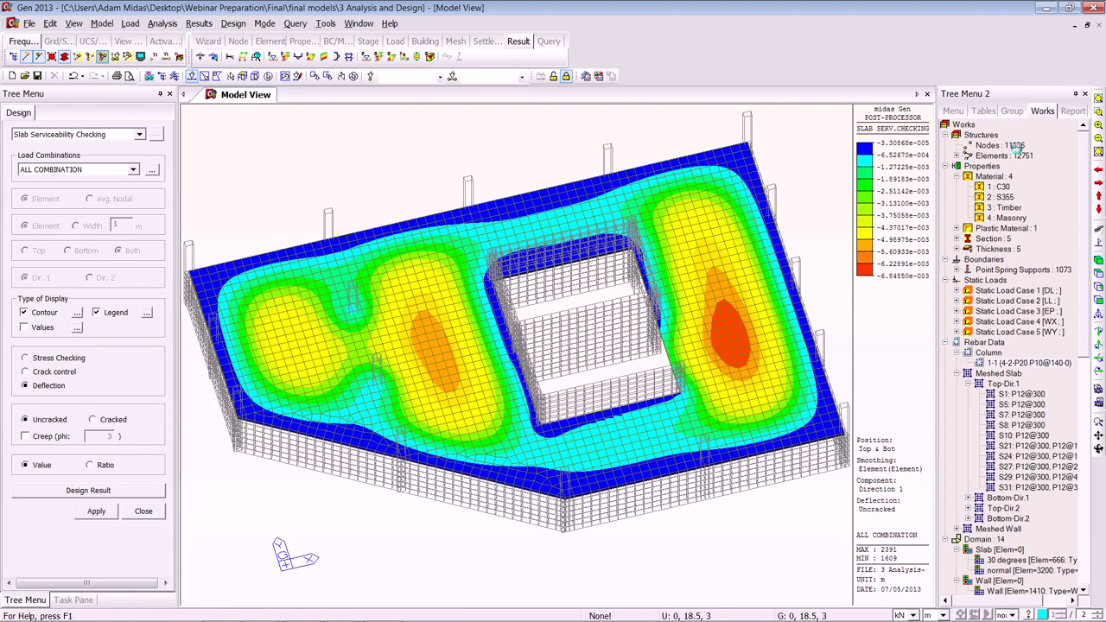
{"action": "key", "text": "ctrl+a"}
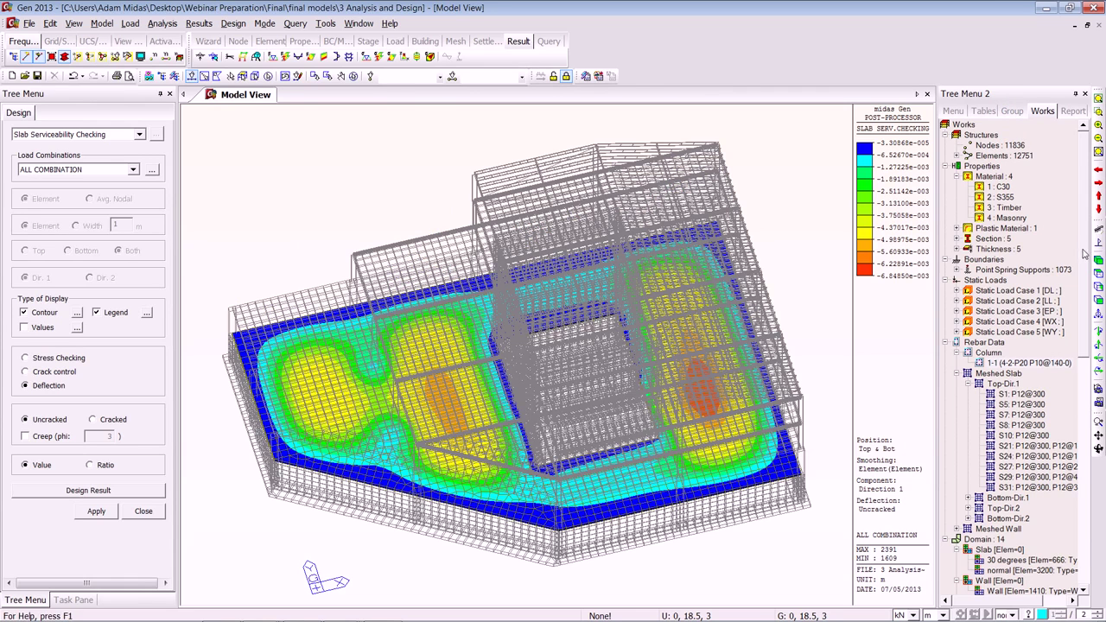
{"action": "key", "text": "ctrl+shift+p"}
- Isolate the Shear Walls and Buried Walls structure groups and show them in isometric view
{"action": "left_click", "coordinate": [1013, 111]}
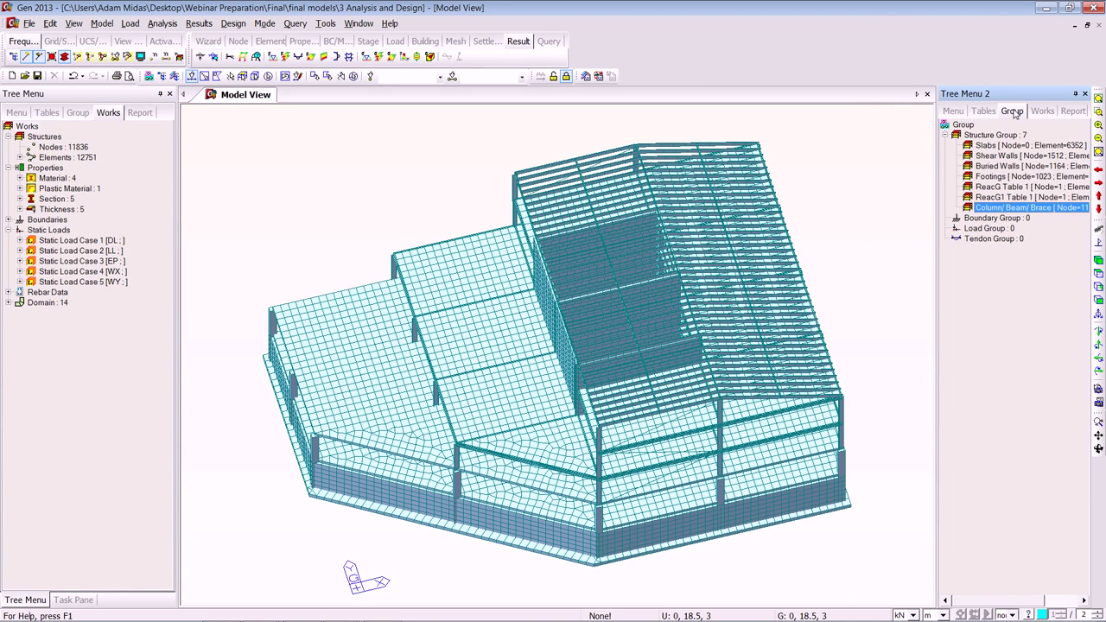
{"action": "left_click", "coordinate": [994, 156]}
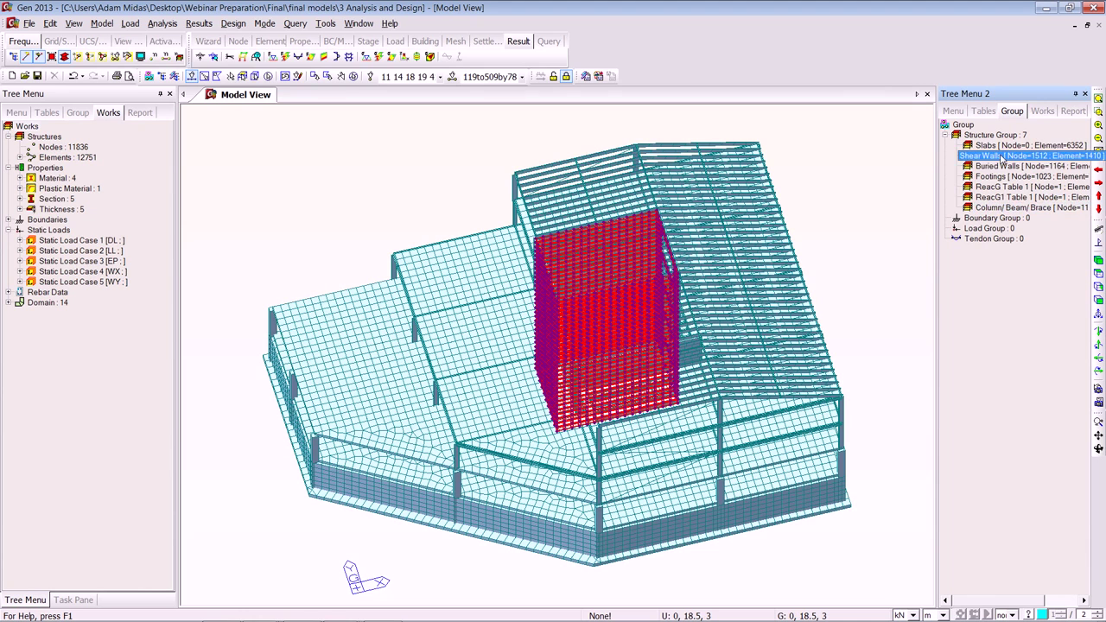
{"action": "left_click", "coordinate": [994, 166], "text": "ctrl"}
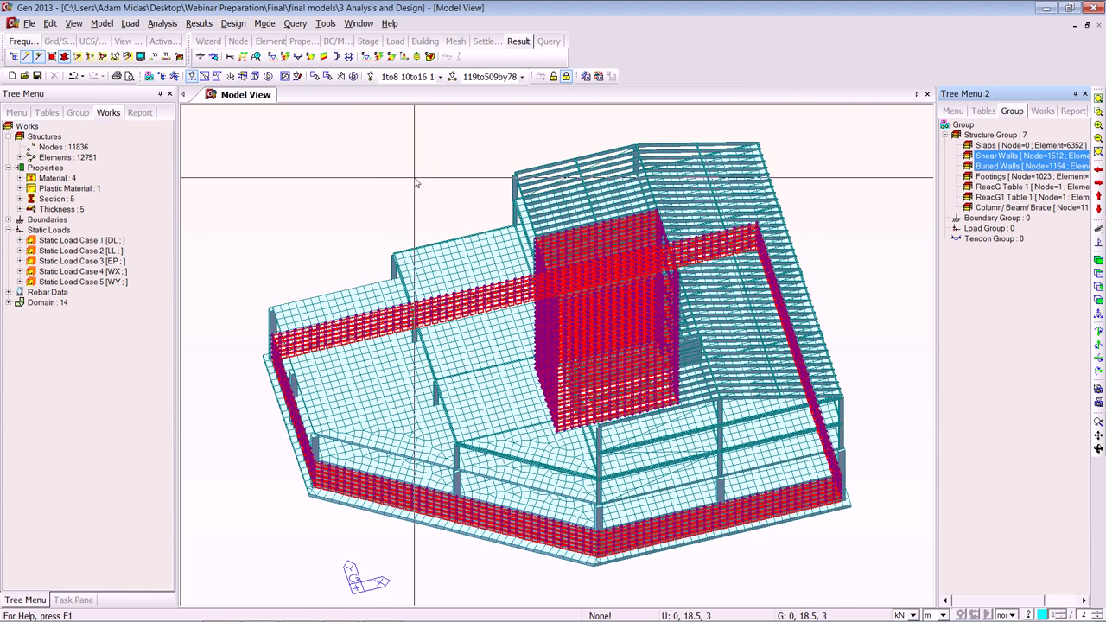
{"action": "left_click", "coordinate": [353, 76]}
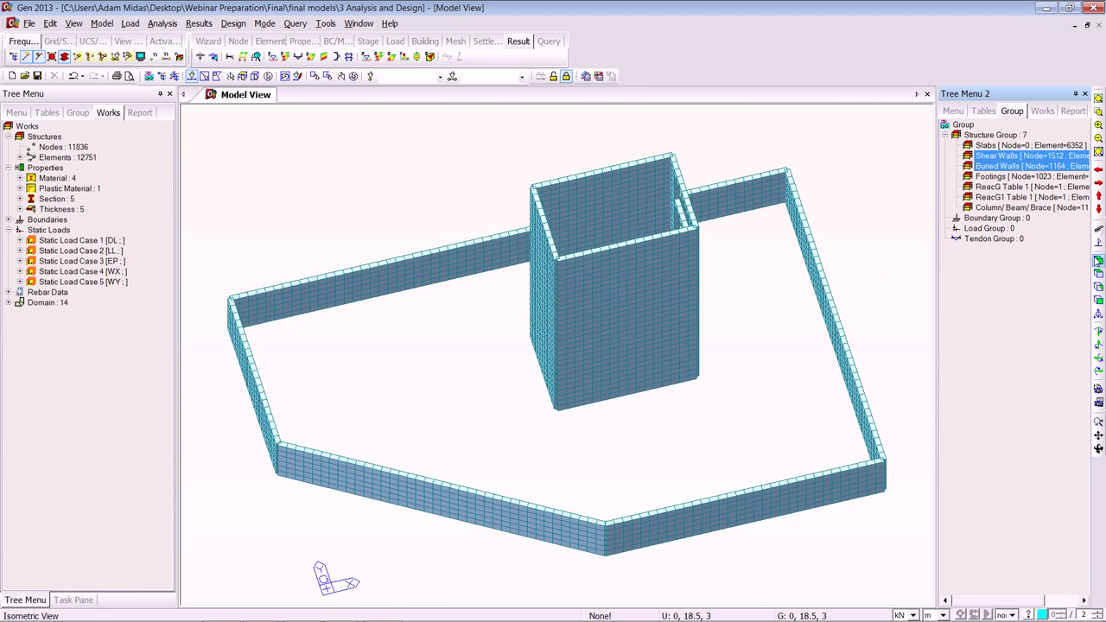
{"action": "left_click", "coordinate": [1097, 260]}
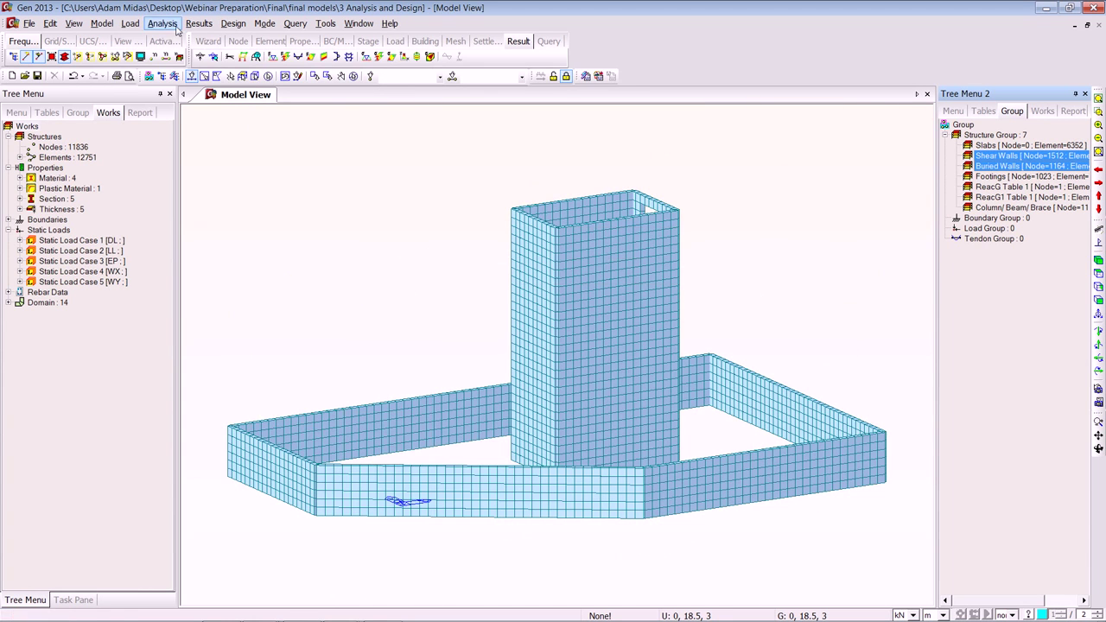
- Run the meshed wall design for load combination cLCB1 with horizontal rebar as the displayed result
{"action": "left_click", "coordinate": [232, 26]}
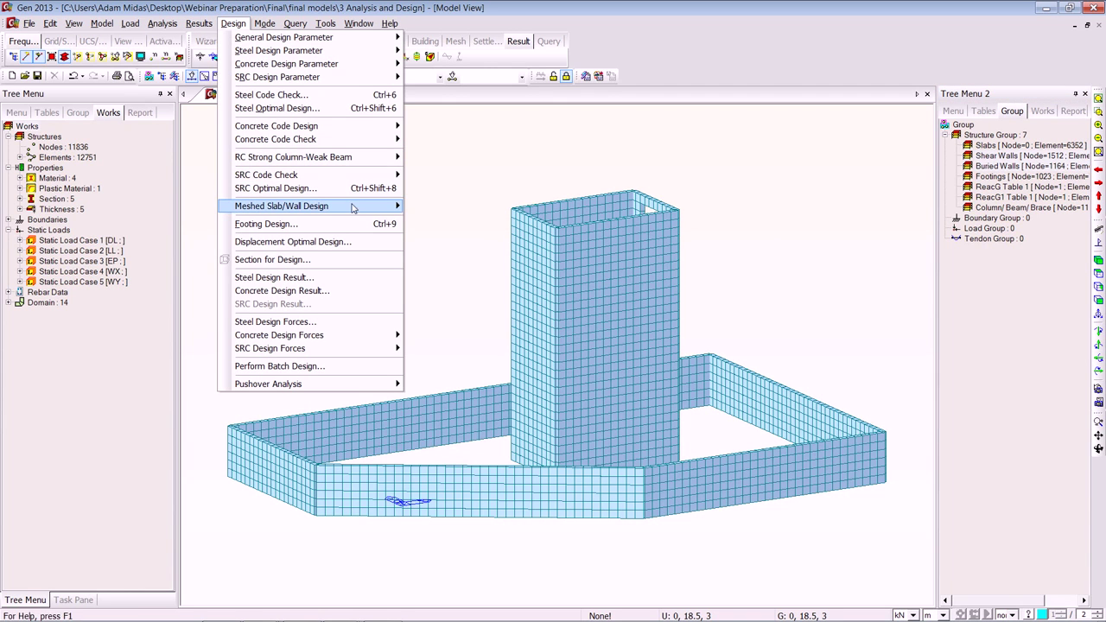
{"action": "mouse_move", "coordinate": [355, 208]}
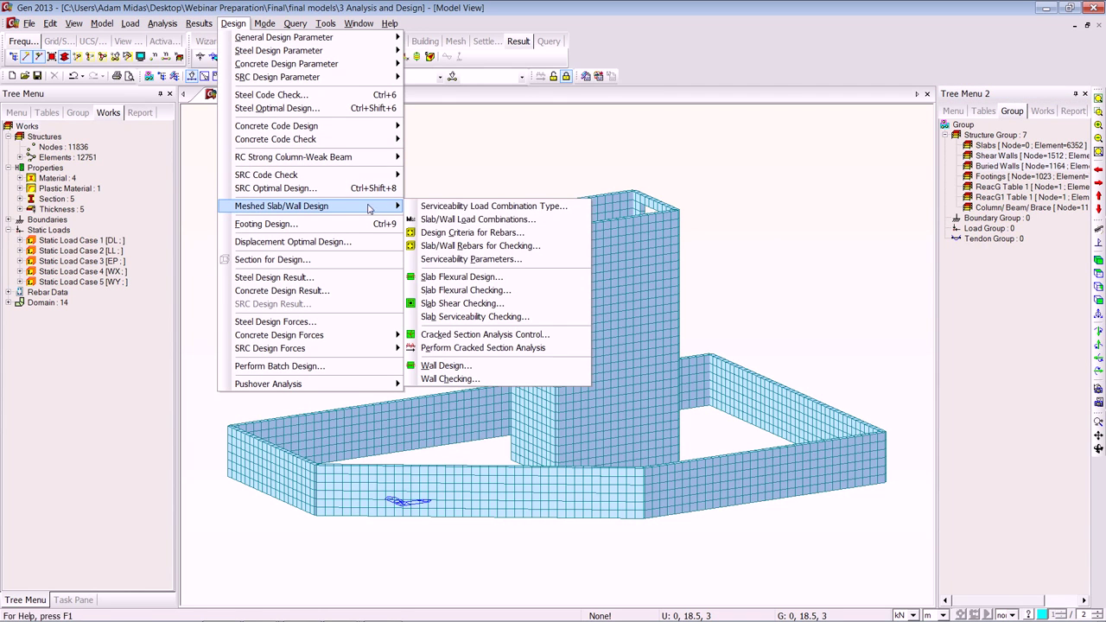
{"action": "left_click", "coordinate": [442, 366]}
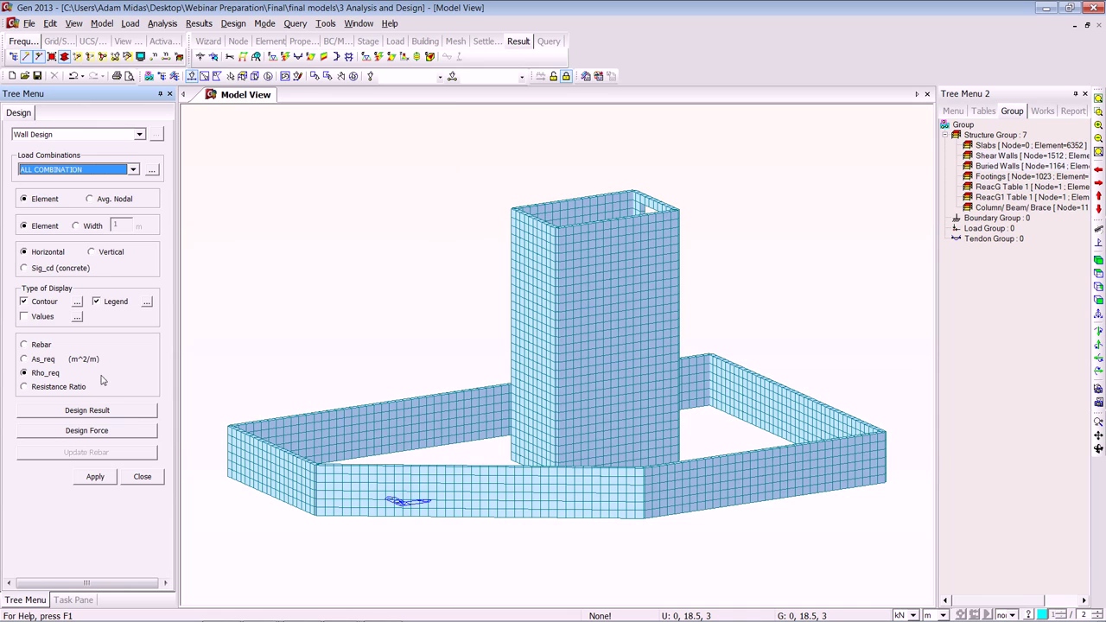
{"action": "left_click", "coordinate": [34, 346]}
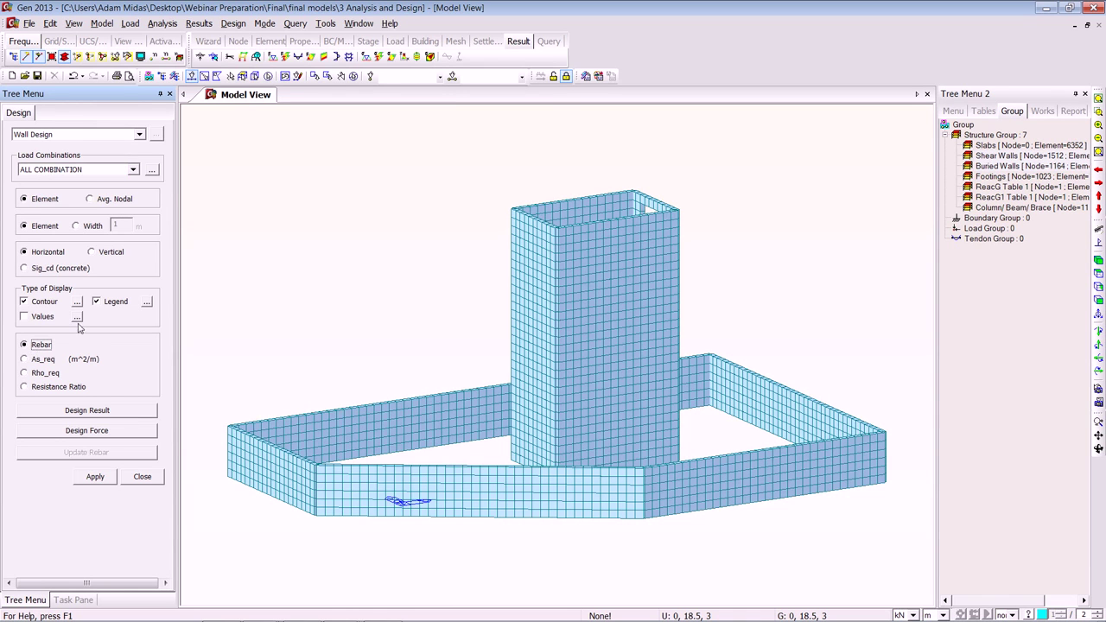
{"action": "left_click", "coordinate": [132, 170]}
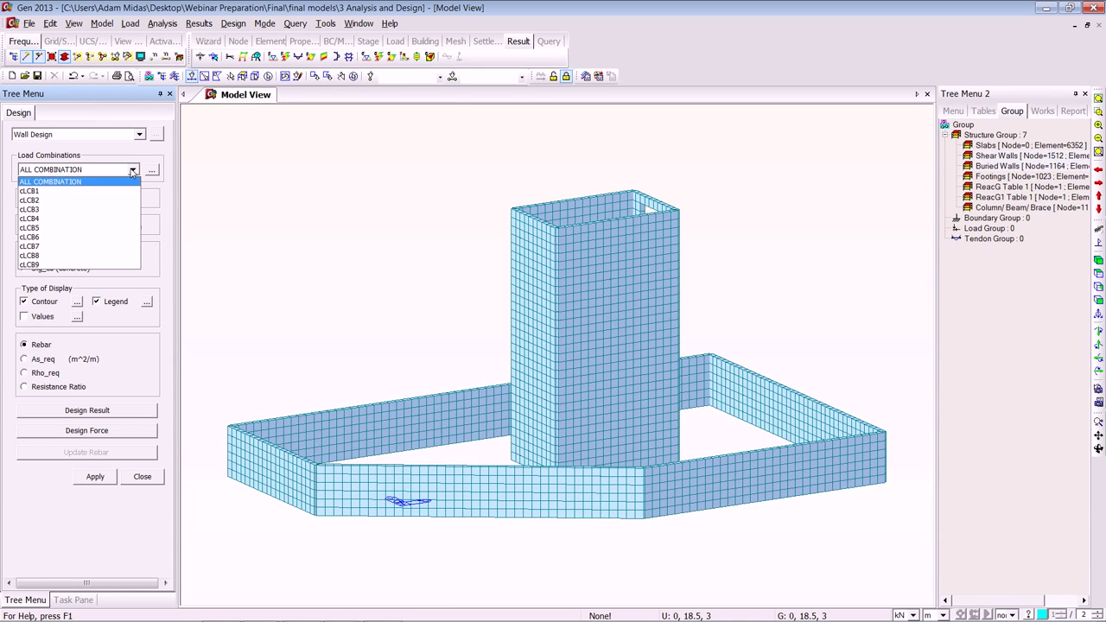
{"action": "left_click", "coordinate": [52, 194]}
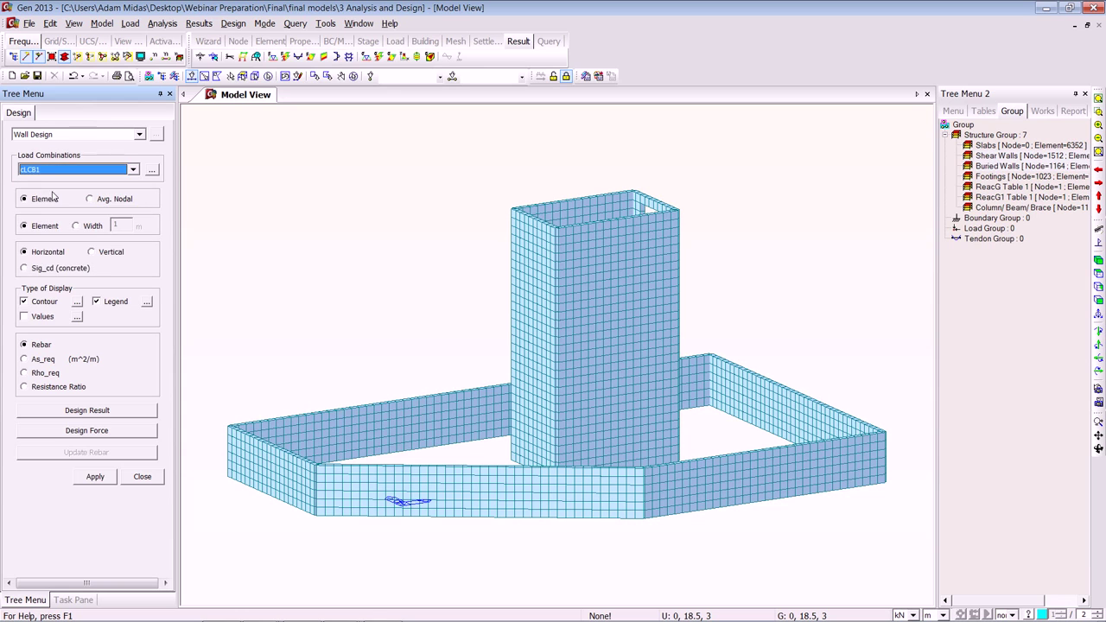
{"action": "left_click", "coordinate": [95, 478]}
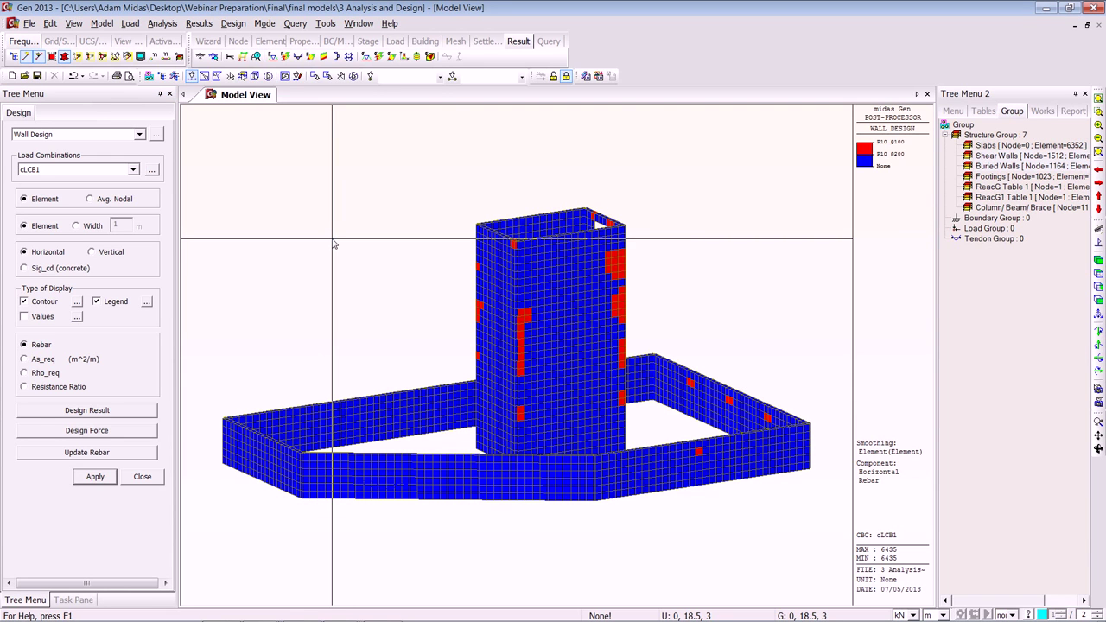
- Expand the Meshed Wall rebar data to view the wall reinforcement entries, and close the analysis and design model
{"action": "left_click", "coordinate": [1048, 113]}
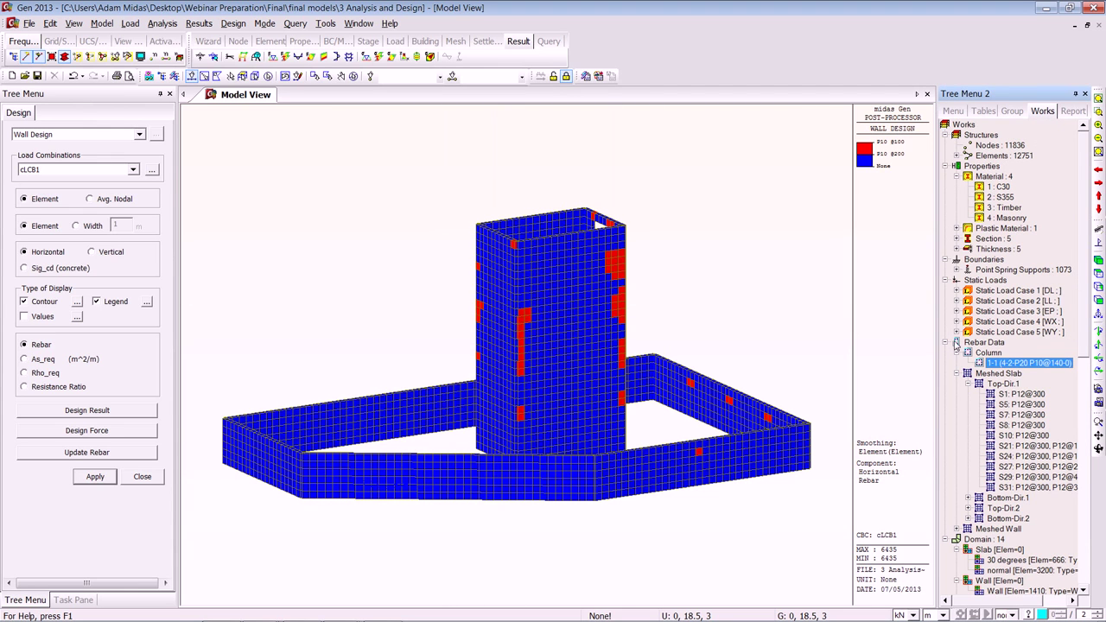
{"action": "scroll", "coordinate": [1075, 415], "scroll_direction": "down", "scroll_amount": 4}
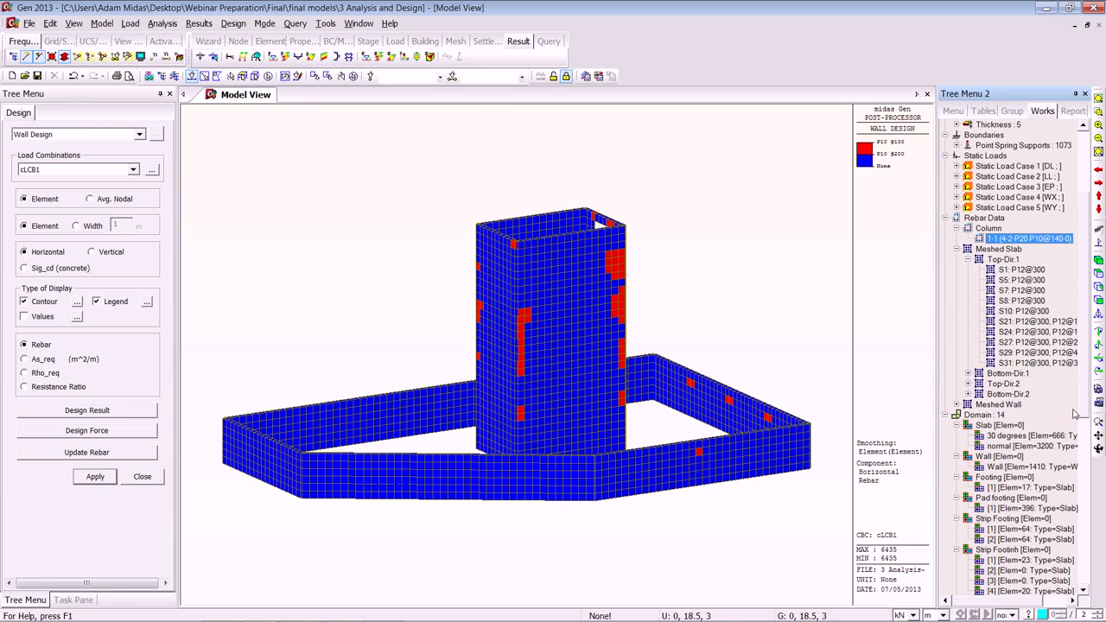
{"action": "left_click", "coordinate": [957, 405]}
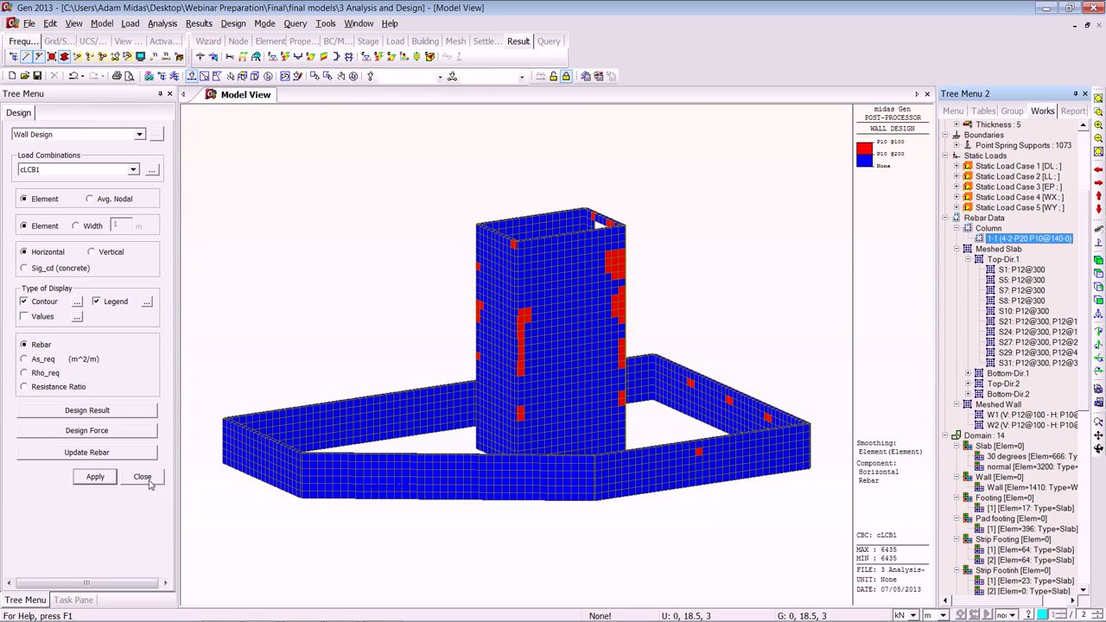
{"action": "left_click", "coordinate": [1097, 9]}
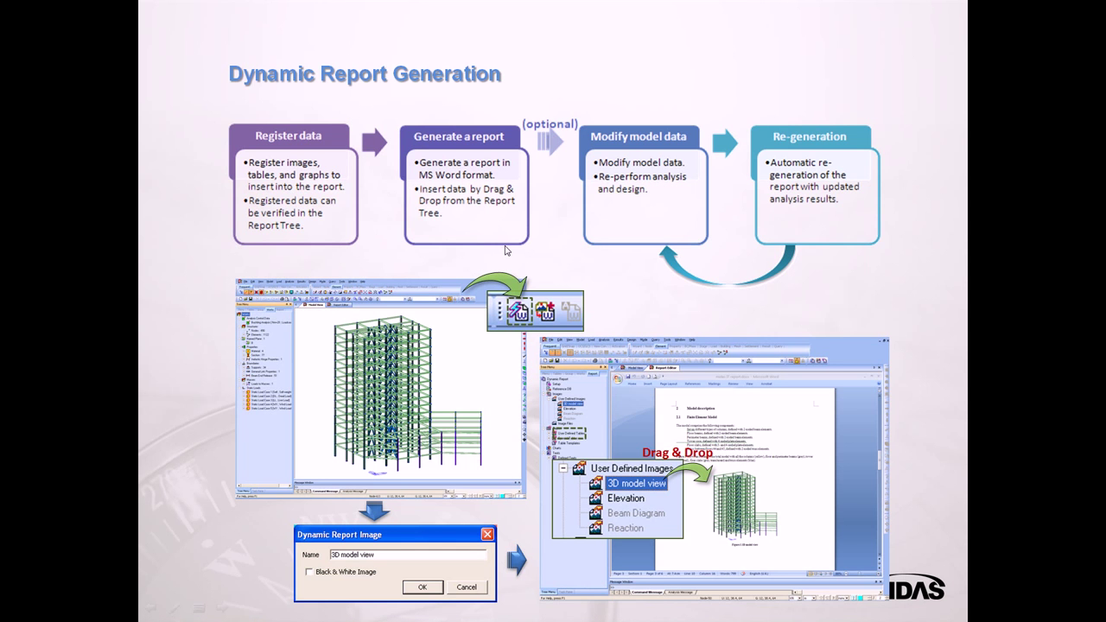
- Switch through the open windows, past the report model, to the 6 Masonry analysis model
{"action": "key", "text": "alt+Tab"}
{"action": "key", "text": "alt+Tab"}
{"action": "key", "text": "alt+Tab"}
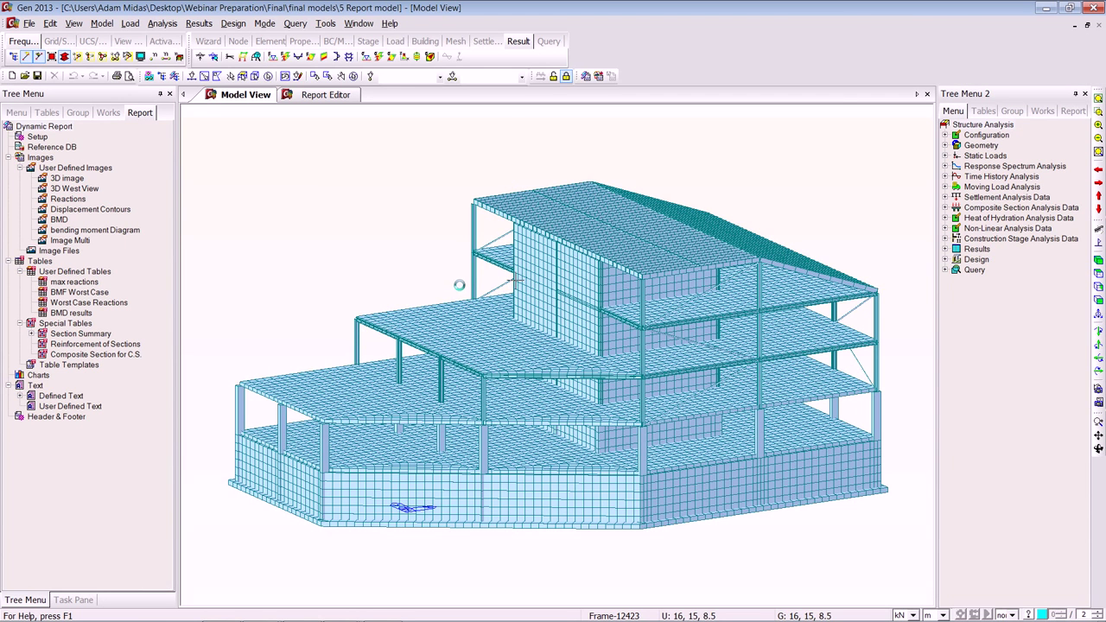
{"action": "key", "text": "alt+Tab"}
{"action": "key", "text": "alt+Tab"}
{"action": "key", "text": "alt+Tab"}
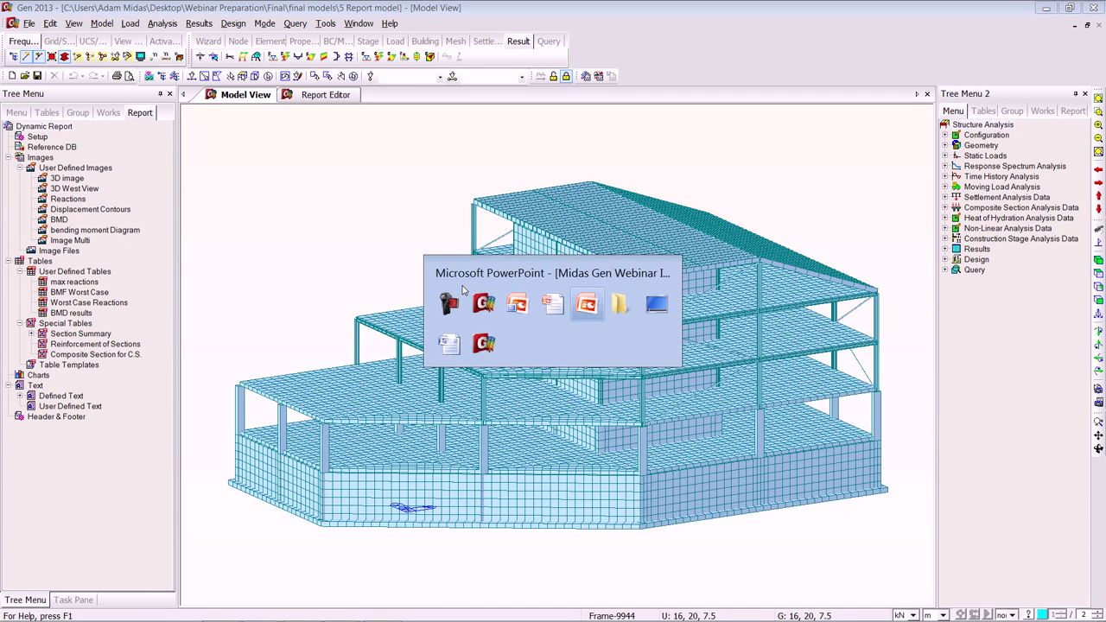
{"action": "key", "text": "alt+Tab"}
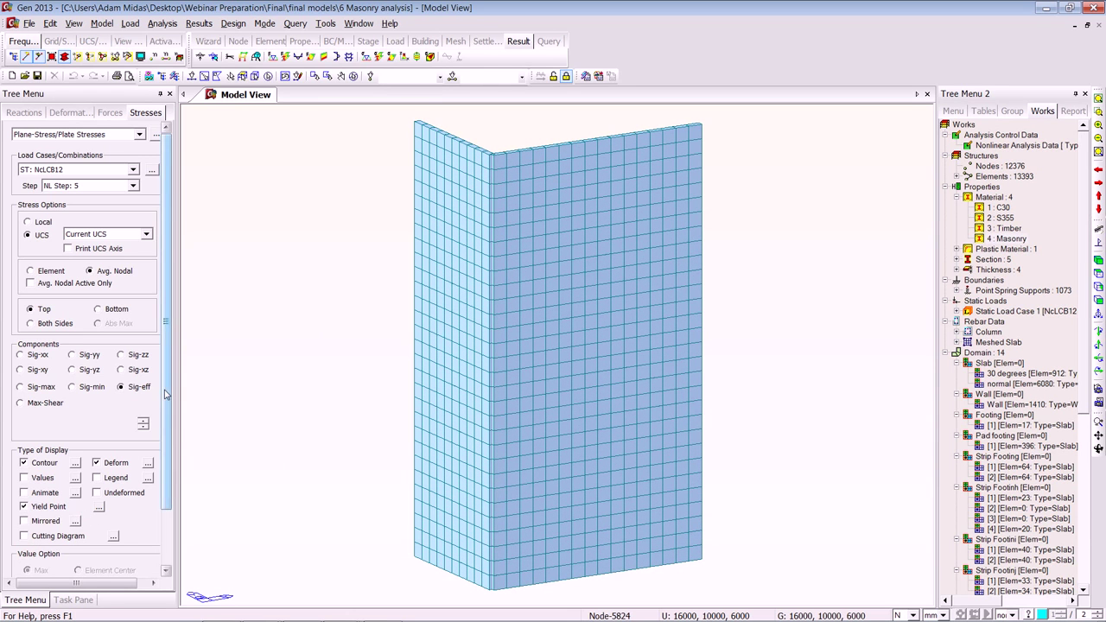
- Plot the Sig-eff plate stress contour of the masonry wall for NcLCB12 at NL Step 5, with deformation and yield points
{"action": "scroll", "coordinate": [163, 394], "scroll_direction": "down", "scroll_amount": 2}
{"action": "left_click", "coordinate": [93, 527]}
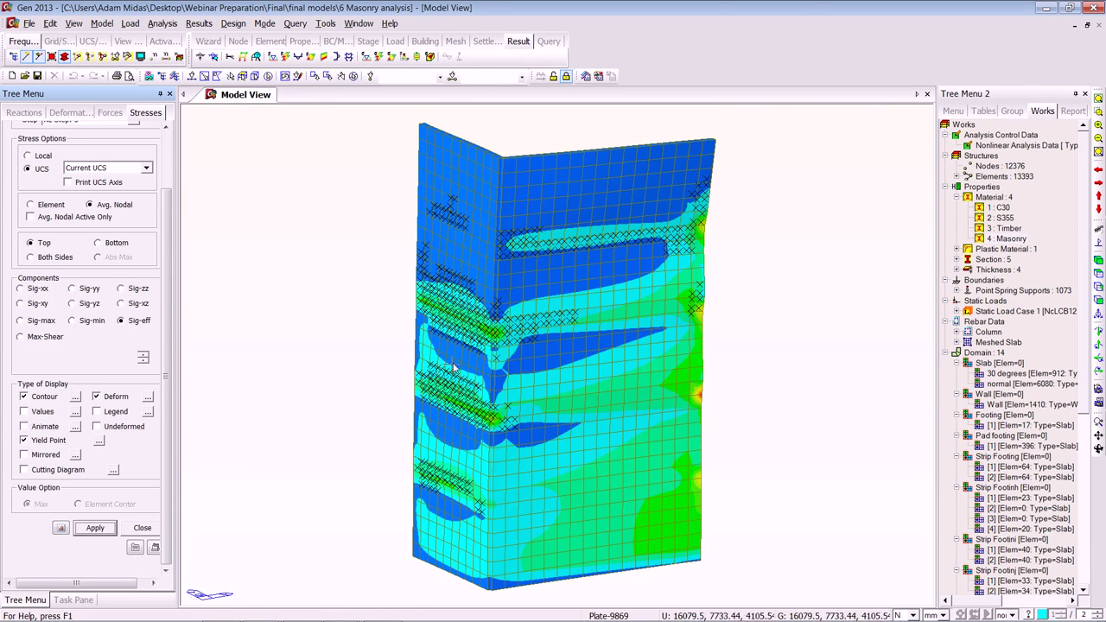
{"action": "scroll", "coordinate": [354, 303], "scroll_direction": "up", "scroll_amount": 2}
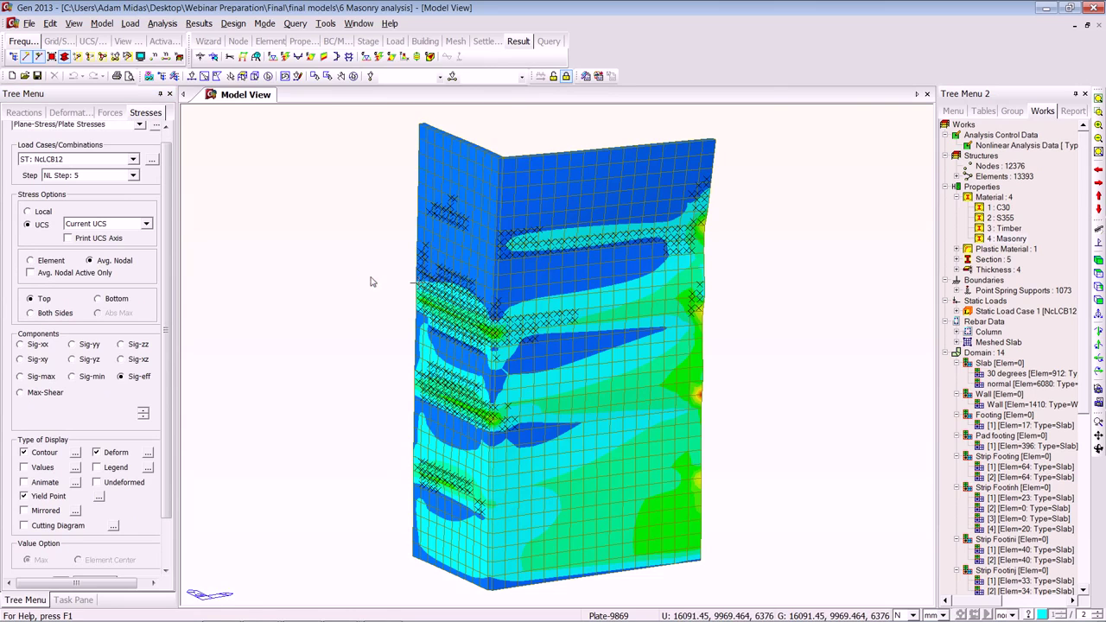
- Examine the yield points on the masonry wall's stress contour up close, and close the masonry analysis model
{"action": "scroll", "coordinate": [499, 332], "scroll_direction": "up", "scroll_amount": 5}
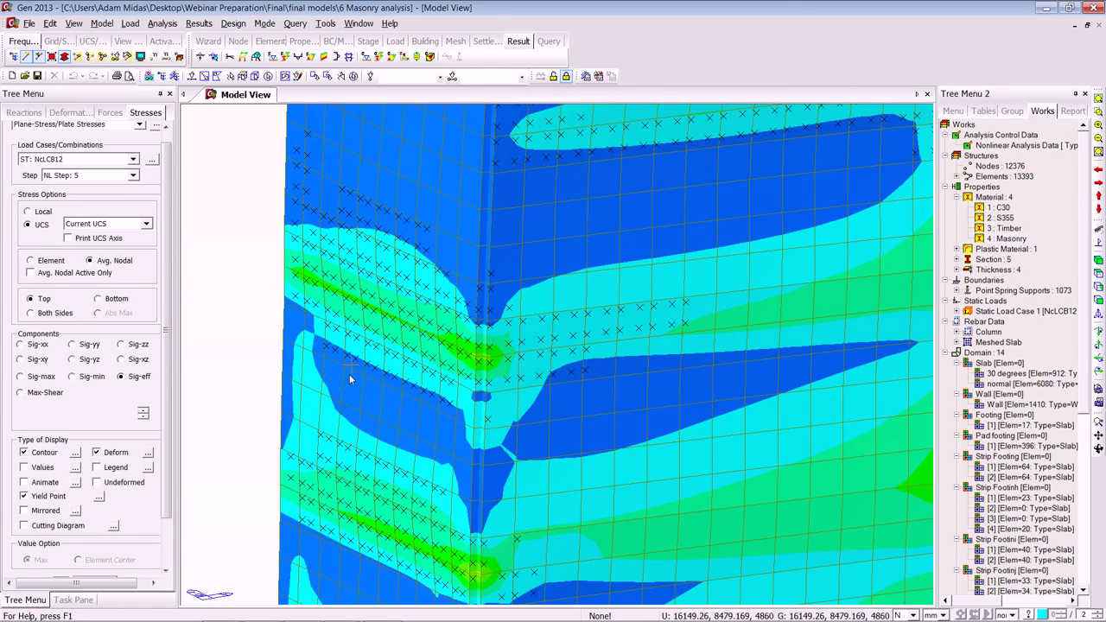
{"action": "scroll", "coordinate": [323, 356], "scroll_direction": "down", "scroll_amount": 5}
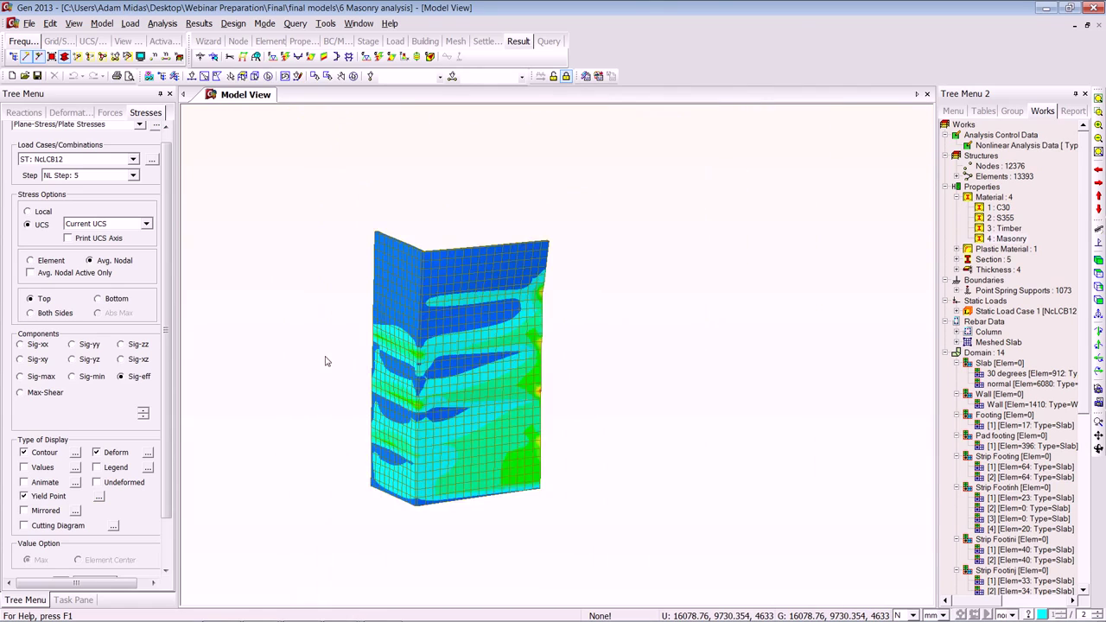
{"action": "scroll", "coordinate": [322, 362], "scroll_direction": "down", "scroll_amount": 2}
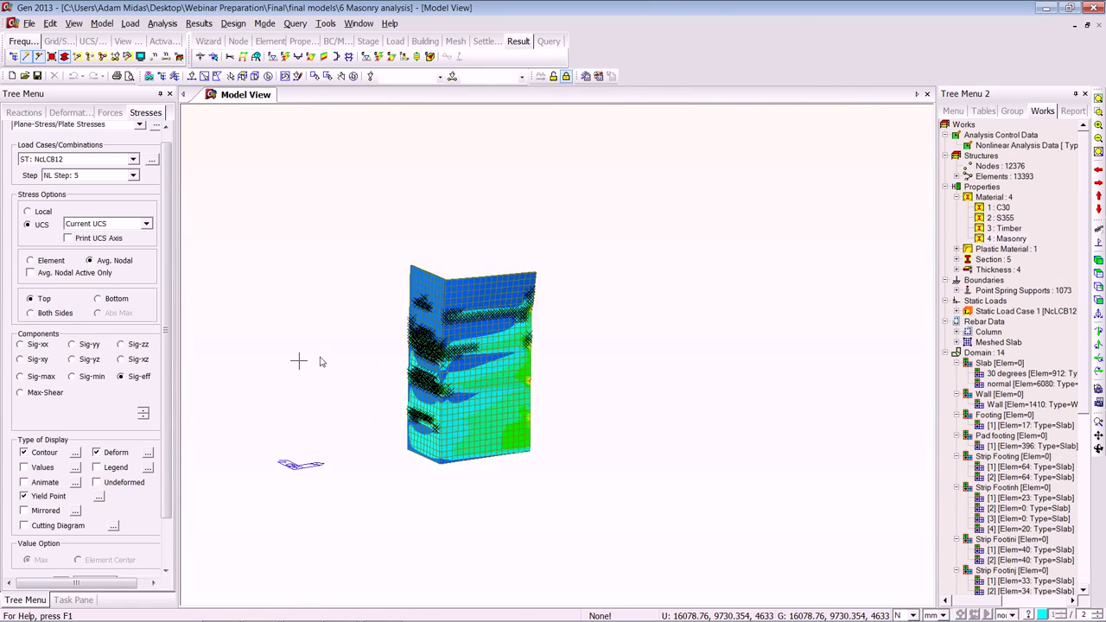
{"action": "scroll", "coordinate": [322, 362], "scroll_direction": "up", "scroll_amount": 4}
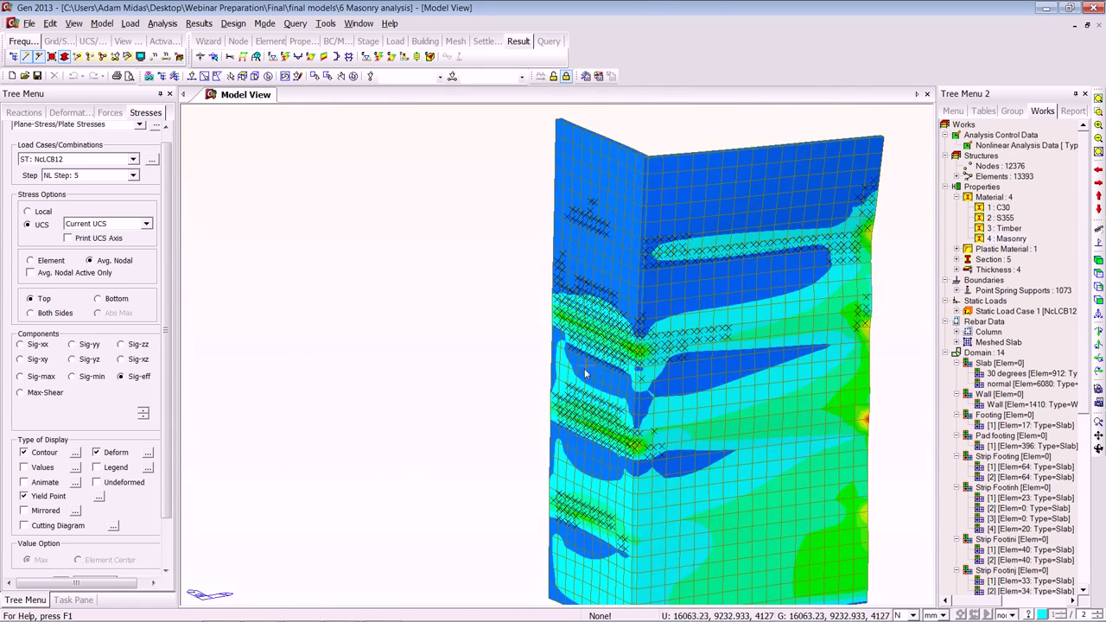
{"action": "scroll", "coordinate": [548, 345], "scroll_direction": "down", "scroll_amount": 3}
{"action": "middle_click_drag", "start_coordinate": [548, 346], "coordinate": [490, 341]}
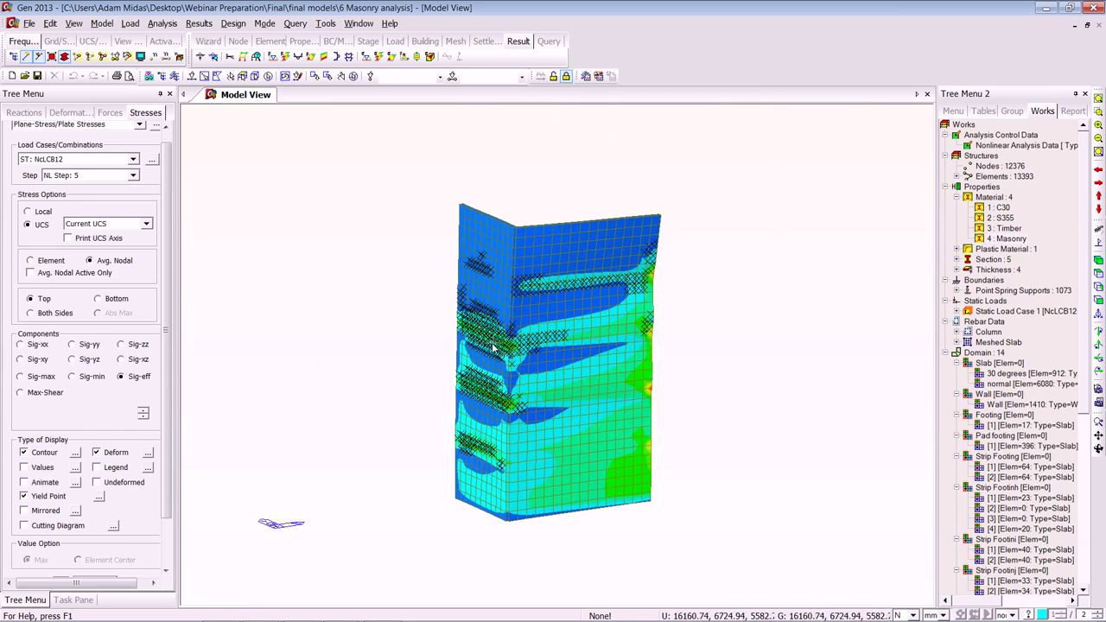
{"action": "scroll", "coordinate": [510, 355], "scroll_direction": "up", "scroll_amount": 3}
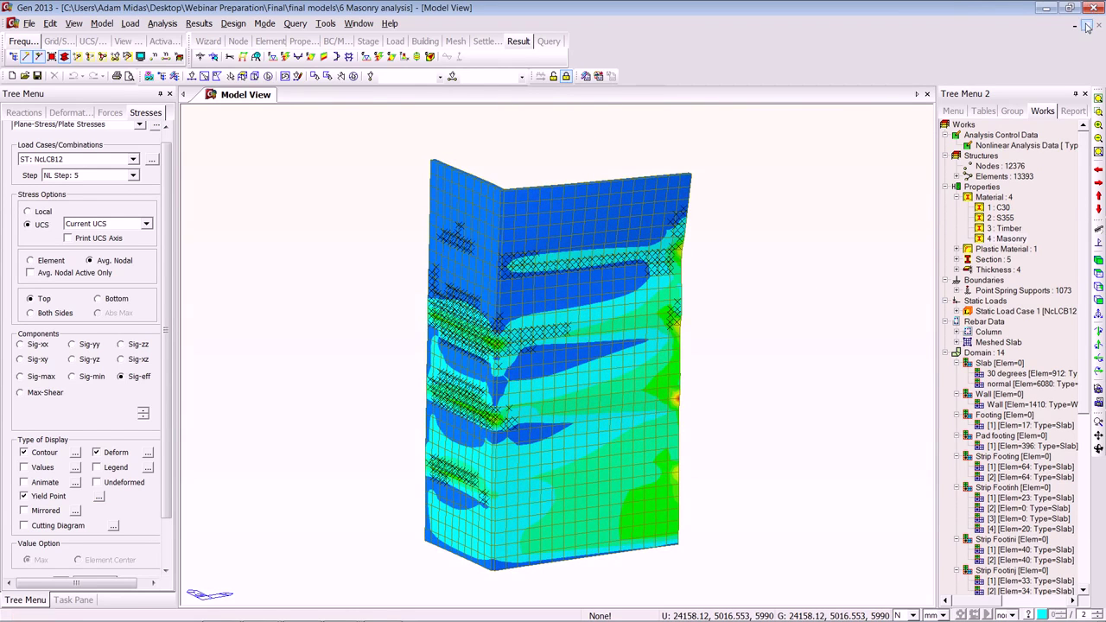
{"action": "left_click", "coordinate": [1095, 7]}
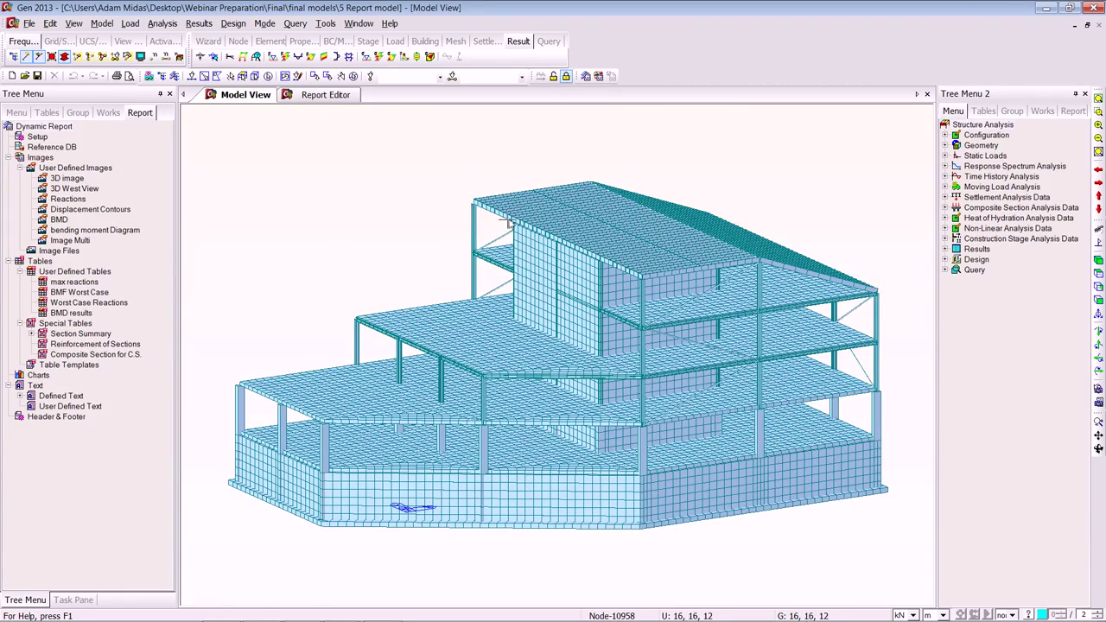
- Open the Report Editor of the 5 Report model and insert the user-defined 3D image into the blank document
{"action": "scroll", "coordinate": [480, 531], "scroll_direction": "up", "scroll_amount": 4}
{"action": "scroll", "coordinate": [292, 475], "scroll_direction": "down", "scroll_amount": 3}
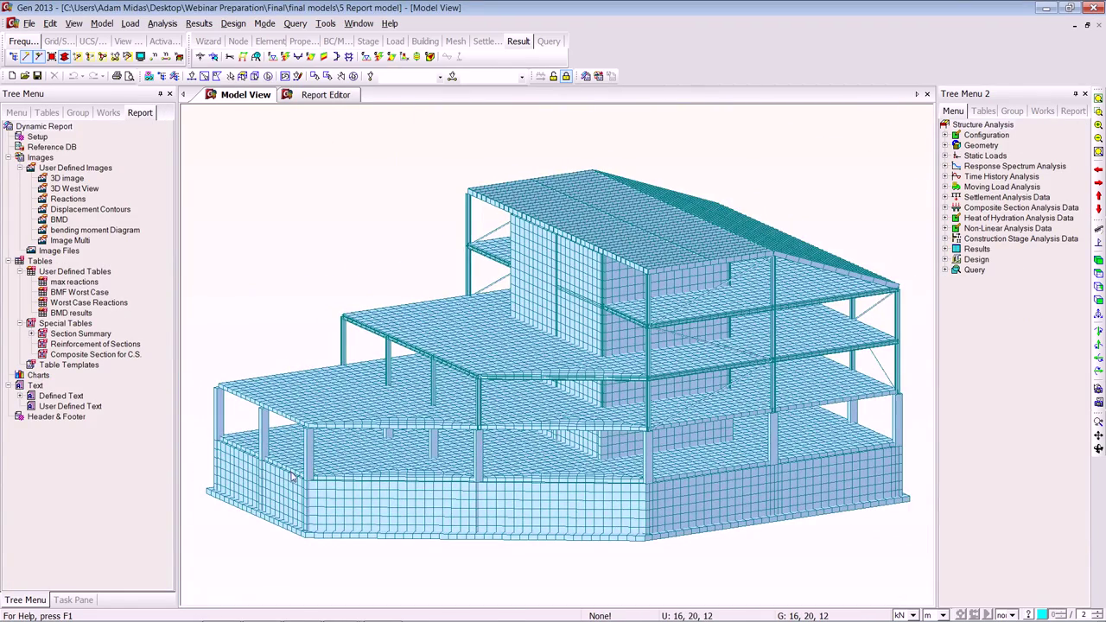
{"action": "left_click", "coordinate": [335, 97]}
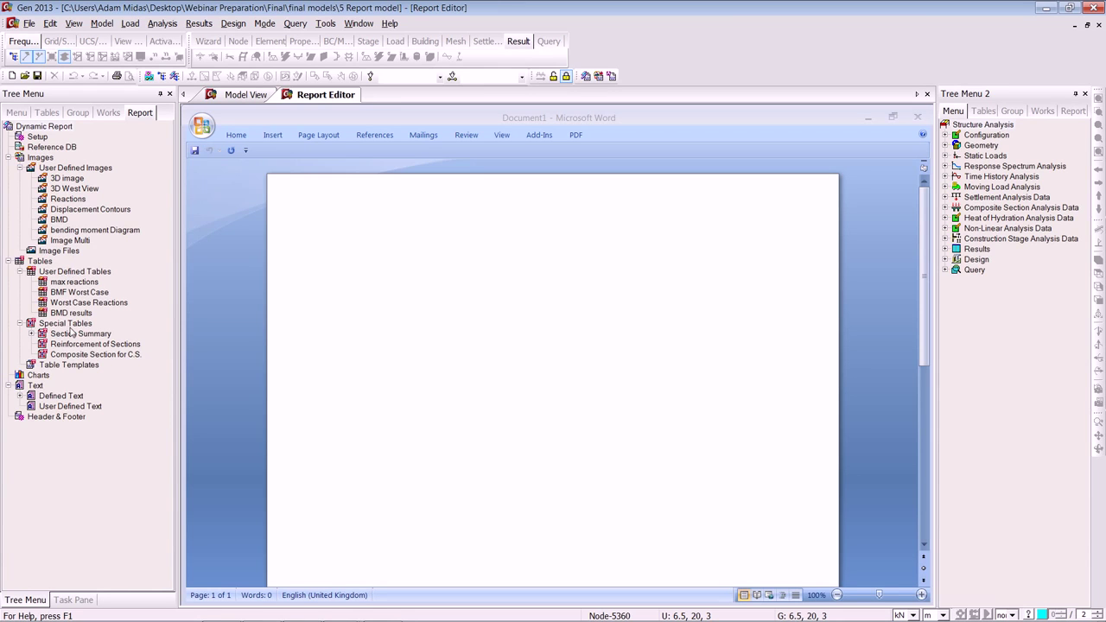
{"action": "left_click", "coordinate": [71, 180]}
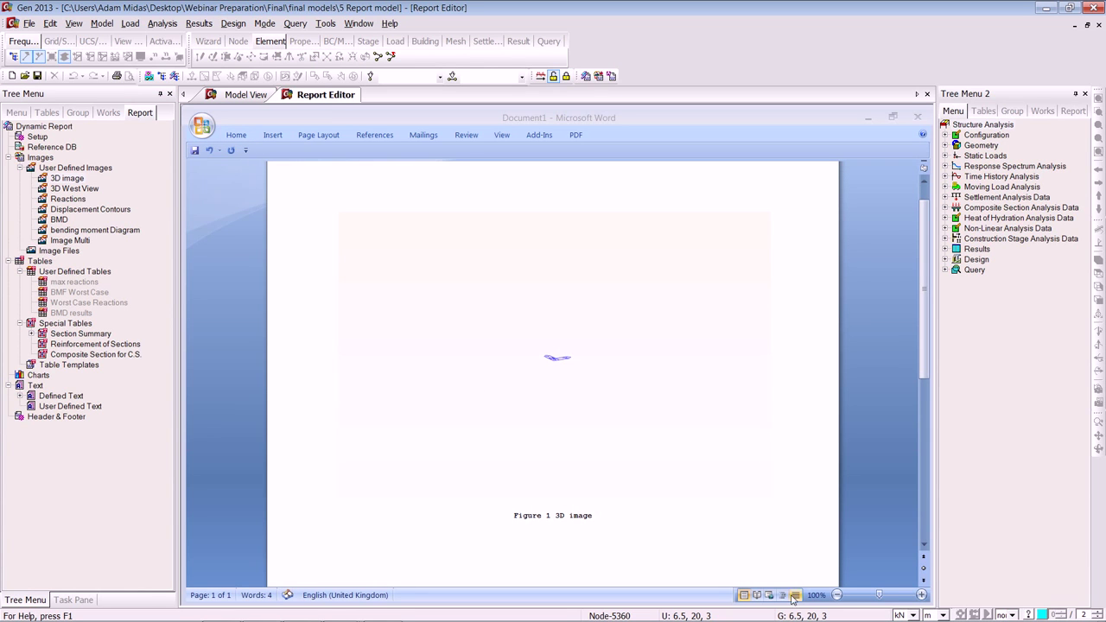
- Set the length unit to mm and insert the 3D image into the report again
{"action": "left_click", "coordinate": [943, 615]}
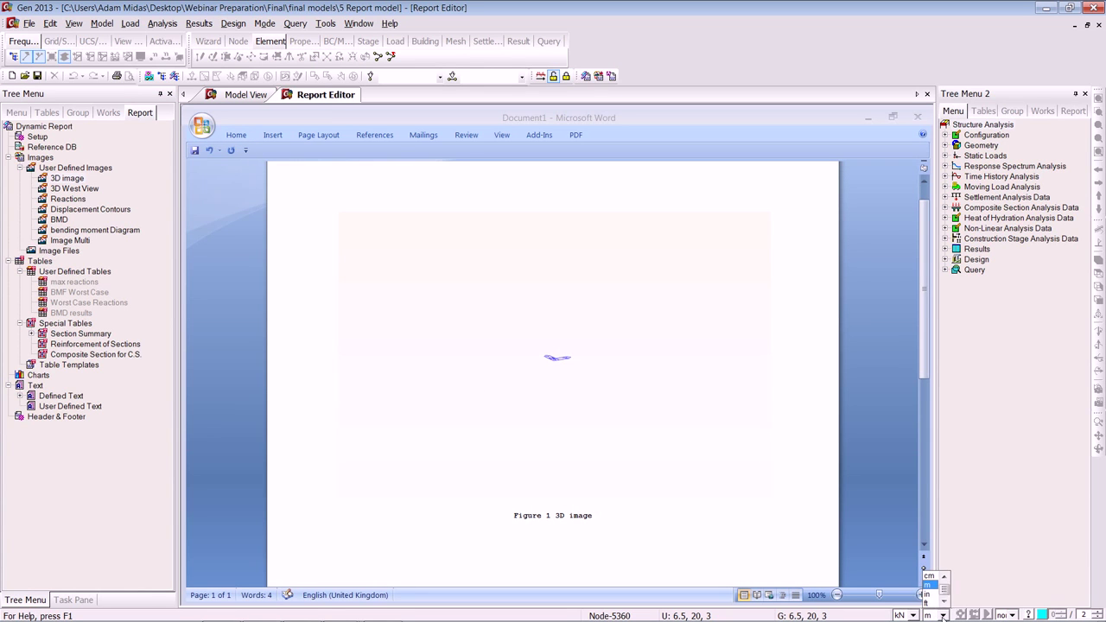
{"action": "scroll", "coordinate": [942, 586], "scroll_direction": "up", "scroll_amount": 1}
{"action": "left_click", "coordinate": [930, 575]}
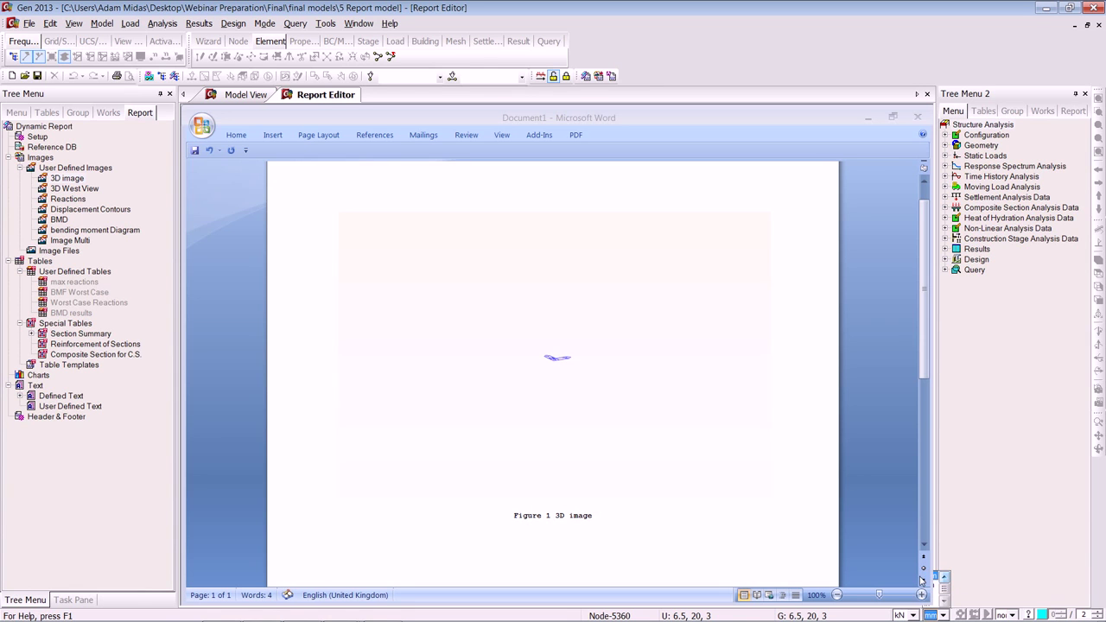
{"action": "mouse_move", "coordinate": [70, 178]}
{"action": "left_mouse_down"}
{"action": "mouse_move", "coordinate": [136, 183]}
{"action": "mouse_move", "coordinate": [538, 276]}
{"action": "left_mouse_up"}
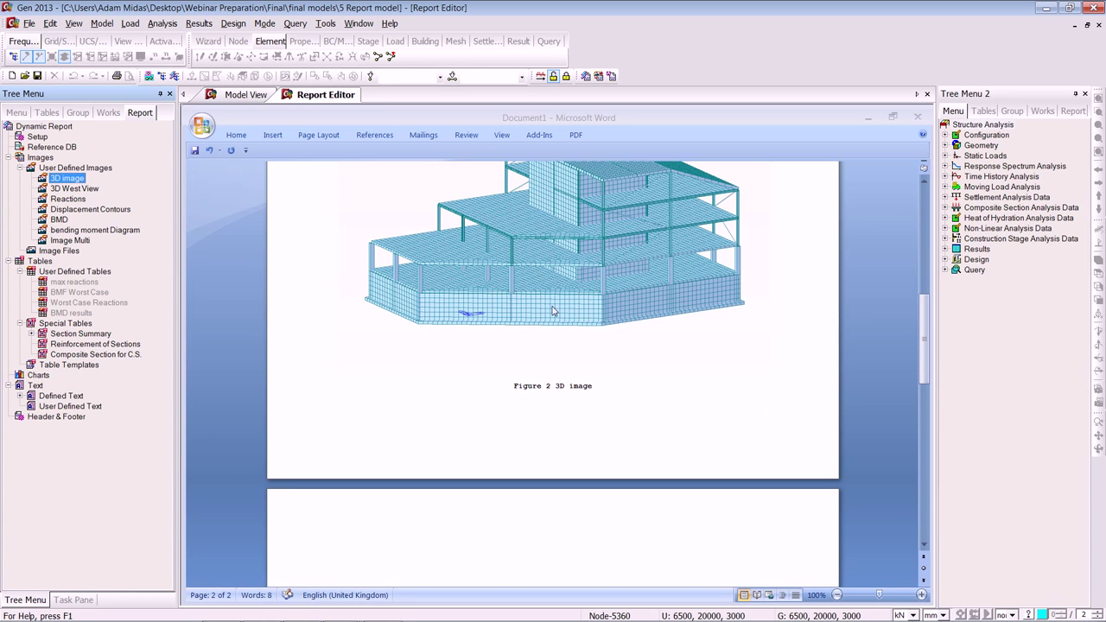
- Insert the user-defined Reactions image on the page below the Figure 2 3D image
{"action": "left_click_drag", "start_coordinate": [924, 339], "coordinate": [924, 381]}
{"action": "left_click", "coordinate": [496, 381]}
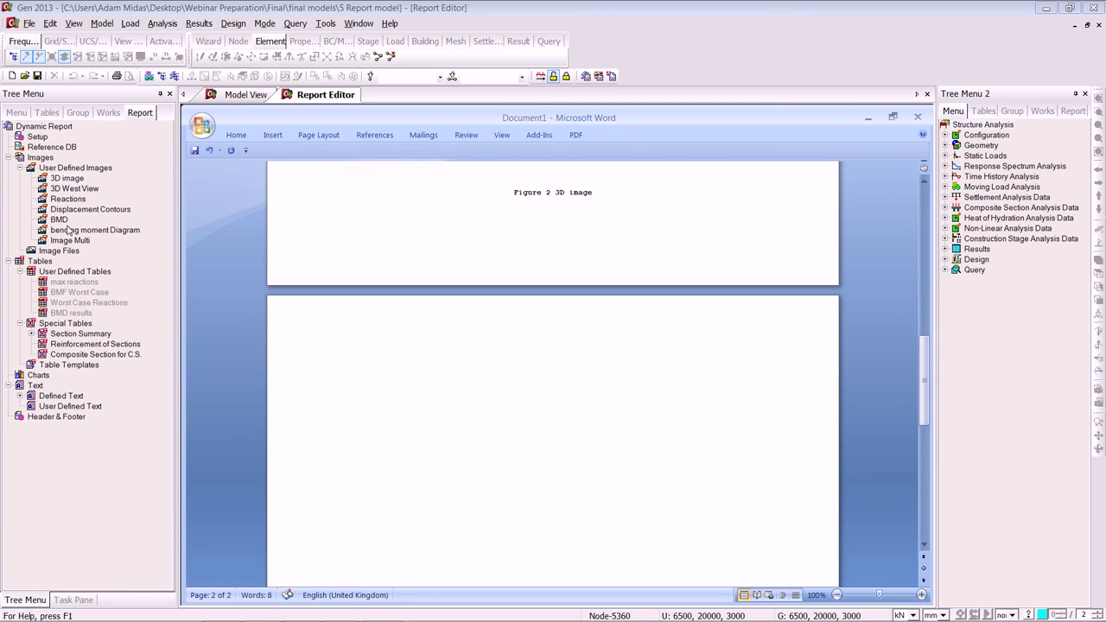
{"action": "left_click_drag", "start_coordinate": [68, 202], "coordinate": [565, 417]}
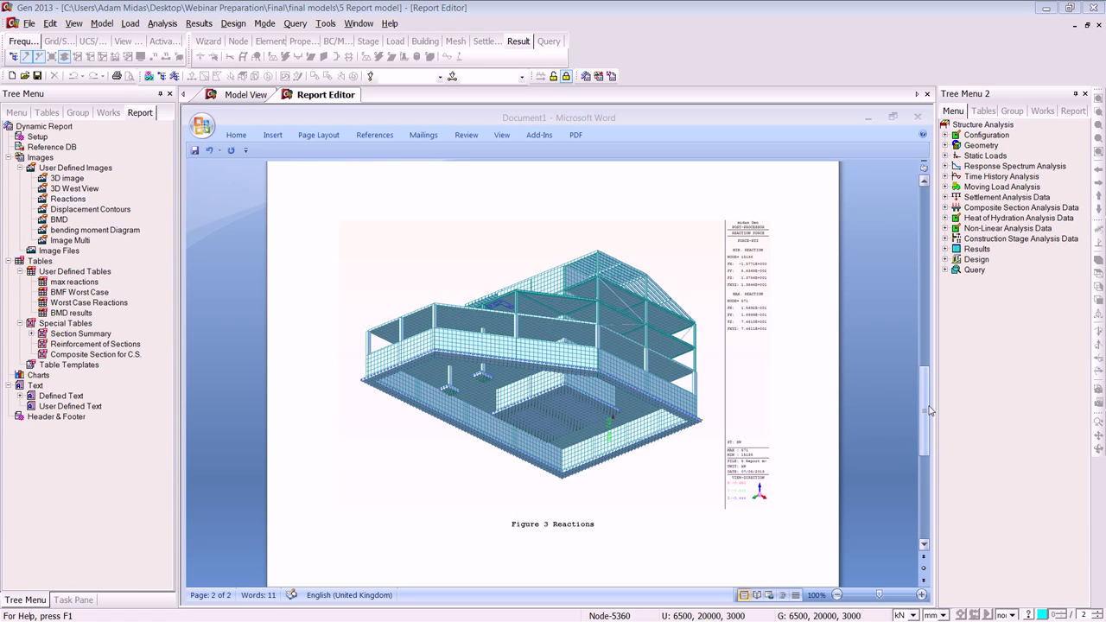
- Insert the user-defined max reactions table directly beneath the Figure 3 Reactions caption
{"action": "left_click_drag", "start_coordinate": [928, 411], "coordinate": [927, 419]}
{"action": "left_click_drag", "start_coordinate": [931, 434], "coordinate": [932, 441]}
{"action": "left_click", "coordinate": [388, 429]}
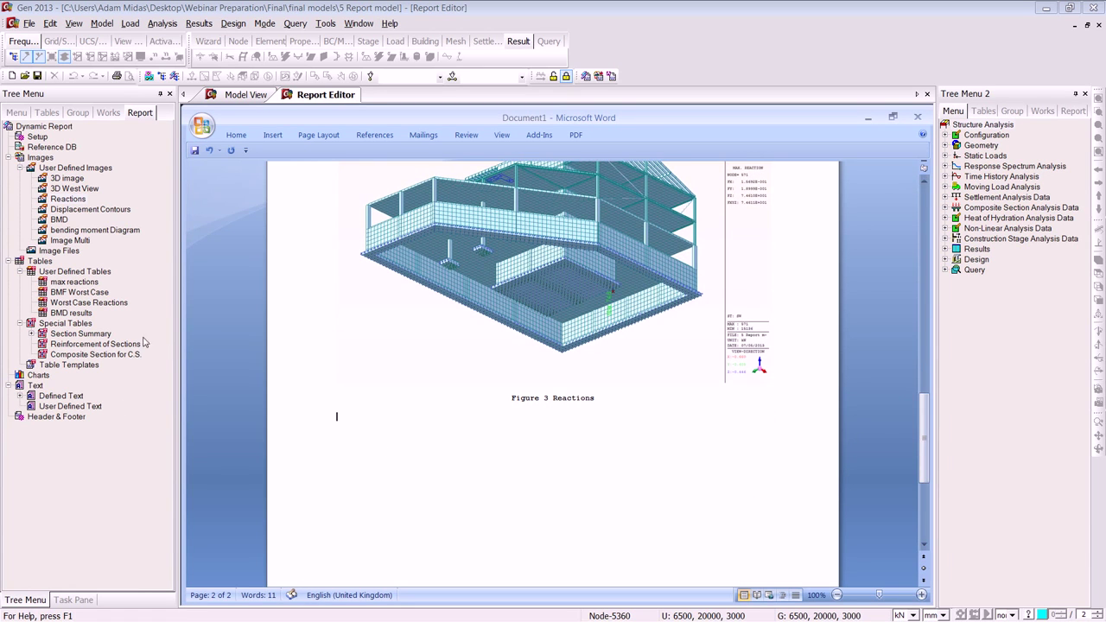
{"action": "left_click", "coordinate": [74, 283]}
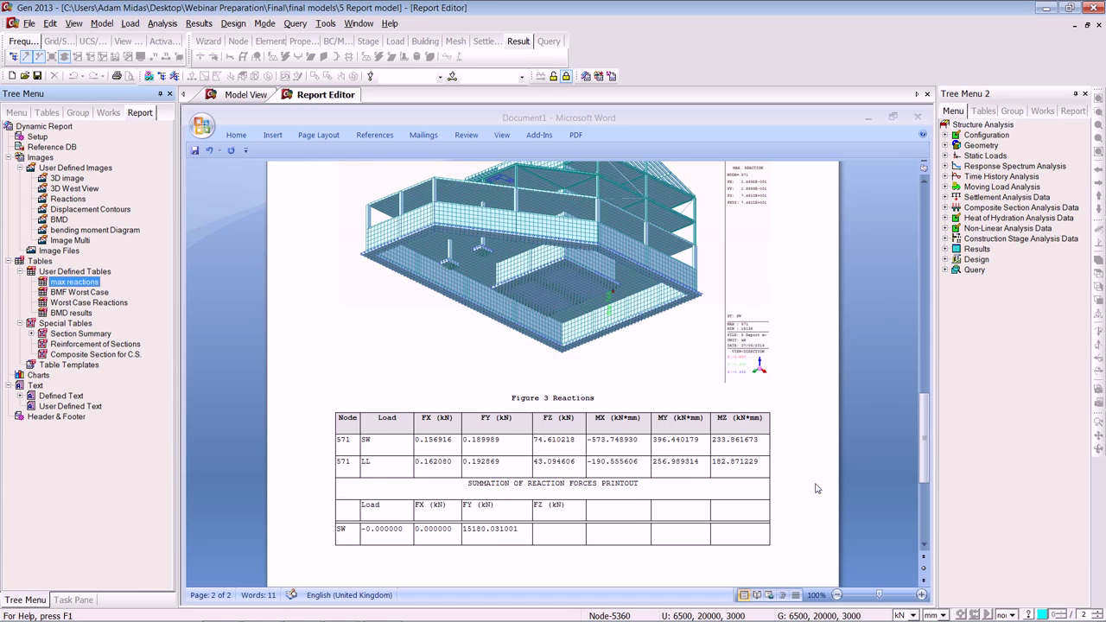
- Insert the Weight/Volume/Surface area defined text below the max reactions table, and place the cursor after it
{"action": "left_click", "coordinate": [384, 543]}
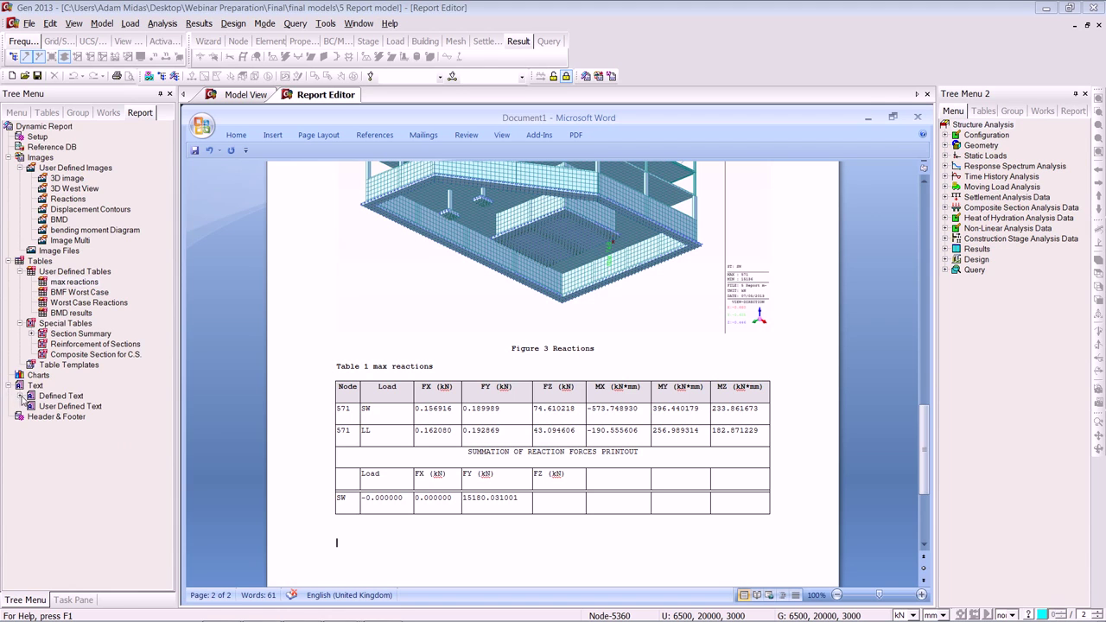
{"action": "left_click", "coordinate": [19, 396]}
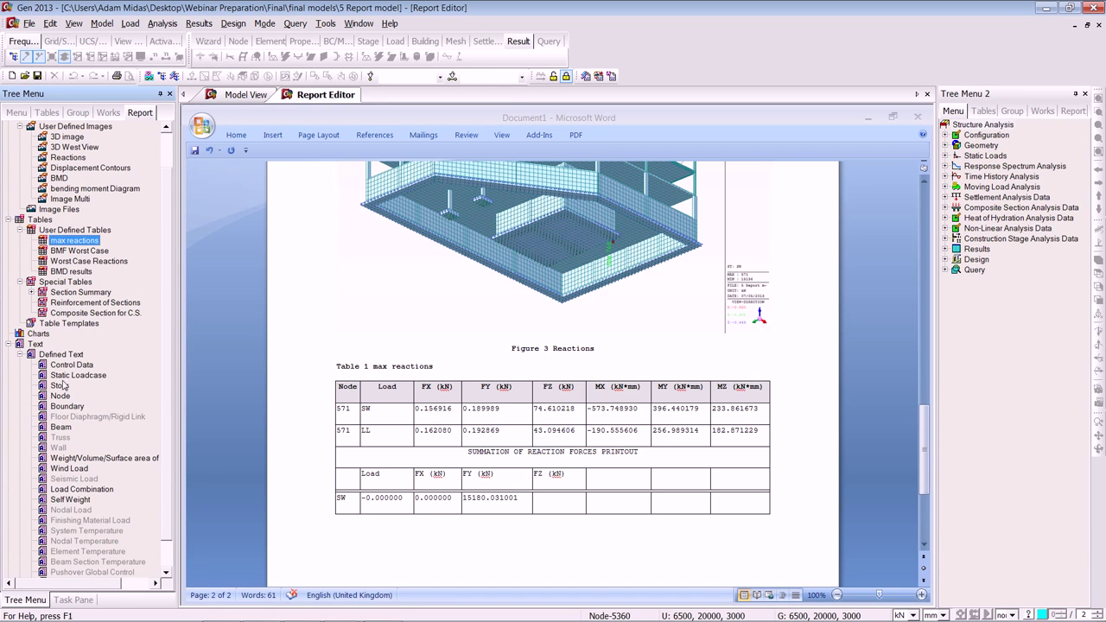
{"action": "left_click", "coordinate": [93, 459]}
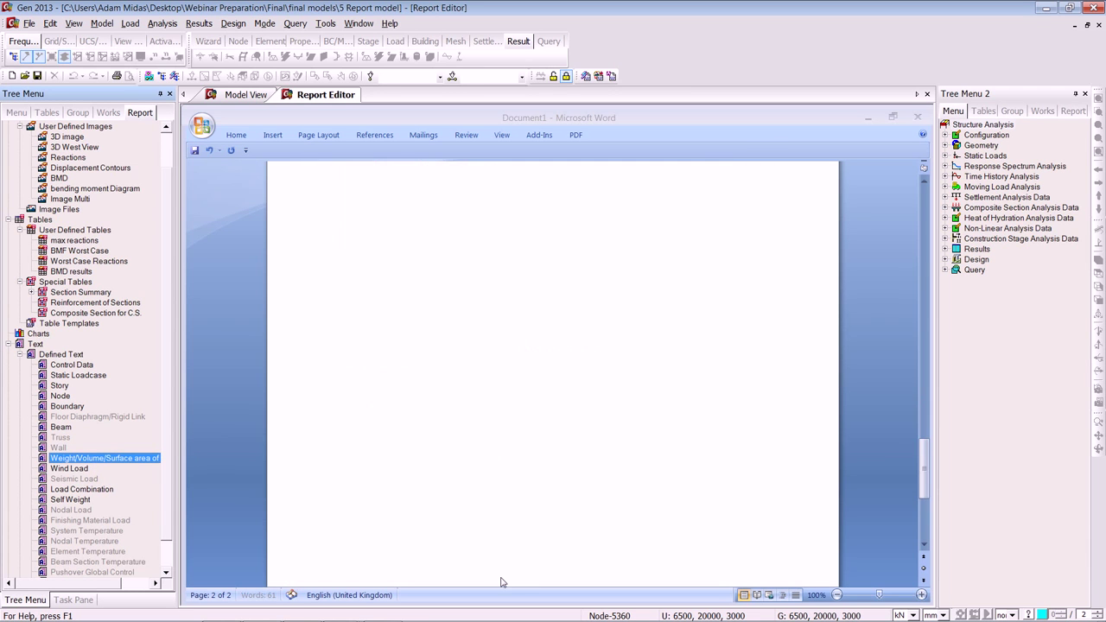
{"action": "left_click_drag", "start_coordinate": [925, 479], "coordinate": [937, 452]}
{"action": "left_click", "coordinate": [375, 390]}
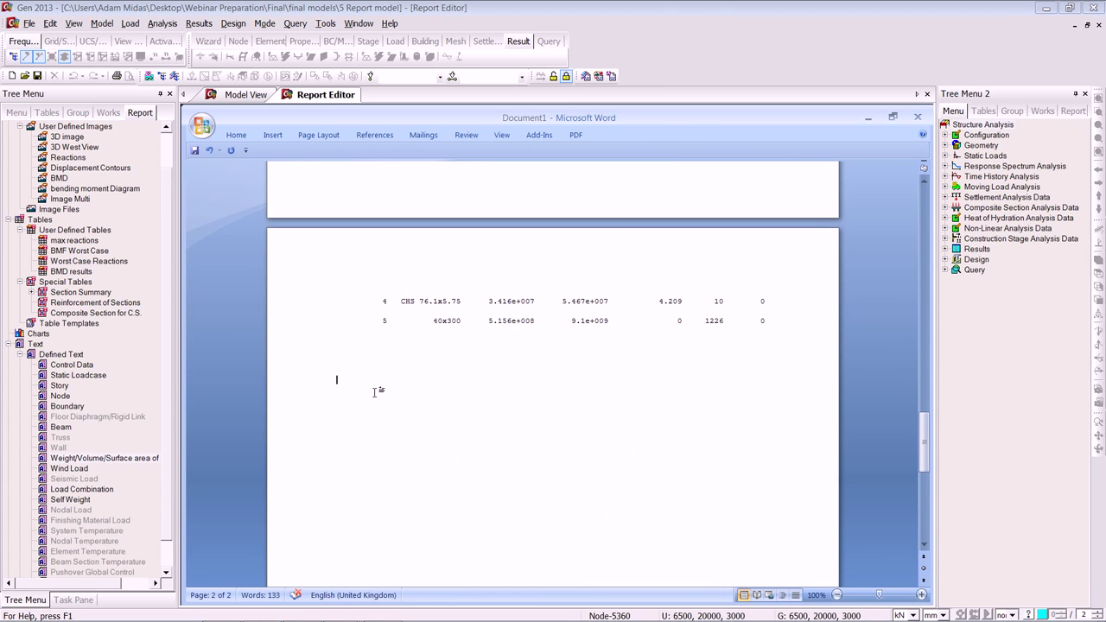
- Generate the bill of material with all BOM outputs ticked, review the text output down to the material summary, and close it
{"action": "left_click", "coordinate": [318, 24]}
{"action": "left_click", "coordinate": [358, 87]}
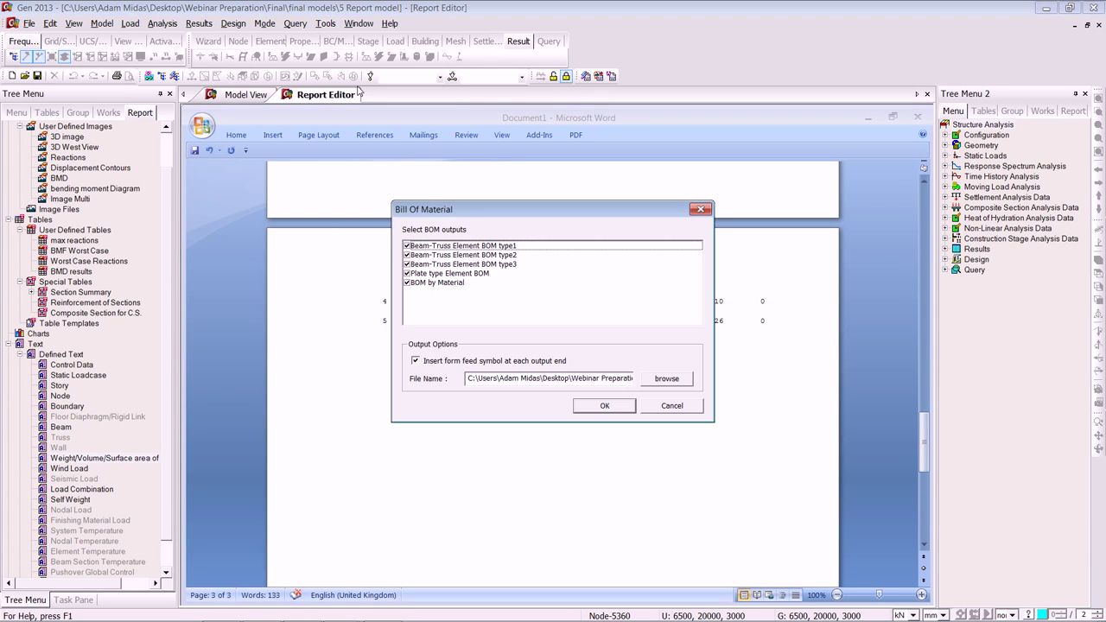
{"action": "left_click", "coordinate": [617, 409]}
{"action": "left_click", "coordinate": [668, 350]}
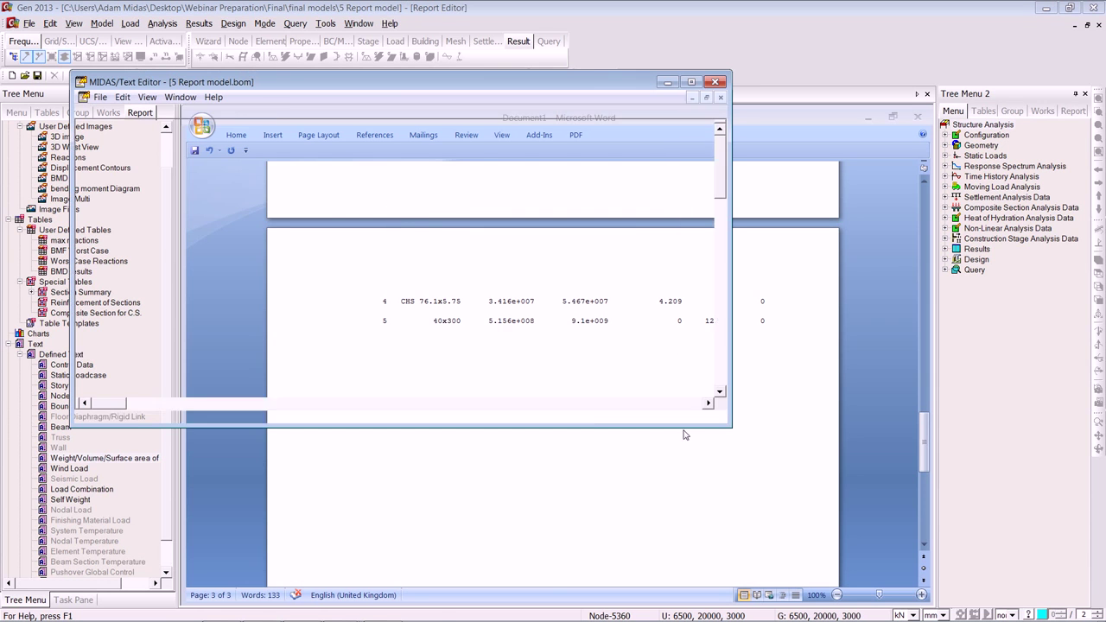
{"action": "scroll", "coordinate": [709, 169], "scroll_direction": "down", "scroll_amount": 1}
{"action": "left_click_drag", "start_coordinate": [715, 175], "coordinate": [740, 378]}
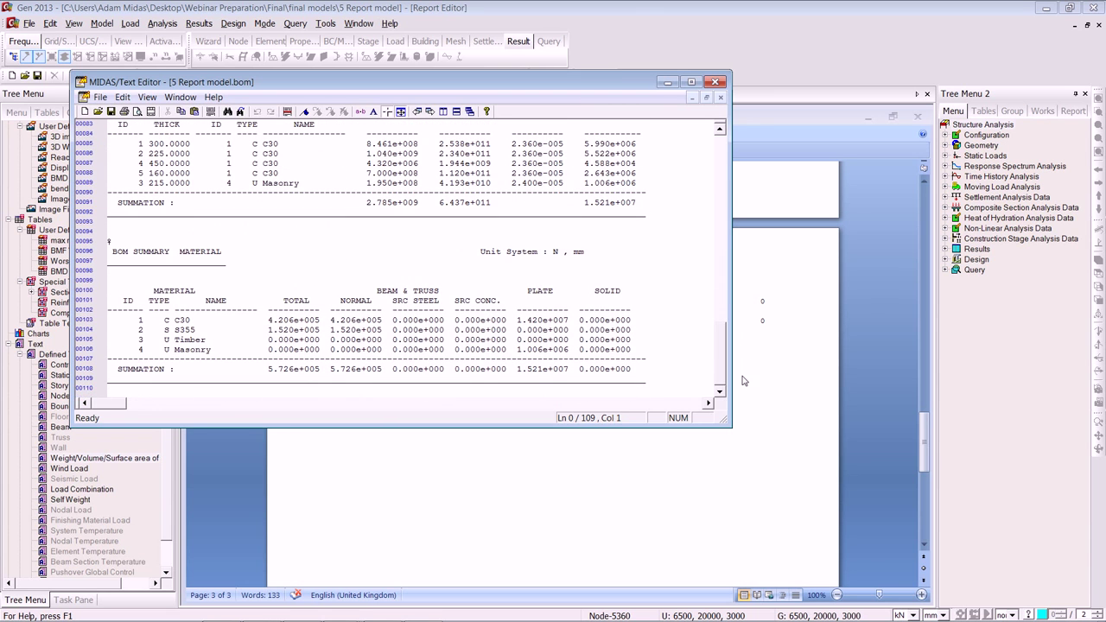
{"action": "left_click", "coordinate": [715, 81]}
- Select three perimeter columns at different storeys in the isometric model view and delete them, accepting the deletion of analysis and design results
{"action": "left_click_drag", "start_coordinate": [924, 441], "coordinate": [926, 279]}
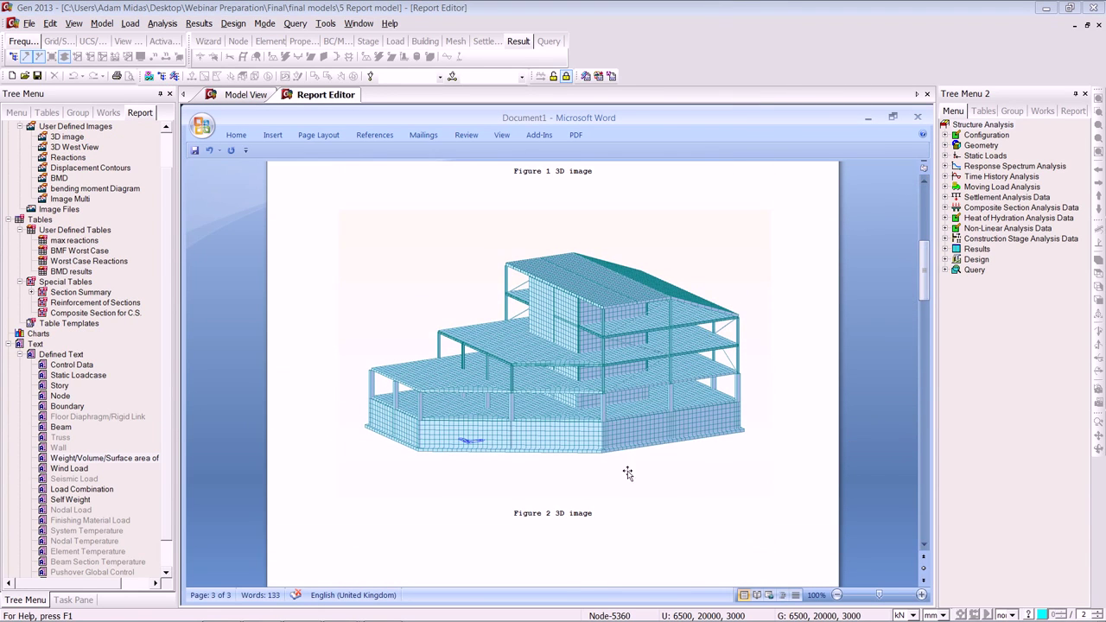
{"action": "left_click", "coordinate": [245, 94]}
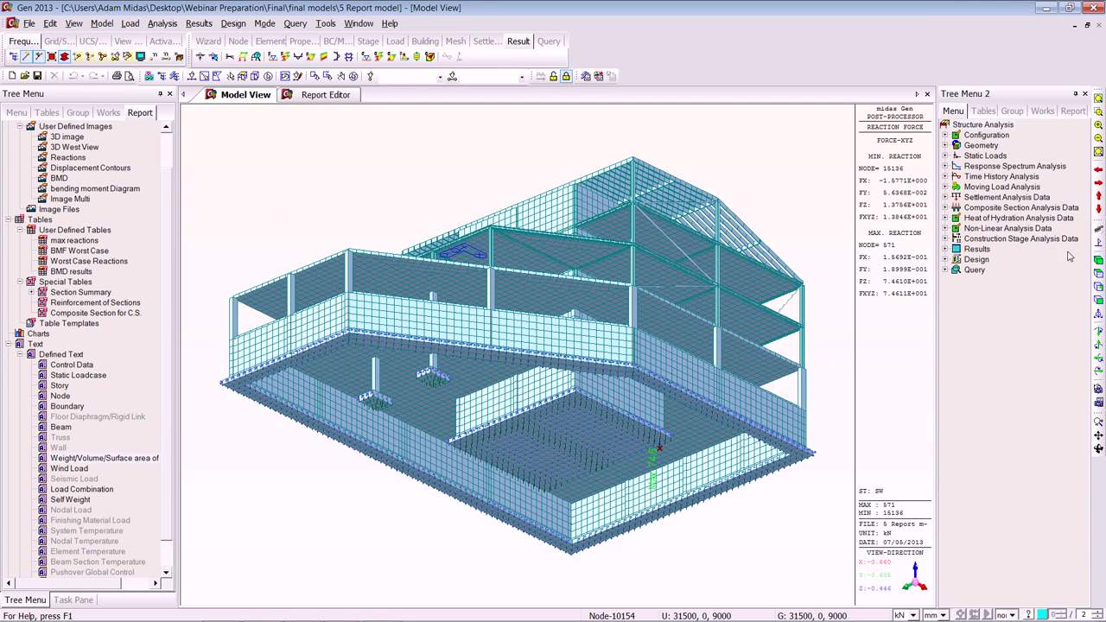
{"action": "left_click", "coordinate": [1096, 258]}
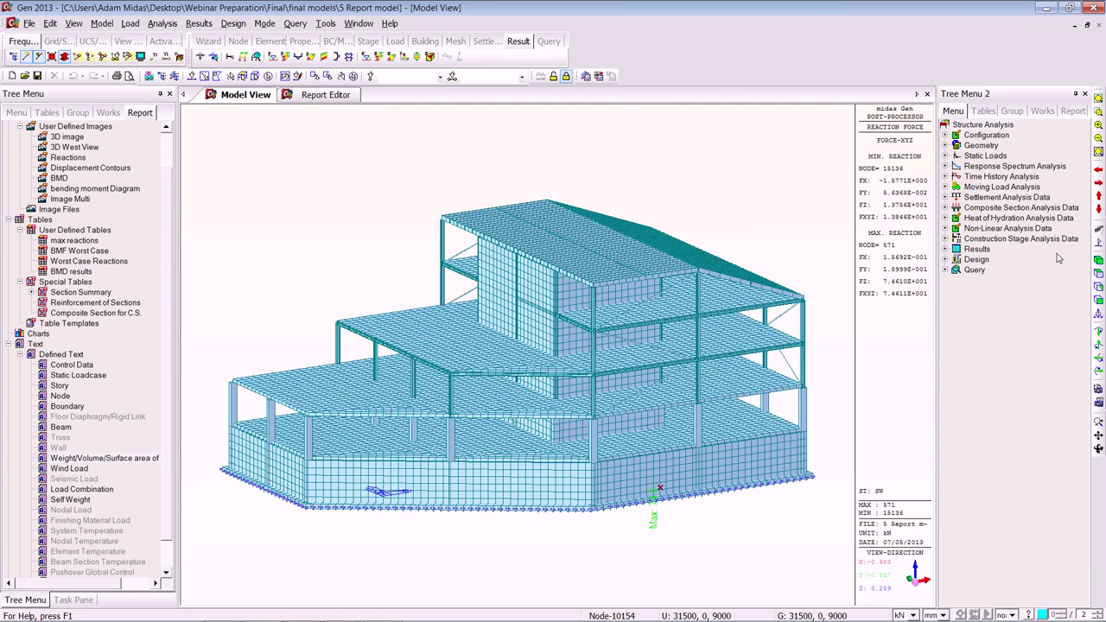
{"action": "left_click", "coordinate": [192, 76]}
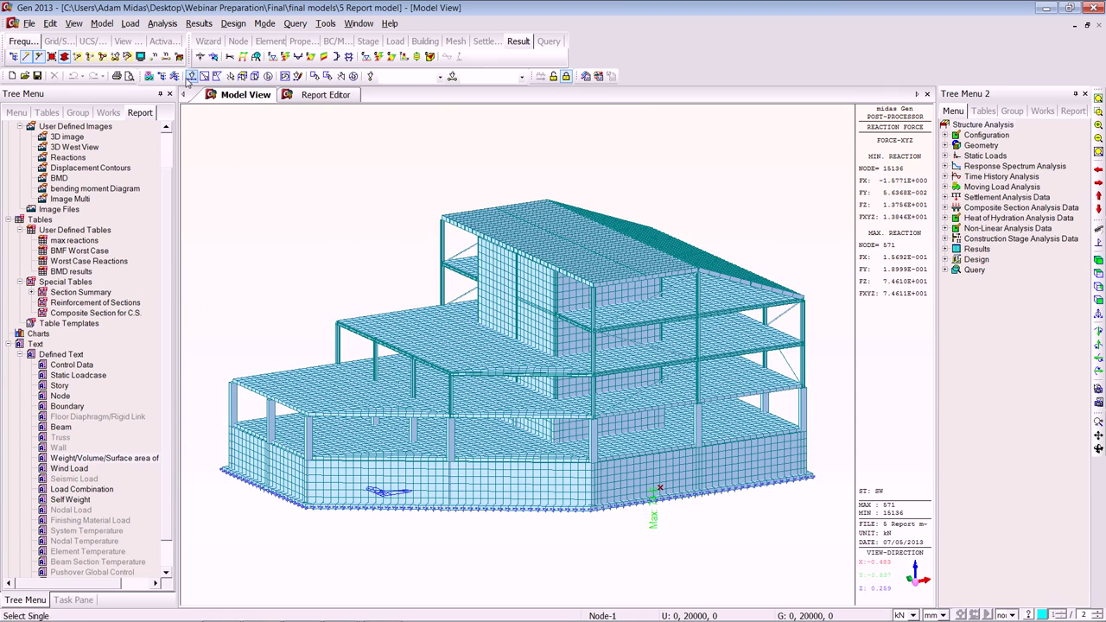
{"action": "left_click", "coordinate": [233, 403]}
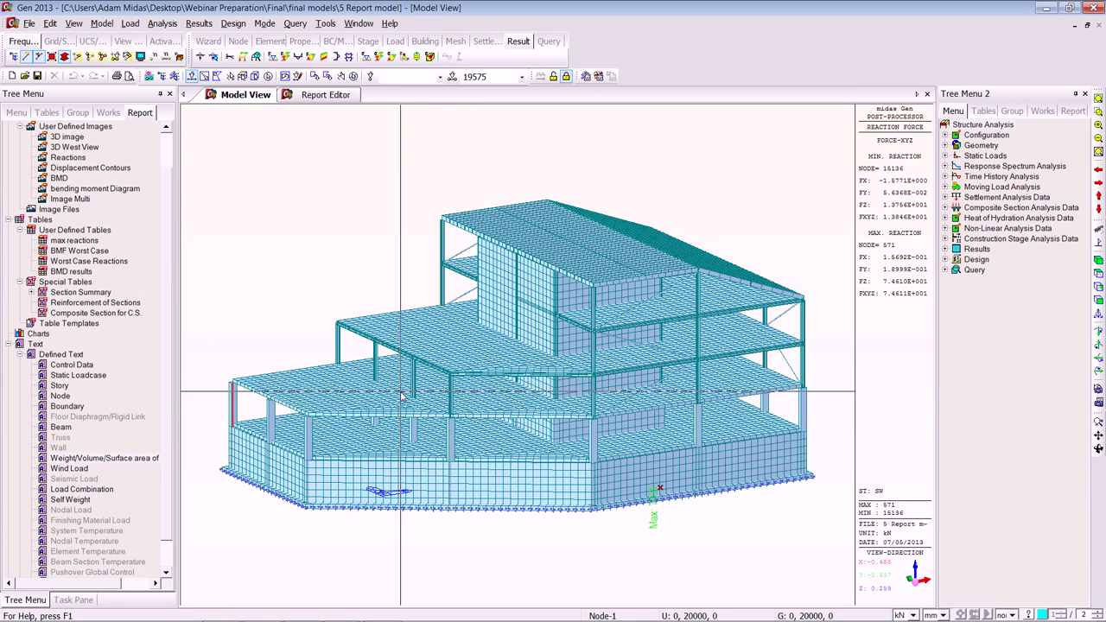
{"action": "left_click", "coordinate": [444, 288]}
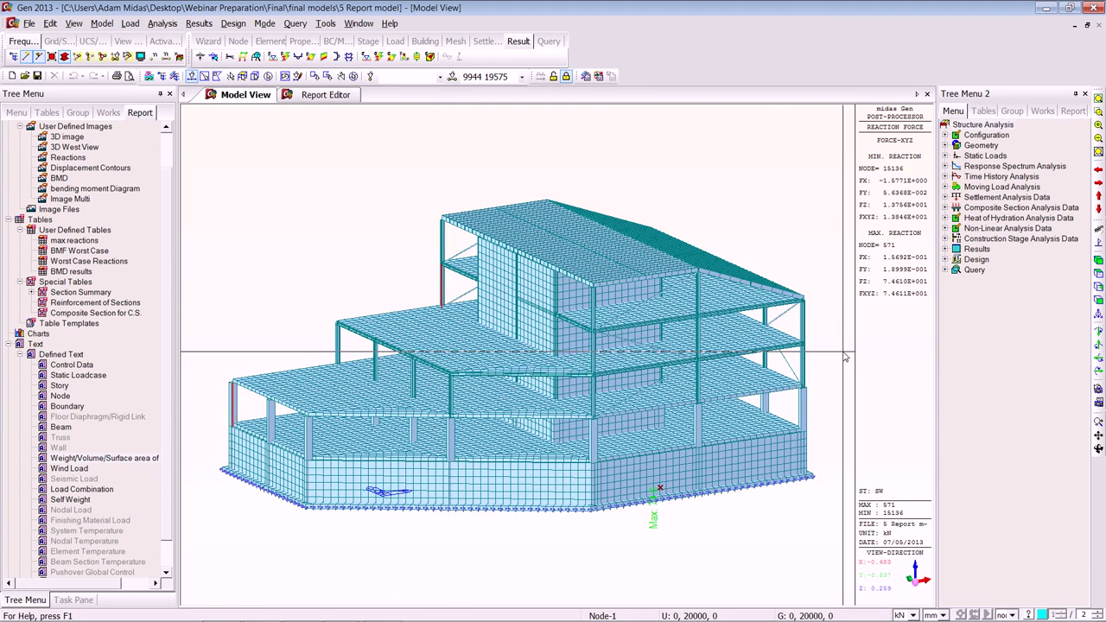
{"action": "left_click", "coordinate": [803, 372]}
{"action": "key", "text": "Delete"}
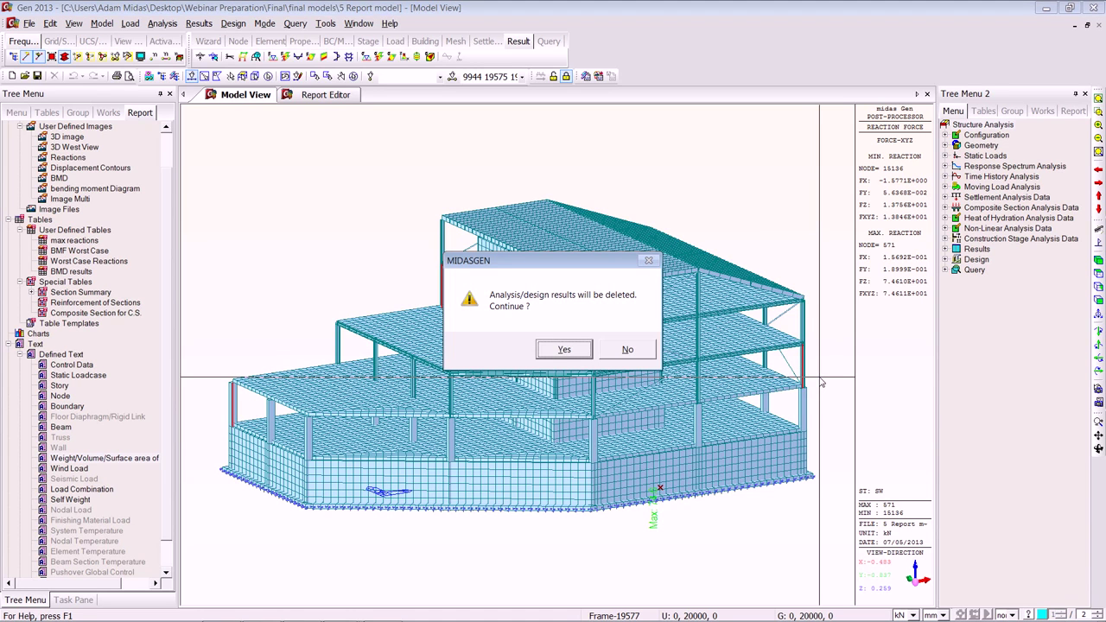
{"action": "left_click", "coordinate": [553, 349]}
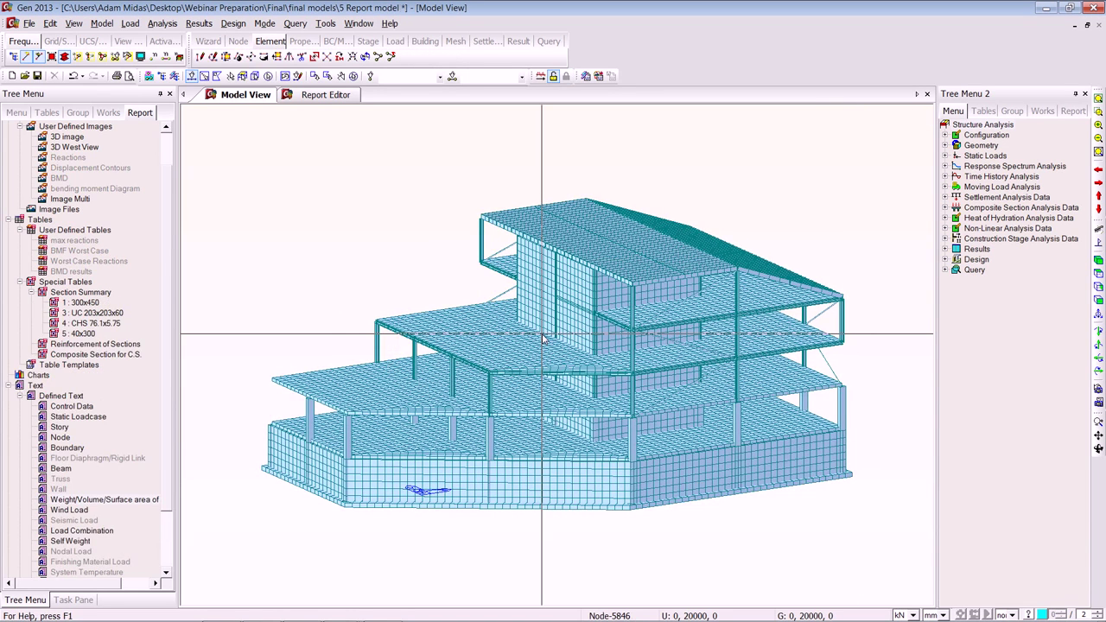
- Regenerate the report's Figure 2 3D image from the modified model, and close the report model without saving changes
{"action": "left_click", "coordinate": [333, 98]}
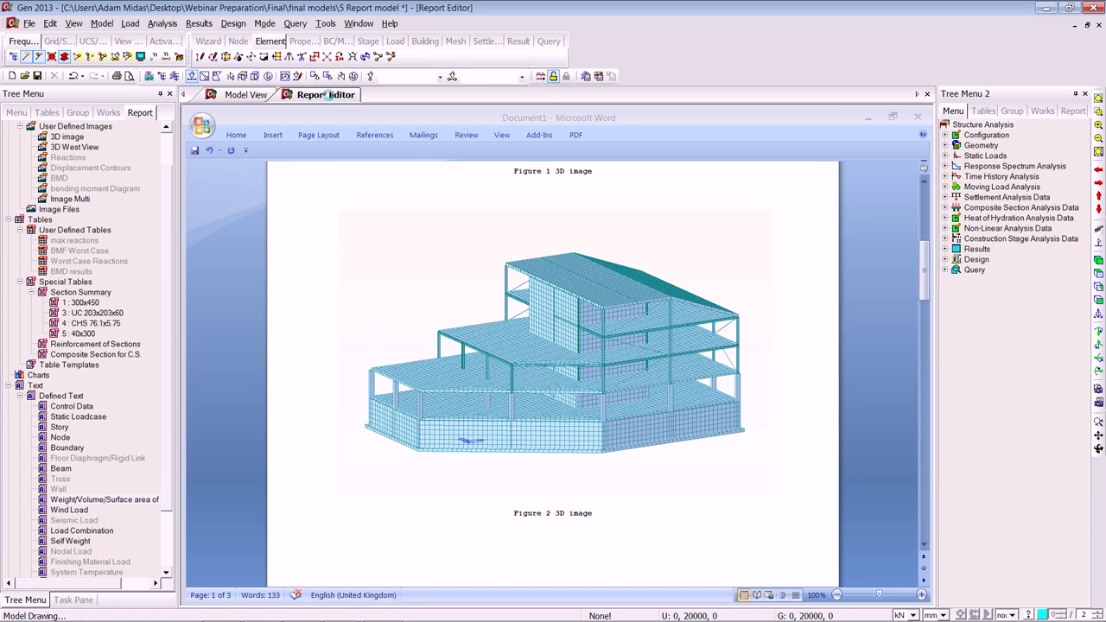
{"action": "left_click", "coordinate": [325, 24]}
{"action": "left_click", "coordinate": [412, 180]}
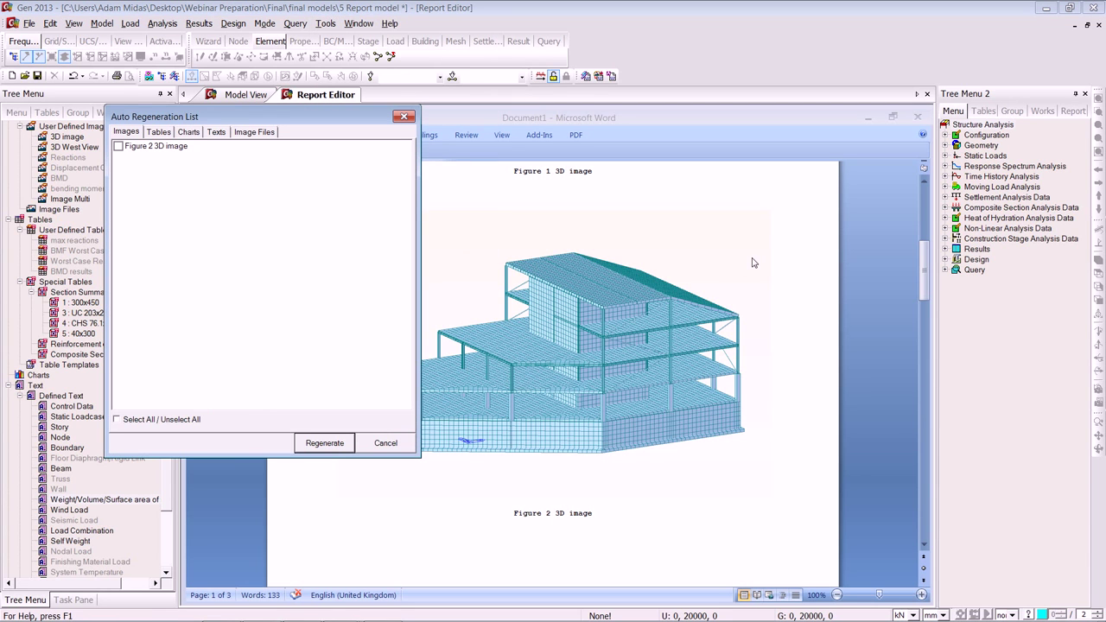
{"action": "left_click", "coordinate": [120, 146]}
{"action": "left_click", "coordinate": [325, 442]}
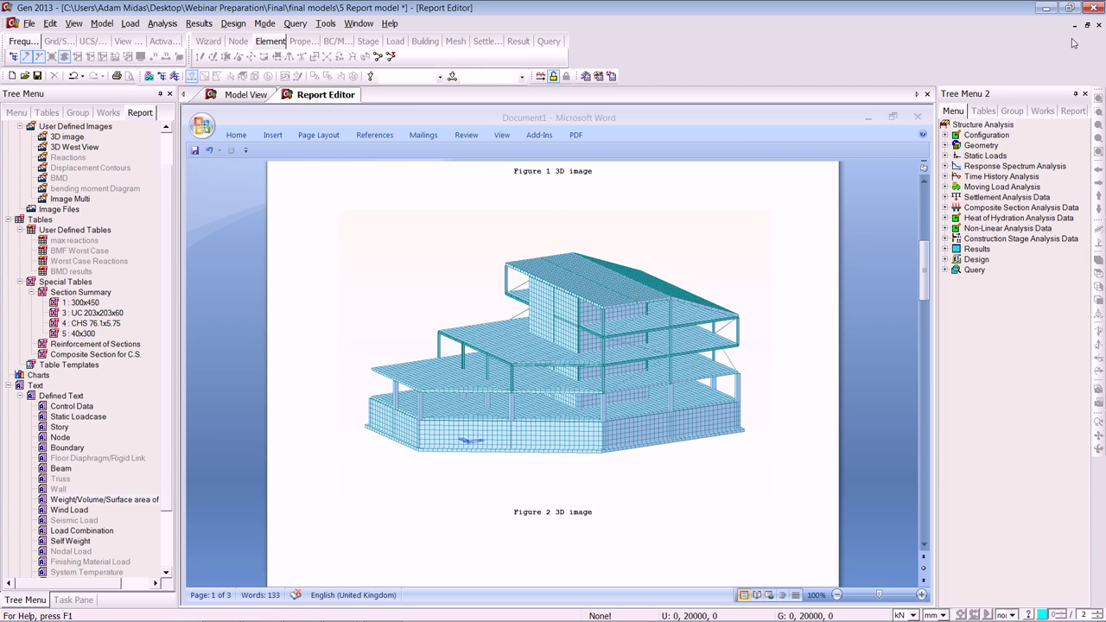
{"action": "left_click", "coordinate": [1097, 7]}
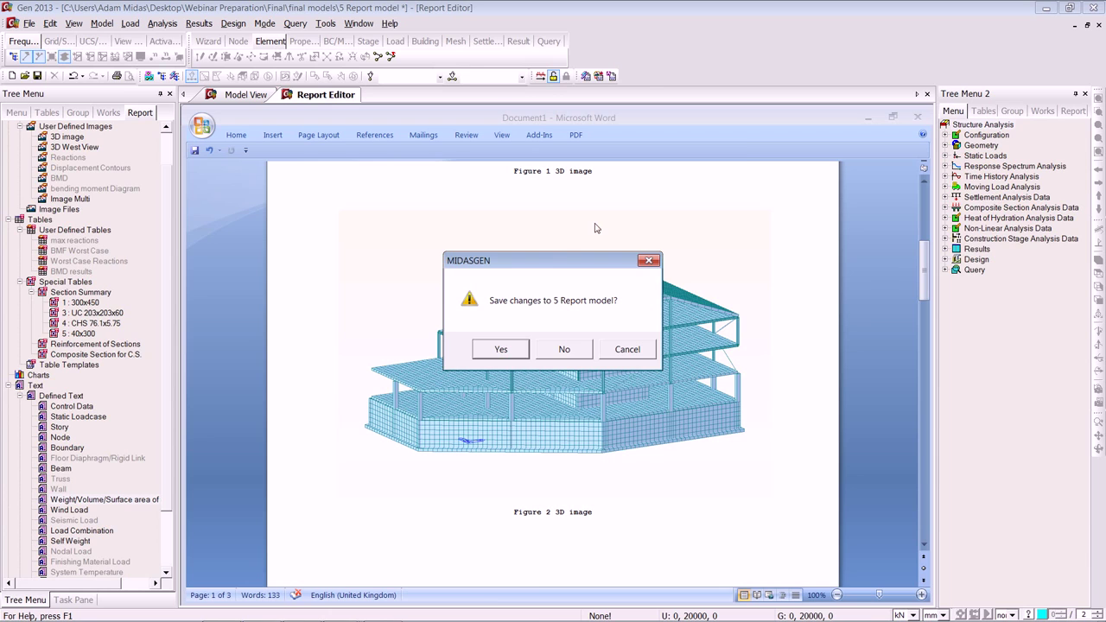
{"action": "left_click", "coordinate": [578, 345]}
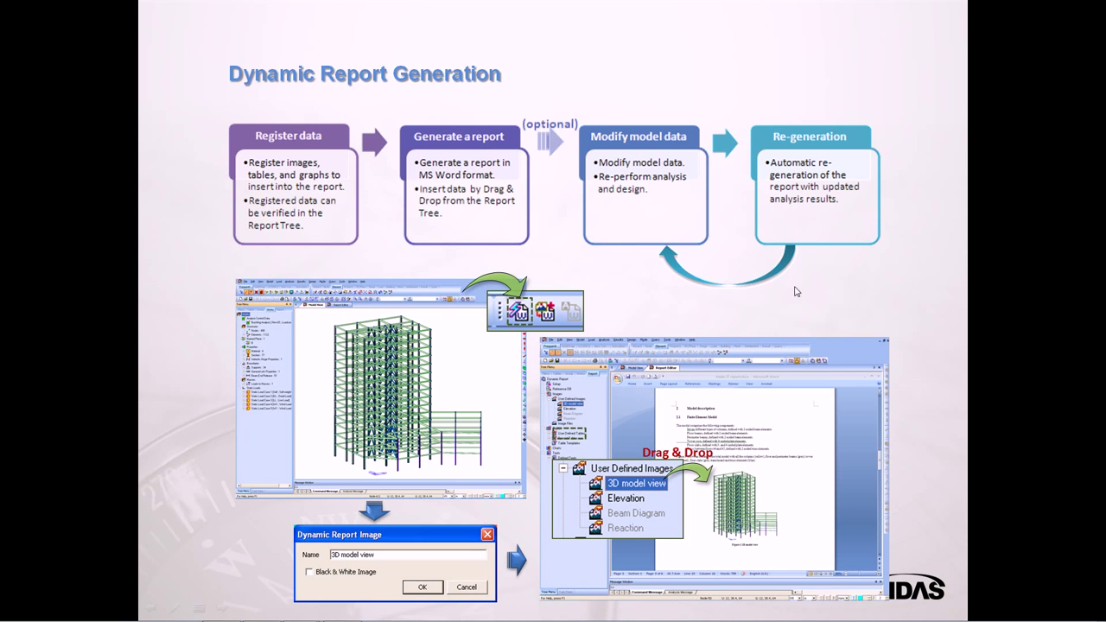
{"action": "left_click", "coordinate": [761, 294]}
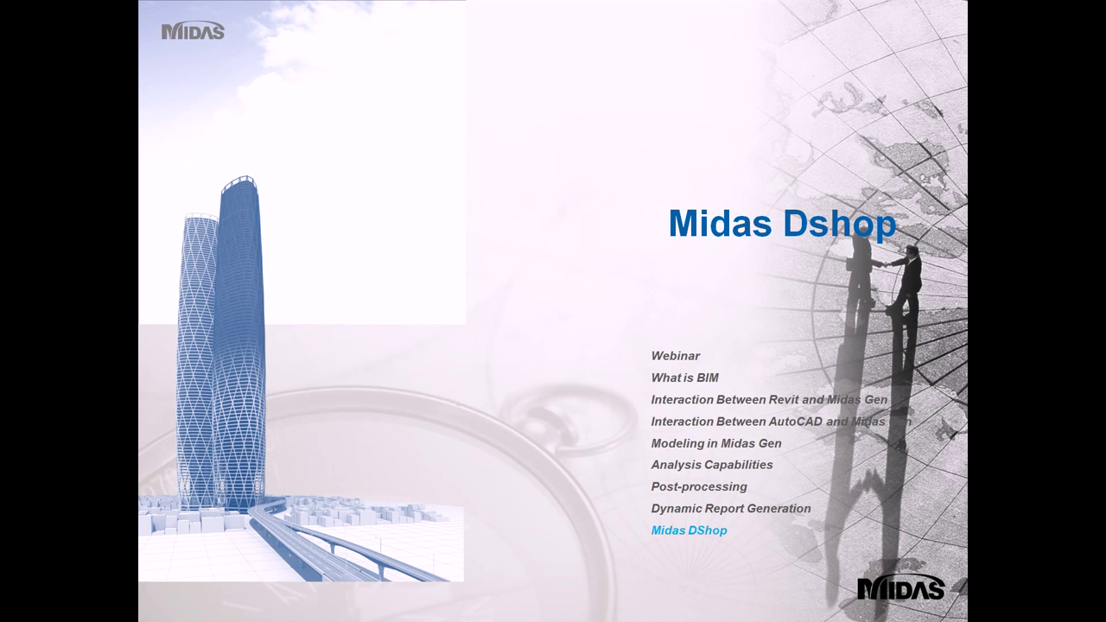
{"action": "left_click", "coordinate": [515, 175]}
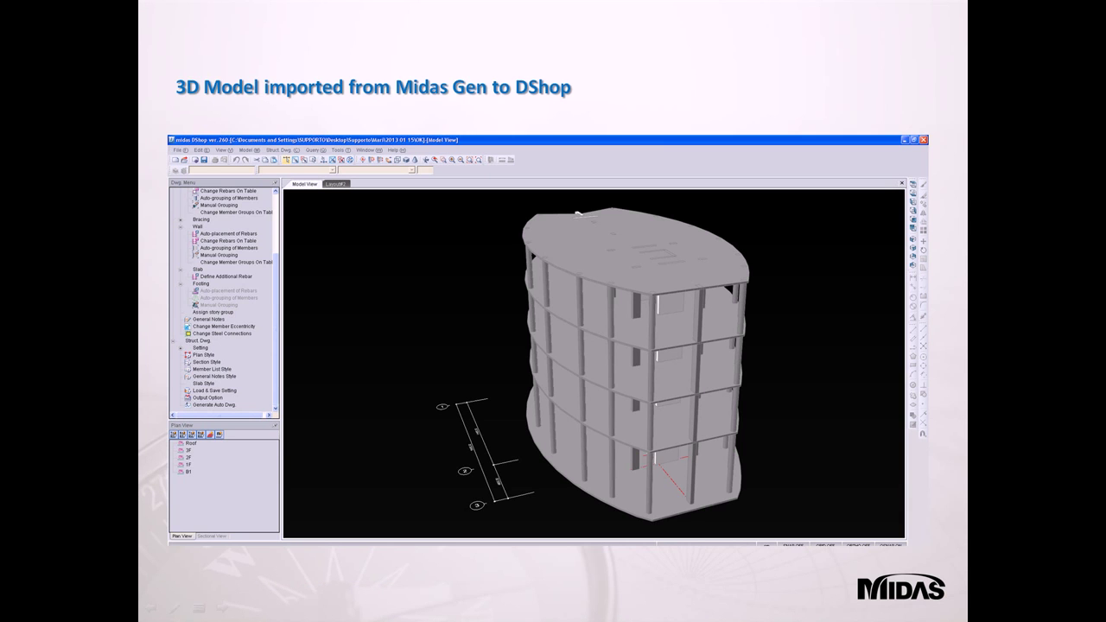
{"action": "key", "text": "Right"}
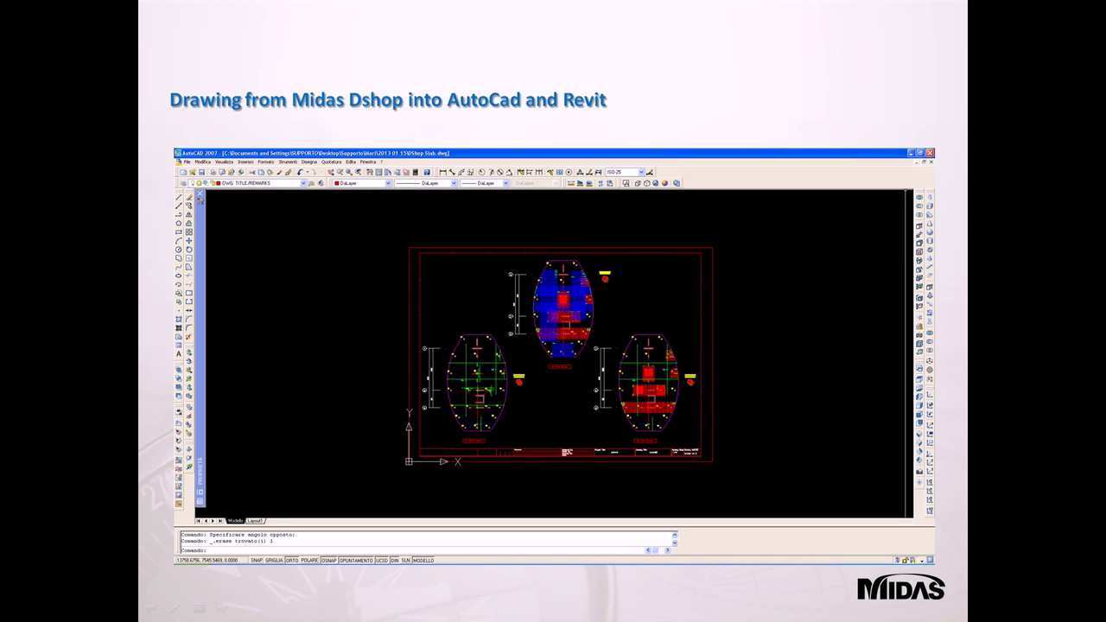